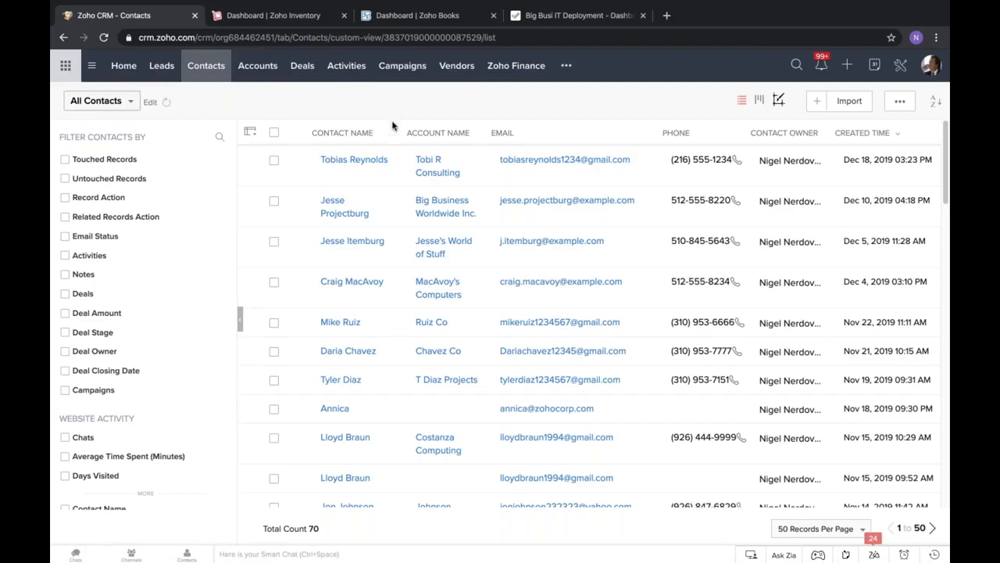
# Open the A lotta items deal from the contact at Jesse's World of Stuff and advance its stage to Create Estimate.
pyautogui.click(355, 246)
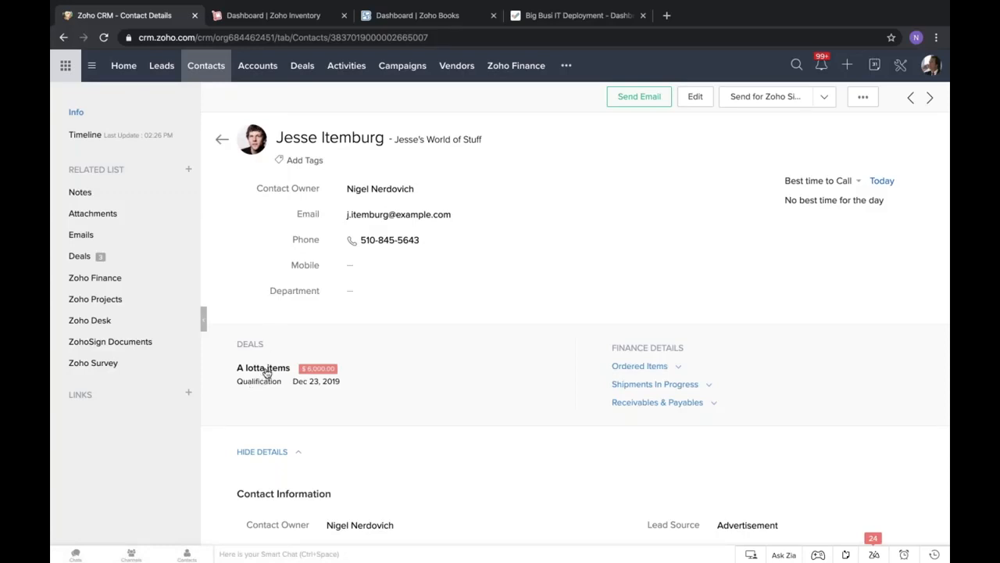
pyautogui.click(263, 368)
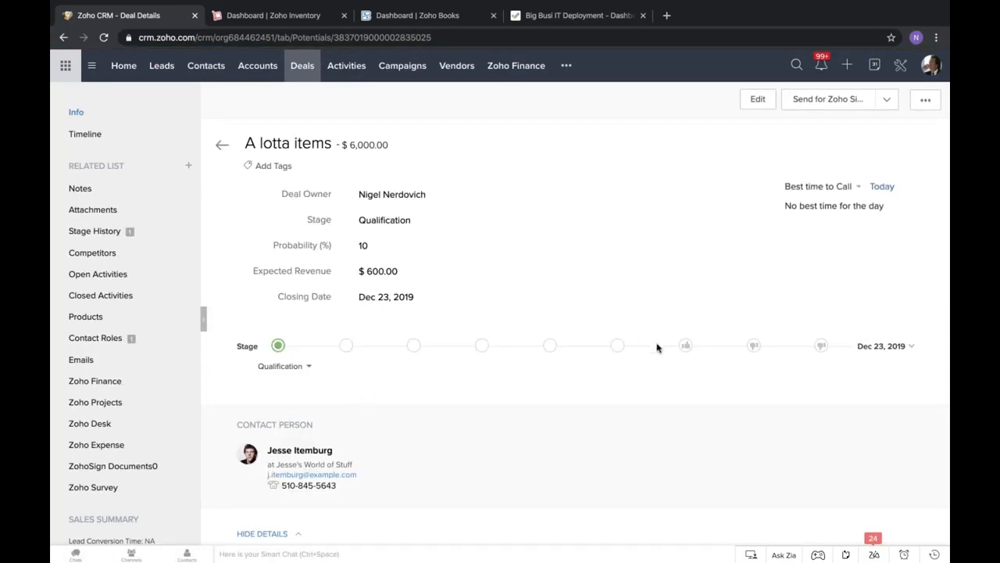
pyautogui.scroll(-1, 413, 439)
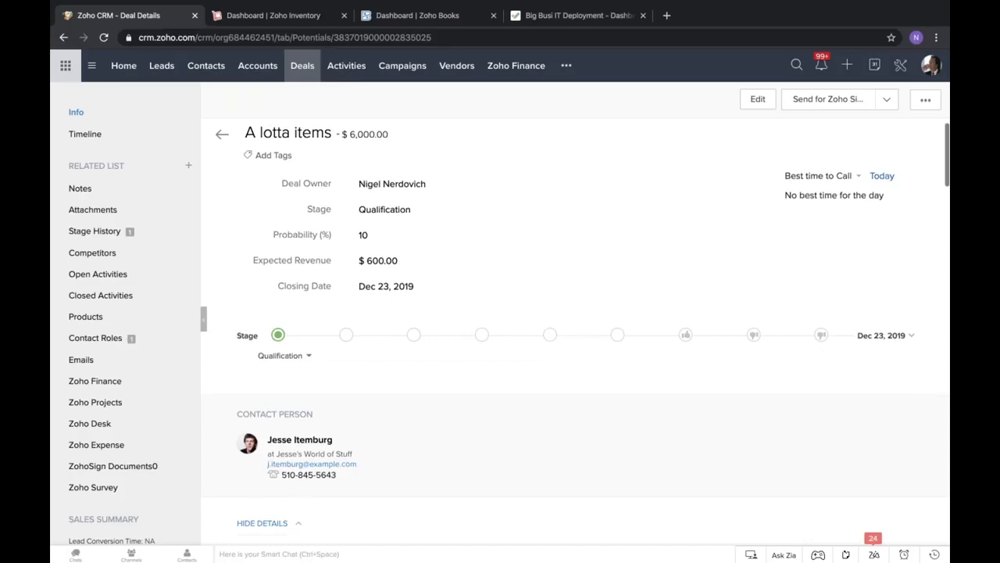
pyautogui.scroll(-3, 524, 286)
pyautogui.scroll(2, 524, 286)
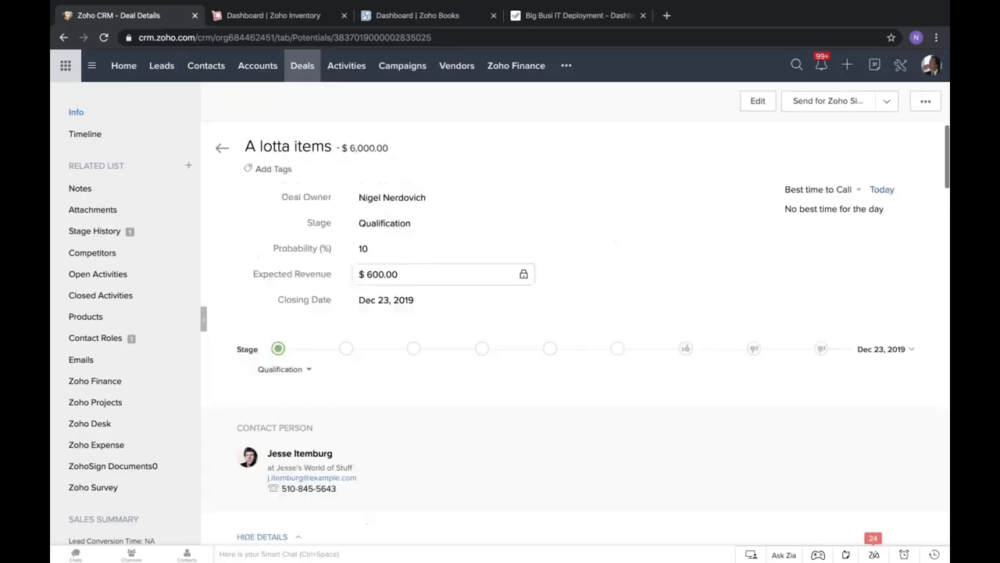
pyautogui.scroll(-3, 750, 416)
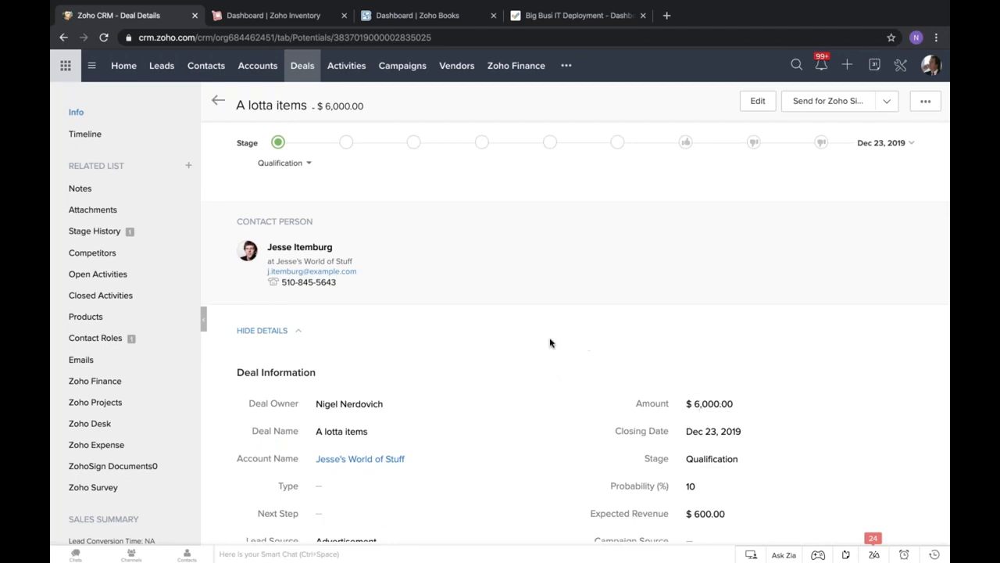
pyautogui.scroll(-1, 461, 325)
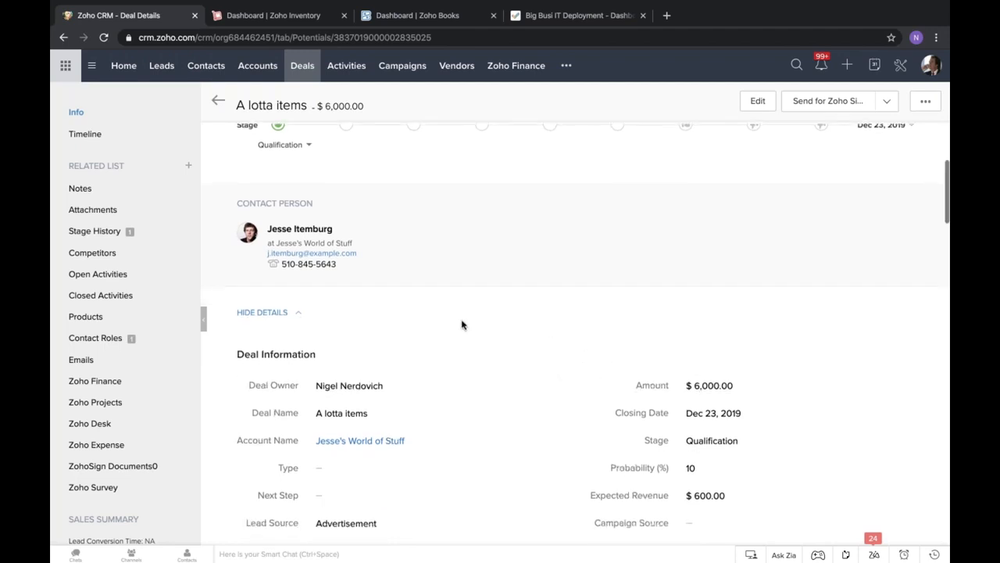
pyautogui.scroll(5, 462, 325)
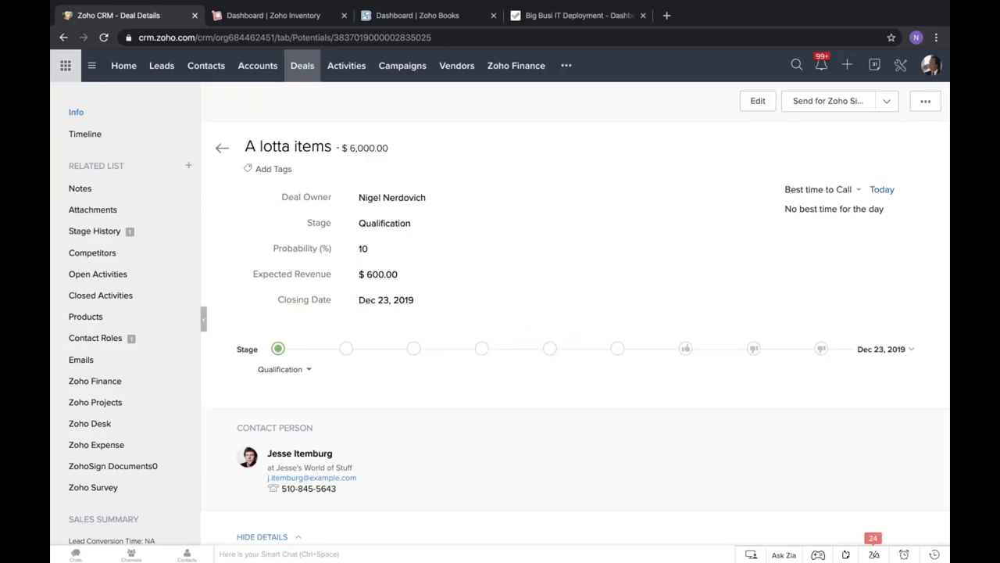
pyautogui.click(553, 353)
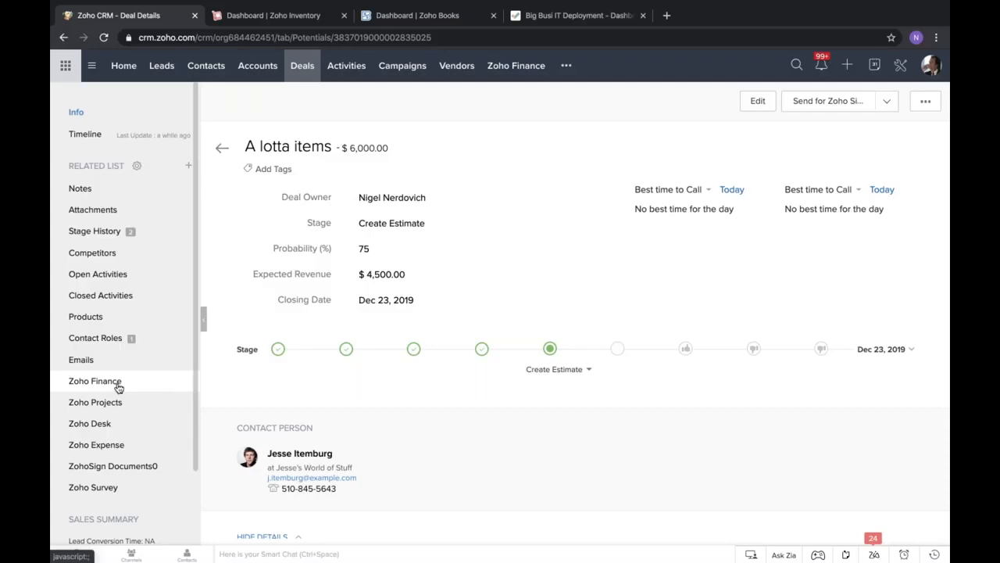
# Open the draft estimate listed in the deal's Zoho Finance records.
pyautogui.click(118, 385)
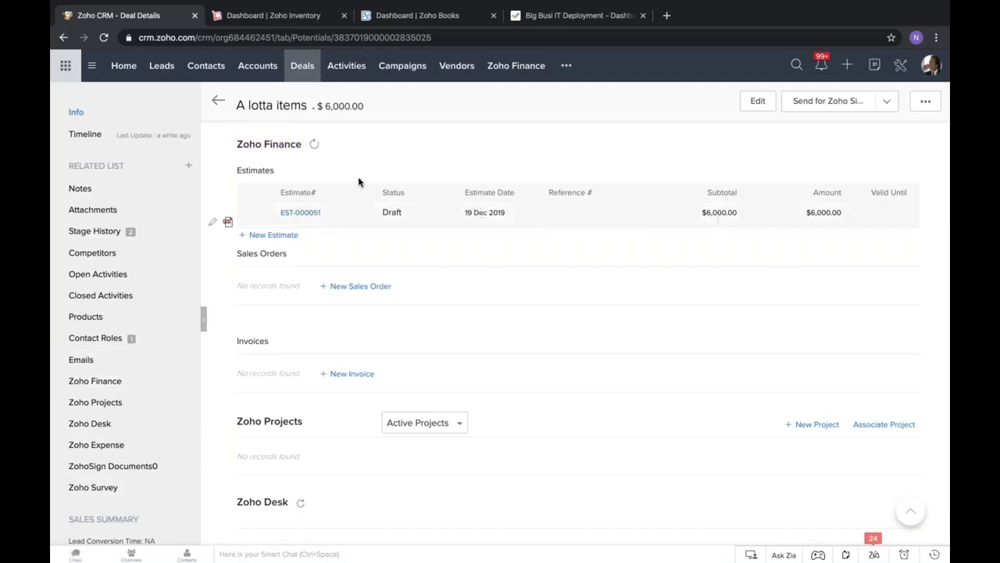
pyautogui.click(311, 217)
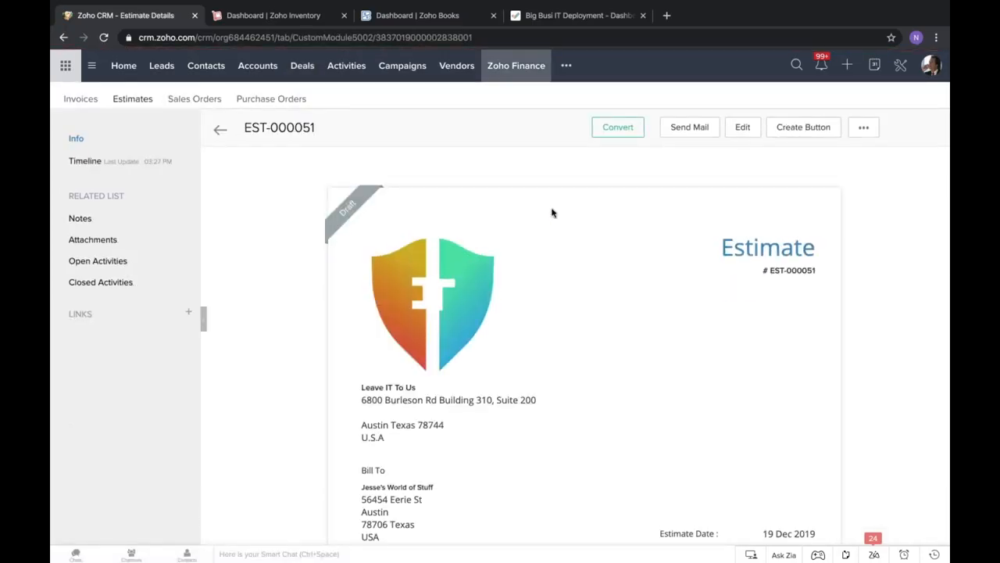
# Examine the draft estimate's billing details, A lotta items line, total and terms.
pyautogui.scroll(-4, 552, 213)
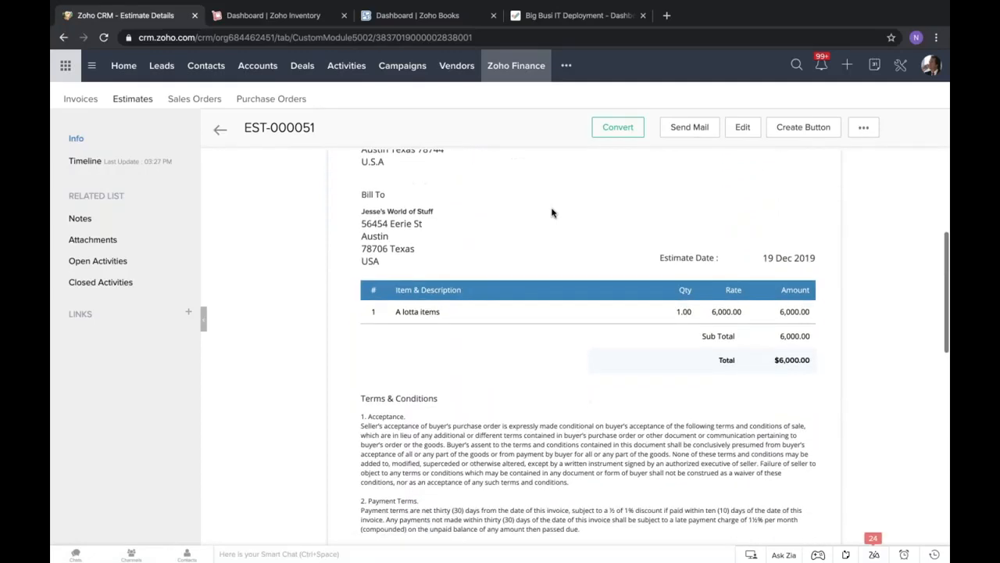
pyautogui.scroll(-3, 552, 213)
pyautogui.scroll(5, 552, 212)
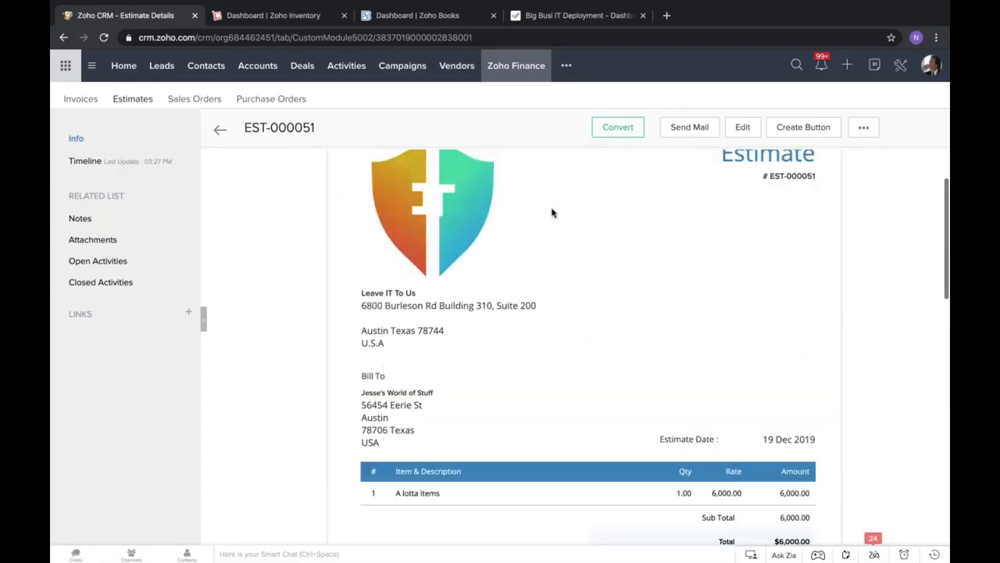
pyautogui.scroll(1, 552, 212)
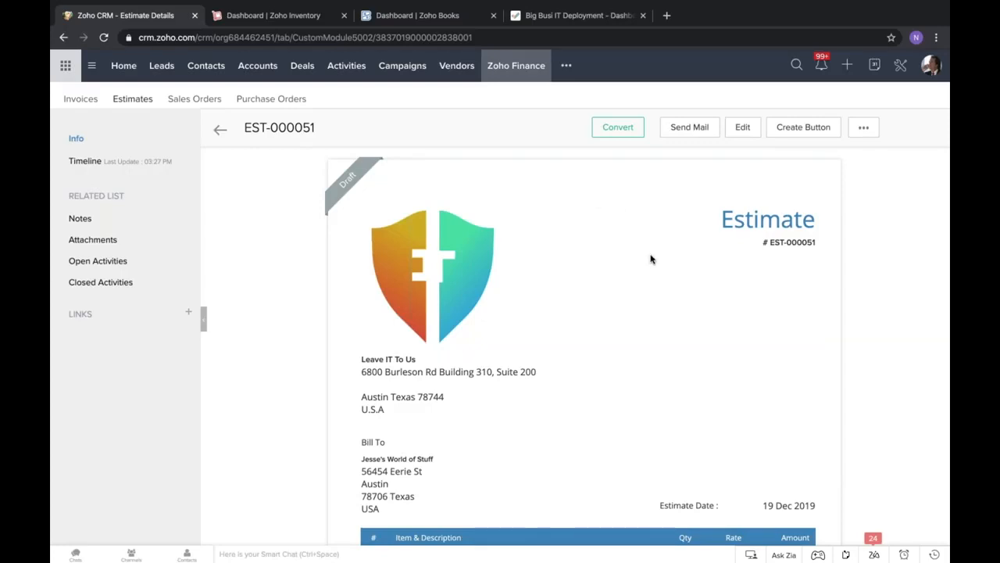
pyautogui.scroll(-2, 651, 259)
pyautogui.scroll(1, 651, 258)
pyautogui.scroll(-1, 651, 259)
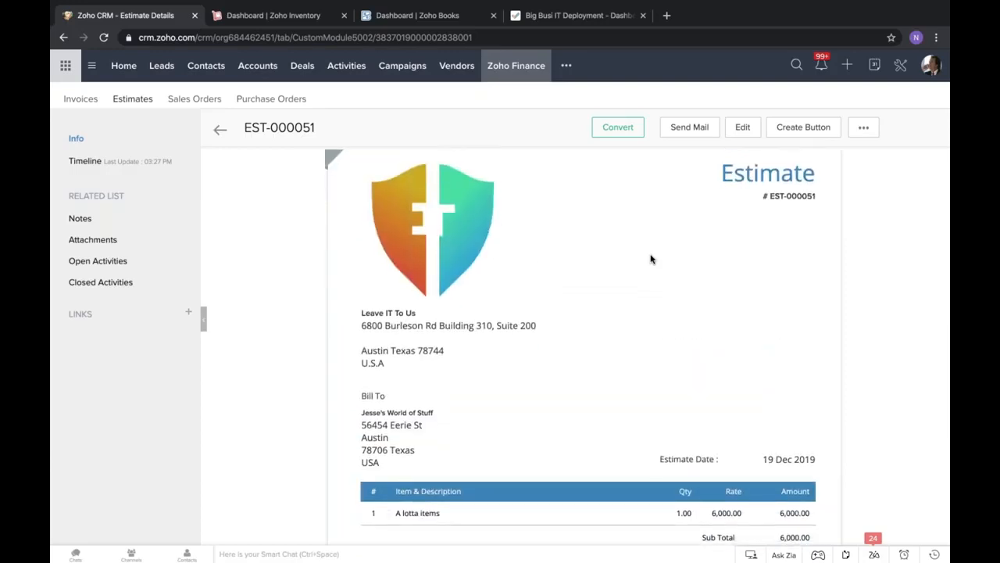
pyautogui.scroll(1, 650, 258)
pyautogui.scroll(-1, 650, 259)
pyautogui.scroll(1, 651, 259)
pyautogui.scroll(-1, 651, 259)
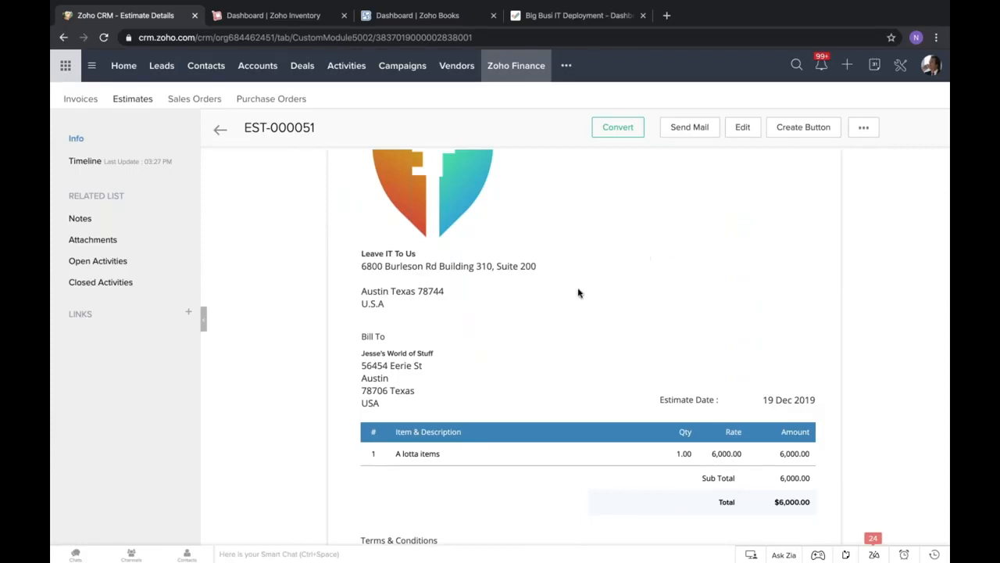
pyautogui.scroll(-1, 469, 423)
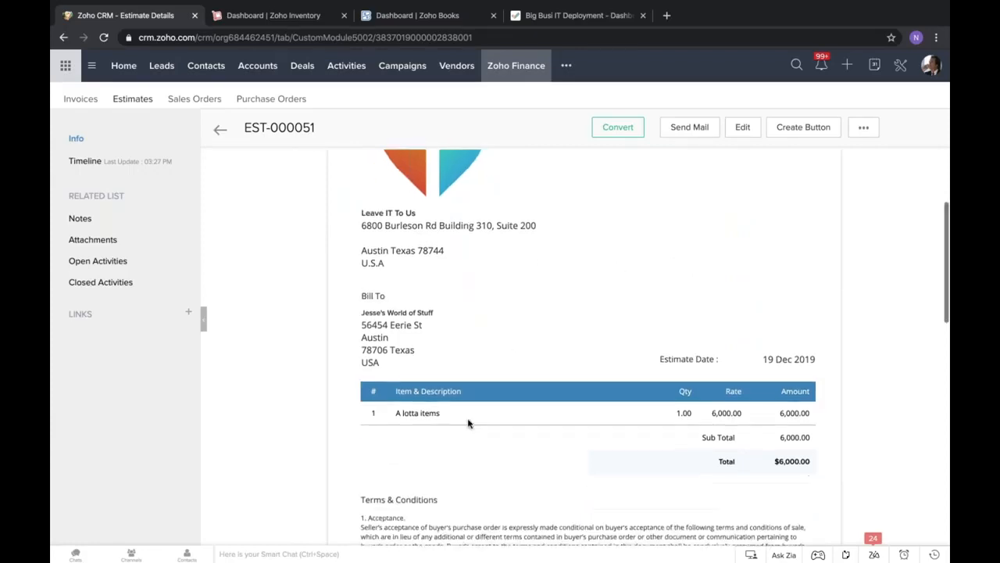
pyautogui.tripleClick(416, 411)
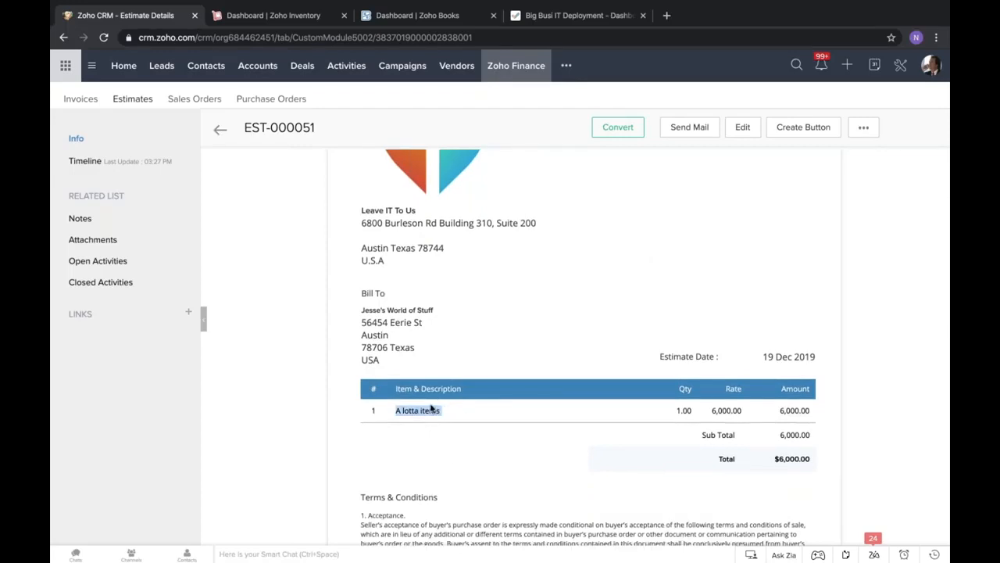
pyautogui.click(405, 415)
pyautogui.tripleClick(440, 413)
pyautogui.click(447, 416)
pyautogui.moveTo(394, 414); pyautogui.dragTo(438, 413)
pyautogui.tripleClick(432, 413)
pyautogui.scroll(3, 418, 373)
# Edit the estimate and replace the A lotta items line with Computer -Apple/128 GB.
pyautogui.click(745, 128)
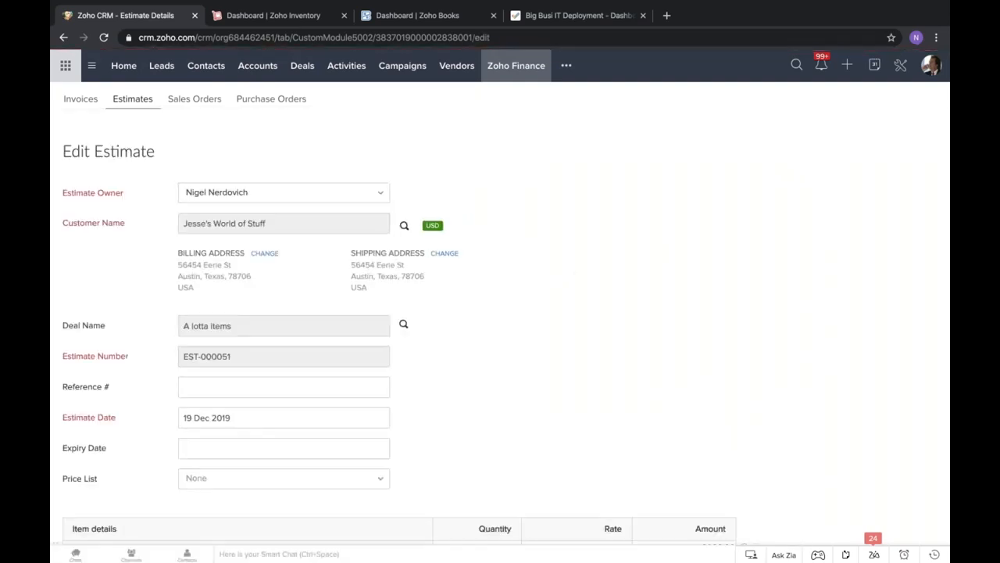
pyautogui.scroll(-2, 426, 294)
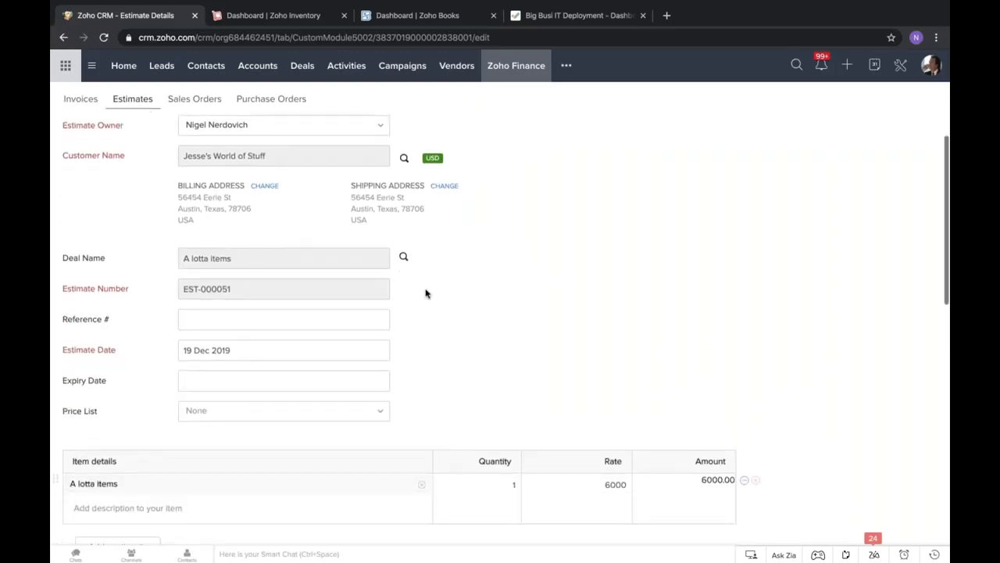
pyautogui.scroll(-4, 426, 293)
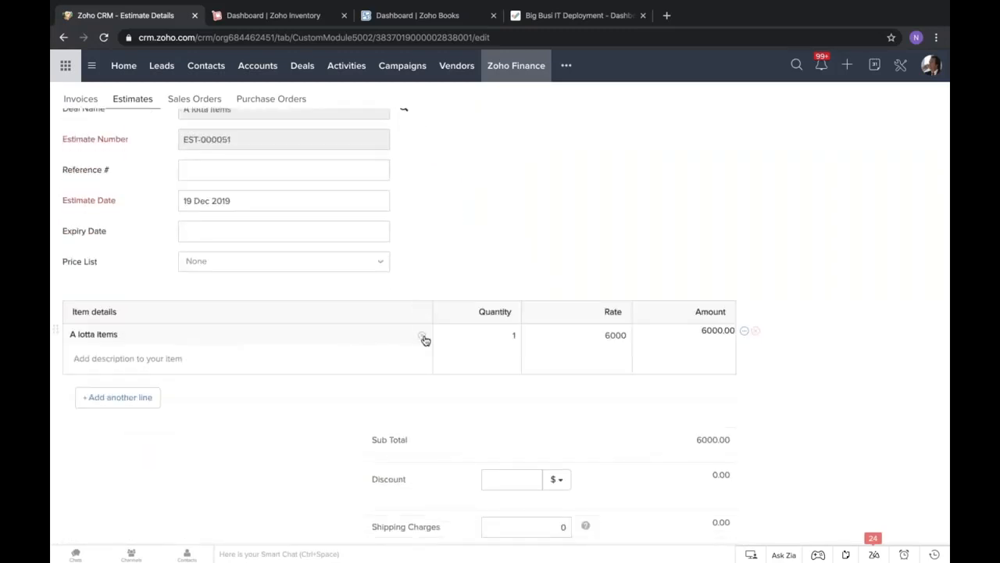
pyautogui.click(421, 337)
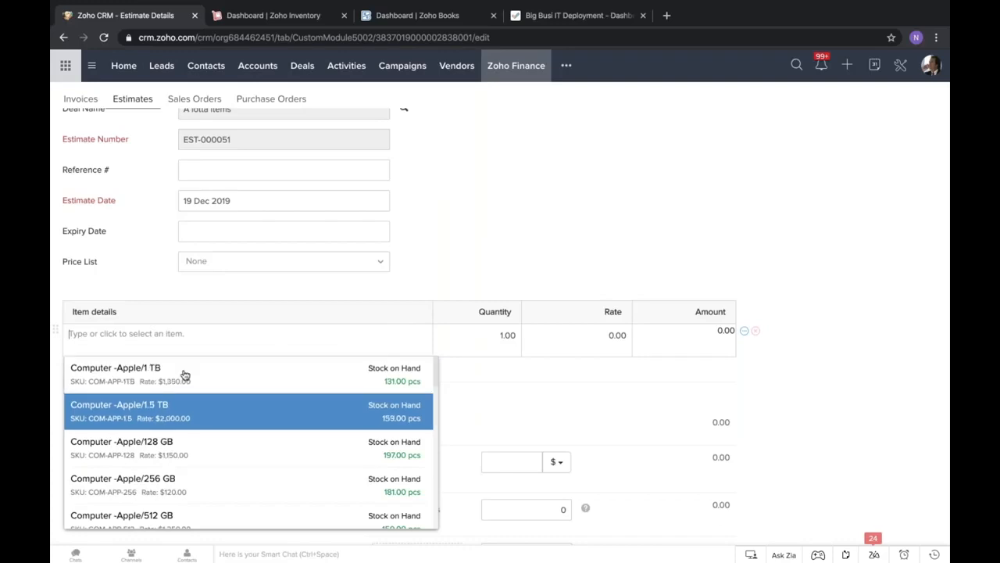
pyautogui.scroll(-5, 116, 422)
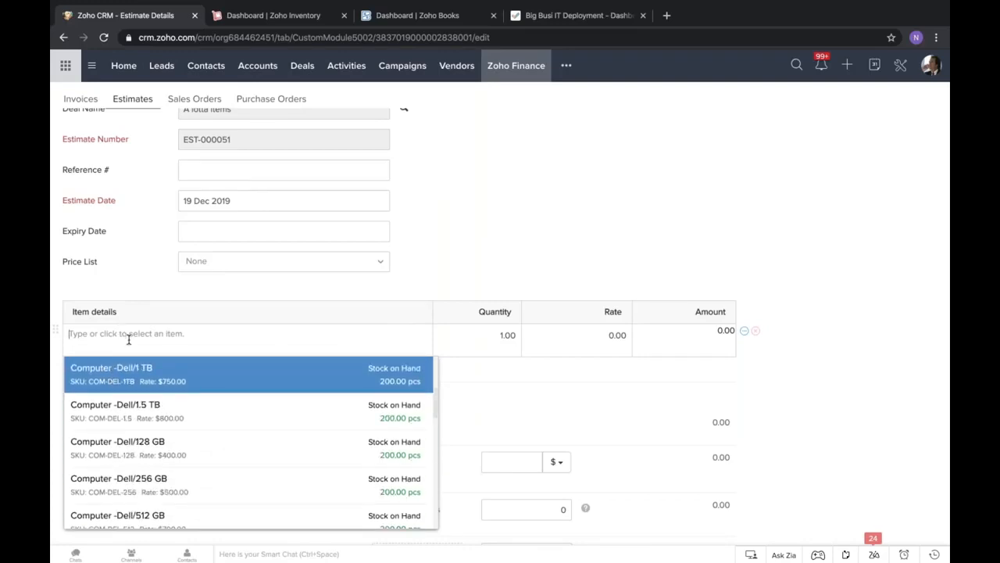
pyautogui.scroll(-4, 150, 437)
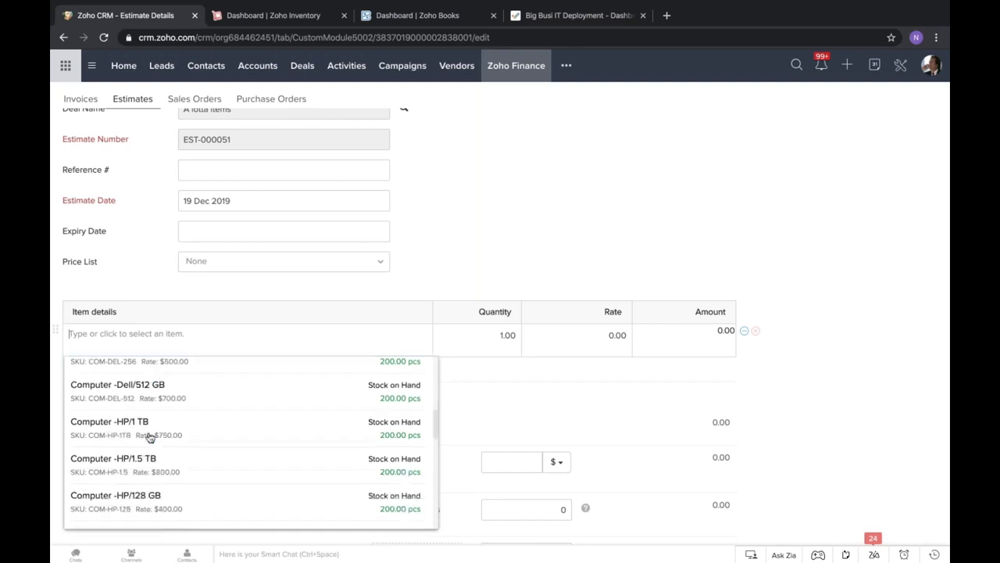
pyautogui.scroll(6, 150, 438)
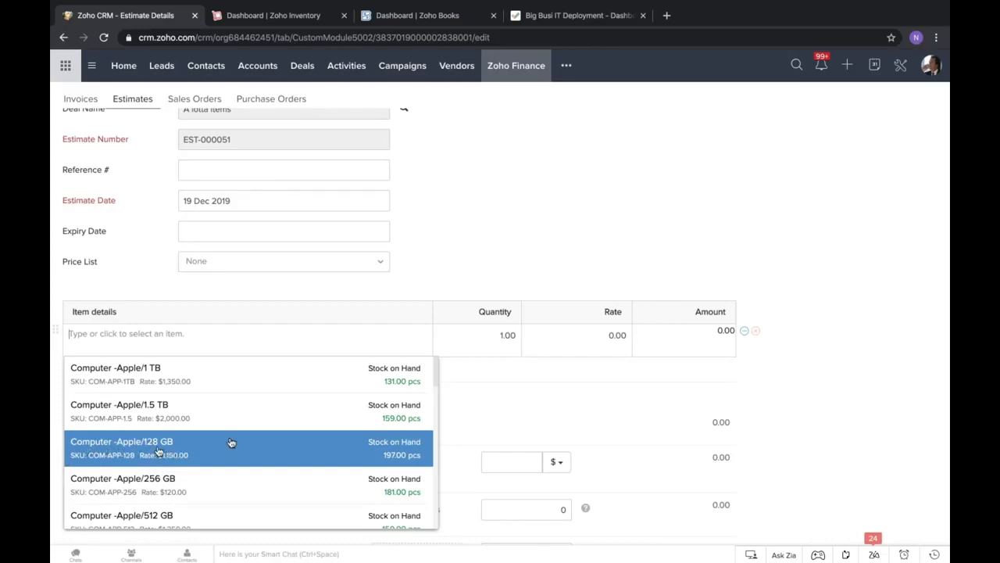
pyautogui.click(408, 458)
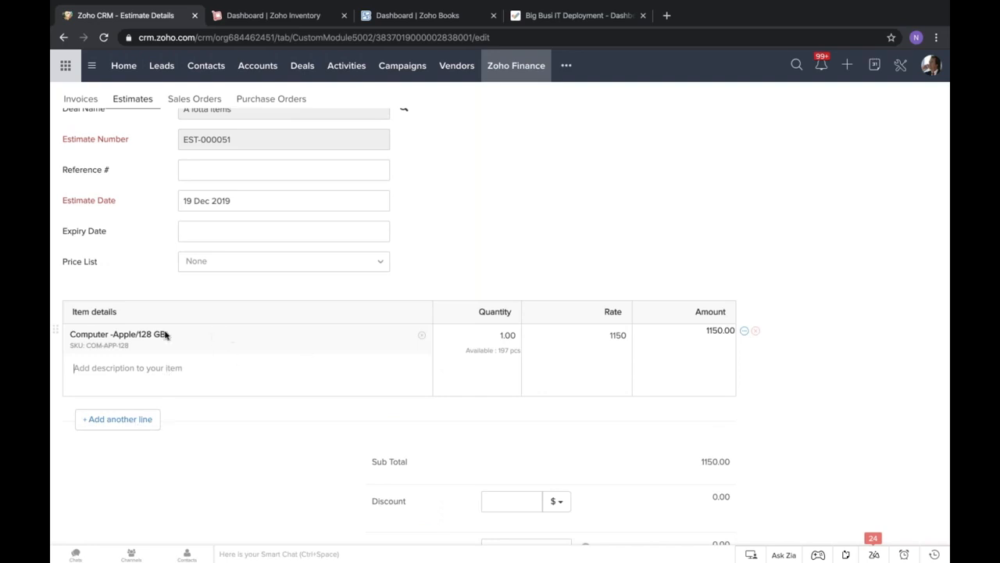
# Add a second item line to the estimate and browse the available items for it.
pyautogui.click(131, 419)
pyautogui.click(211, 417)
pyautogui.scroll(-3, 211, 477)
pyautogui.scroll(1, 223, 469)
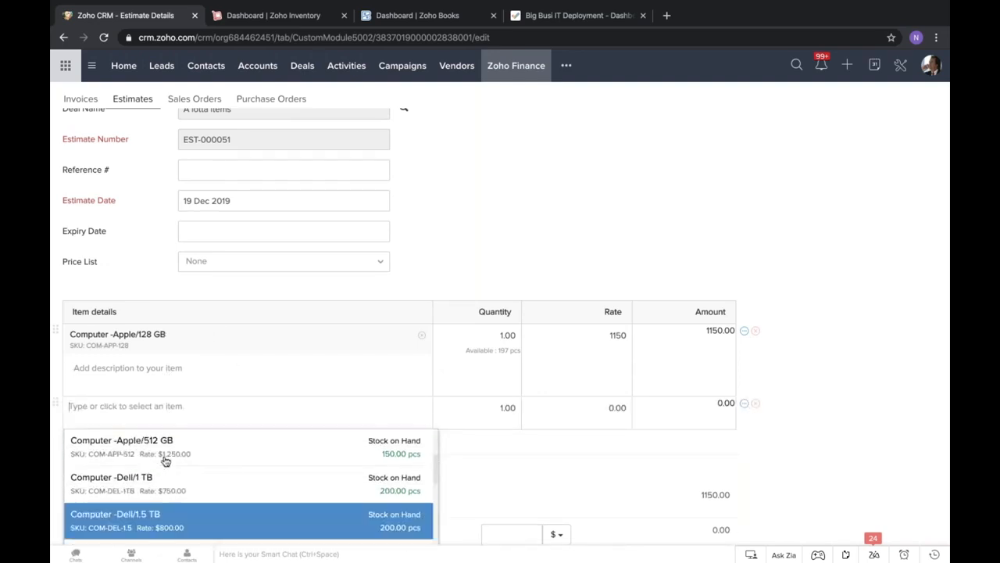
pyautogui.write('d')
pyautogui.press('BackSpace')
pyautogui.write('apple')
pyautogui.click(260, 444)
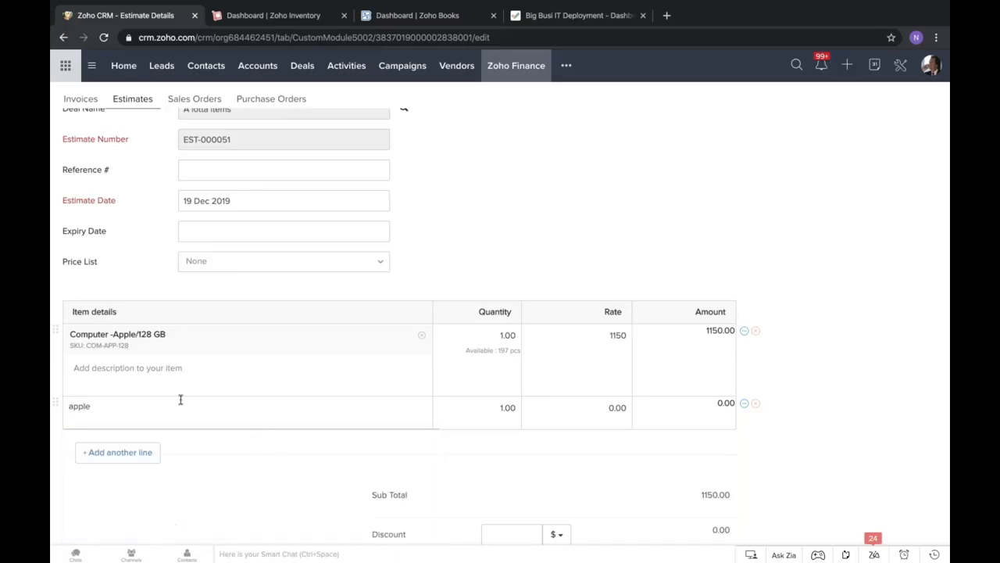
# Search the second line's items for Computer and choose Computer -HP/128 GB.
pyautogui.doubleClick(178, 418)
pyautogui.write('Computer')
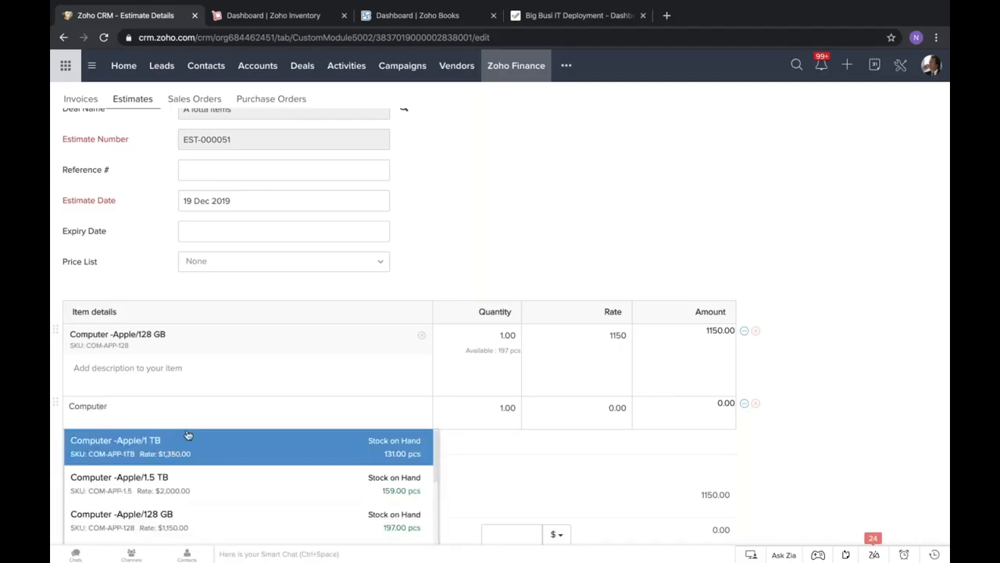
pyautogui.scroll(-1, 212, 478)
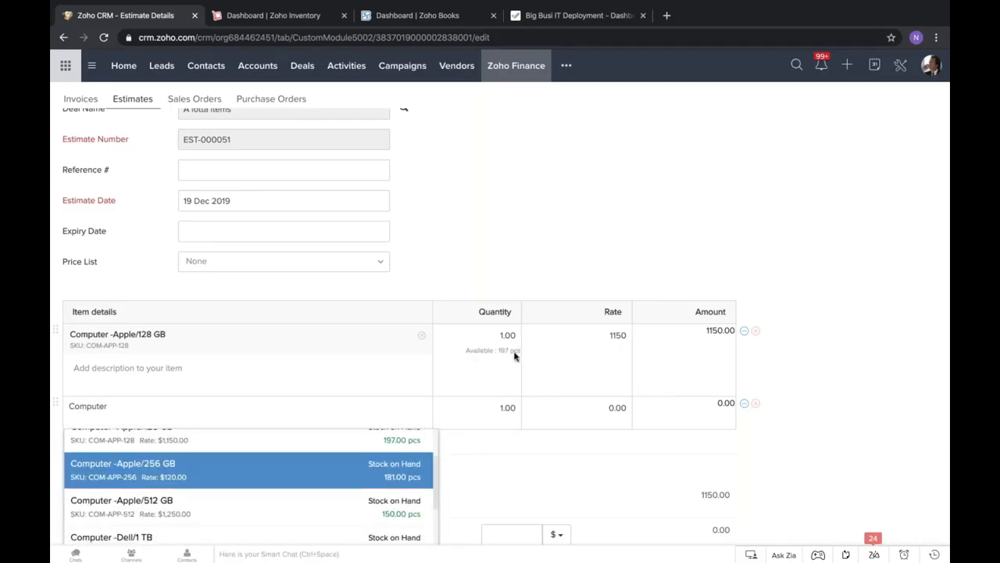
pyautogui.scroll(-3, 254, 514)
pyautogui.scroll(-5, 254, 514)
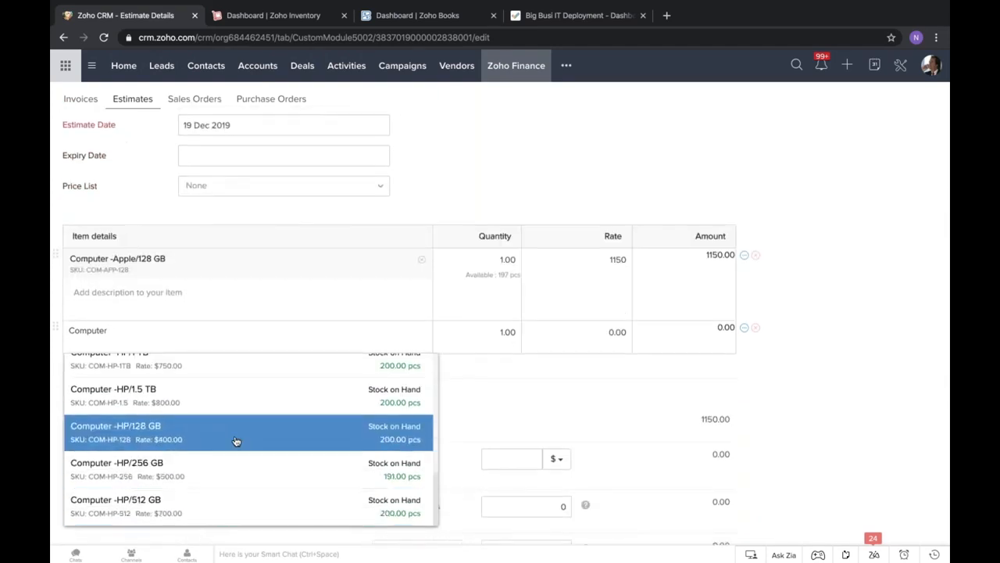
pyautogui.click(235, 442)
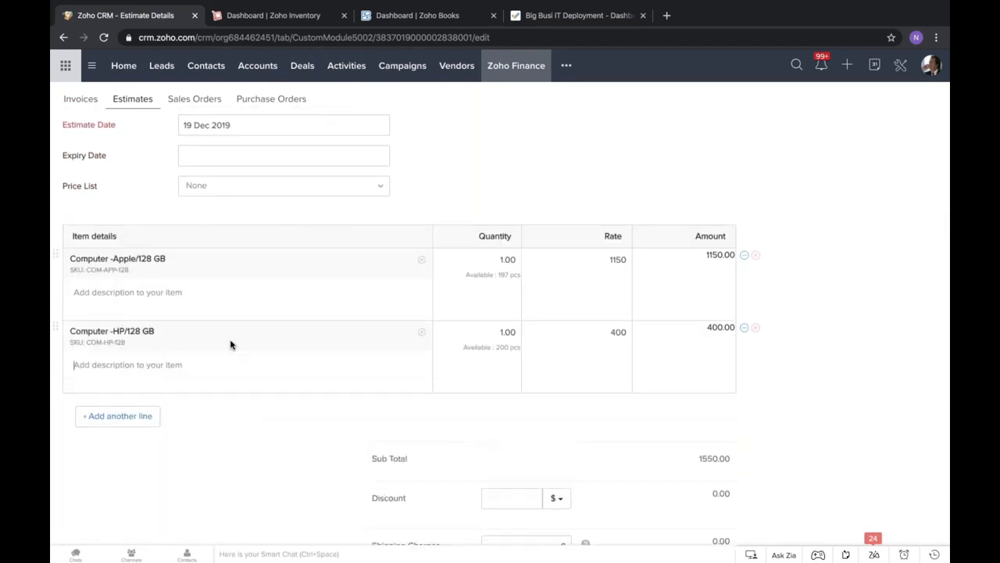
# Set the quantity of Computer -HP/128 GB to 10 and of Computer -Apple/128 GB to 5.
pyautogui.click(509, 331)
pyautogui.scroll(2, 490, 408)
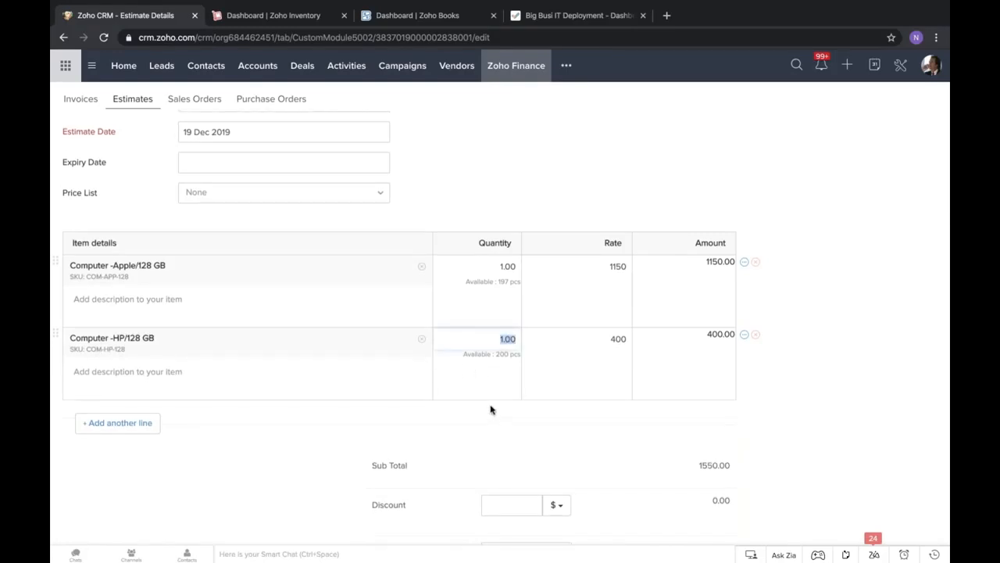
pyautogui.scroll(1, 491, 408)
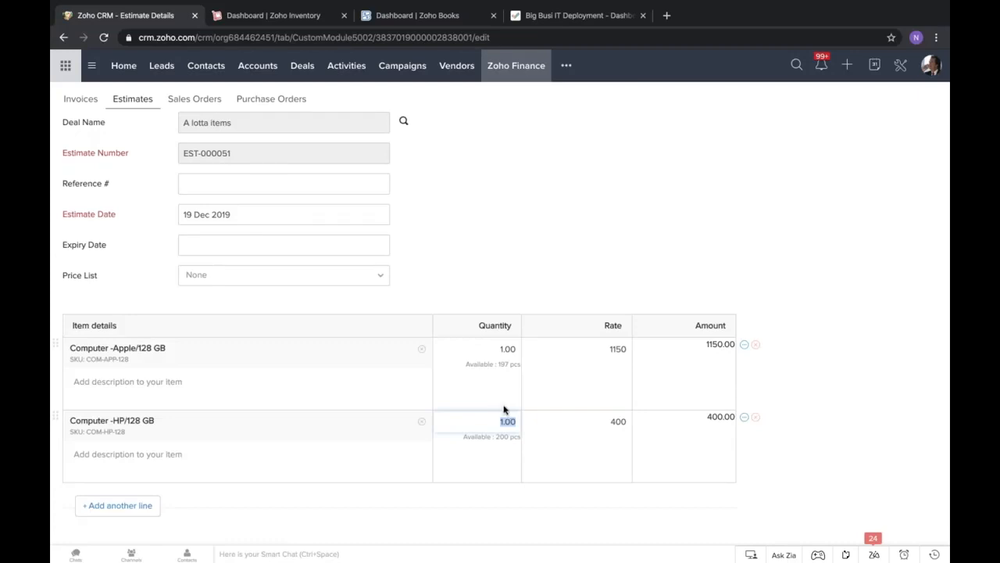
pyautogui.write('10')
pyautogui.click(508, 344)
pyautogui.doubleClick(508, 344)
pyautogui.write('5')
# Add a third line to the estimate for the Printer-Inkjet item with a quantity of 4.
pyautogui.scroll(-1, 234, 344)
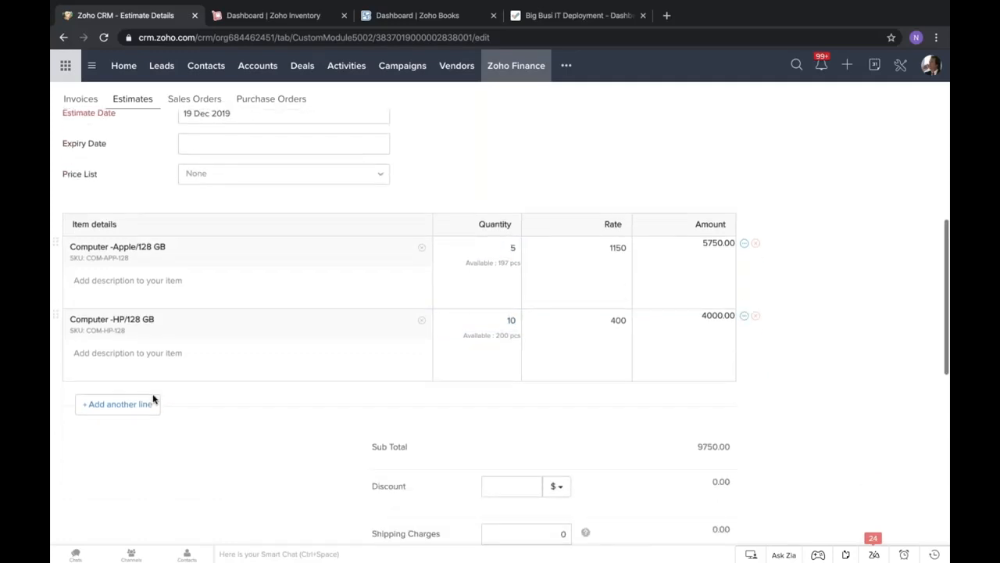
pyautogui.click(125, 404)
pyautogui.click(194, 393)
pyautogui.write('printer')
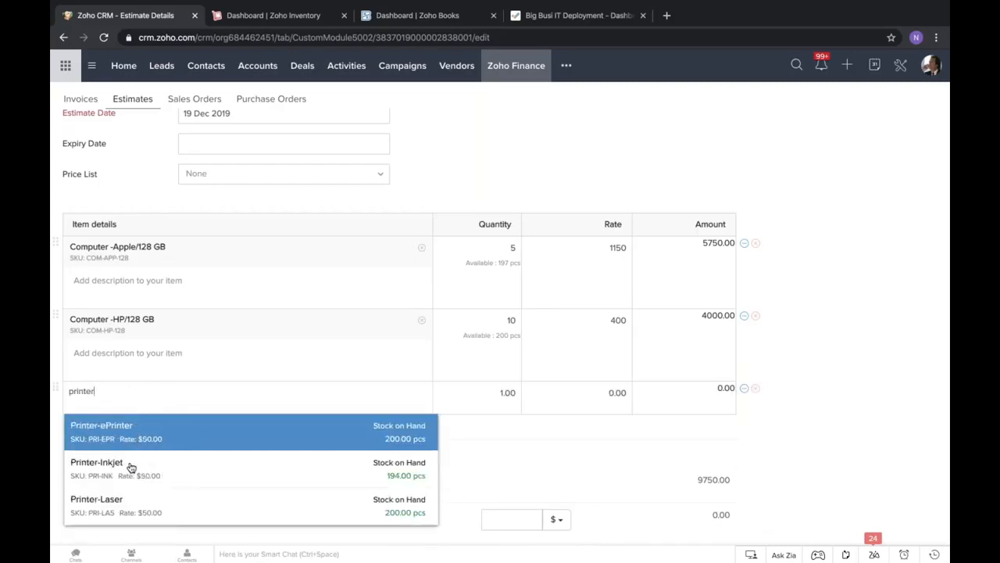
pyautogui.click(130, 467)
pyautogui.click(511, 392)
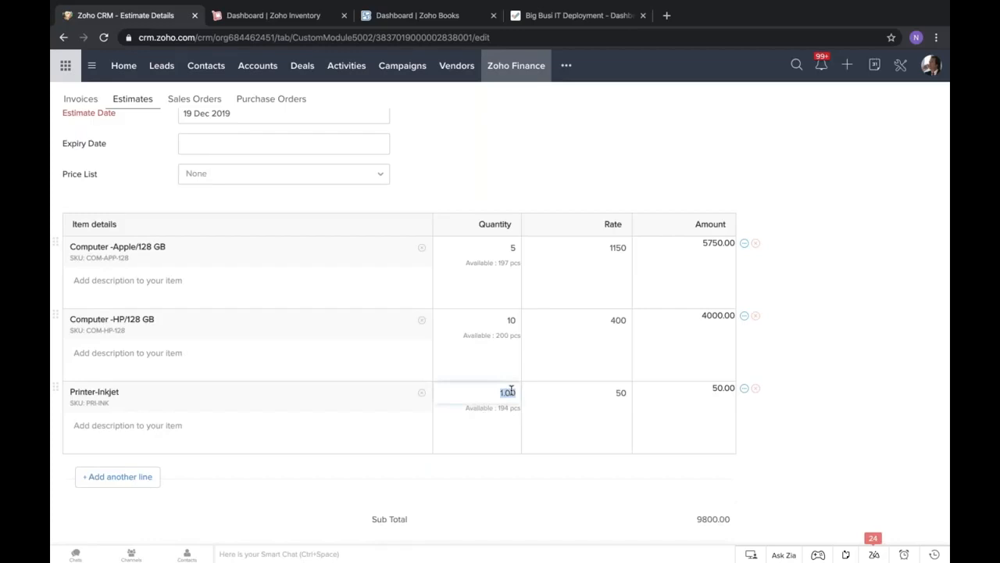
pyautogui.write('4')
pyautogui.click(641, 149)
# Set the estimate's expiry date to 27 Dec 2019.
pyautogui.scroll(1, 524, 365)
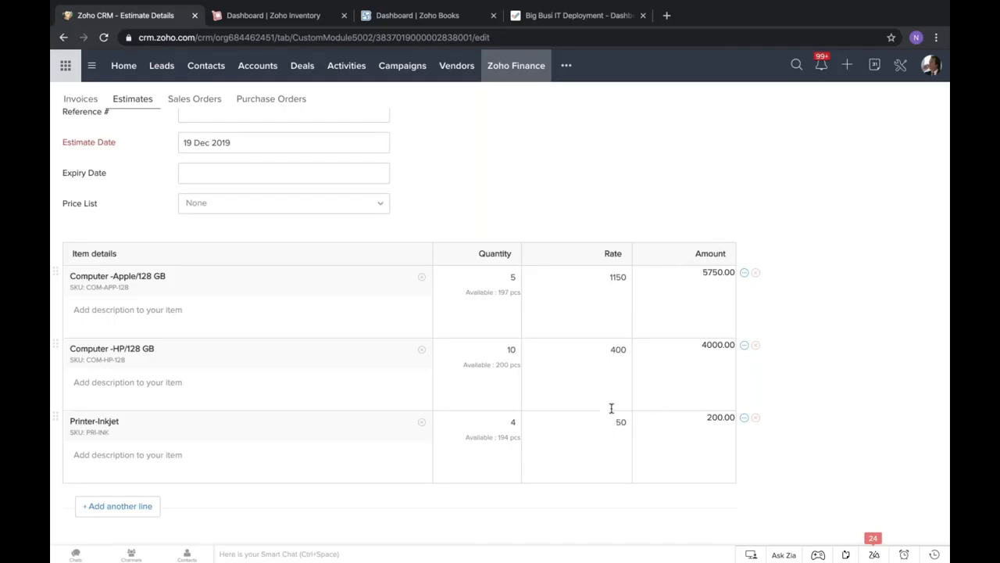
pyautogui.scroll(2, 612, 408)
pyautogui.scroll(2, 575, 364)
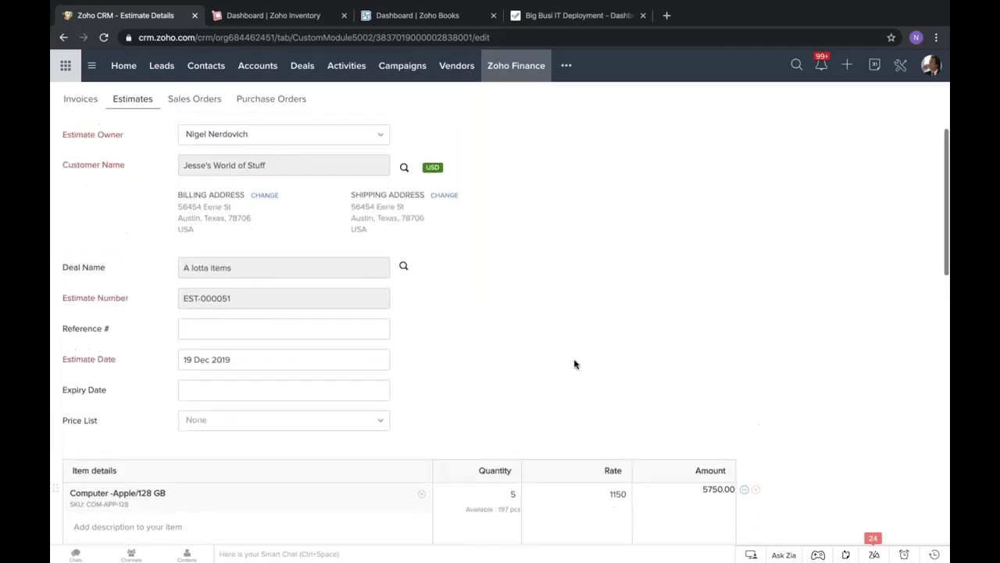
pyautogui.scroll(-1, 245, 360)
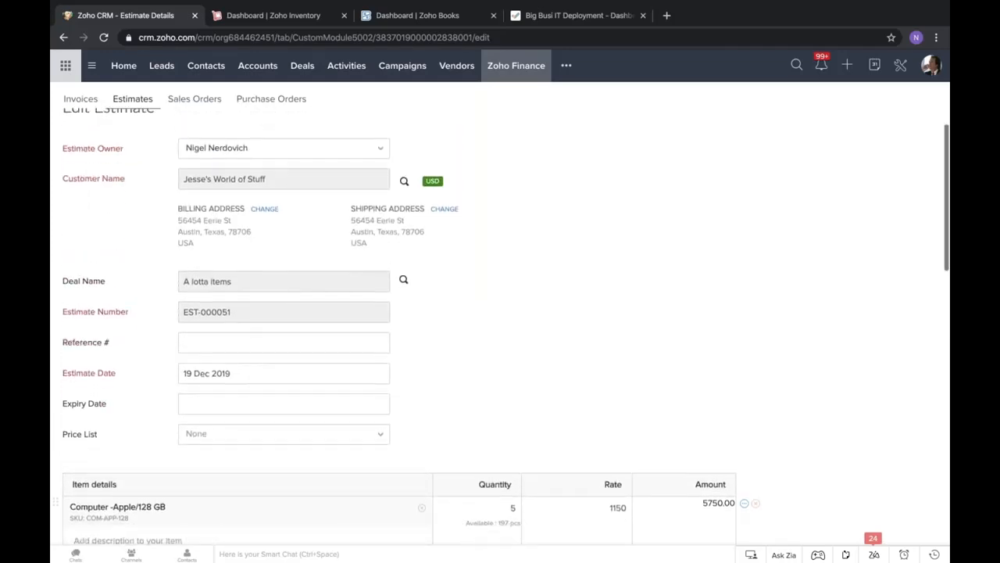
pyautogui.click(225, 401)
pyautogui.scroll(-1, 233, 403)
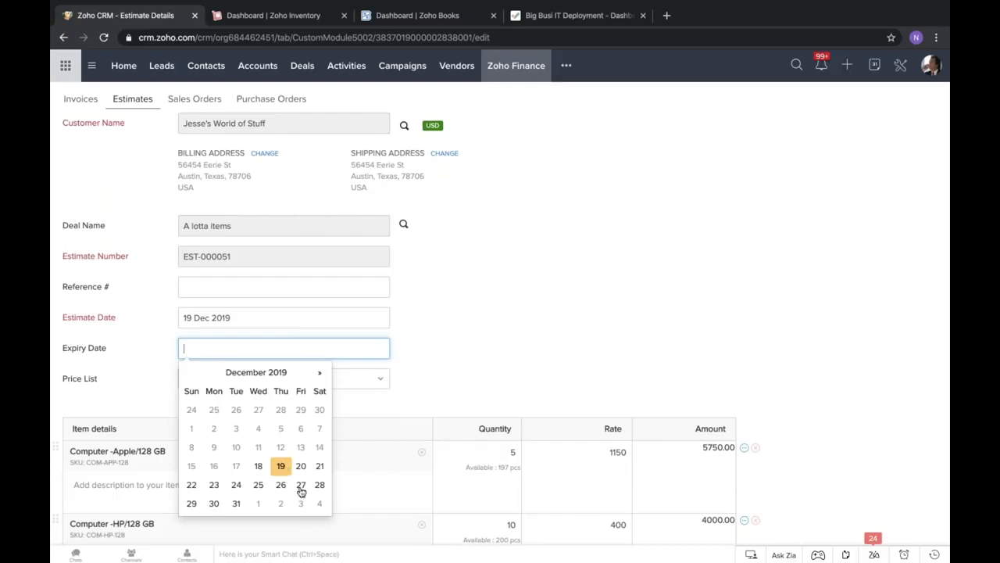
pyautogui.click(300, 485)
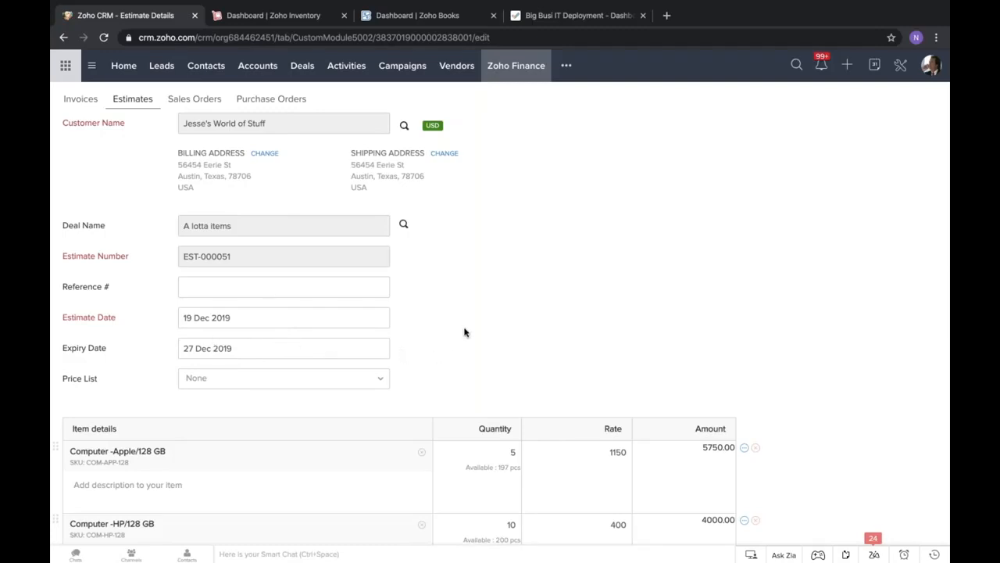
# Review the estimate's header details and check which price lists are available, without applying one.
pyautogui.scroll(-1, 464, 332)
pyautogui.scroll(3, 464, 332)
pyautogui.scroll(-2, 464, 332)
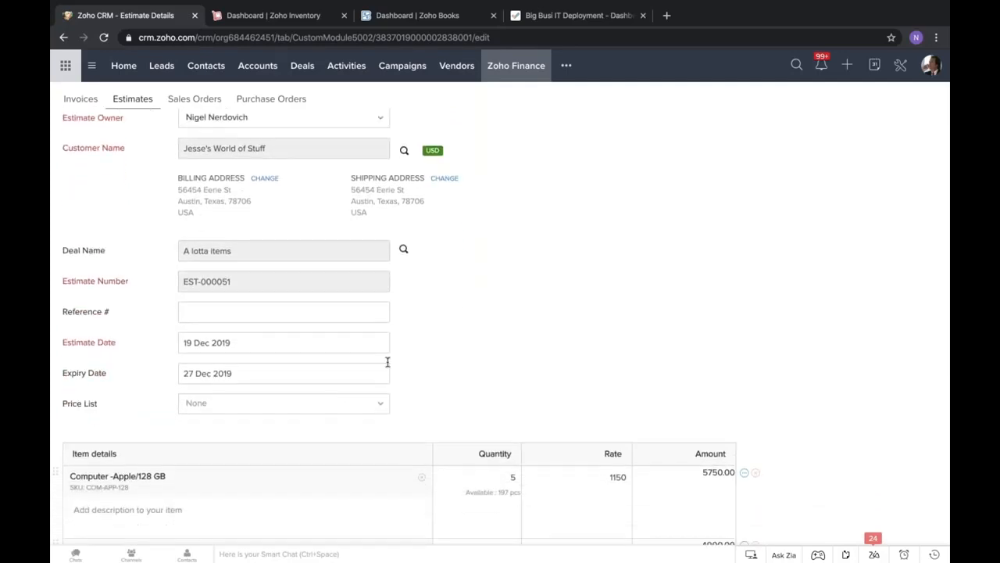
pyautogui.scroll(-1, 387, 362)
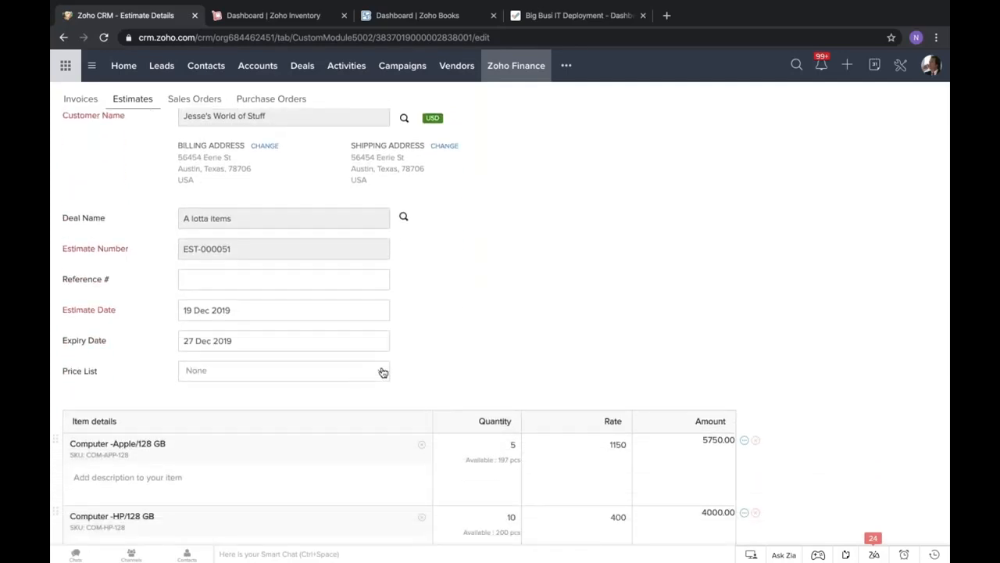
pyautogui.scroll(-1, 258, 318)
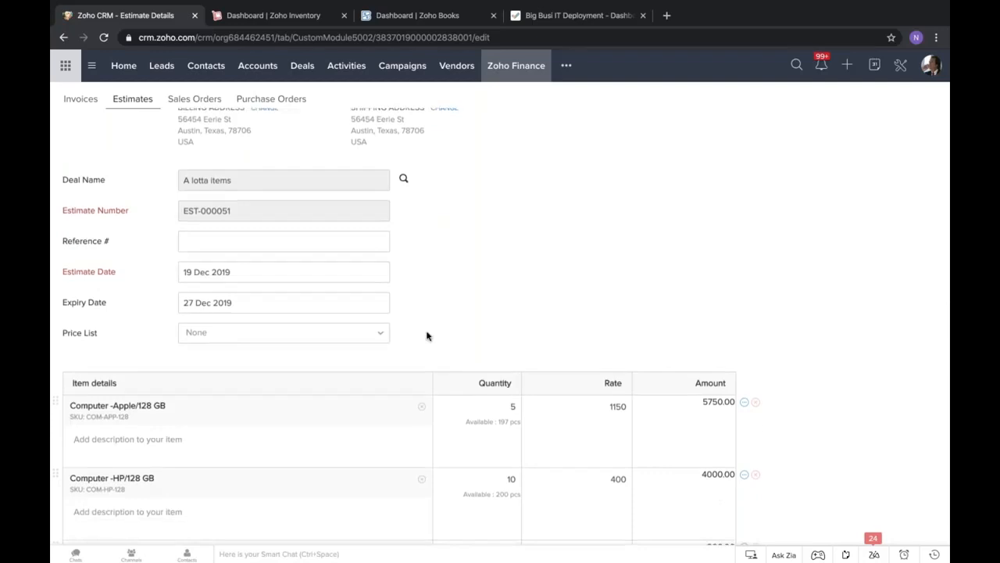
pyautogui.scroll(-1, 426, 335)
pyautogui.click(230, 308)
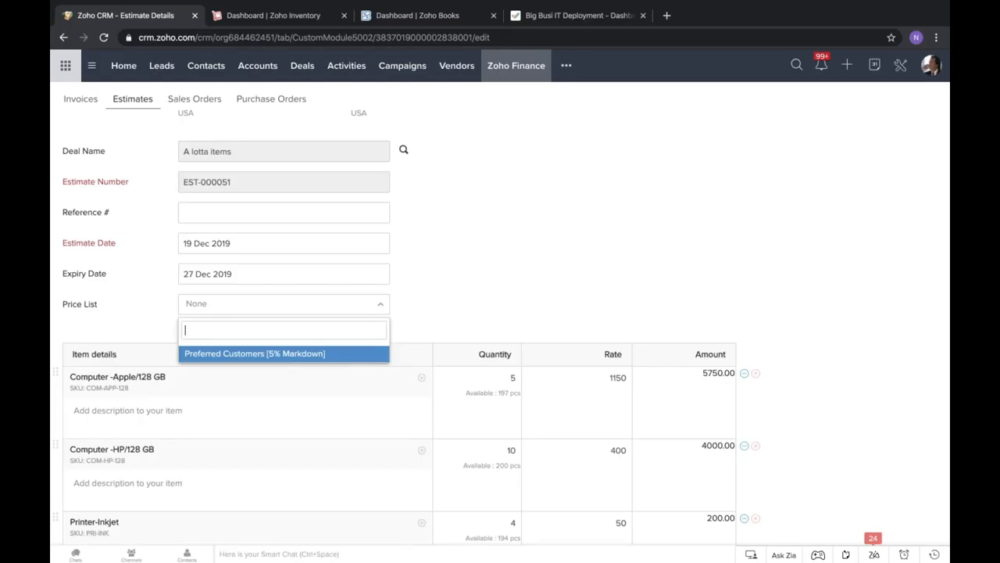
pyautogui.scroll(-1, 274, 310)
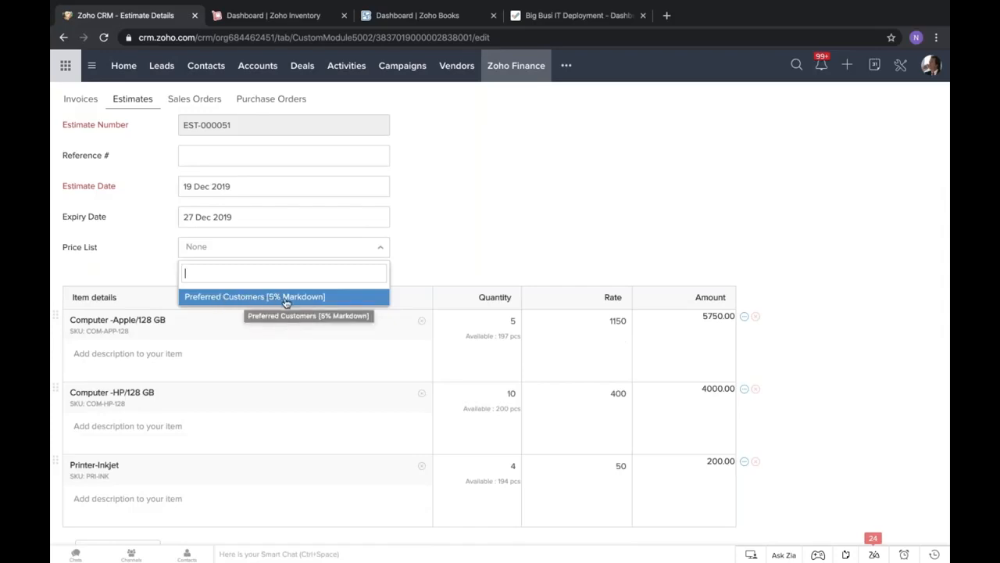
pyautogui.click(381, 249)
pyautogui.click(434, 244)
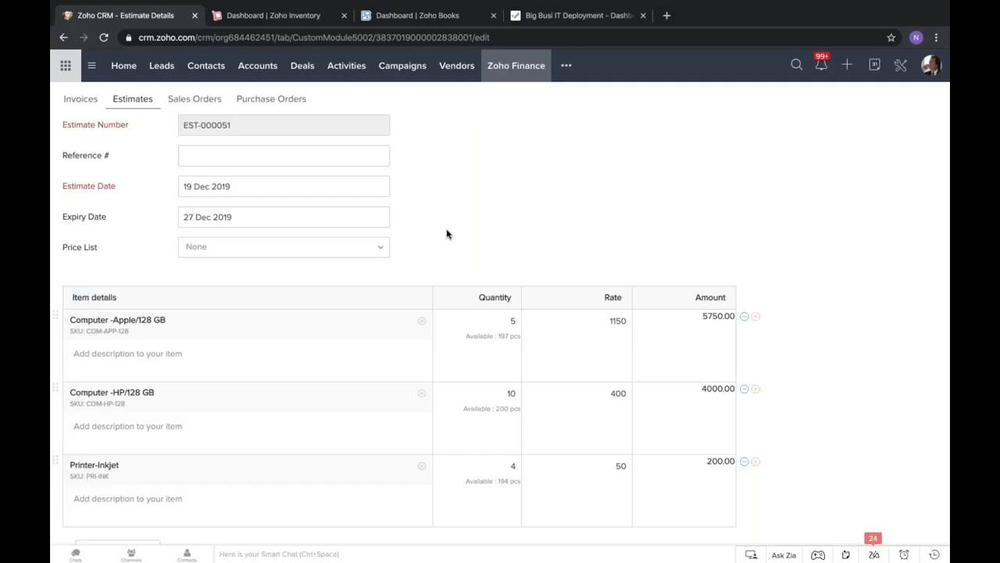
# Examine the estimate's totals section and the available discount types.
pyautogui.scroll(-3, 446, 232)
pyautogui.scroll(-5, 478, 261)
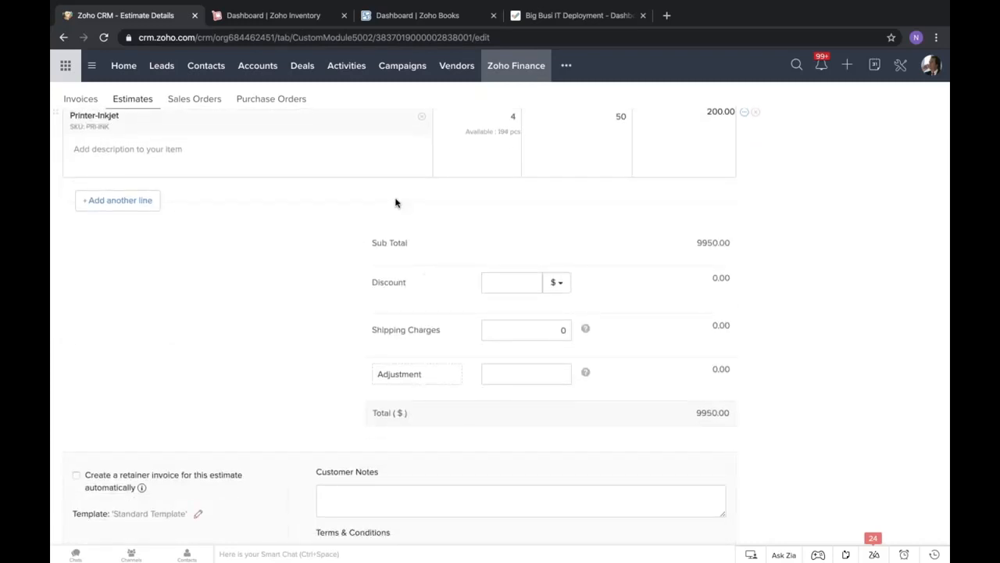
pyautogui.scroll(-1, 399, 238)
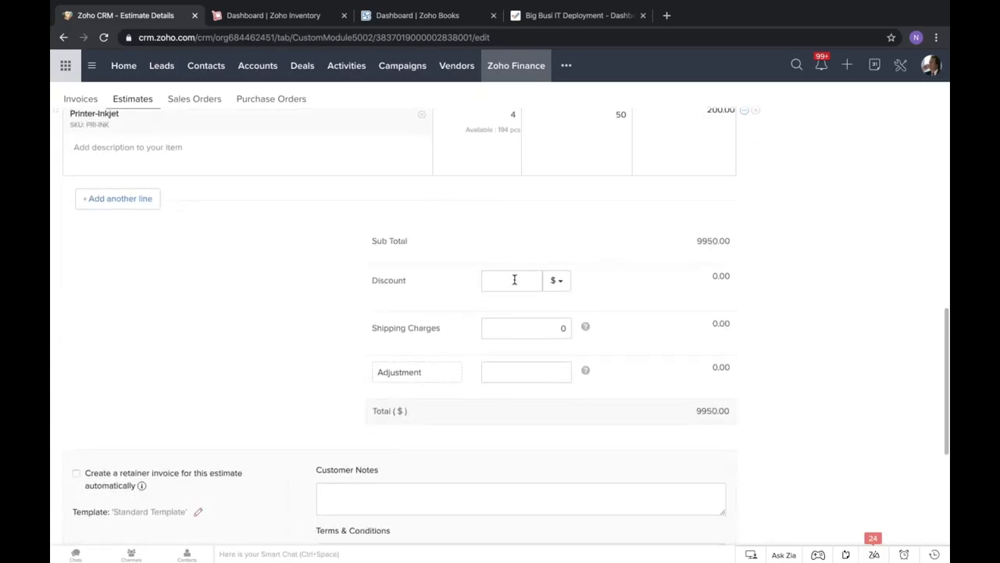
pyautogui.click(558, 283)
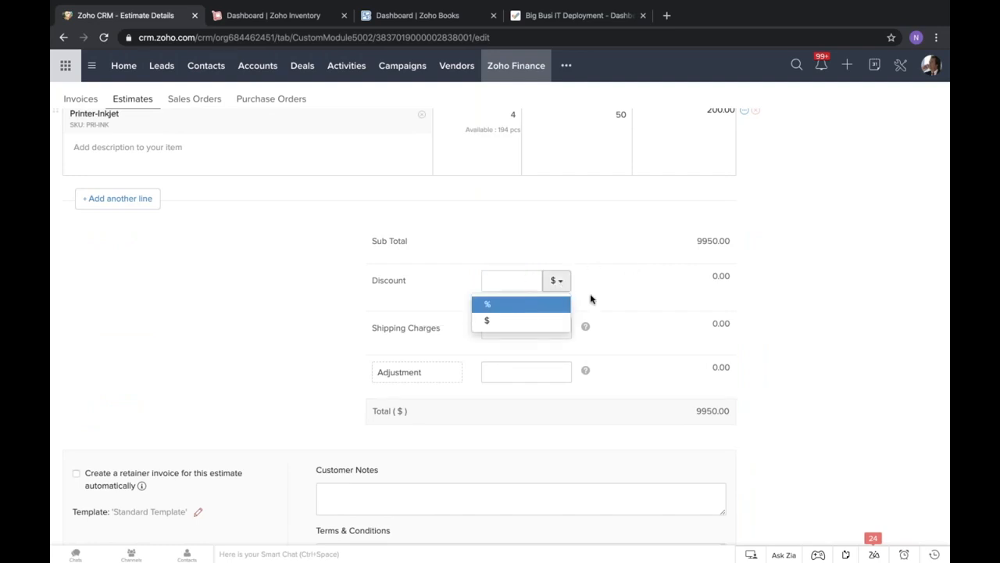
pyautogui.click(617, 284)
# Enter the customer note "Because I like you, I'll gave you a great deal" on the estimate.
pyautogui.scroll(-1, 617, 284)
pyautogui.scroll(-2, 517, 318)
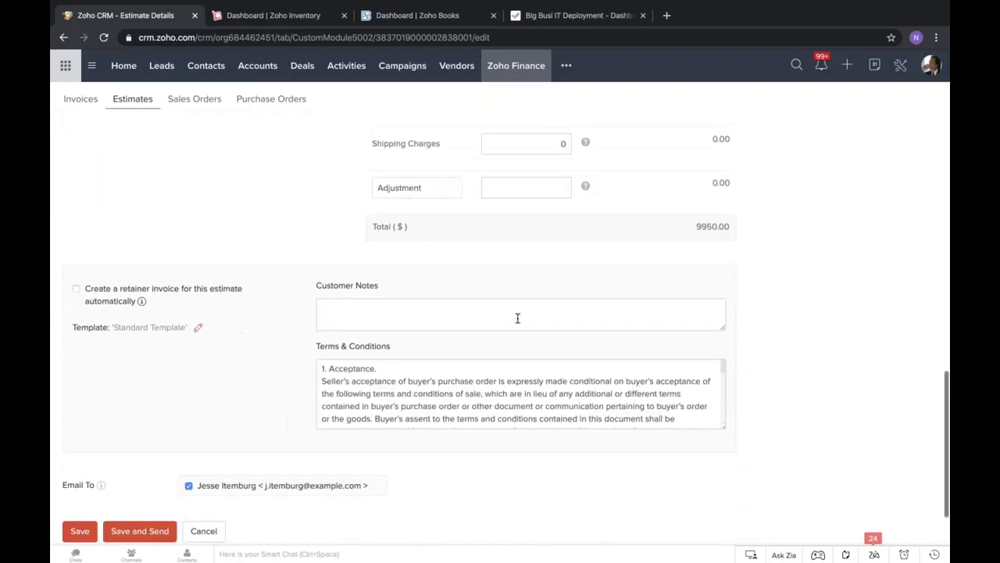
pyautogui.click(516, 317)
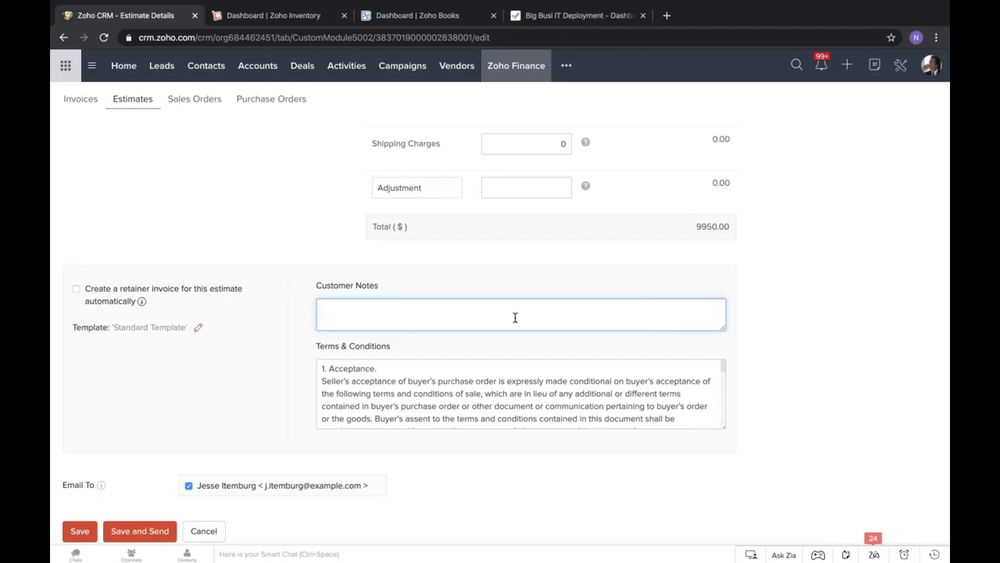
pyautogui.scroll(2, 545, 269)
pyautogui.write('Be')
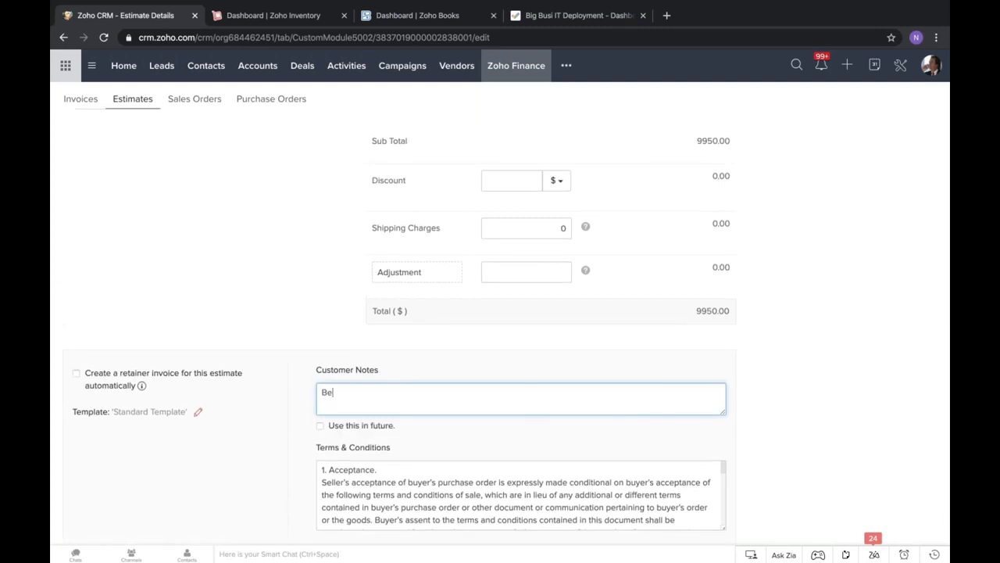
pyautogui.write("cause I like you, I'll gave you a g")
pyautogui.write('reat deal')
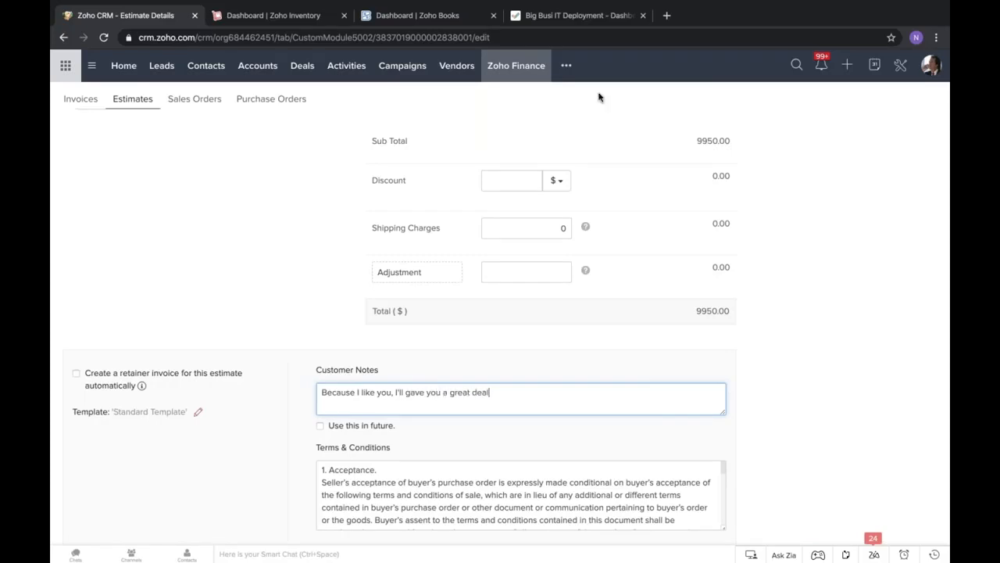
# Apply a $1 discount to the estimate.
pyautogui.click(530, 181)
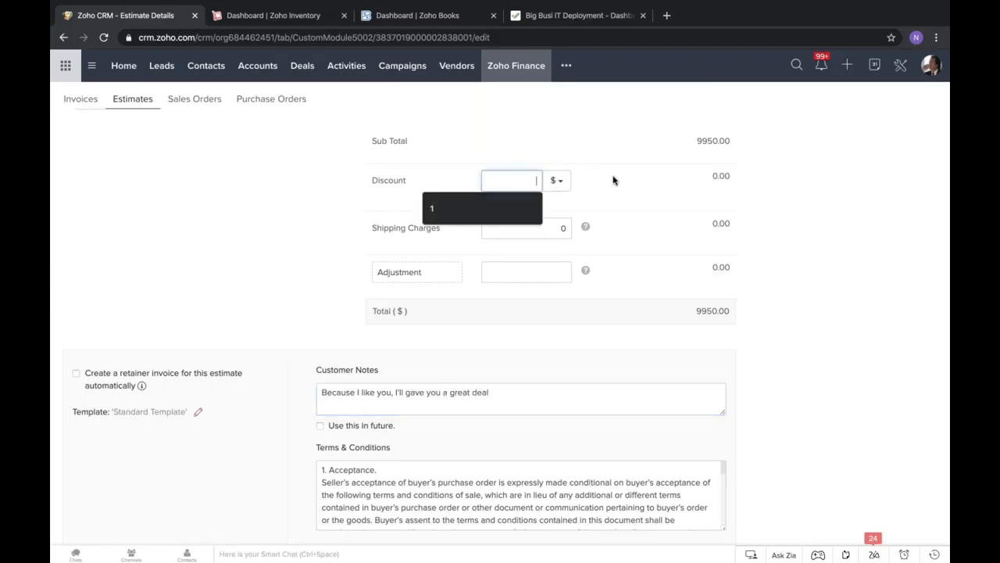
pyautogui.write('1')
pyautogui.click(634, 201)
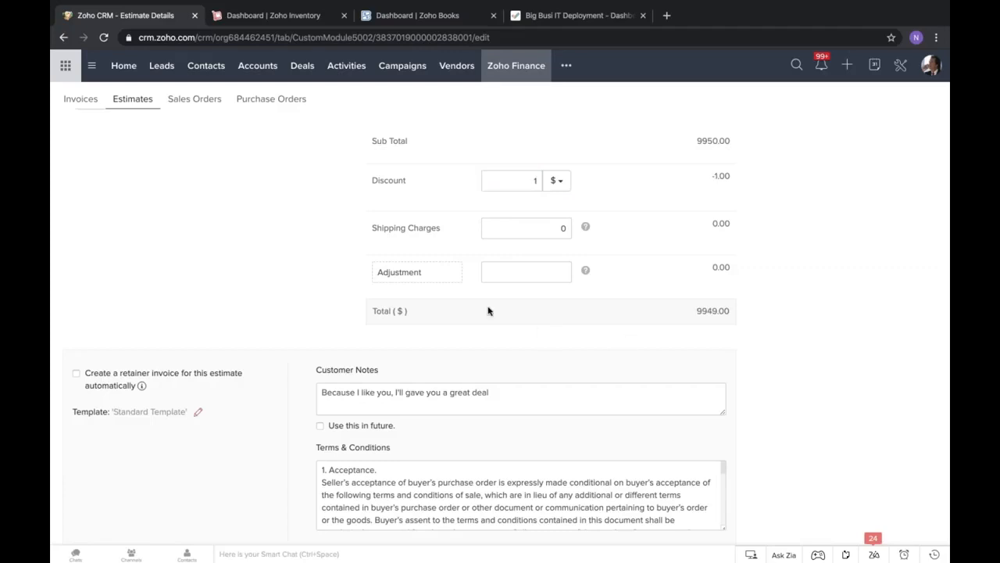
# Enlarge the Terms & Conditions box and read through its acceptance and payment clauses.
pyautogui.scroll(-3, 490, 312)
pyautogui.scroll(-2, 287, 194)
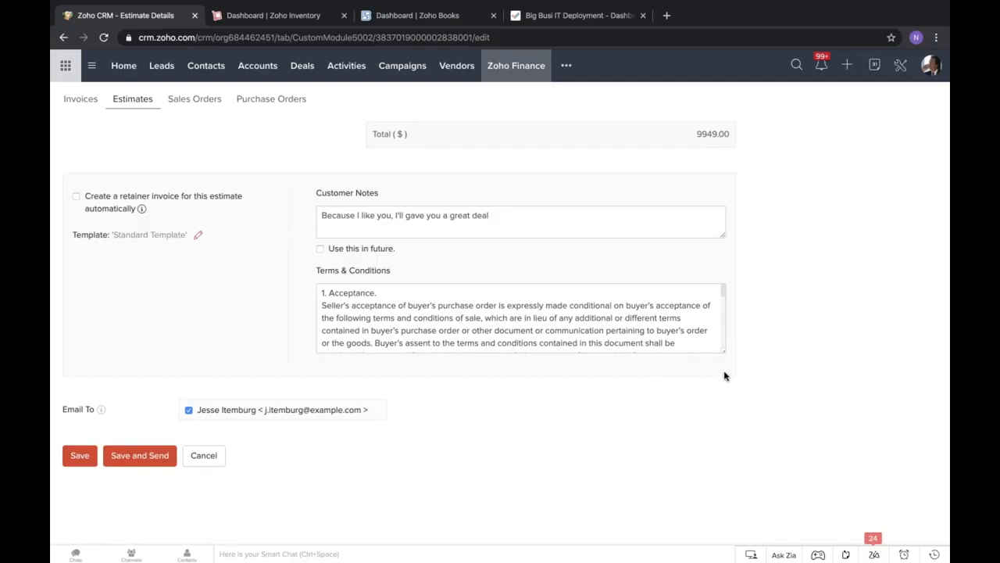
pyautogui.moveTo(724, 373); pyautogui.dragTo(724, 487)
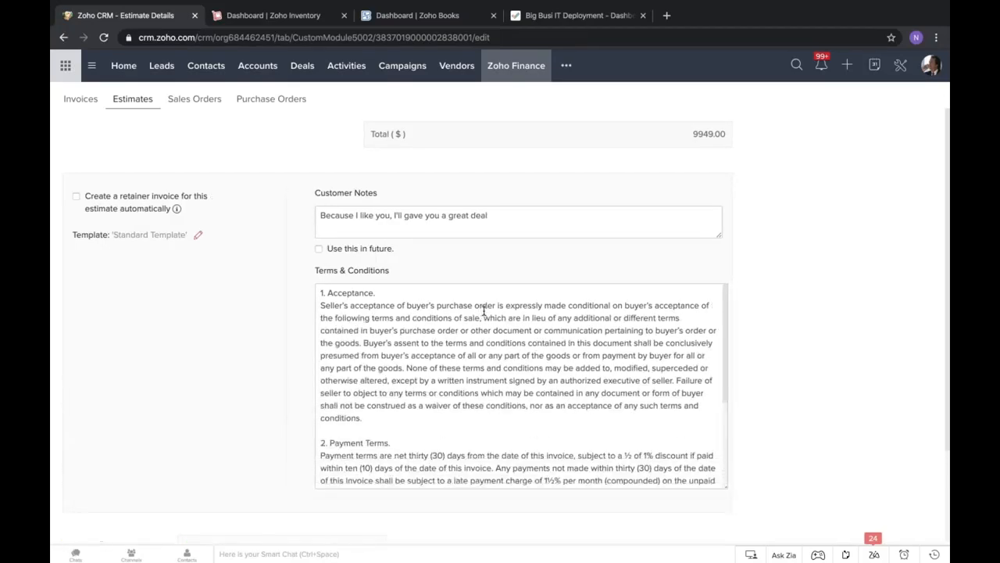
pyautogui.scroll(-1, 483, 355)
pyautogui.scroll(-3, 482, 356)
pyautogui.scroll(3, 483, 355)
pyautogui.tripleClick(482, 355)
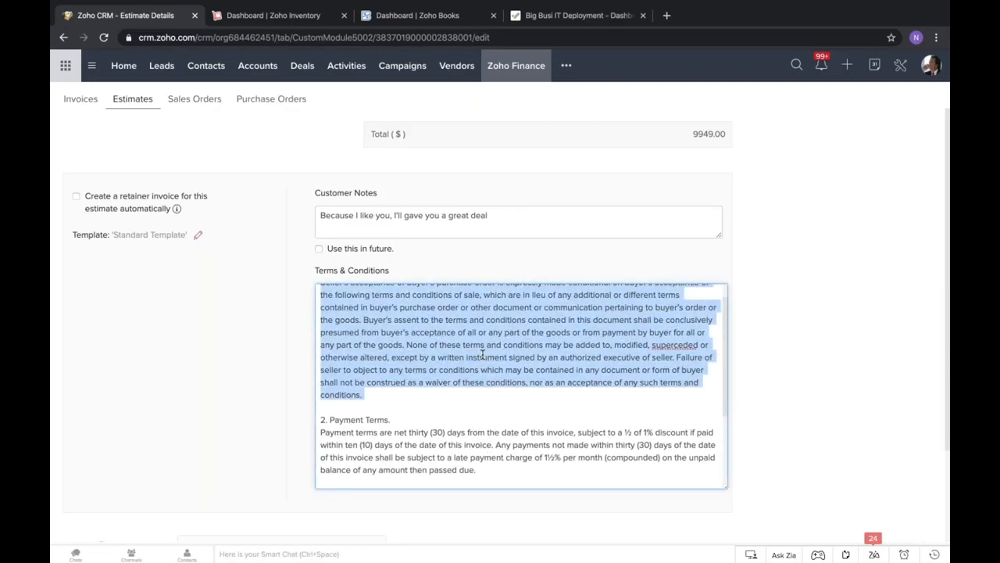
pyautogui.scroll(1, 482, 355)
pyautogui.click(482, 355)
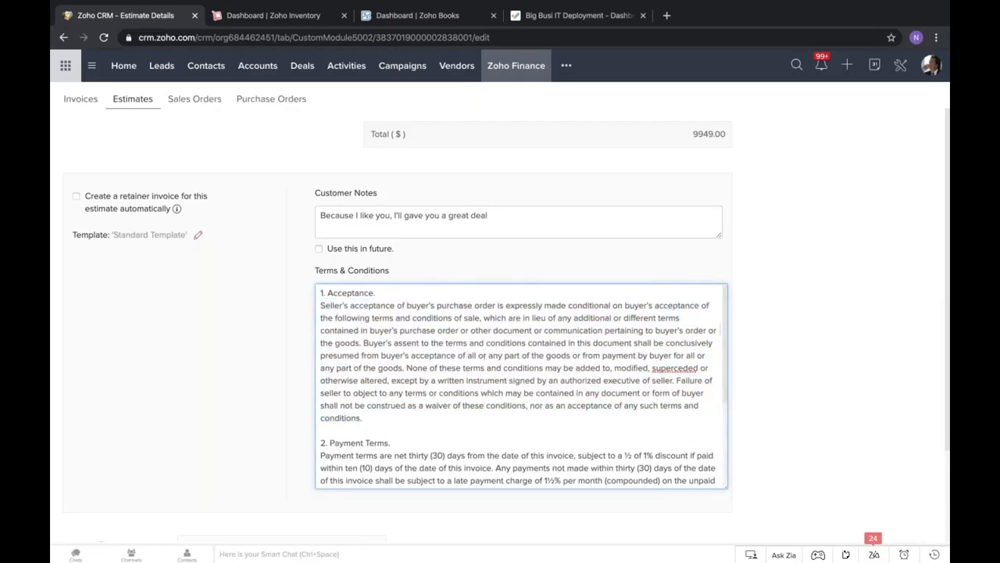
pyautogui.tripleClick(384, 453)
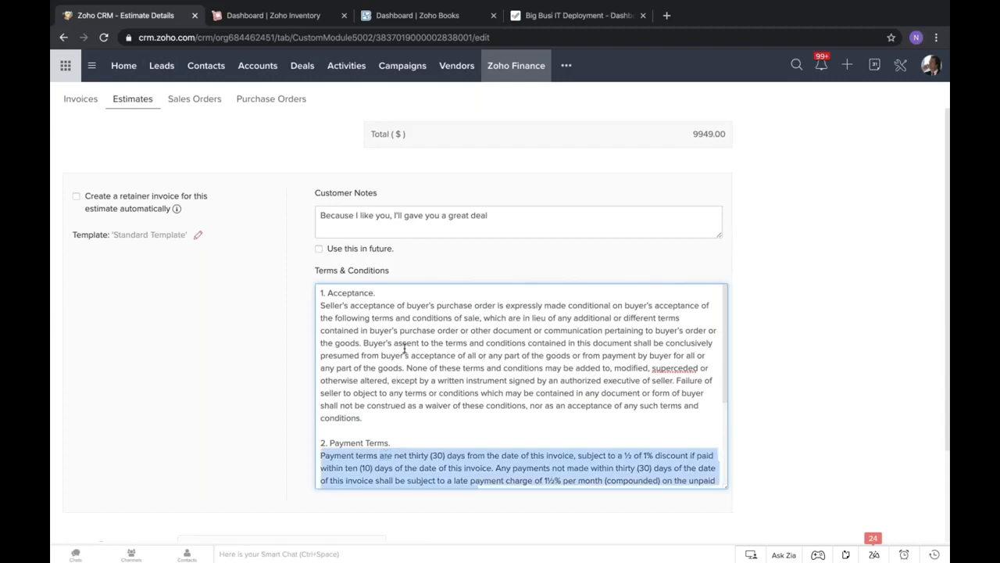
pyautogui.tripleClick(404, 348)
pyautogui.click(367, 293)
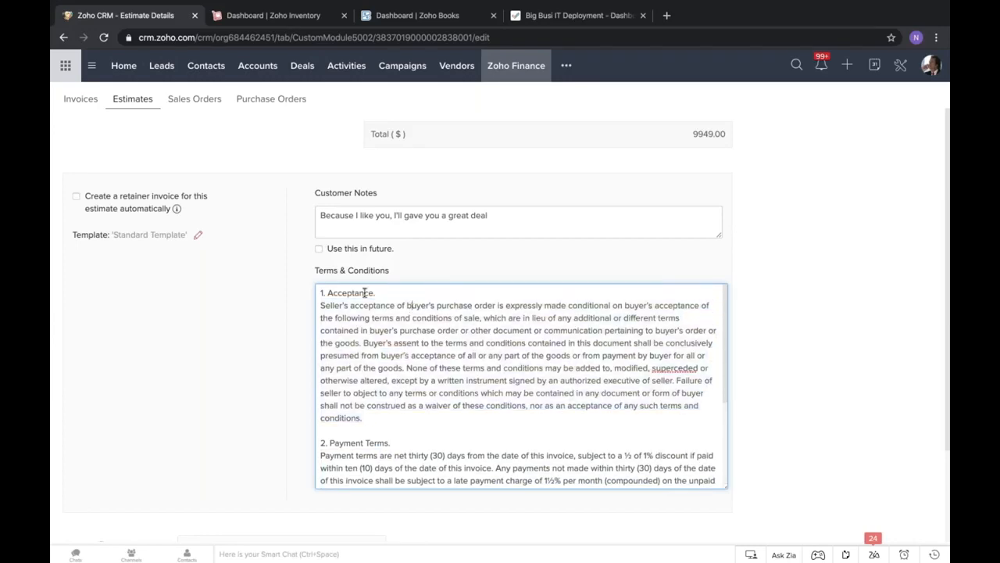
pyautogui.tripleClick(443, 346)
pyautogui.click(264, 320)
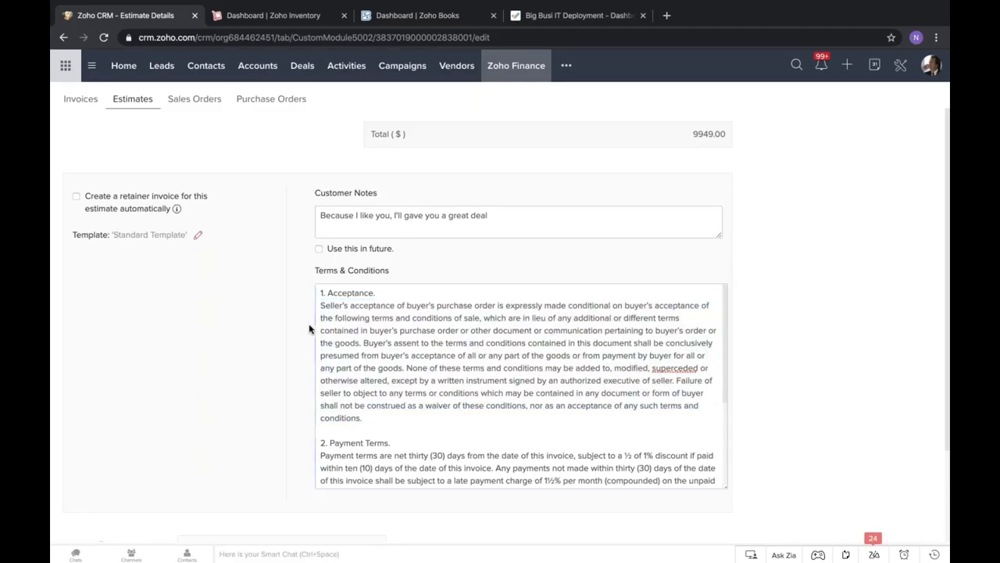
# Save the estimate and email it to the customer contact with the estimate PDF attached, reviewing the message before sending.
pyautogui.scroll(-2, 223, 341)
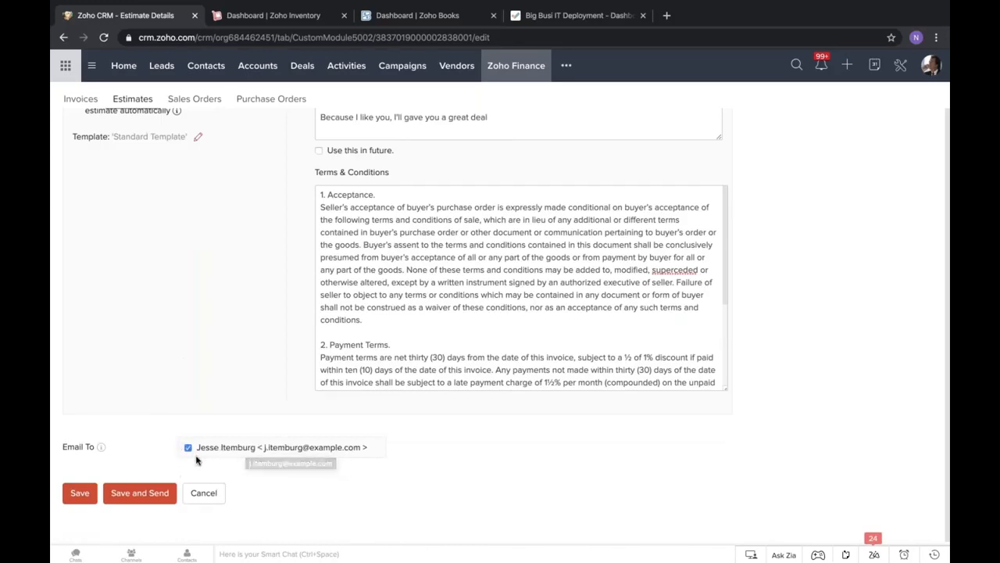
pyautogui.scroll(1, 428, 388)
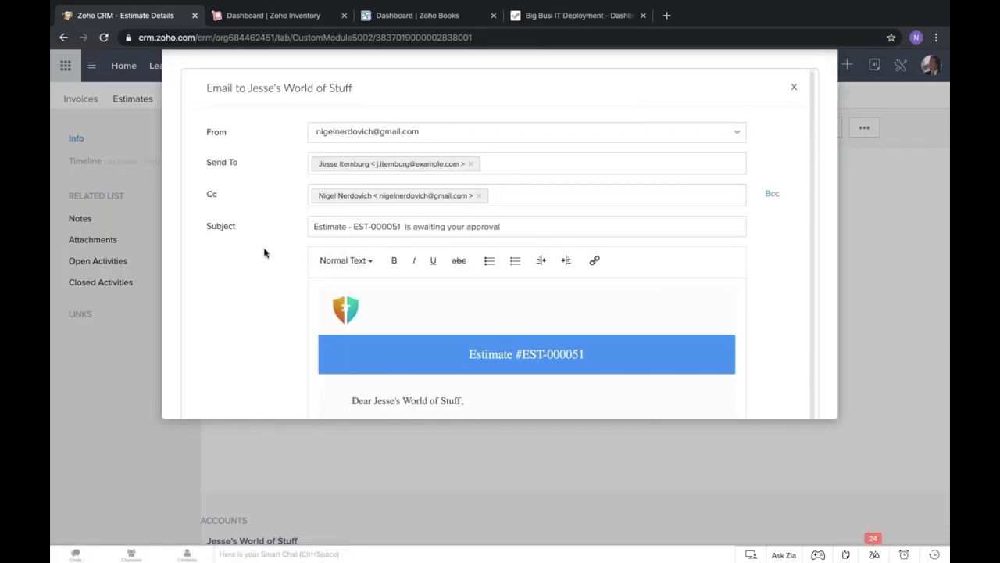
pyautogui.scroll(-4, 404, 308)
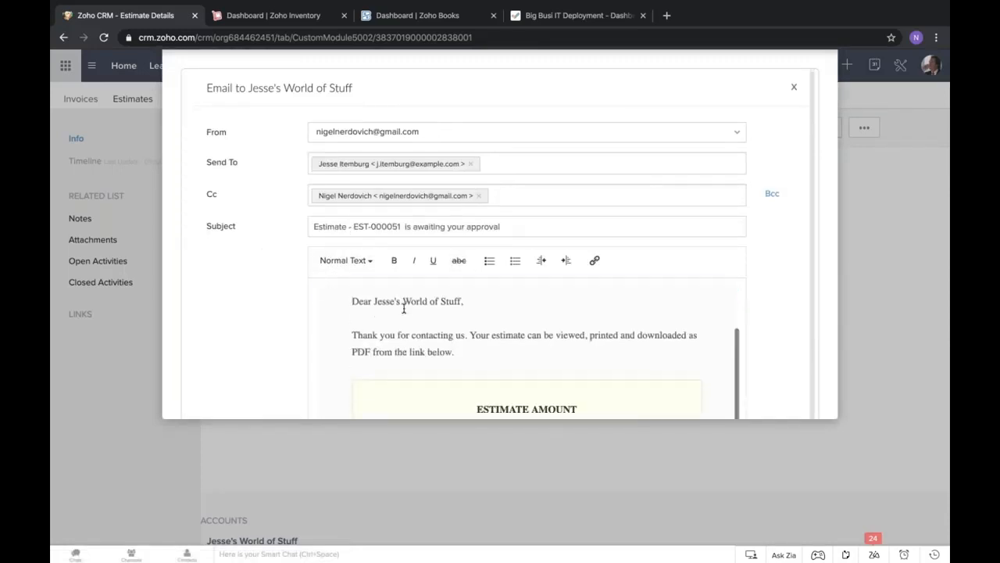
pyautogui.scroll(-4, 249, 307)
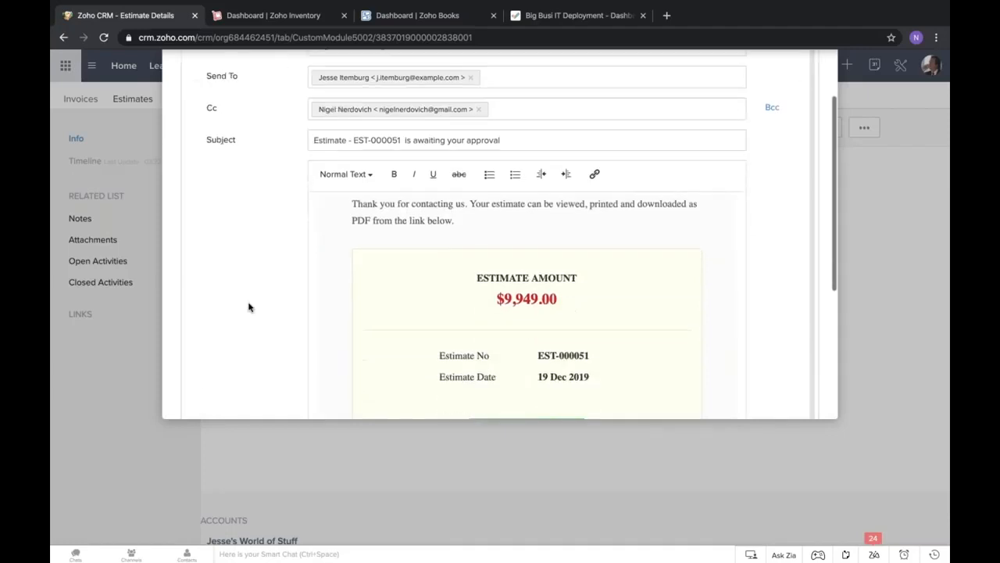
pyautogui.scroll(-1, 360, 253)
pyautogui.scroll(-1, 361, 253)
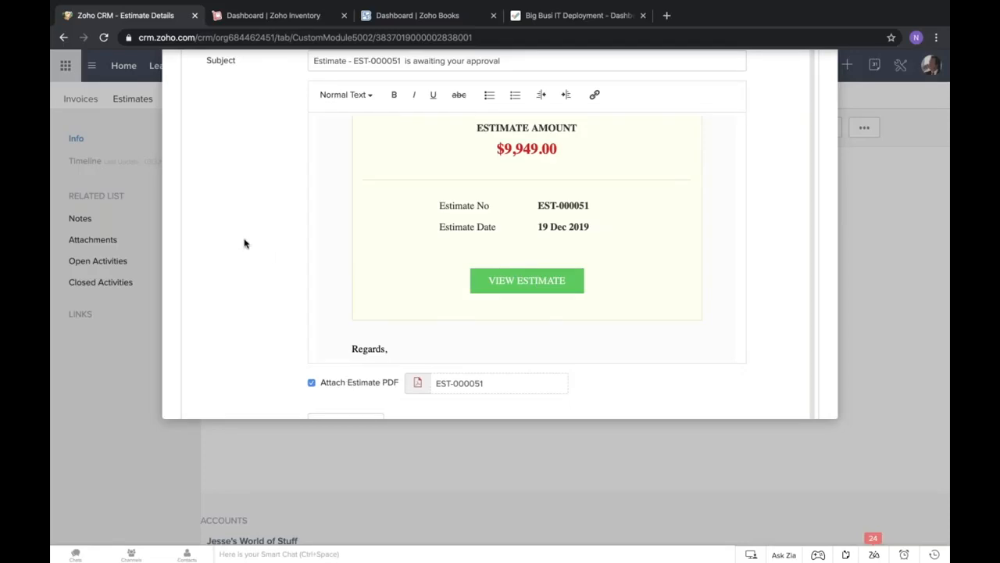
pyautogui.scroll(-4, 244, 244)
pyautogui.click(324, 314)
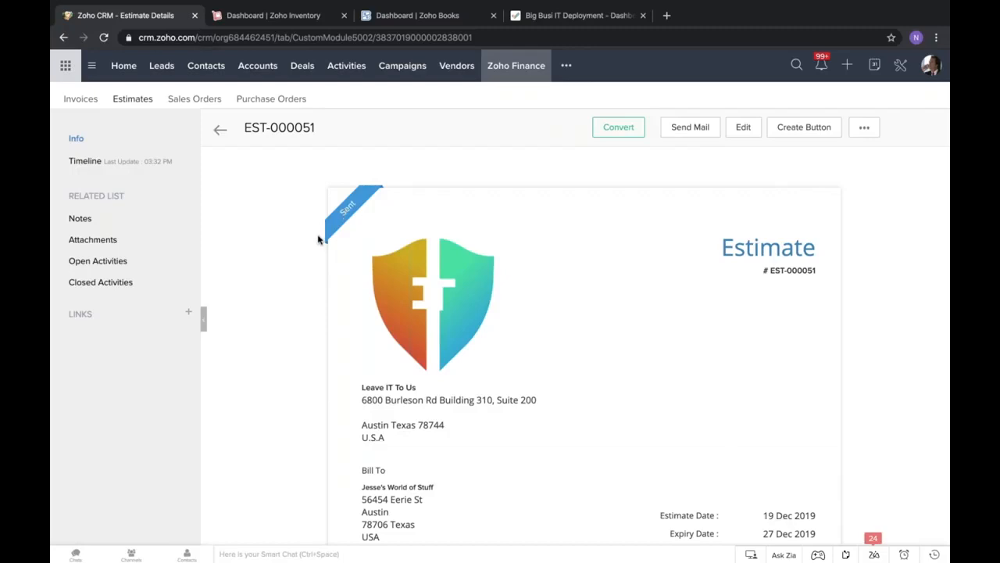
# Examine the sent estimate's related sections for notes, attachments and open activities, including the fields for creating a task.
pyautogui.scroll(-15, 315, 243)
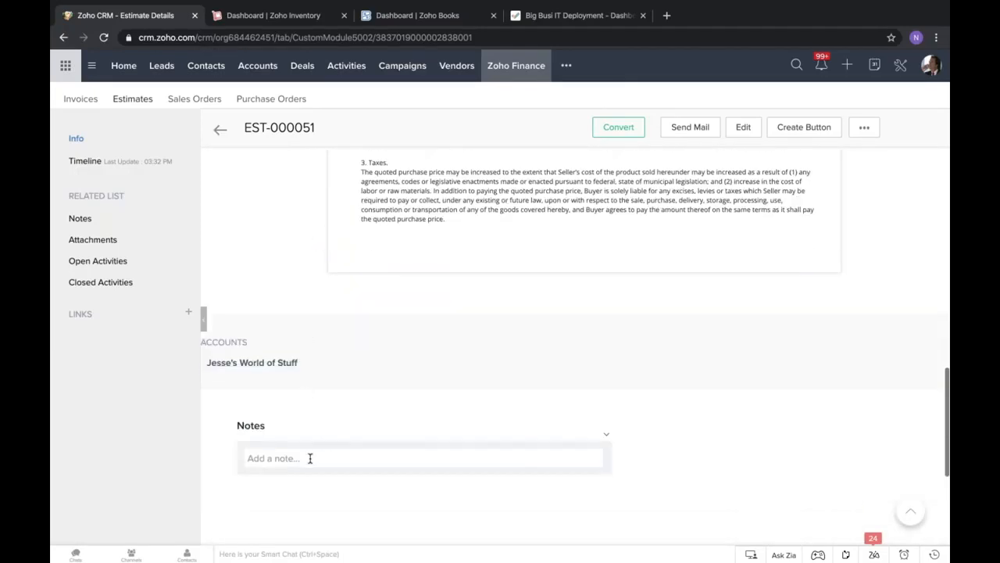
pyautogui.click(311, 458)
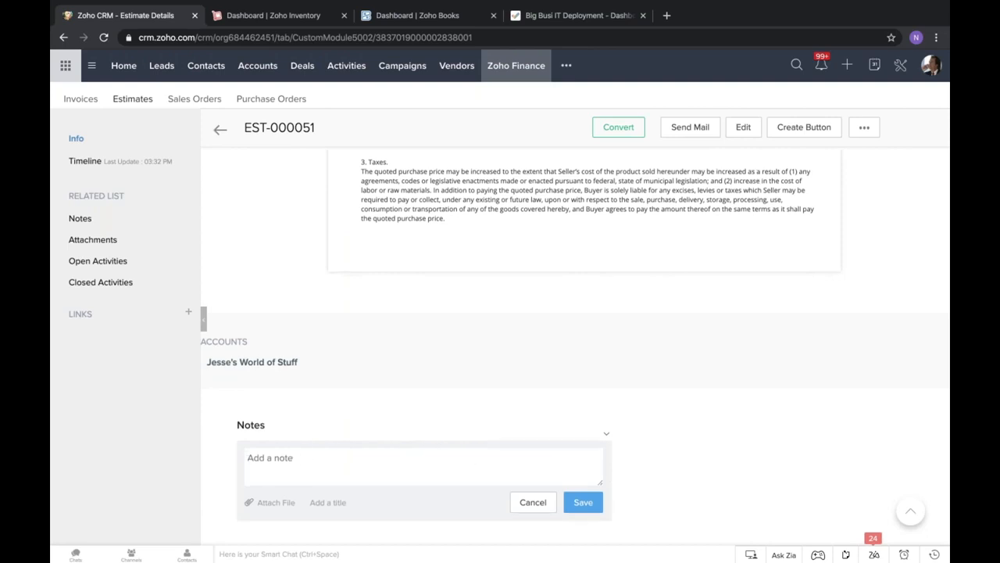
pyautogui.scroll(-5, 301, 438)
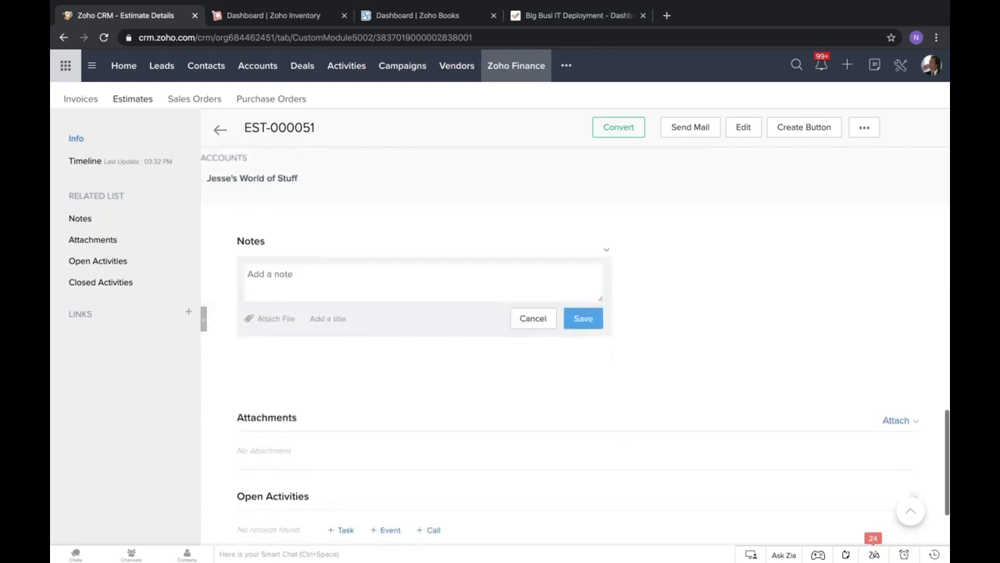
pyautogui.scroll(-2, 446, 476)
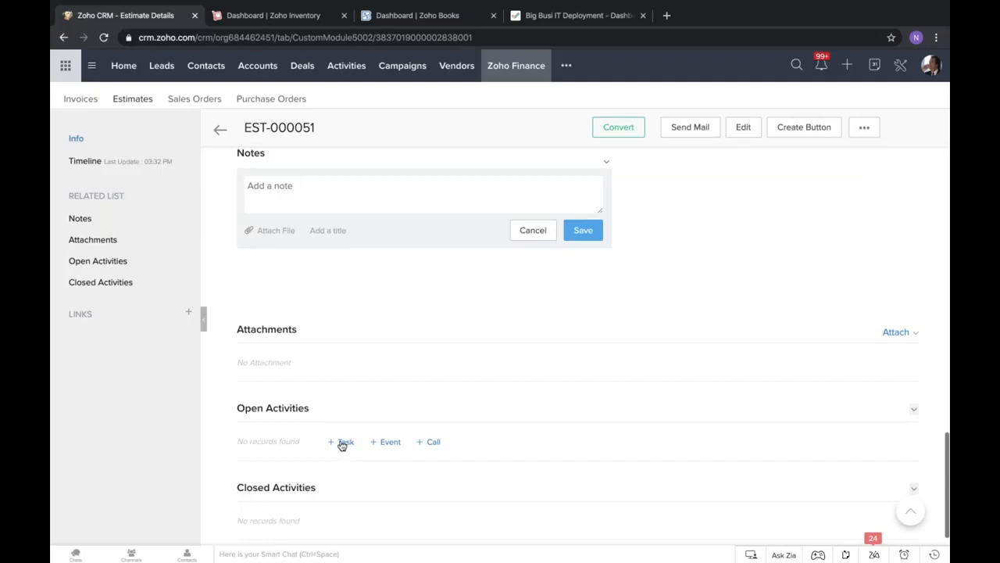
pyautogui.click(345, 443)
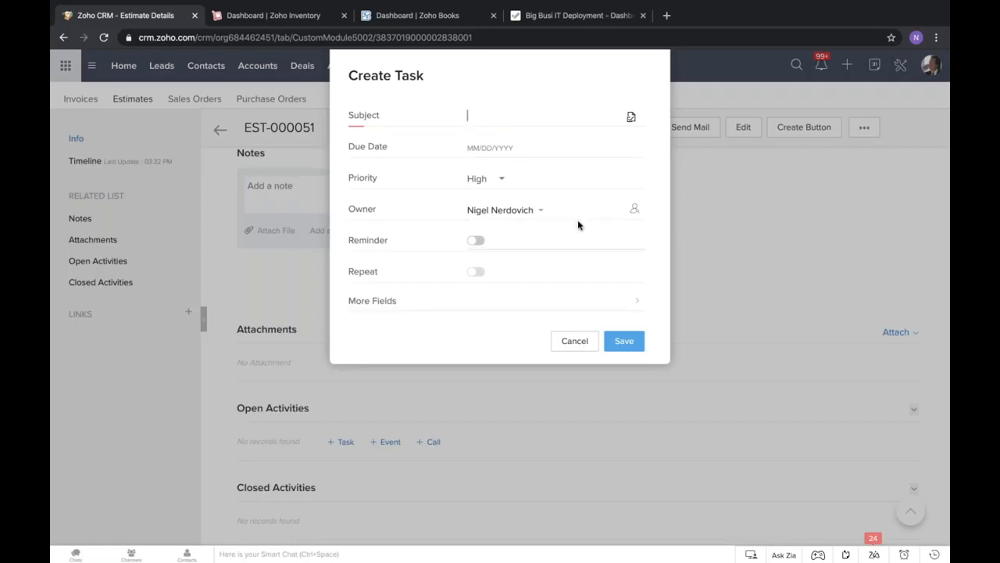
pyautogui.click(572, 346)
pyautogui.scroll(15, 520, 336)
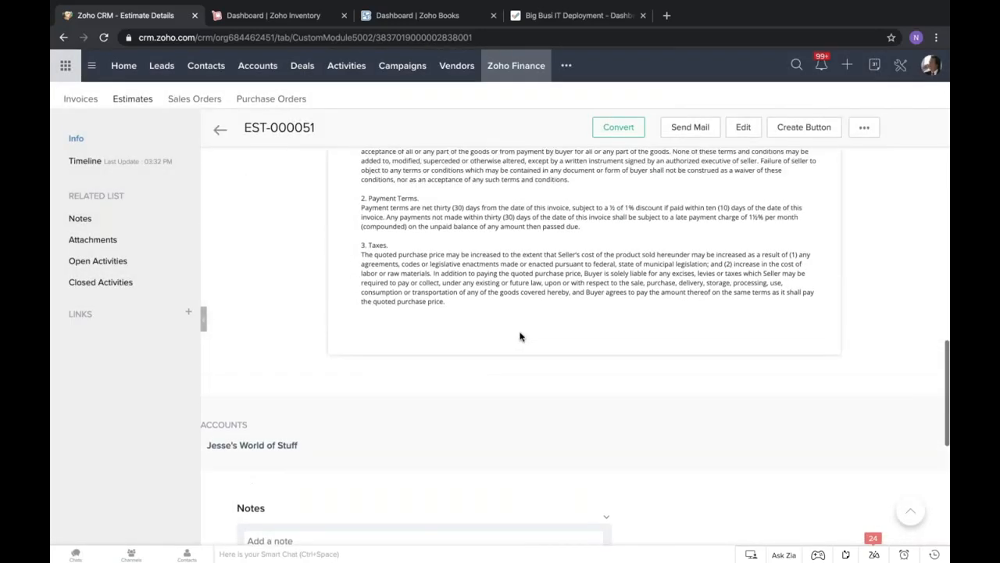
pyautogui.scroll(1, 521, 337)
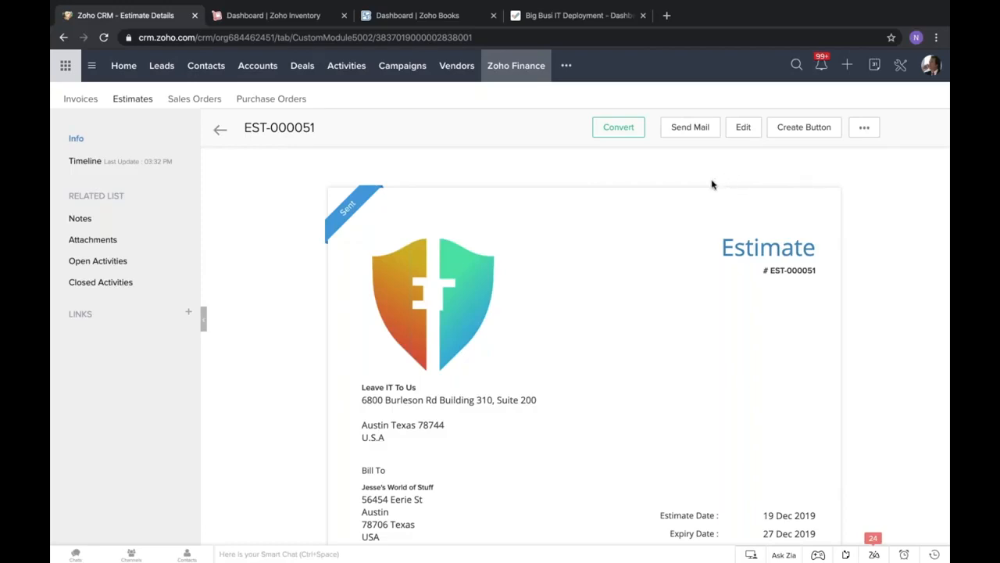
# Check the Delivering Items flow diagram and try to convert the sent estimate to a sales order.
pyautogui.hotkey('ctrl', 'Left')
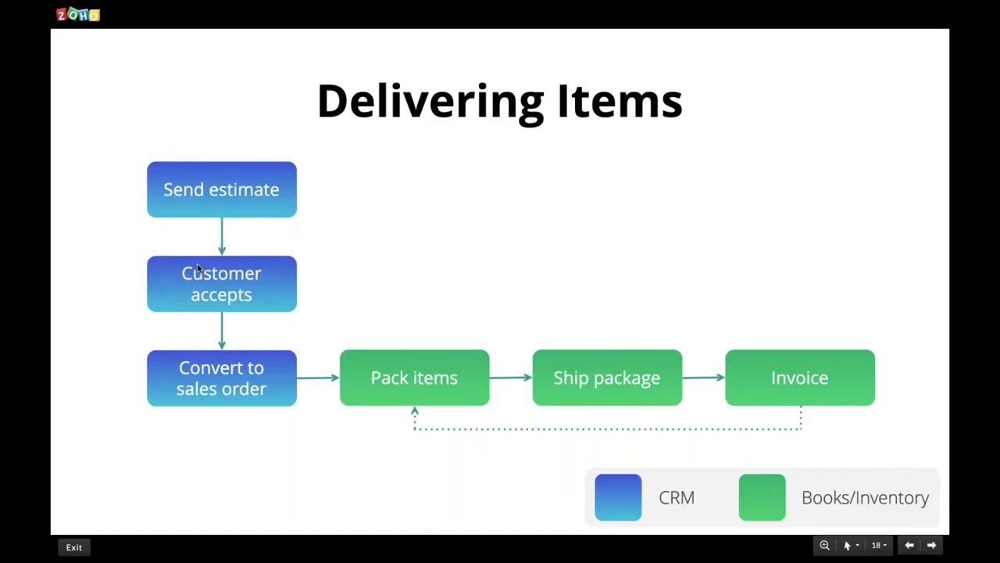
pyautogui.hotkey('ctrl', 'Right')
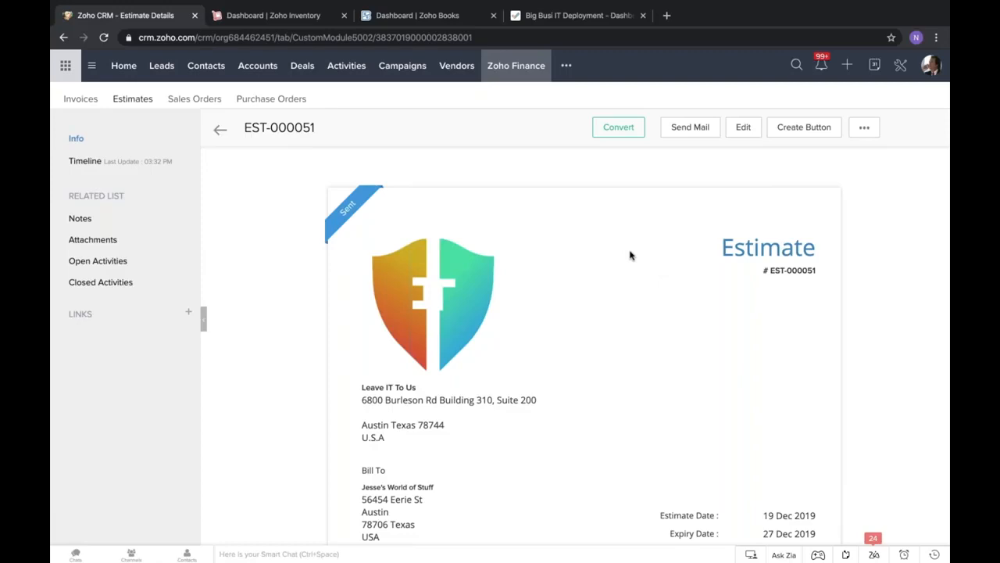
pyautogui.click(626, 130)
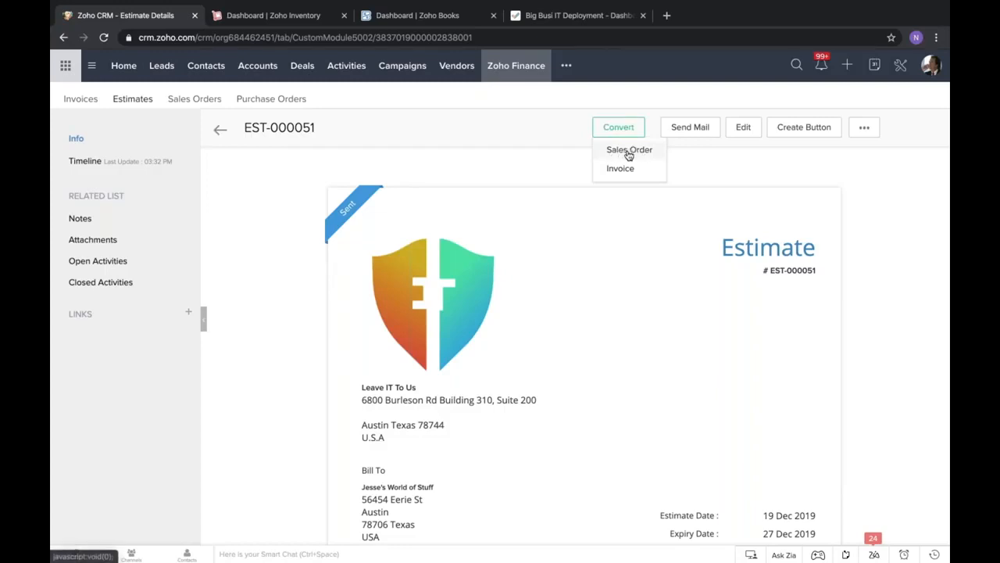
pyautogui.click(629, 151)
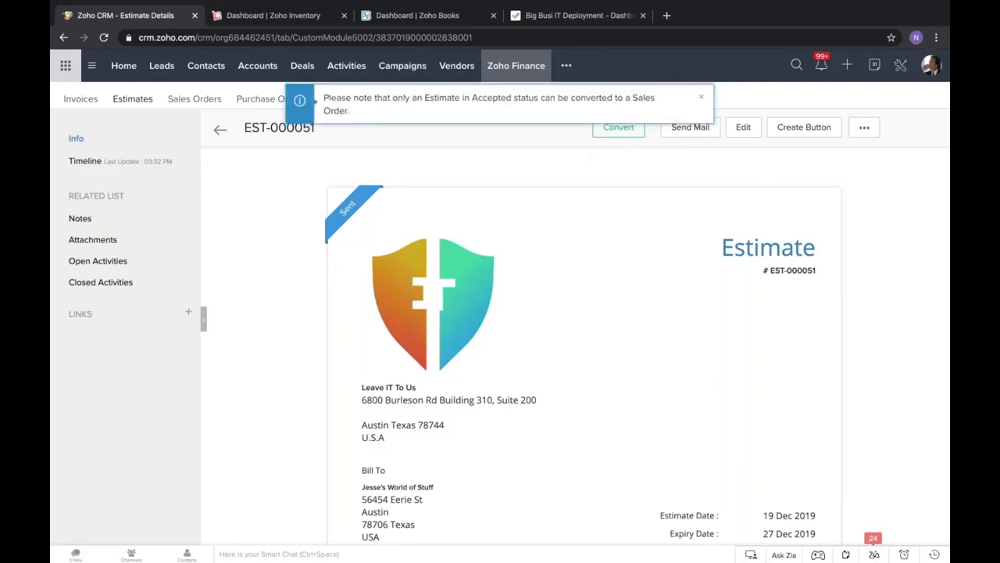
pyautogui.tripleClick(447, 99)
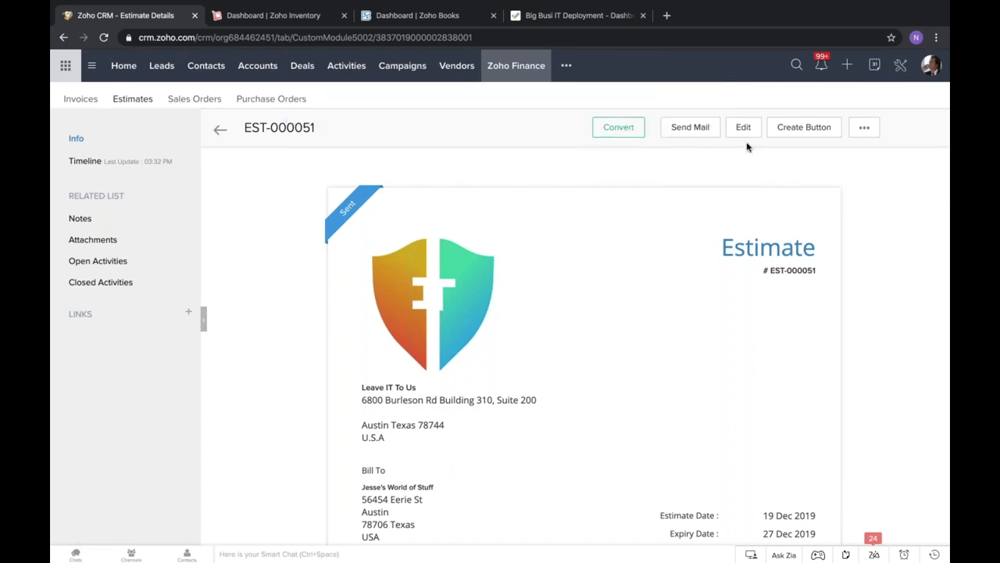
# Mark the estimate as sent and as accepted.
pyautogui.click(860, 136)
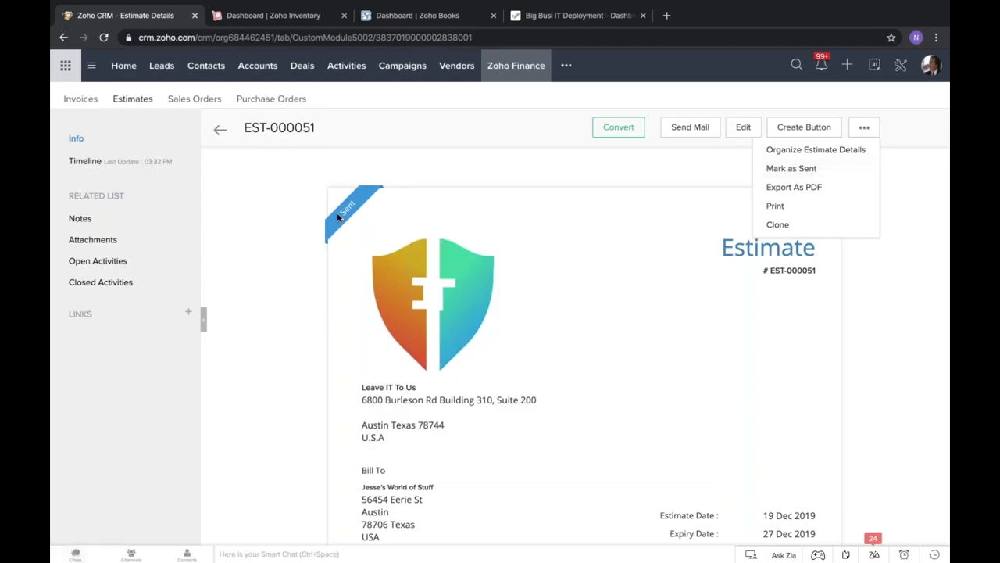
pyautogui.click(792, 170)
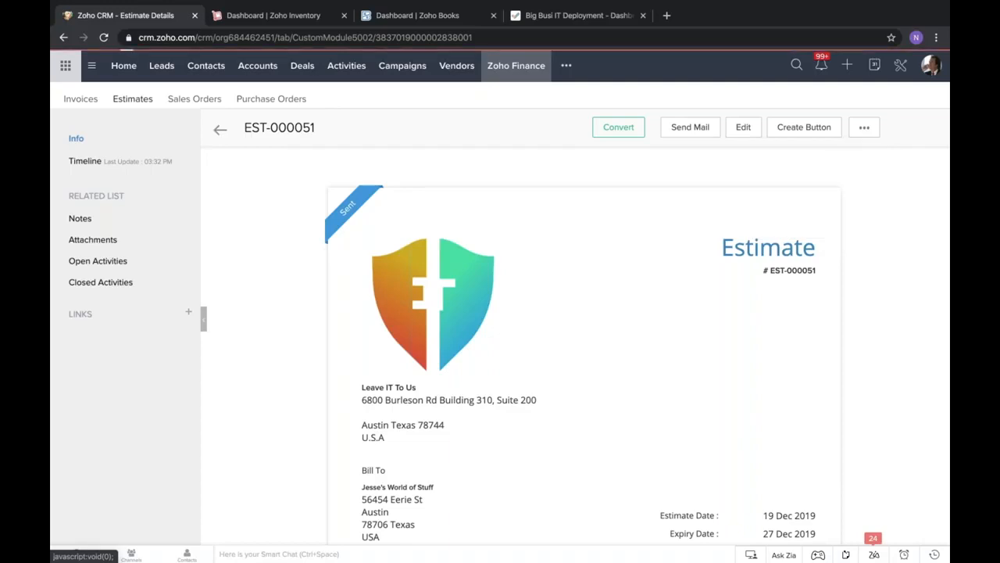
pyautogui.click(866, 129)
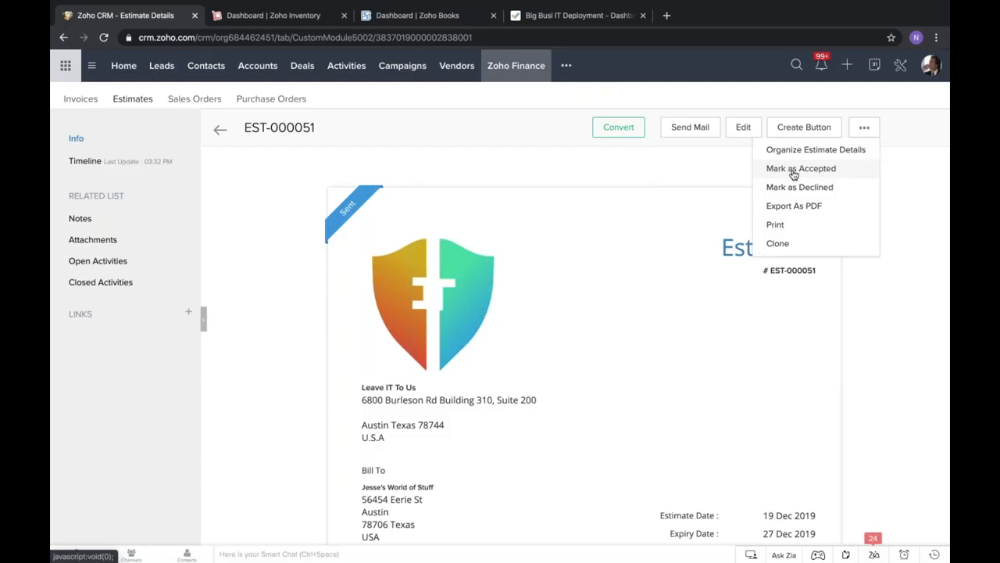
pyautogui.click(830, 172)
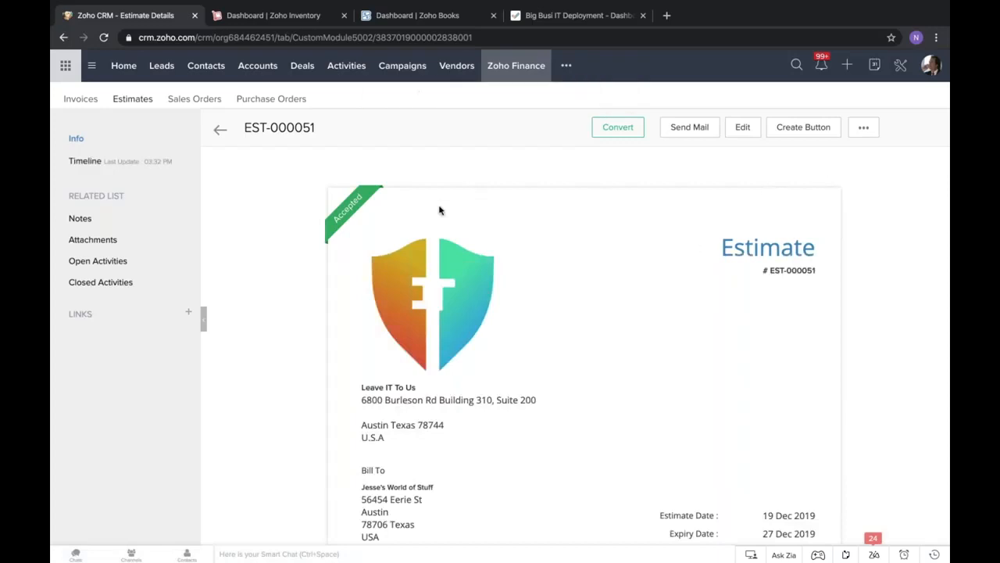
# Convert the accepted estimate to a sales order and review its carried-over items, discount, customer note and available price lists.
pyautogui.click(630, 129)
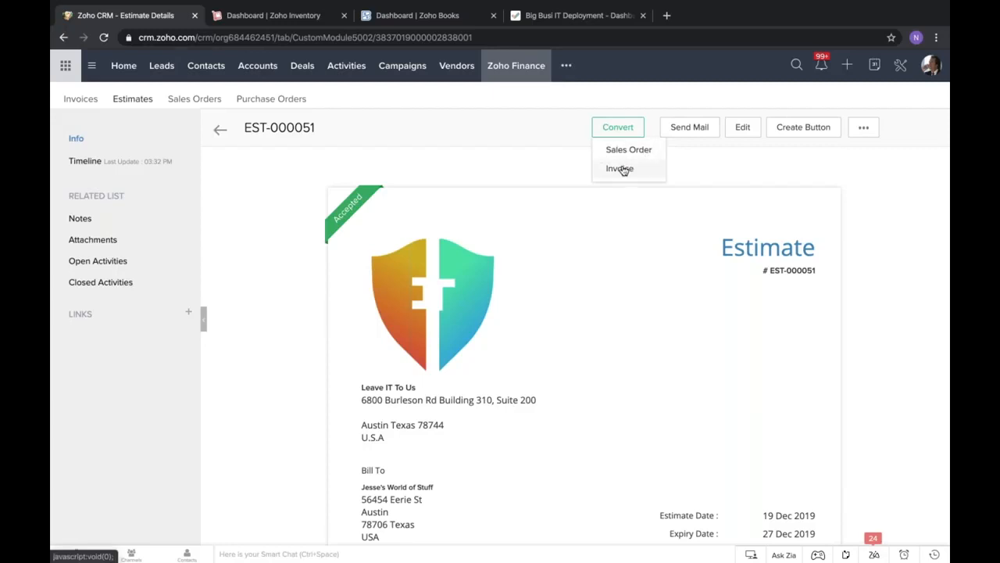
pyautogui.click(645, 151)
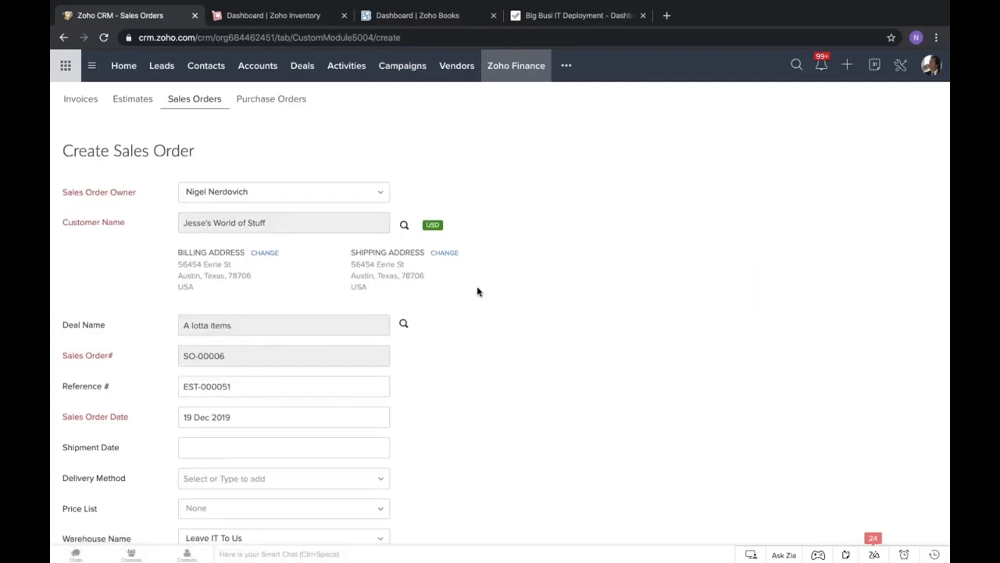
pyautogui.scroll(-5, 478, 291)
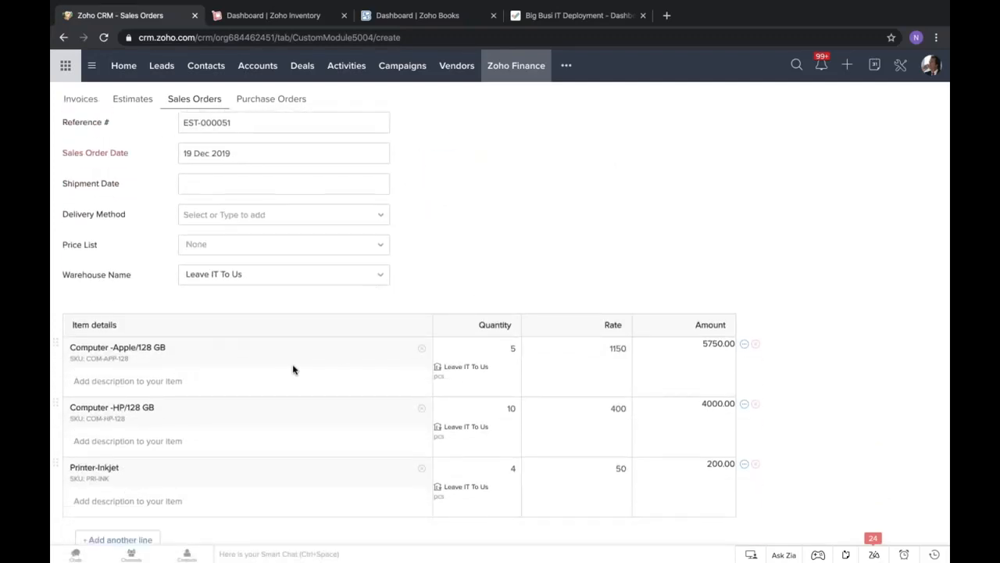
pyautogui.scroll(-1, 281, 400)
pyautogui.scroll(2, 281, 400)
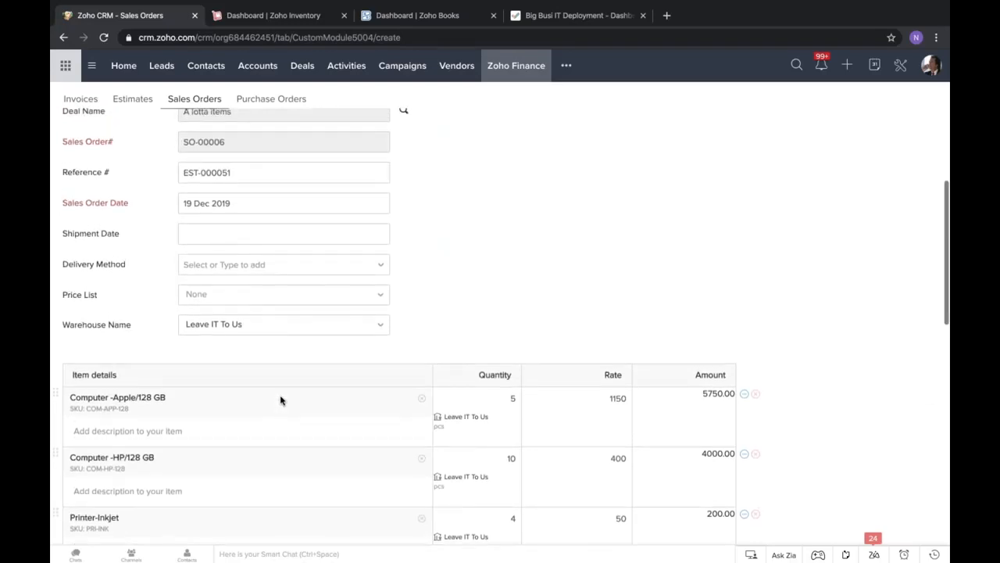
pyautogui.scroll(1, 281, 400)
pyautogui.scroll(-5, 282, 401)
pyautogui.scroll(-4, 282, 400)
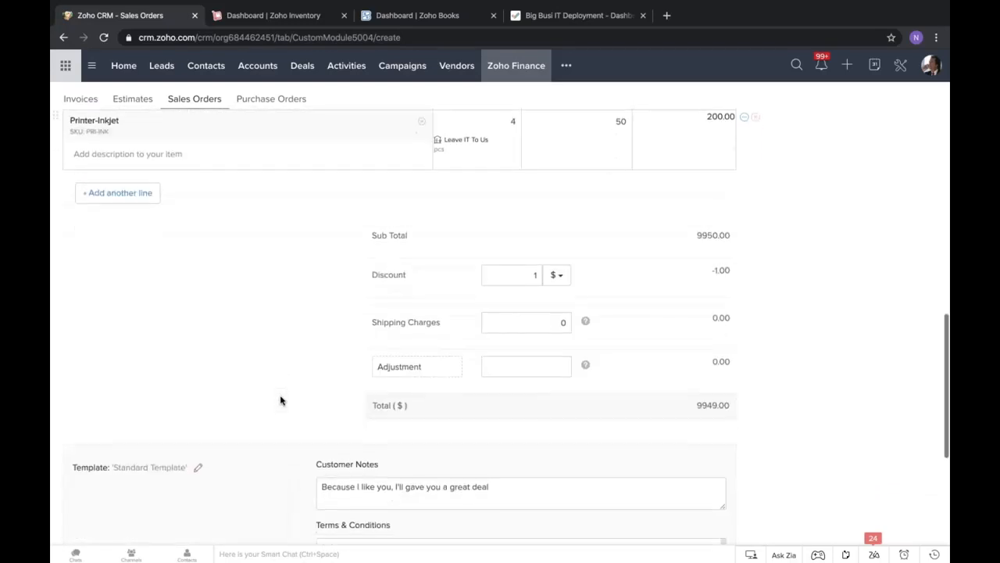
pyautogui.scroll(6, 281, 400)
pyautogui.scroll(2, 239, 258)
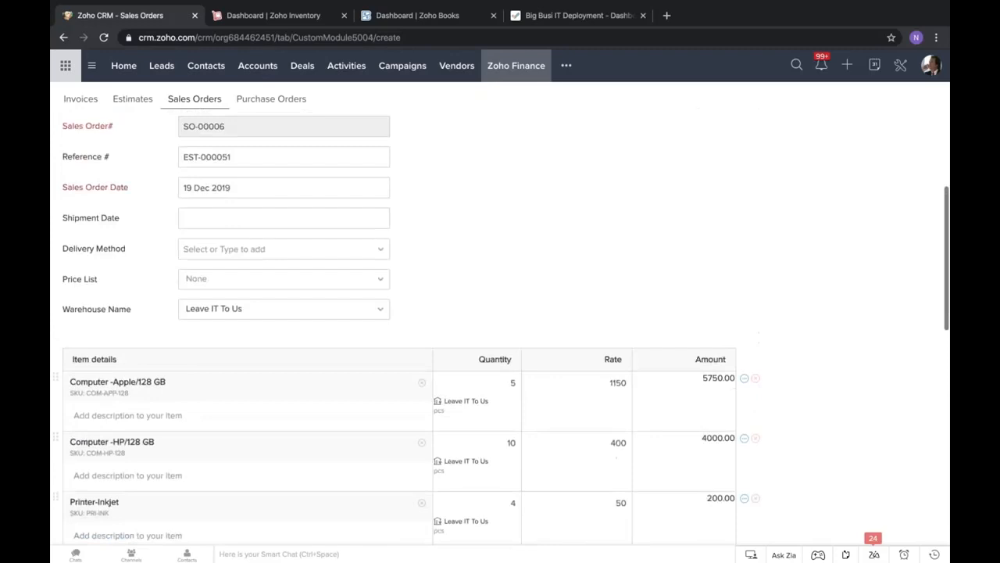
pyautogui.click(247, 282)
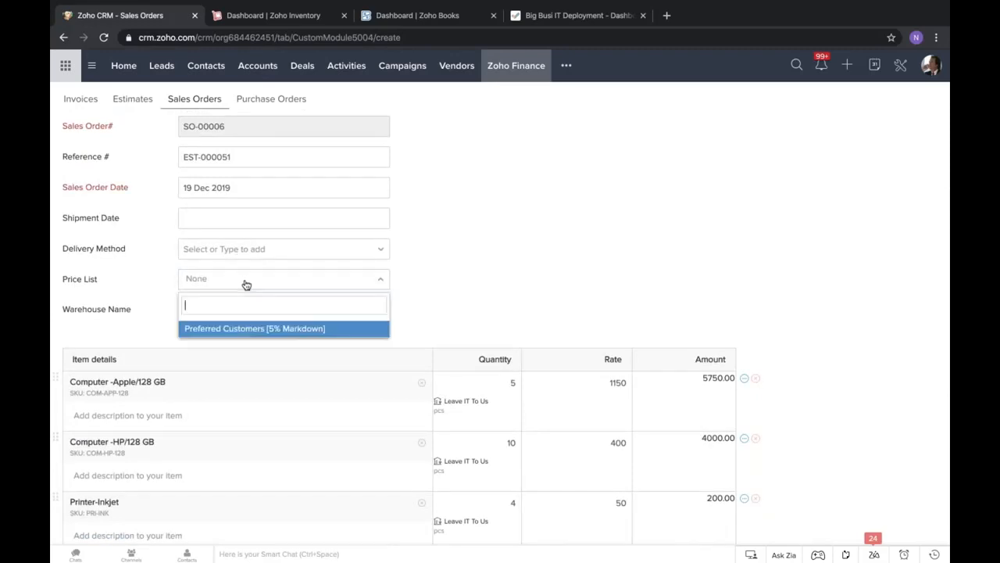
pyautogui.click(286, 279)
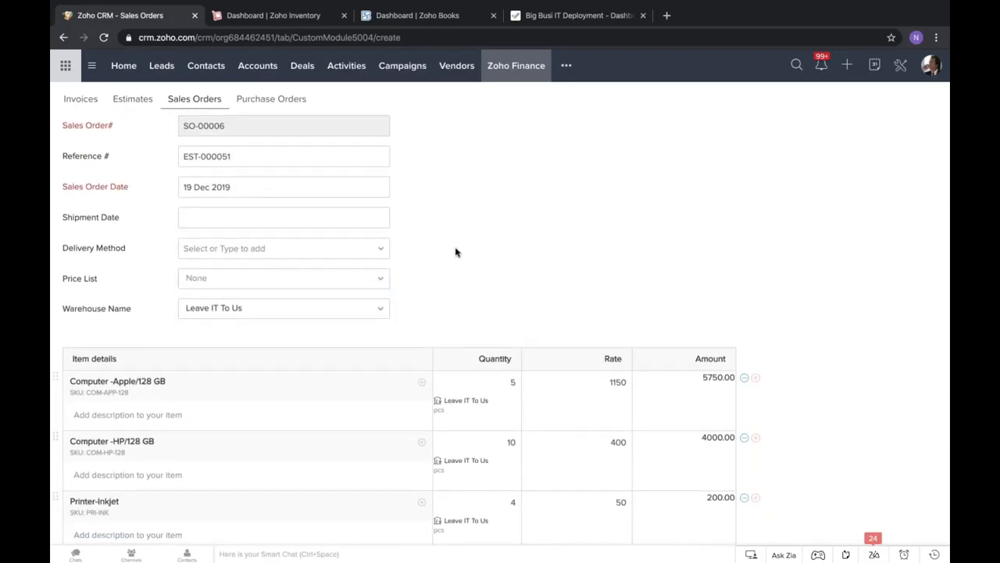
# Save the new sales order and email it to the customer contact with its PDF attached.
pyautogui.scroll(-3, 455, 252)
pyautogui.scroll(-5, 456, 252)
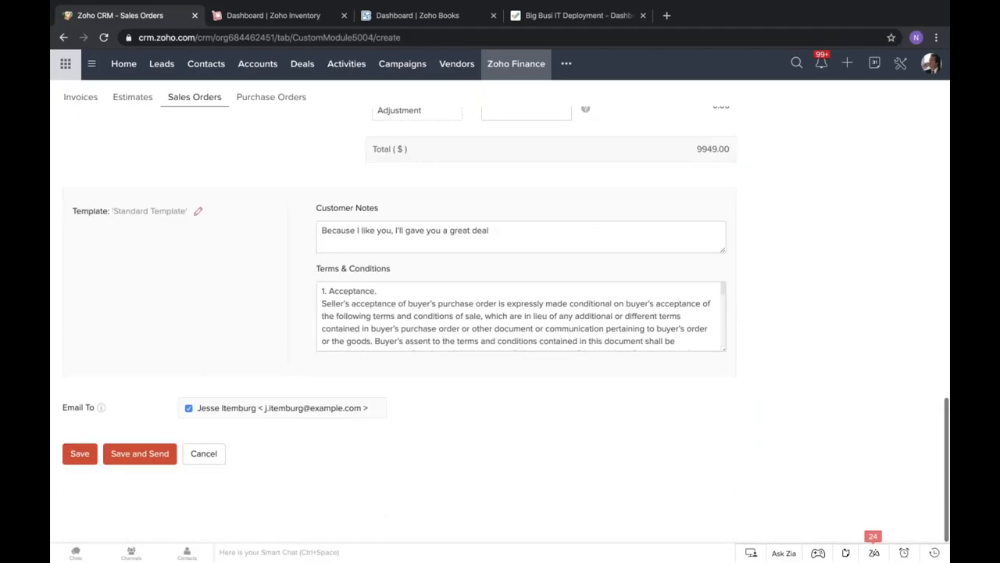
pyautogui.click(139, 455)
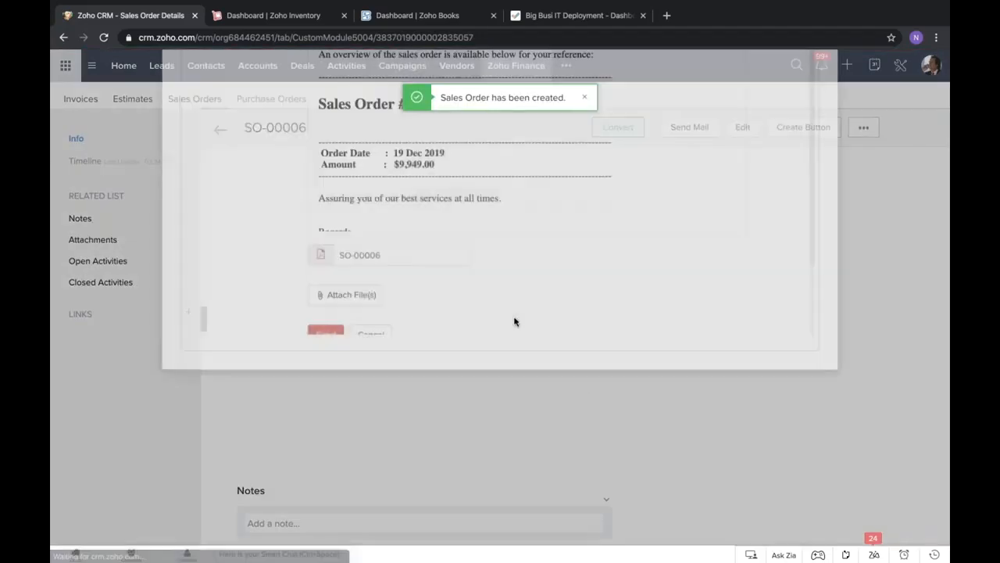
pyautogui.scroll(4, 389, 199)
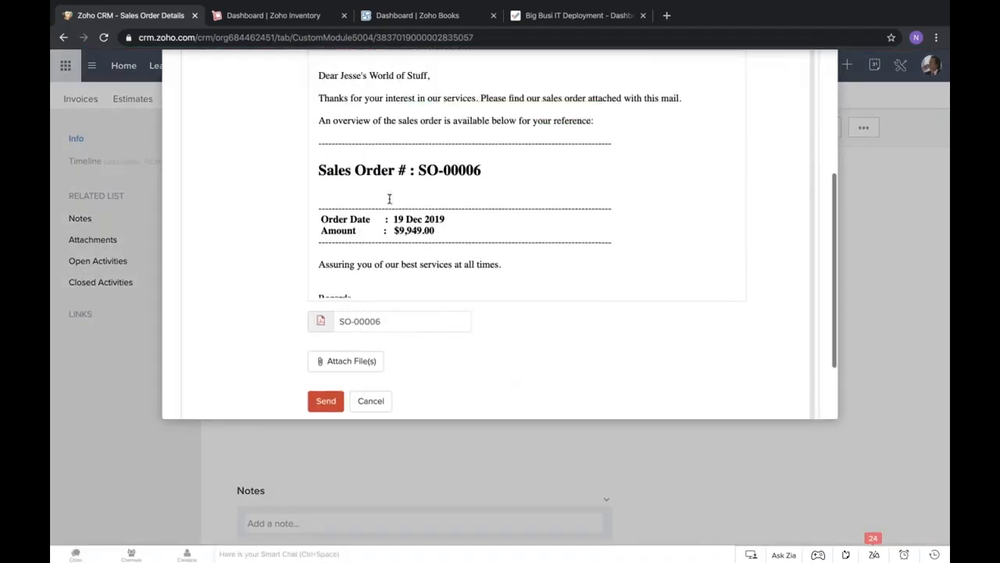
pyautogui.scroll(-4, 390, 199)
pyautogui.click(325, 383)
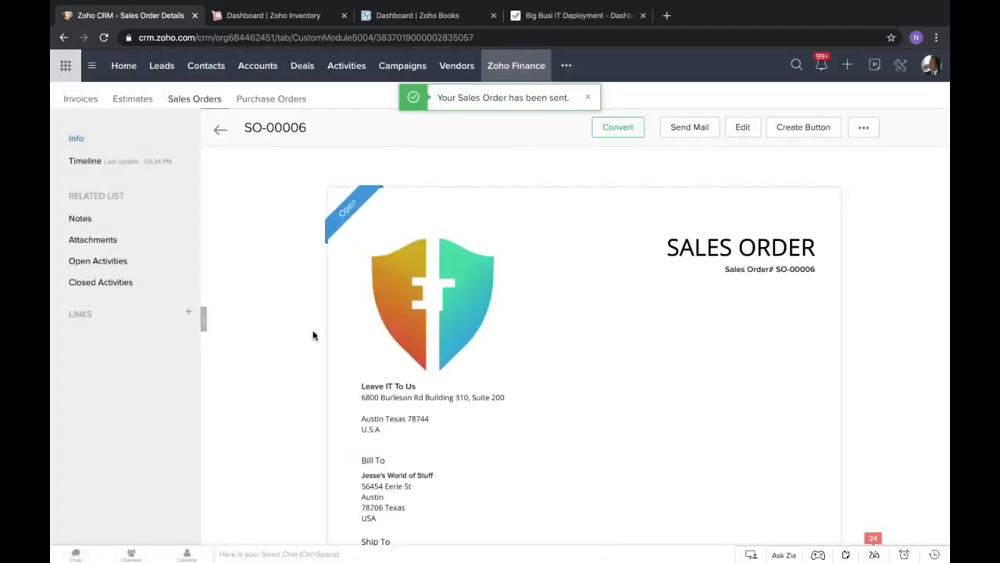
pyautogui.moveTo(314, 335); pyautogui.dragTo(417, 344)
pyautogui.click(472, 228)
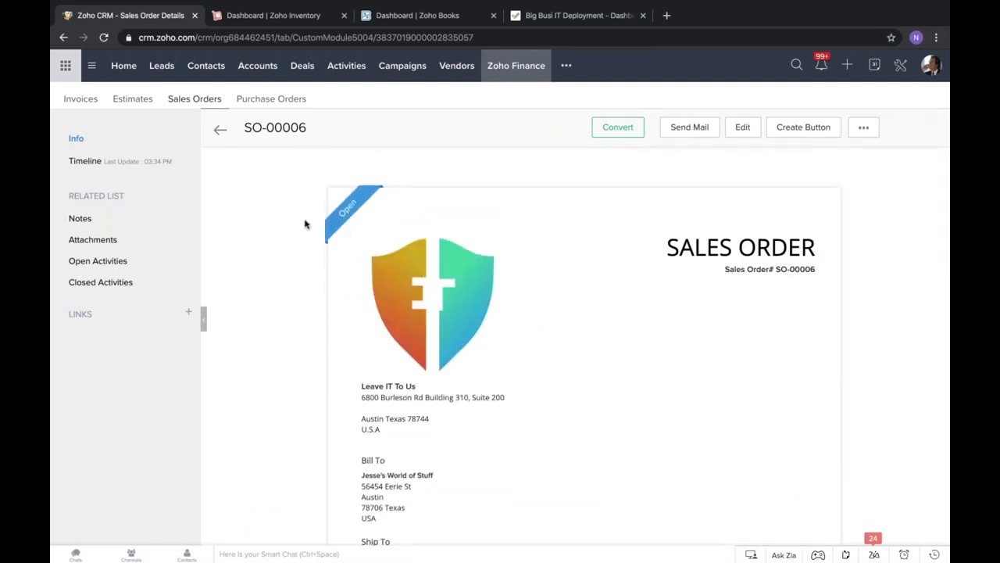
# Return to the A lotta items deal and check its linked estimates, sales orders and invoices under Zoho Finance.
pyautogui.click(221, 131)
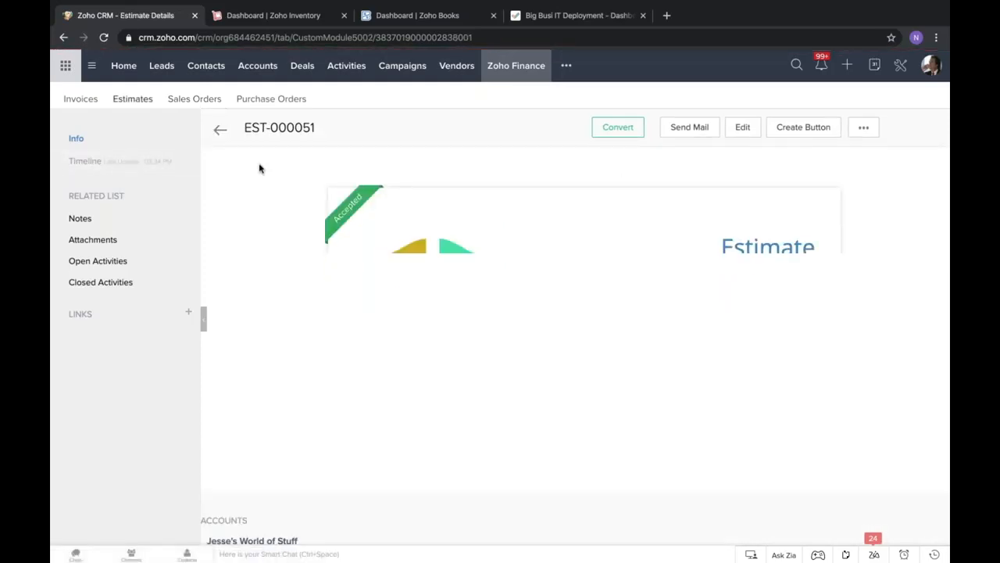
pyautogui.click(221, 130)
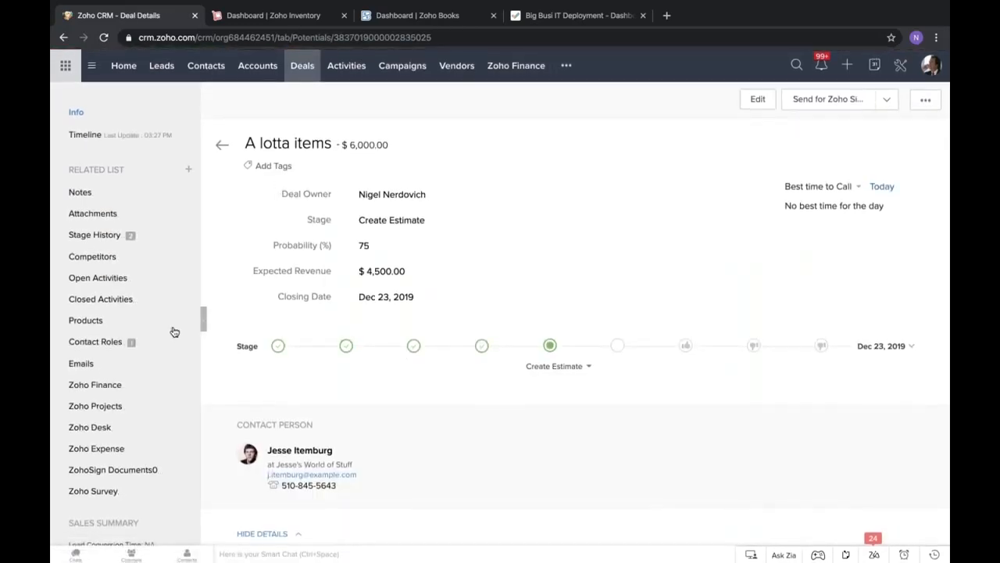
pyautogui.click(96, 388)
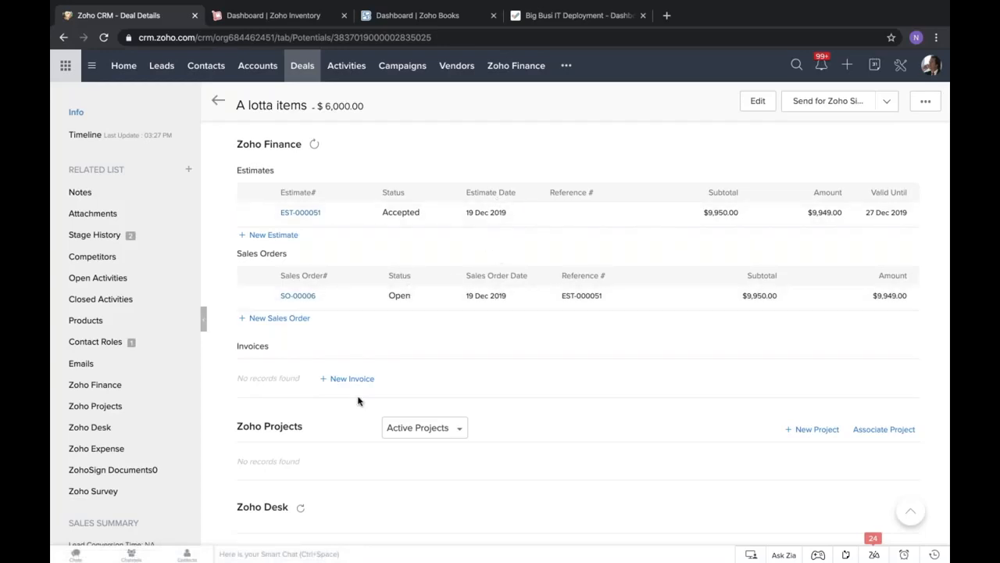
pyautogui.scroll(1, 402, 261)
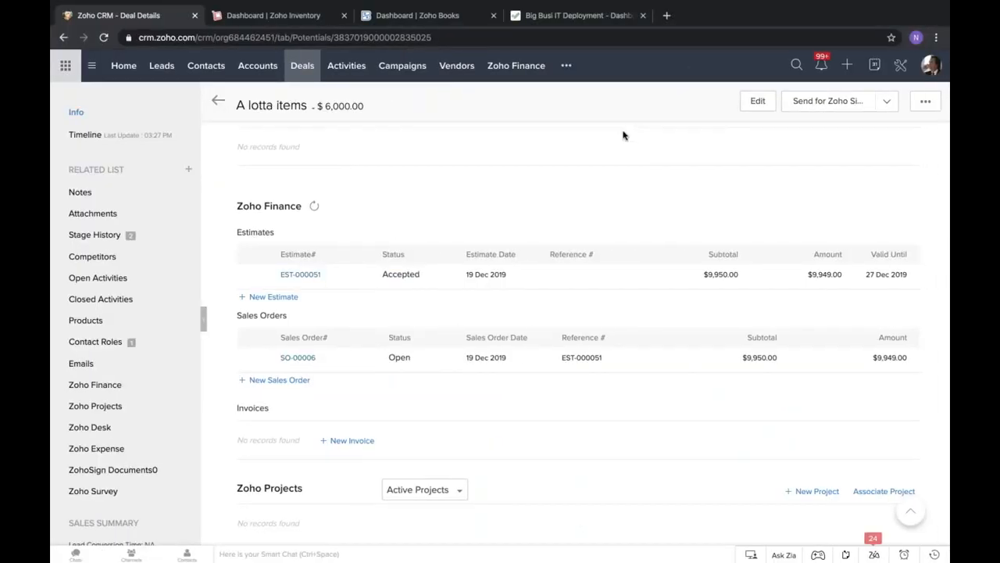
# Switch to Zoho Inventory and review the dashboard and the active items list with its stock on hand and reorder levels.
pyautogui.click(301, 21)
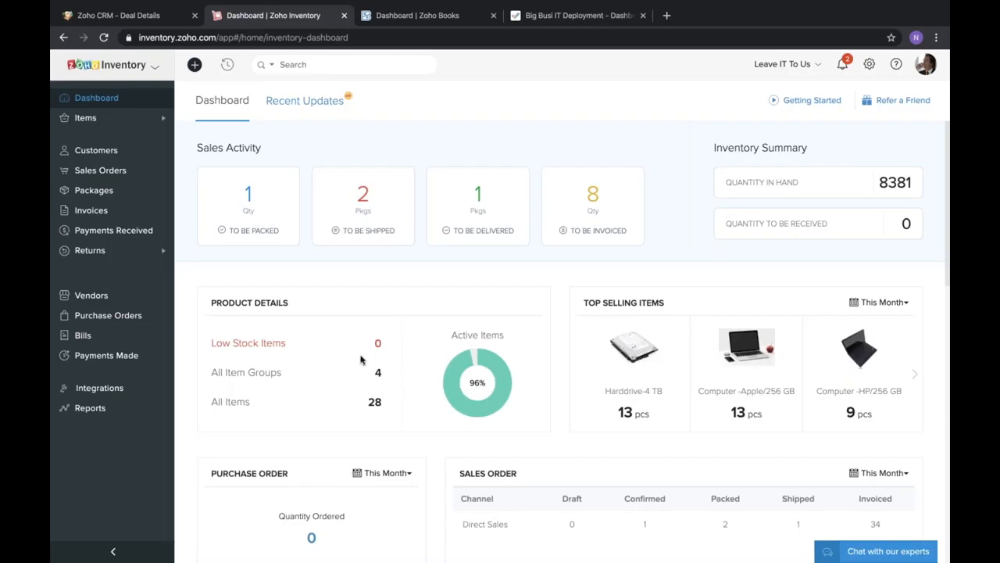
pyautogui.scroll(-2, 334, 263)
pyautogui.scroll(2, 334, 263)
pyautogui.click(84, 120)
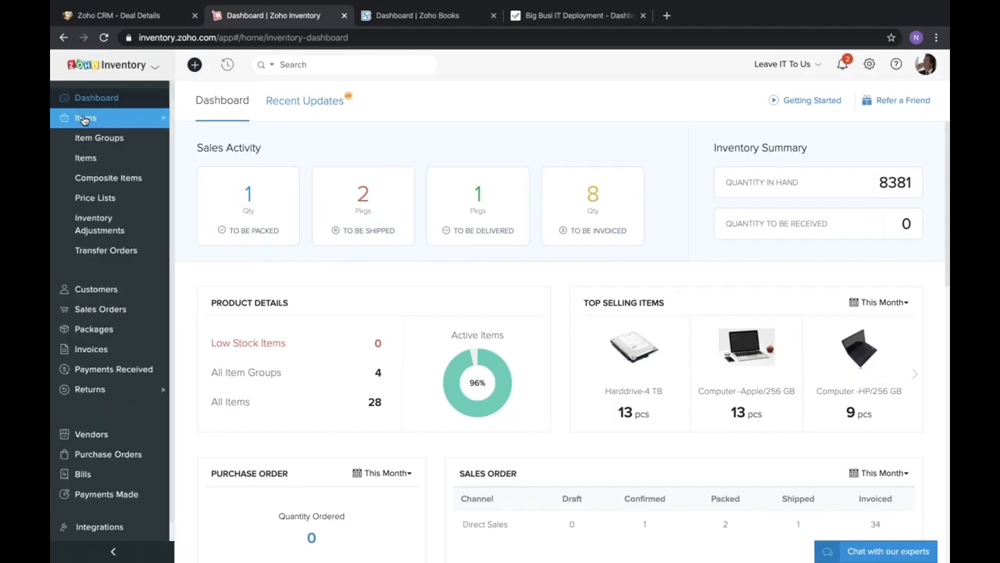
pyautogui.click(92, 159)
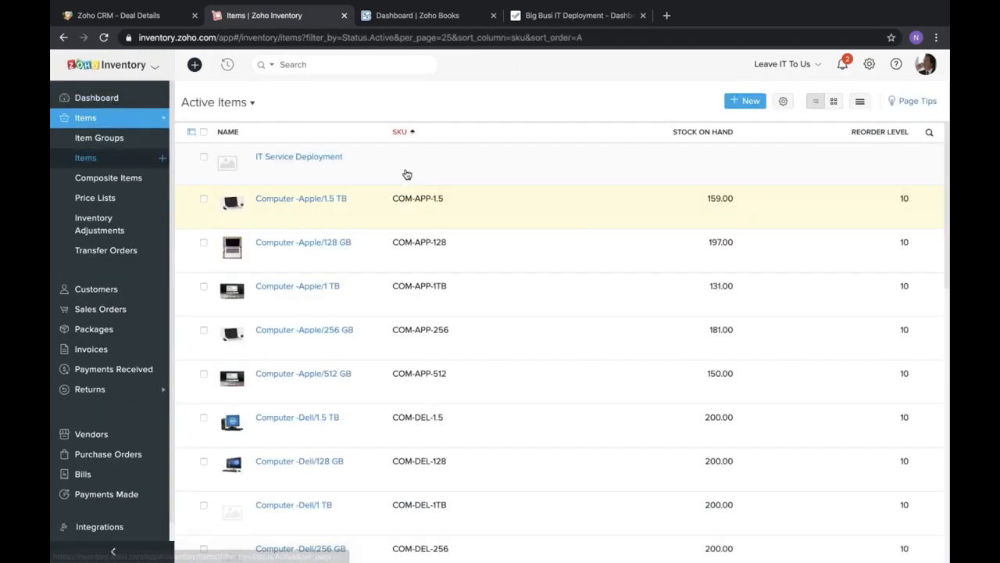
pyautogui.scroll(-5, 562, 342)
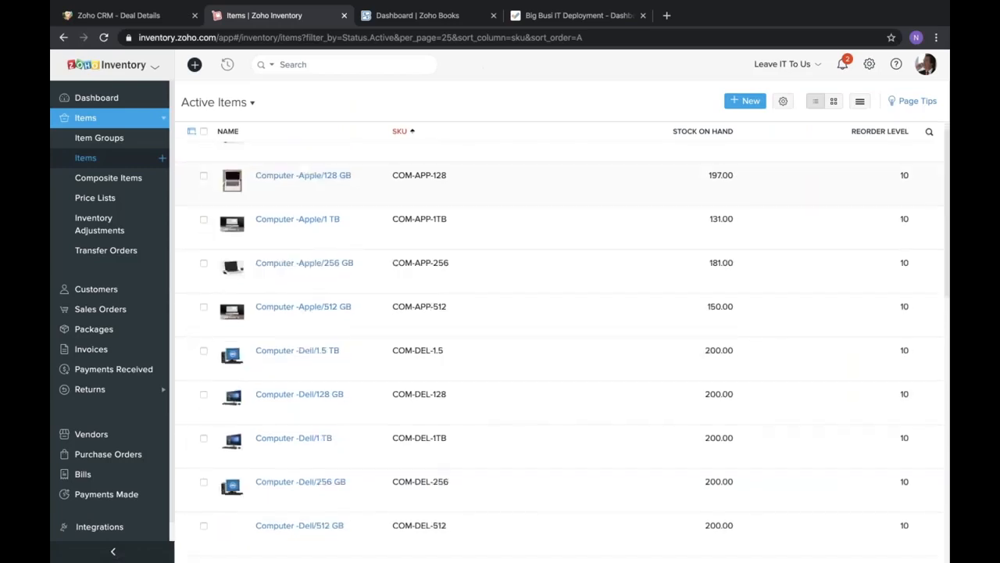
pyautogui.scroll(-5, 560, 352)
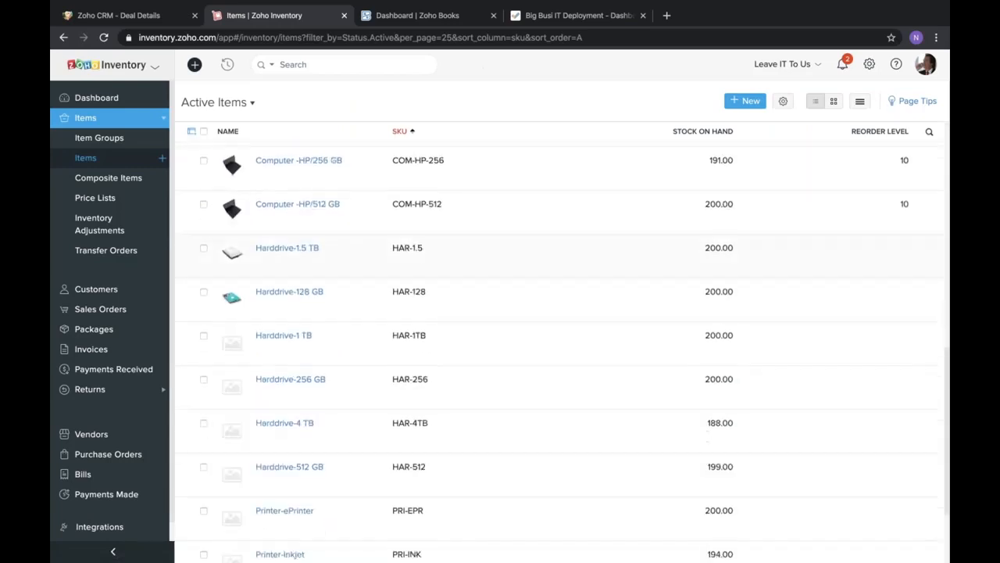
pyautogui.scroll(10, 559, 344)
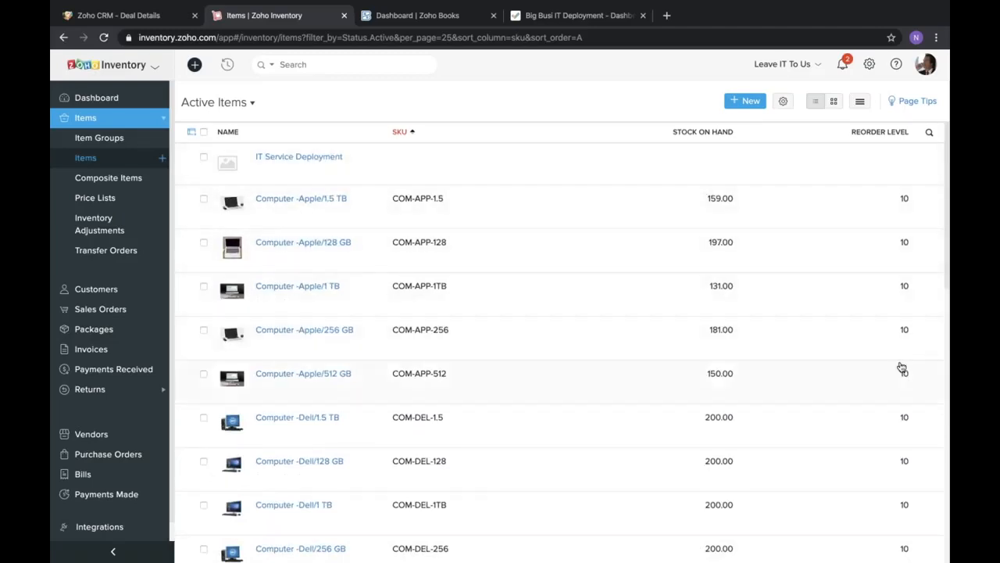
pyautogui.scroll(-1, 902, 367)
pyautogui.scroll(1, 899, 364)
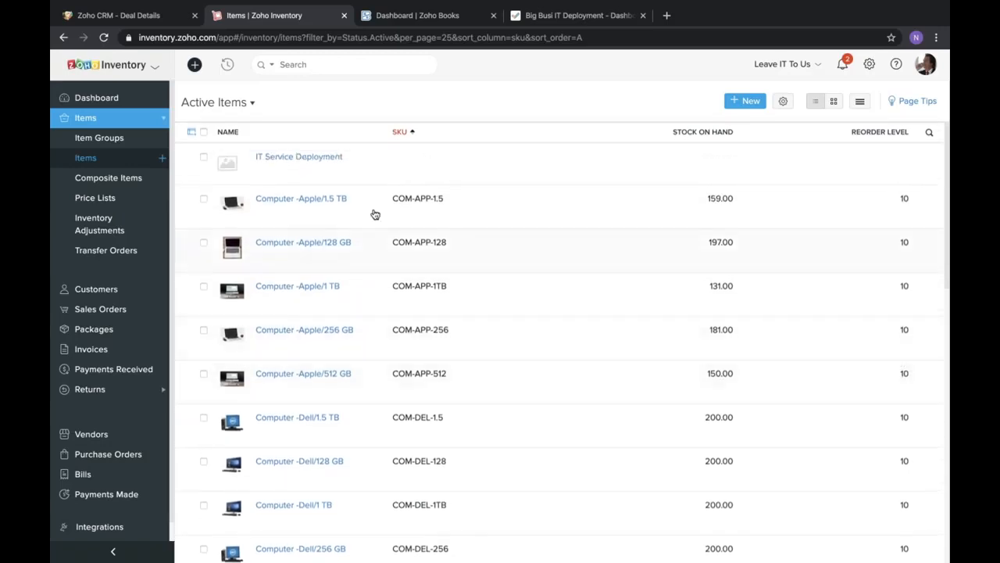
# Open the Computer -Apple/128 GB item and review its stock, pricing, warehouse locations and sales order transactions.
pyautogui.click(320, 245)
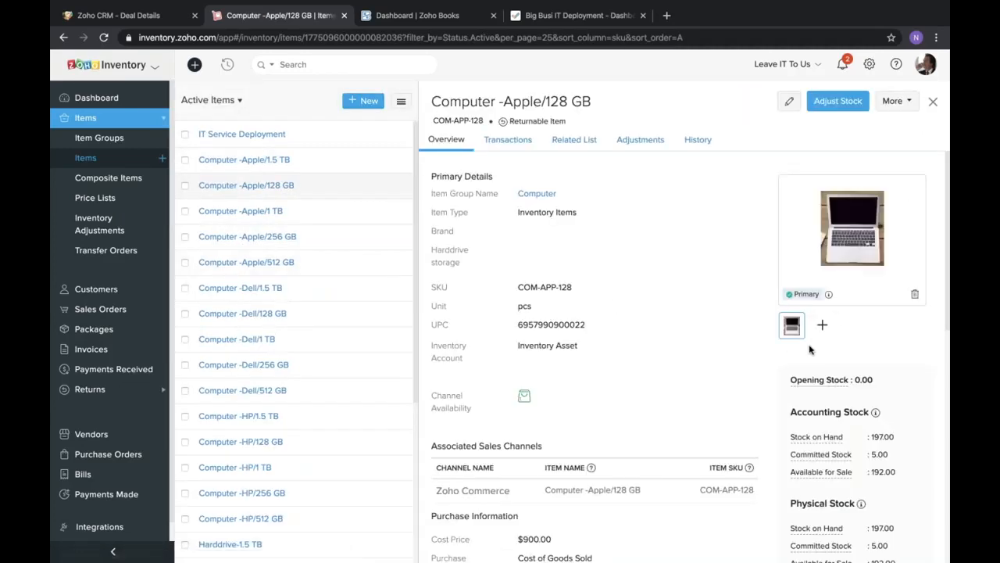
pyautogui.scroll(-2, 639, 332)
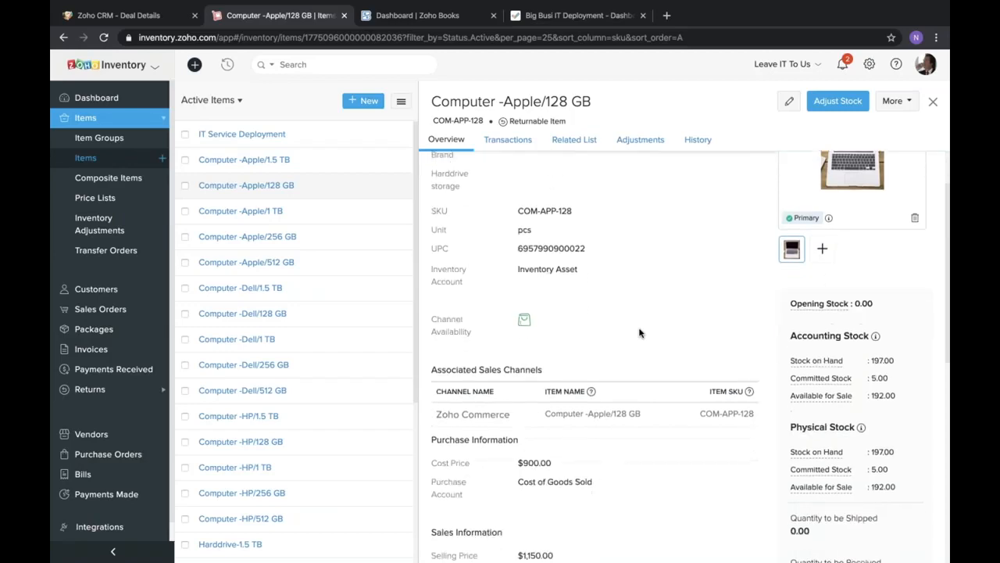
pyautogui.scroll(-3, 646, 370)
pyautogui.scroll(-1, 645, 370)
pyautogui.scroll(5, 639, 361)
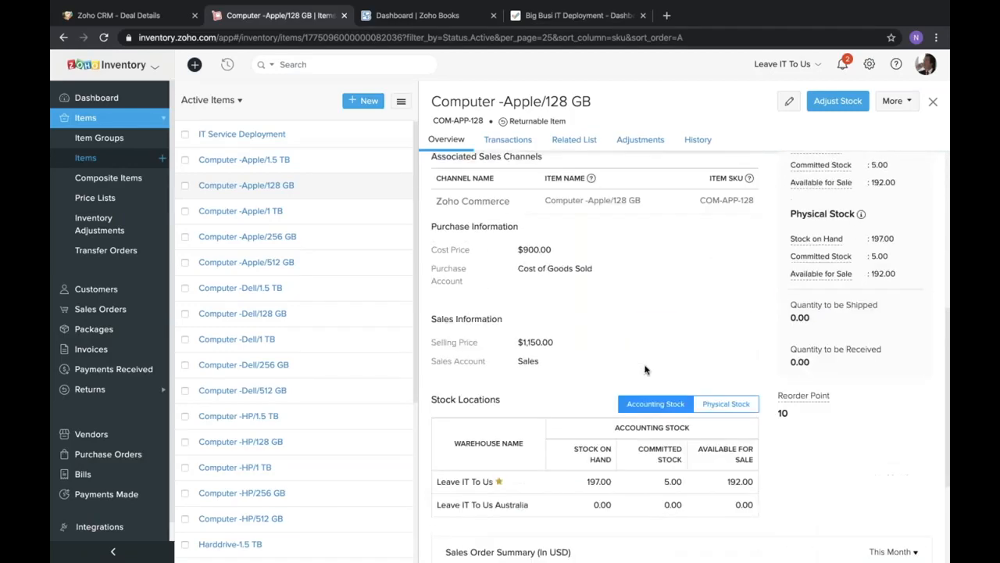
pyautogui.click(512, 139)
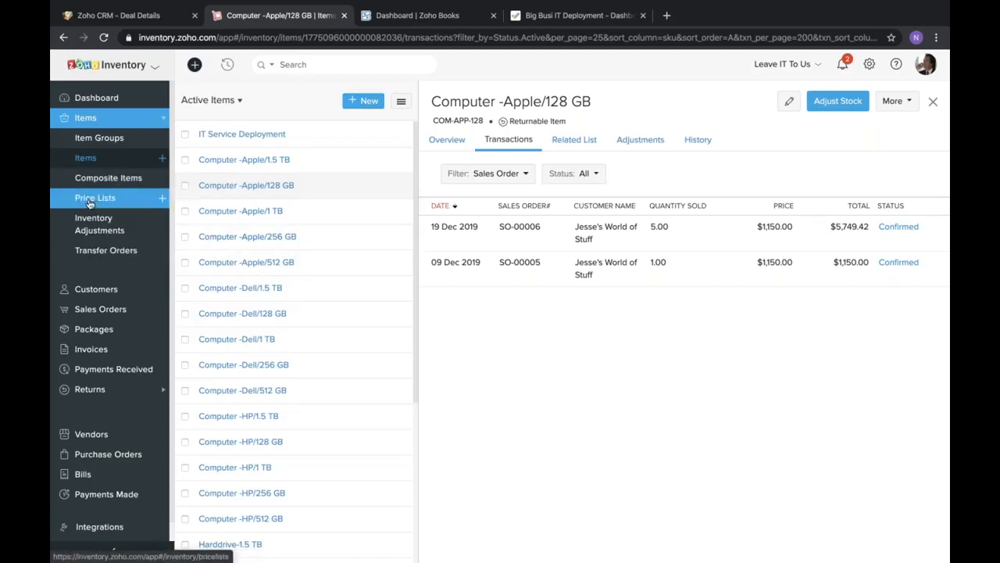
# Look through the composite items page, the sales orders list with its fulfilment statuses, and the packages board.
pyautogui.click(100, 178)
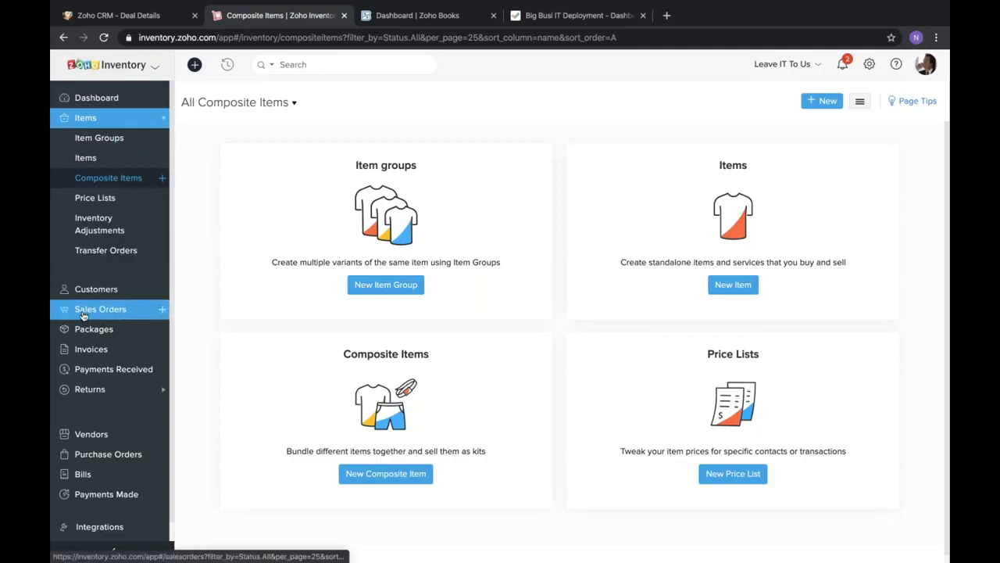
pyautogui.click(98, 288)
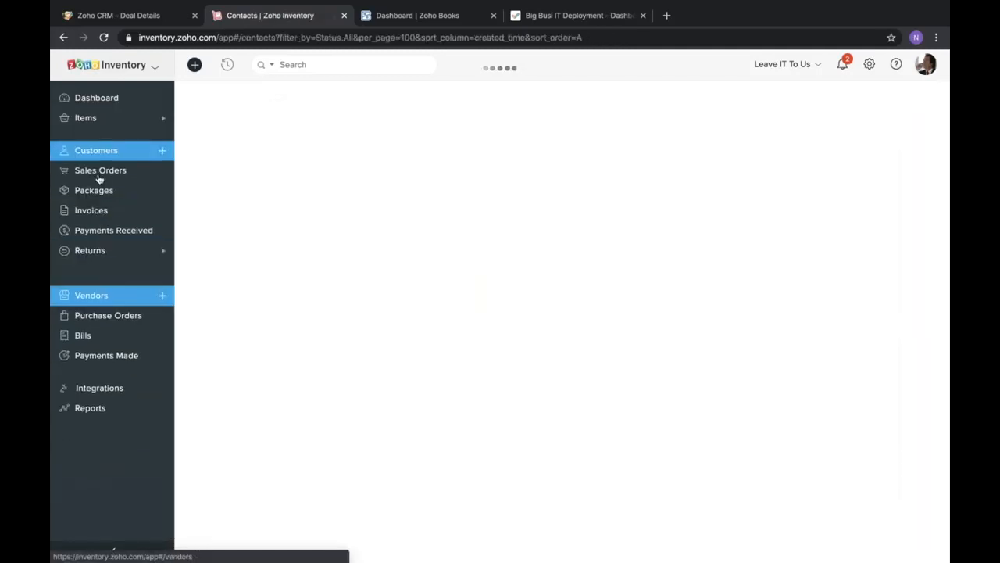
pyautogui.click(100, 171)
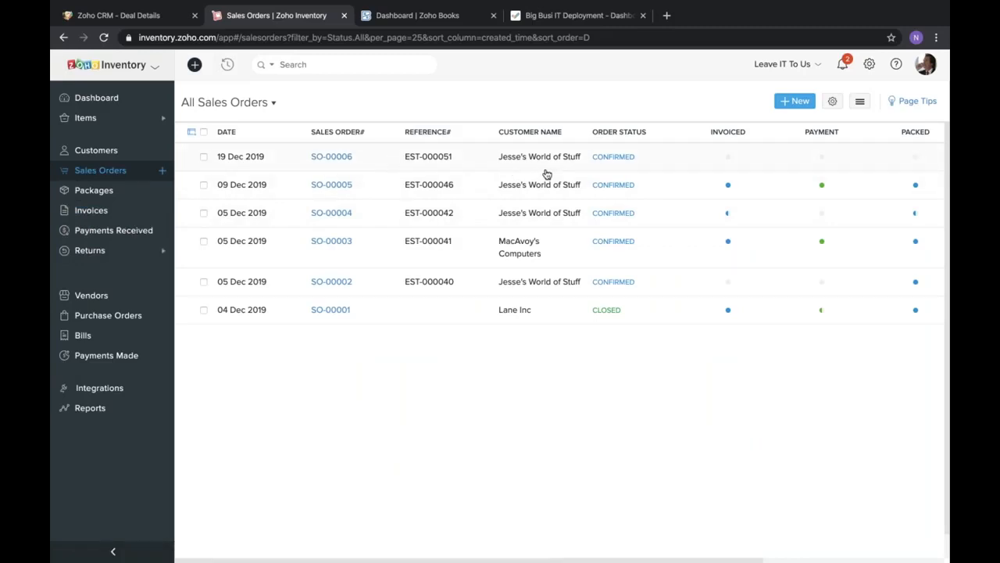
pyautogui.moveTo(728, 188)
pyautogui.moveTo(733, 220)
pyautogui.click(94, 191)
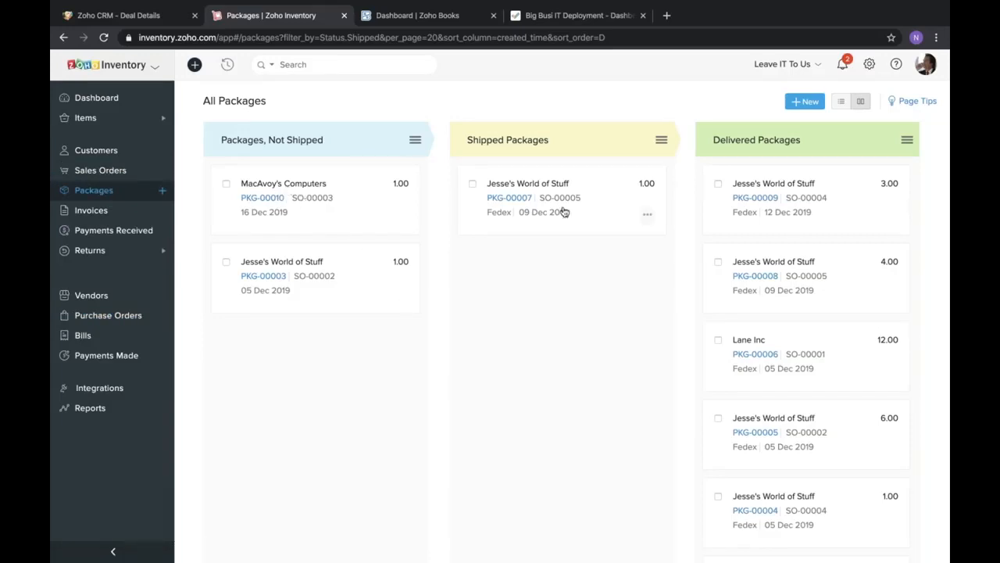
# Open the newest sales order dated 19 Dec 2019 and review its status, ordered items, totals, and packed and invoiced quantities.
pyautogui.click(93, 176)
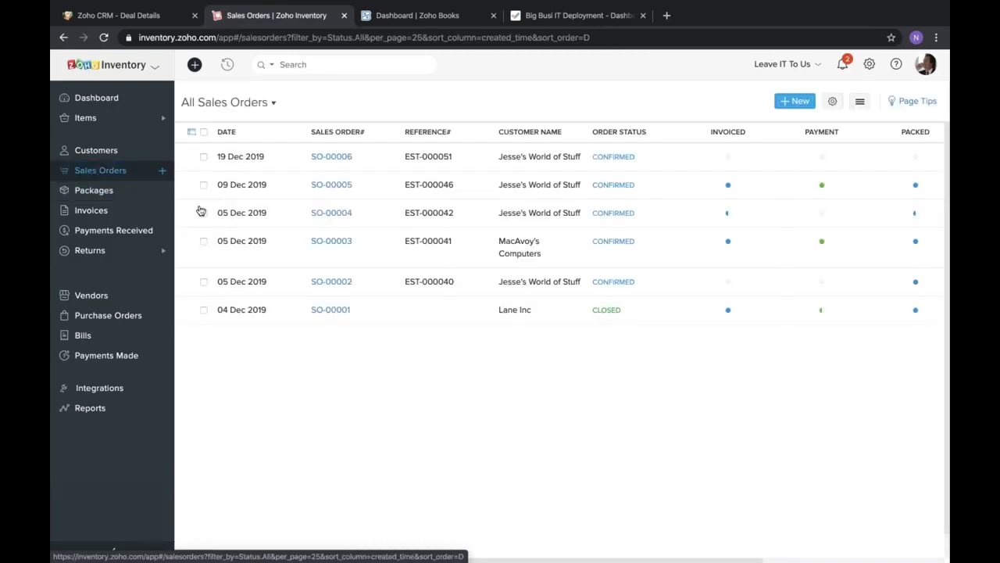
pyautogui.click(352, 161)
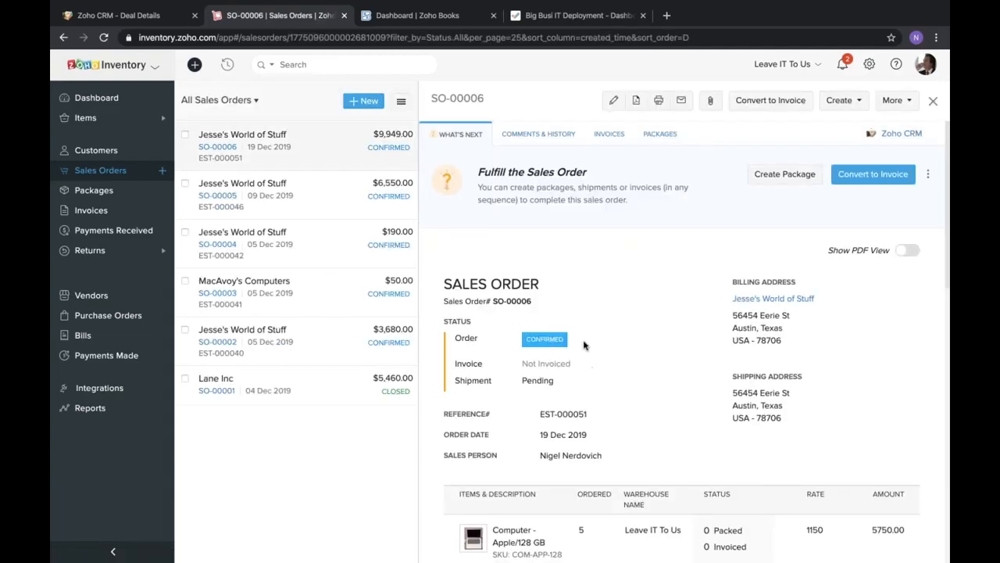
pyautogui.scroll(-2, 589, 344)
pyautogui.scroll(-2, 680, 343)
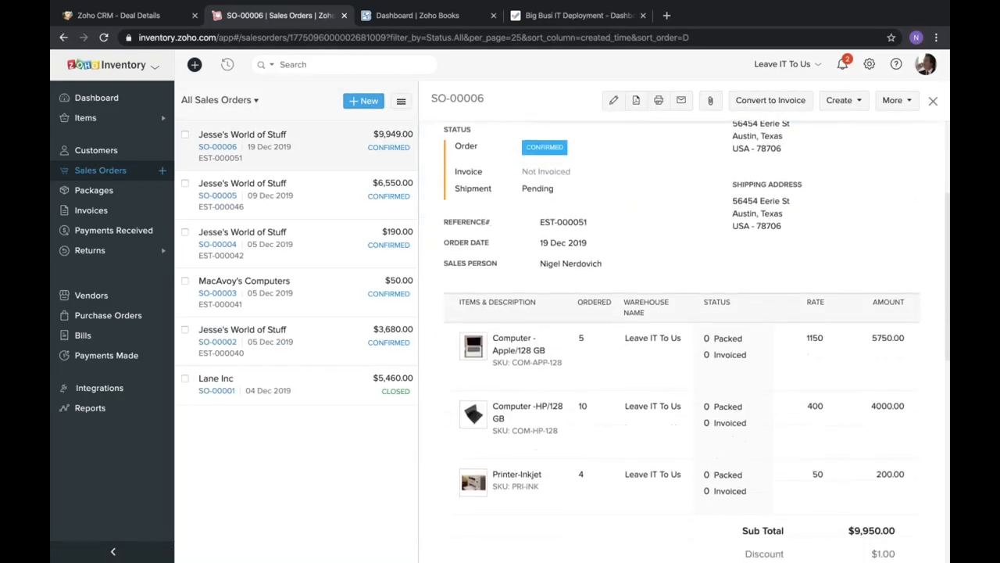
pyautogui.scroll(4, 684, 342)
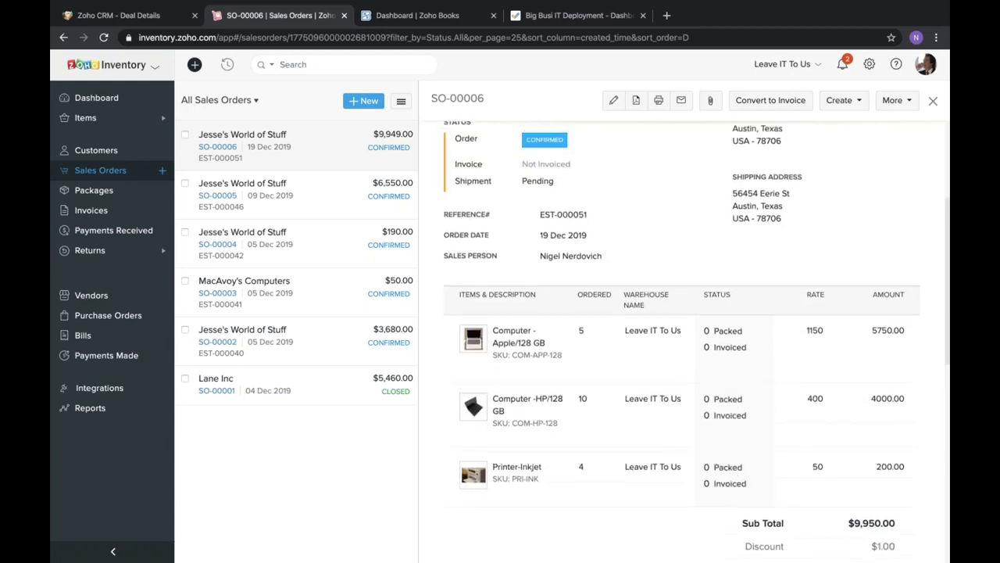
pyautogui.scroll(-4, 684, 341)
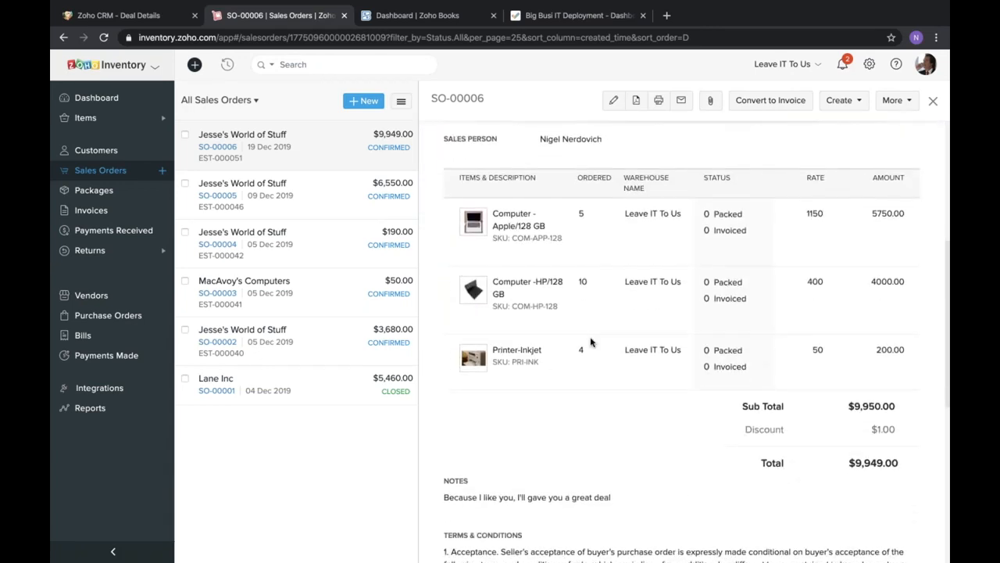
pyautogui.scroll(1, 592, 343)
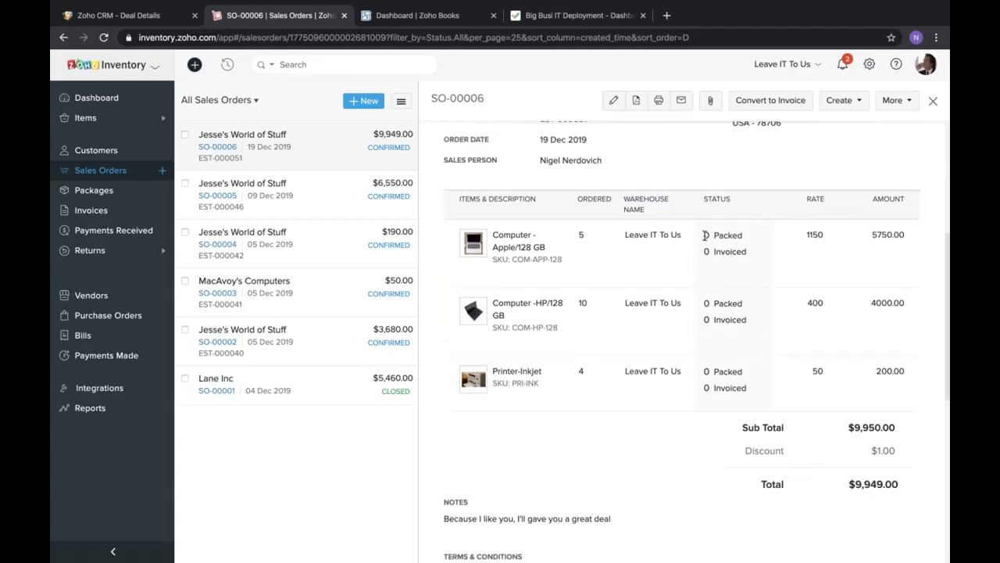
pyautogui.moveTo(704, 235); pyautogui.dragTo(764, 261)
pyautogui.click(762, 261)
pyautogui.scroll(4, 766, 250)
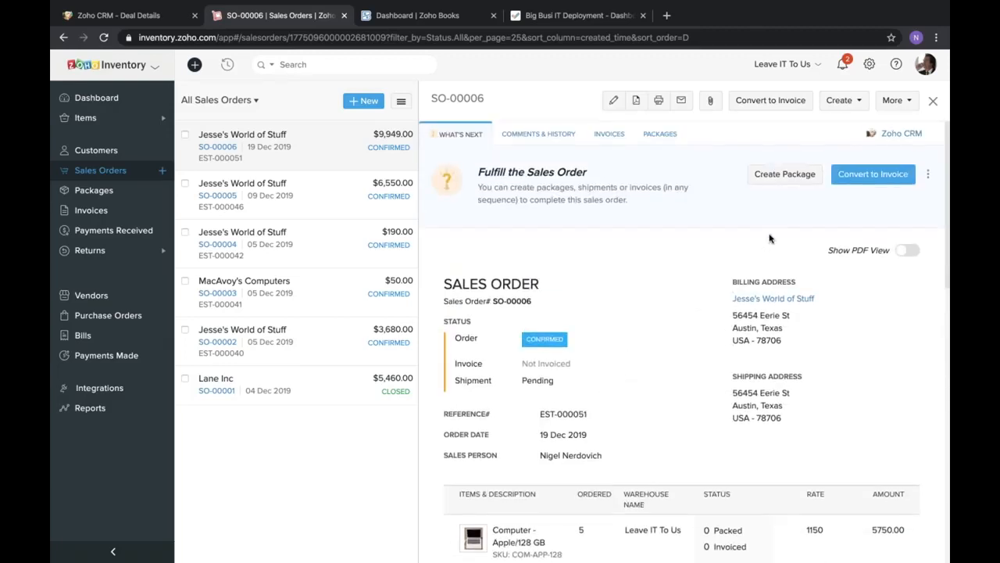
# Read the sales order's guidance on creating packages, shipments or invoices to fulfil it.
pyautogui.tripleClick(522, 185)
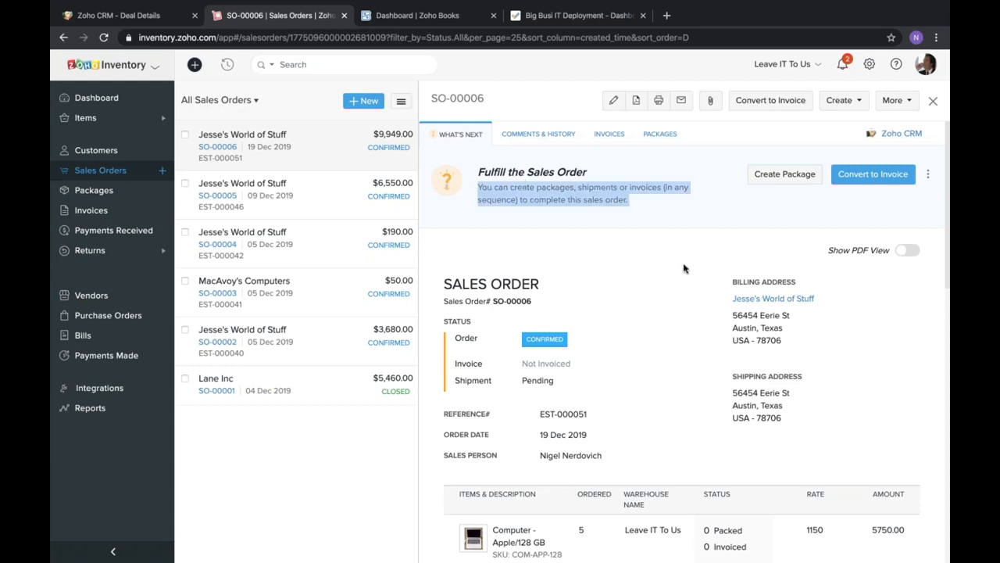
pyautogui.click(501, 176)
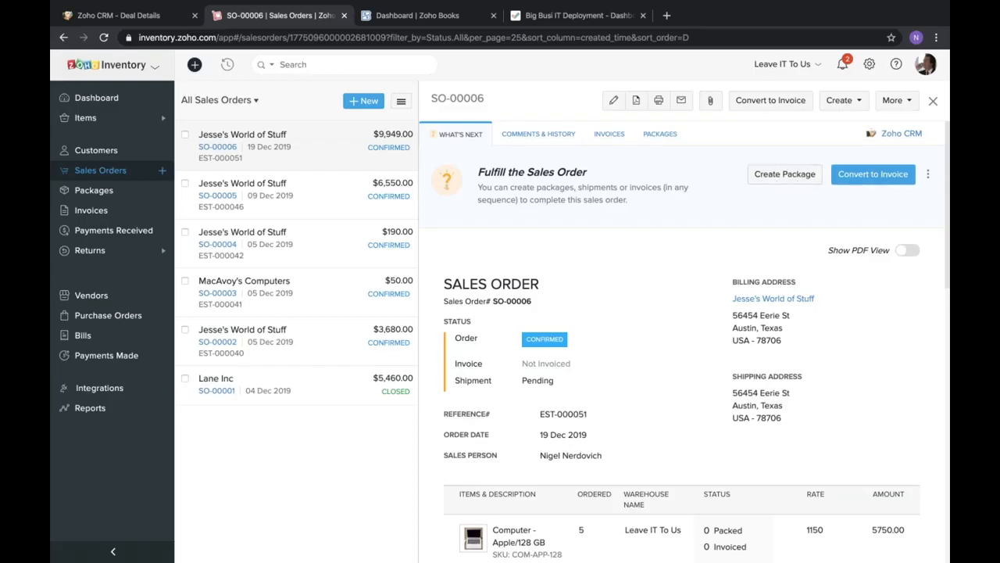
pyautogui.tripleClick(674, 186)
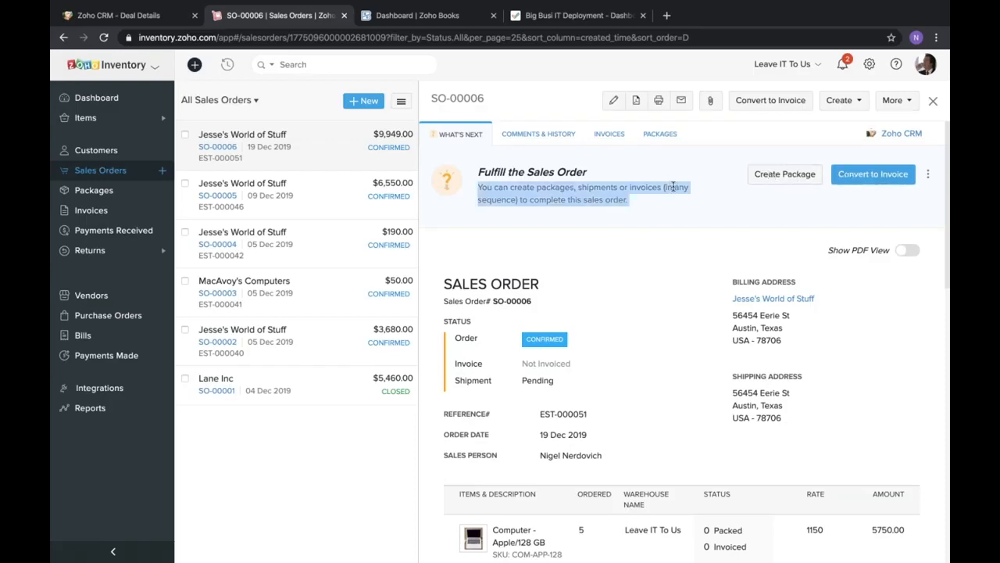
pyautogui.click(667, 204)
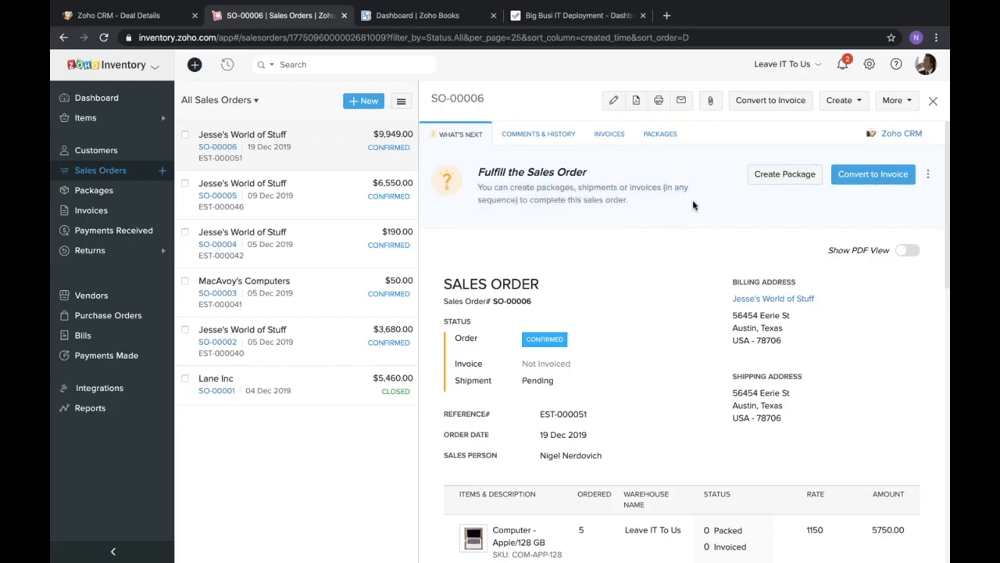
# Start a new package for the sales order and remove the Computer -HP/128 GB and Printer-Inkjet lines from it.
pyautogui.click(776, 179)
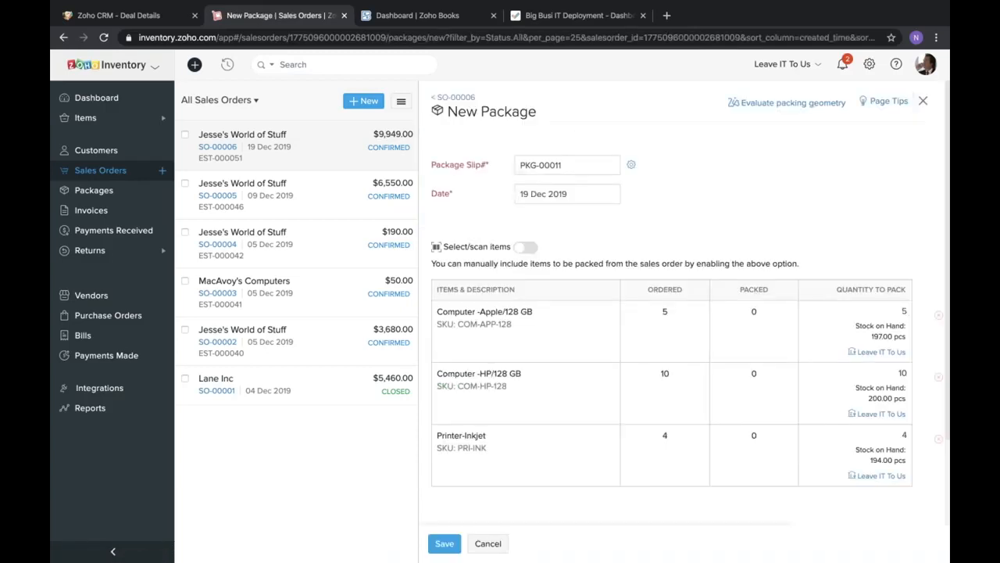
pyautogui.scroll(-1, 911, 353)
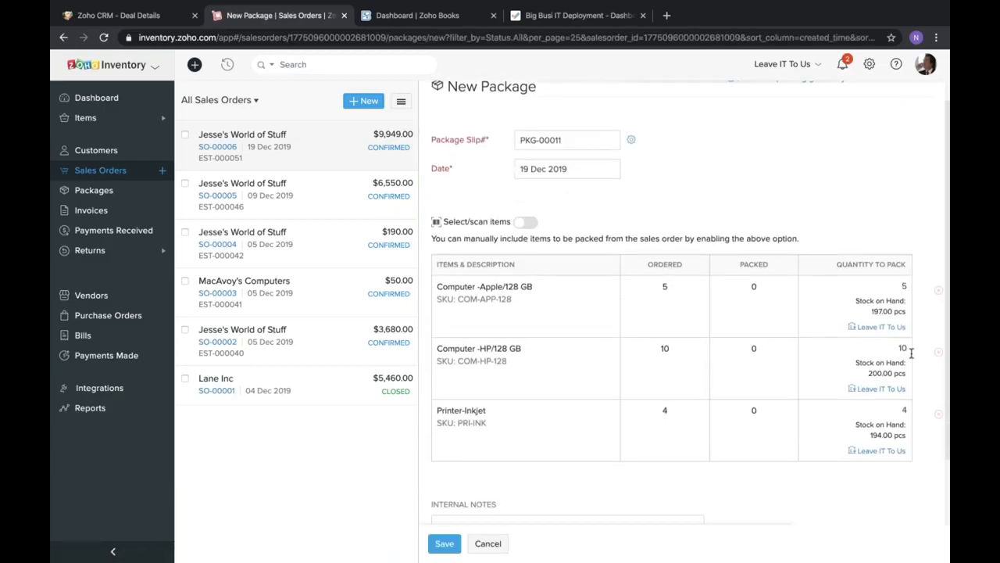
pyautogui.tripleClick(487, 289)
pyautogui.doubleClick(939, 354)
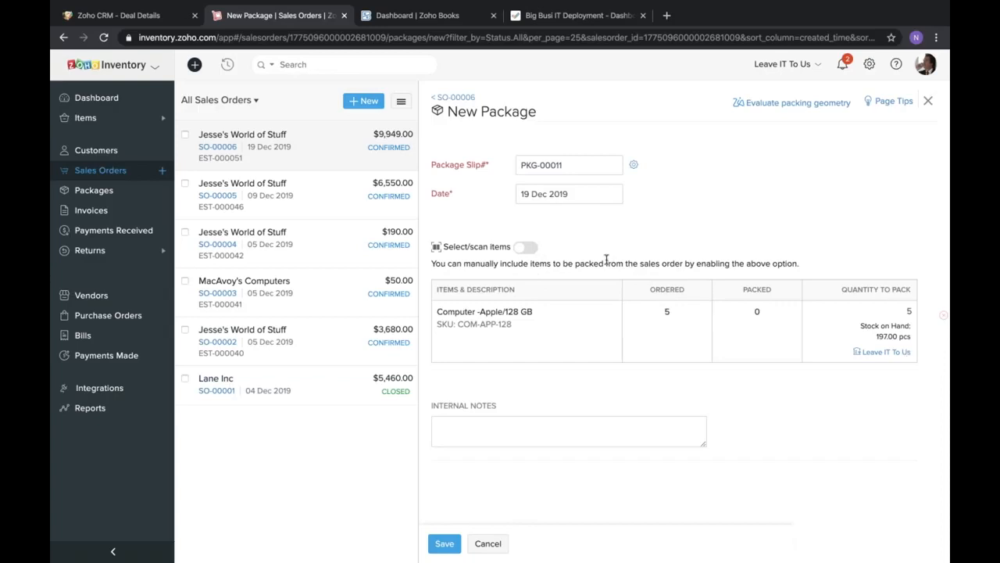
# Enable selecting or scanning items for the new package and add Computer -Apple/128 GB as its item.
pyautogui.click(523, 248)
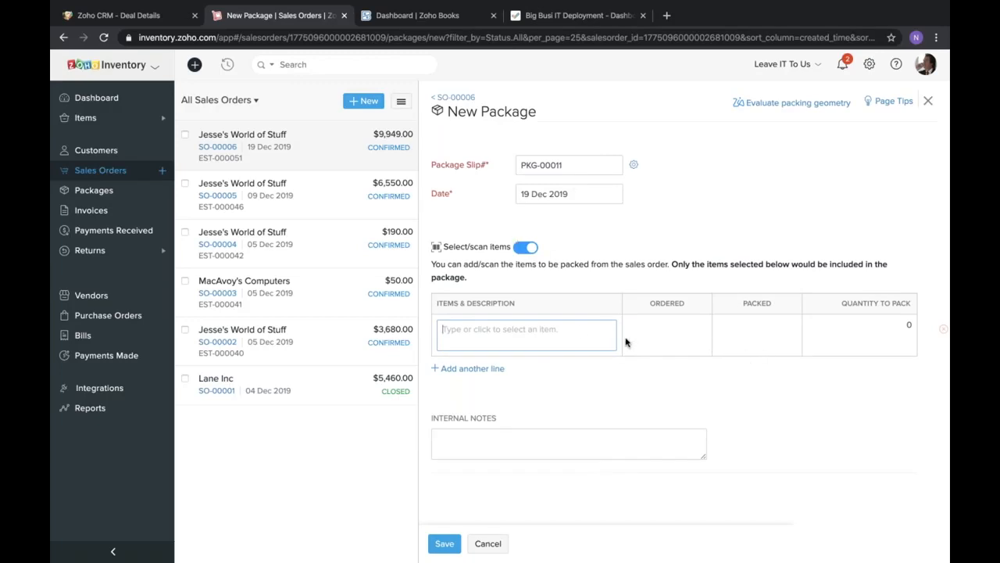
pyautogui.click(570, 335)
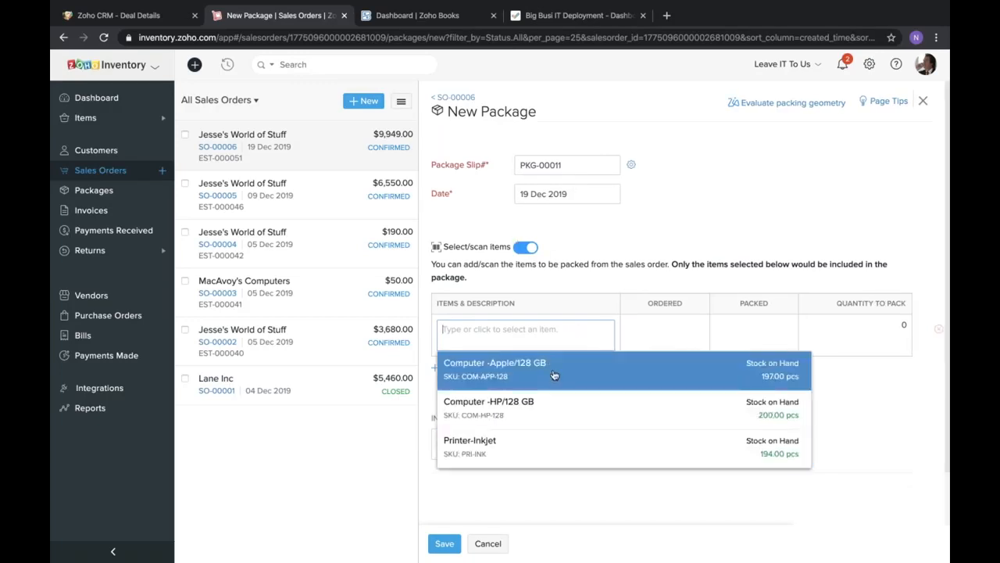
pyautogui.click(494, 261)
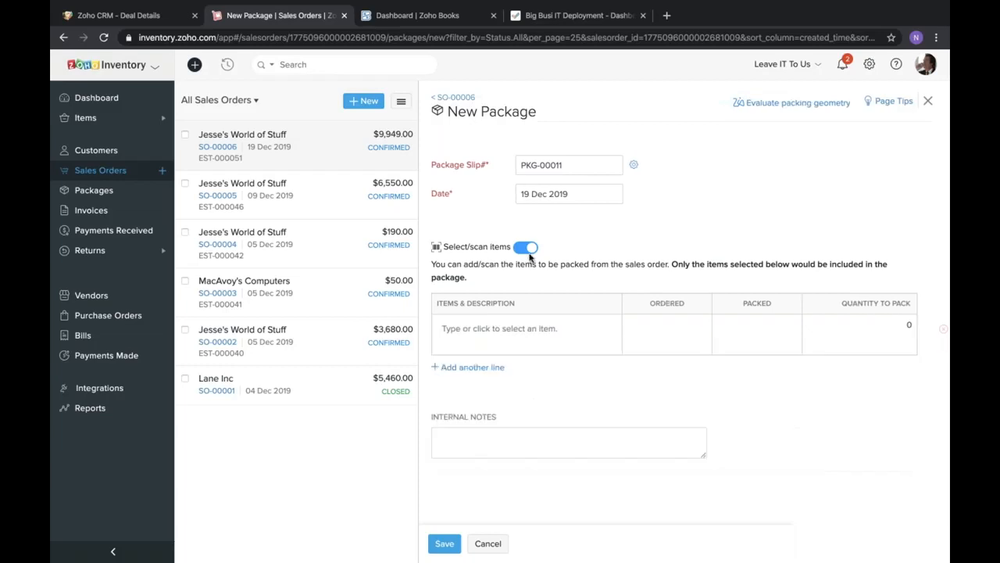
pyautogui.click(531, 322)
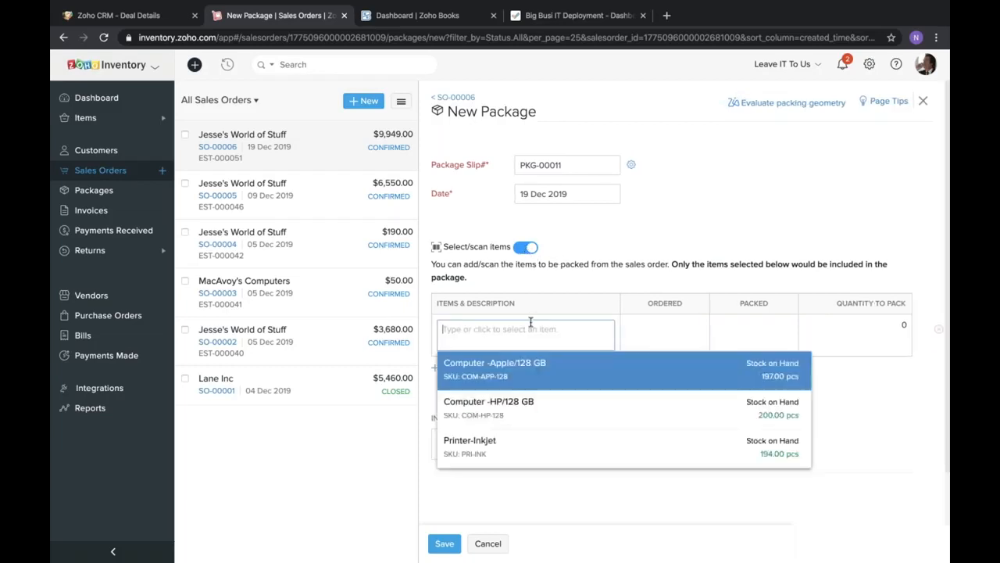
pyautogui.click(518, 382)
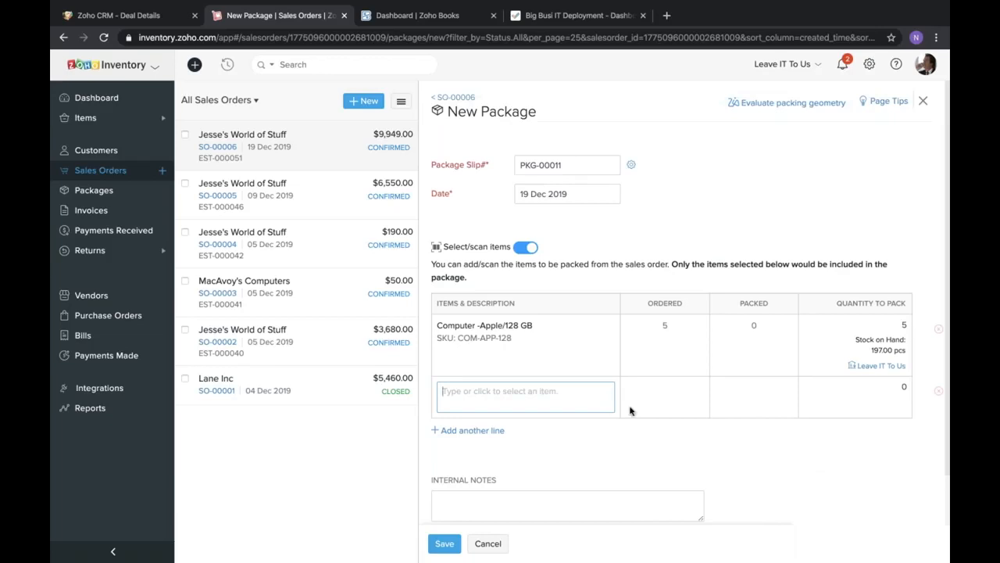
# Check the Computer -Apple/128 GB line's ordered quantity and quantity to pack, and save the package.
pyautogui.click(664, 322)
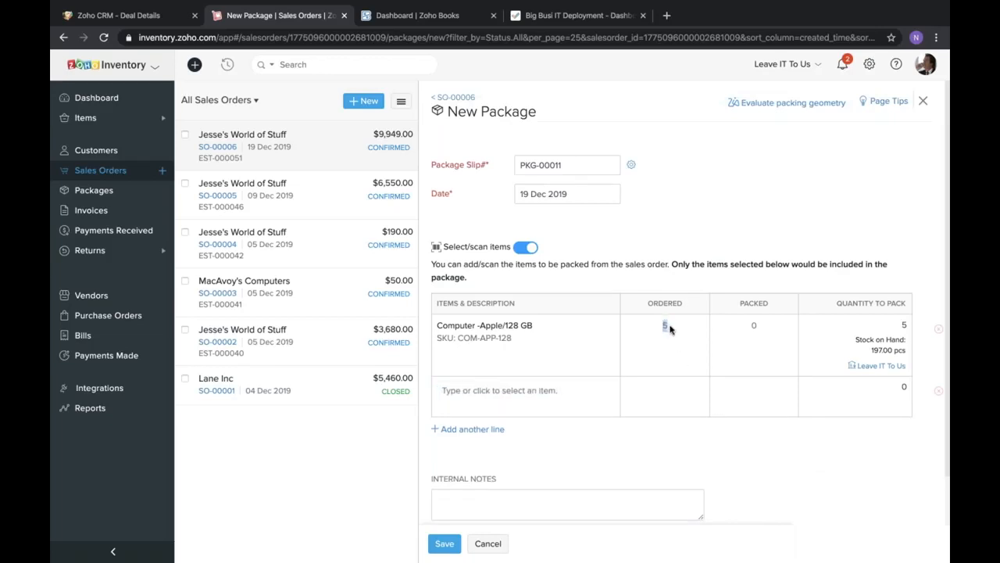
pyautogui.click(907, 324)
pyautogui.doubleClick(906, 324)
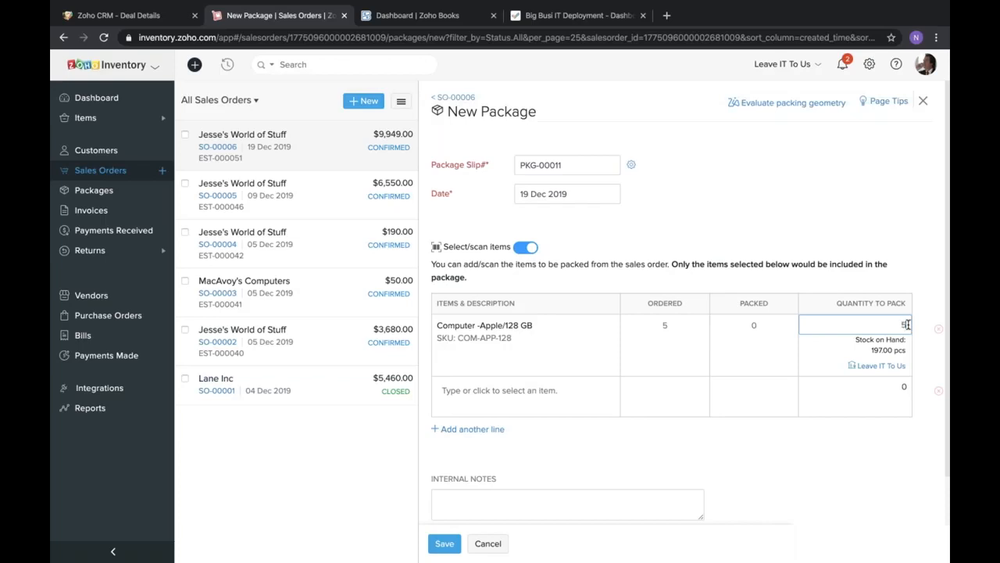
pyautogui.click(833, 227)
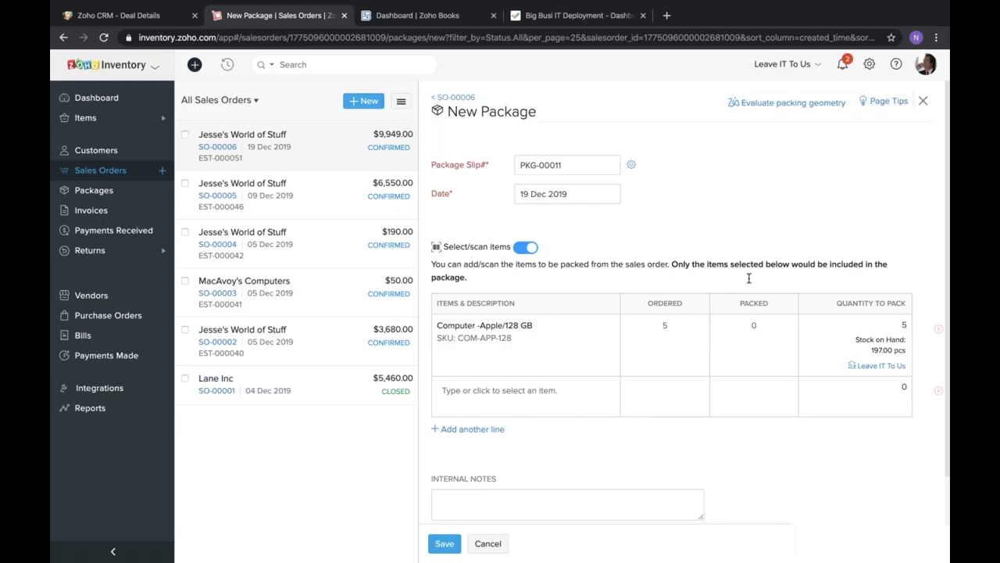
pyautogui.scroll(-1, 732, 319)
pyautogui.scroll(1, 690, 300)
pyautogui.scroll(-3, 635, 318)
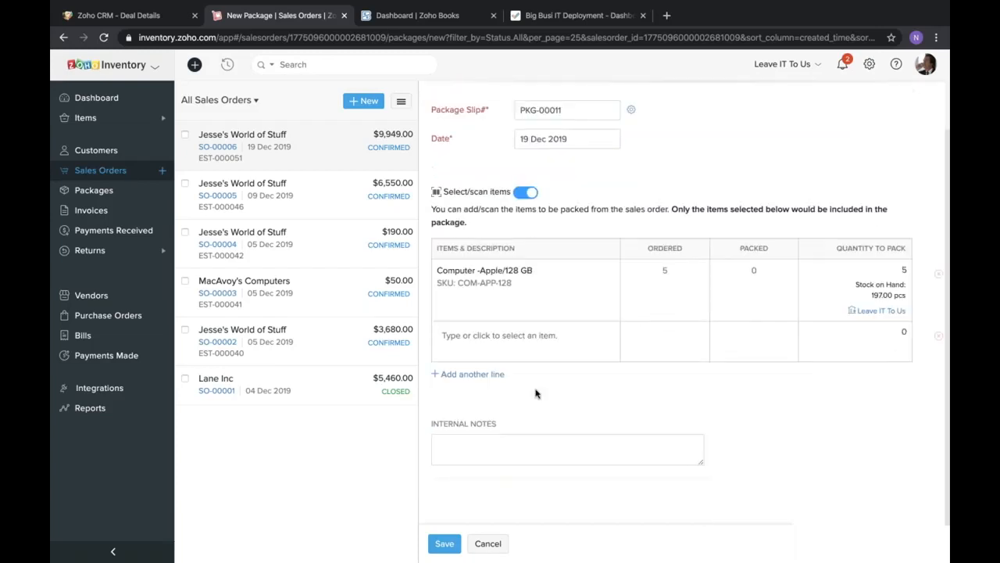
pyautogui.click(442, 544)
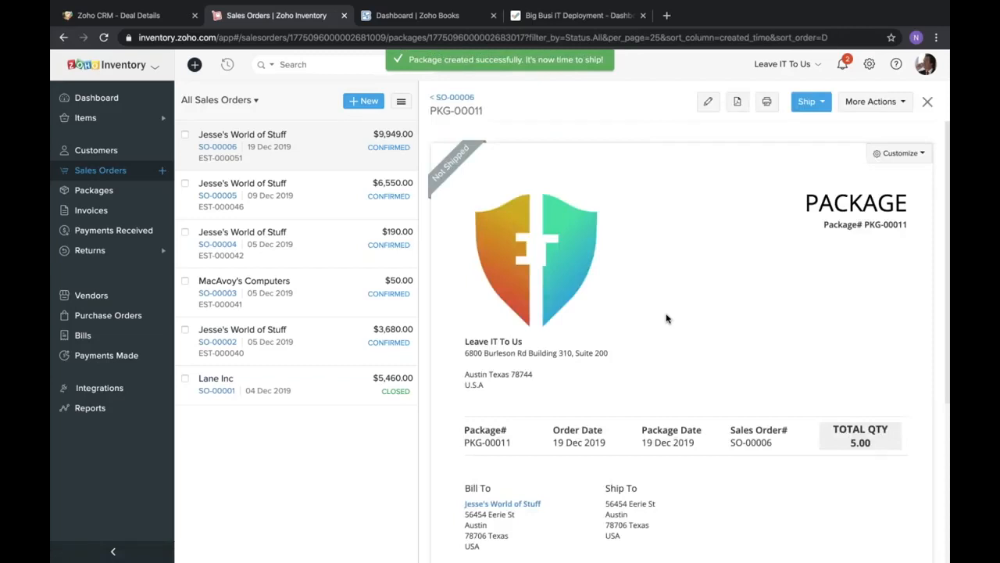
# Review the saved package slip, including its dates, billing and shipping details, total quantity and packed item line.
pyautogui.scroll(-1, 667, 318)
pyautogui.scroll(1, 667, 318)
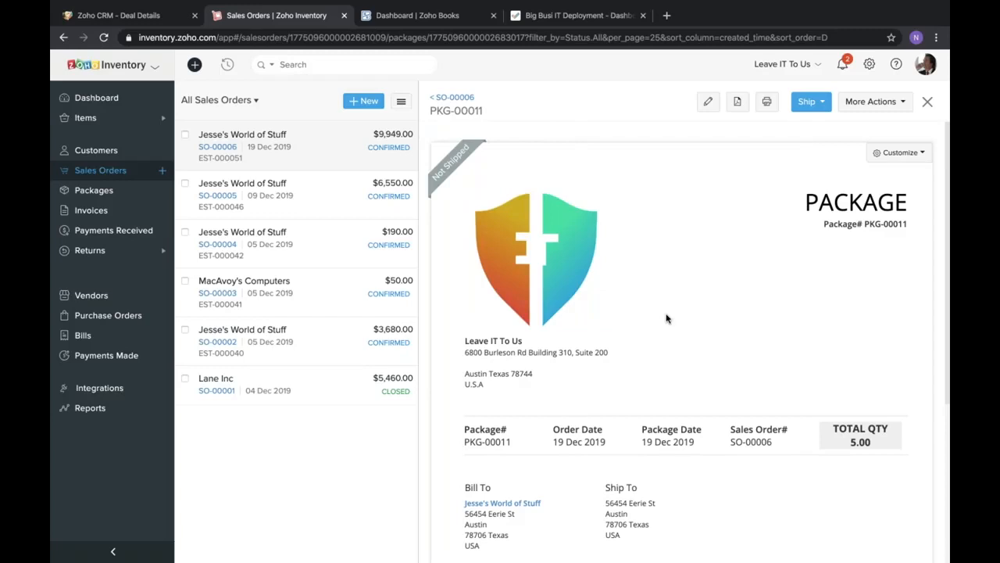
pyautogui.scroll(-3, 666, 318)
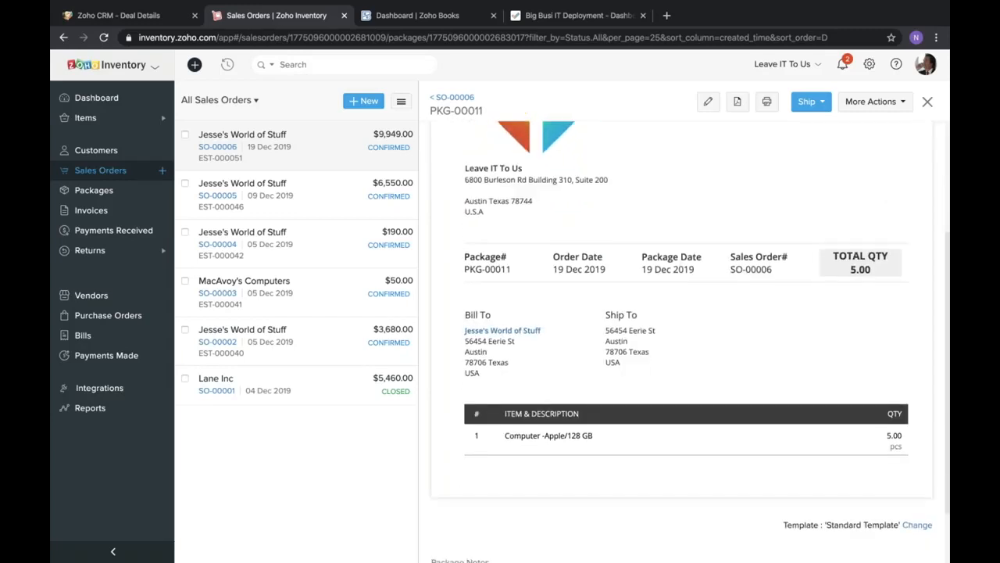
pyautogui.tripleClick(595, 442)
pyautogui.click(595, 444)
pyautogui.tripleClick(579, 441)
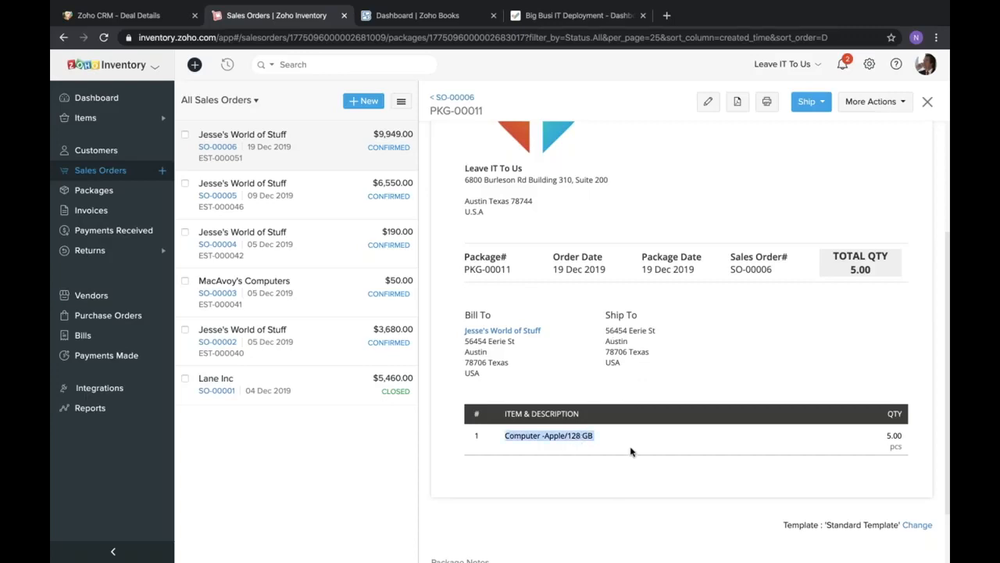
pyautogui.scroll(1, 634, 450)
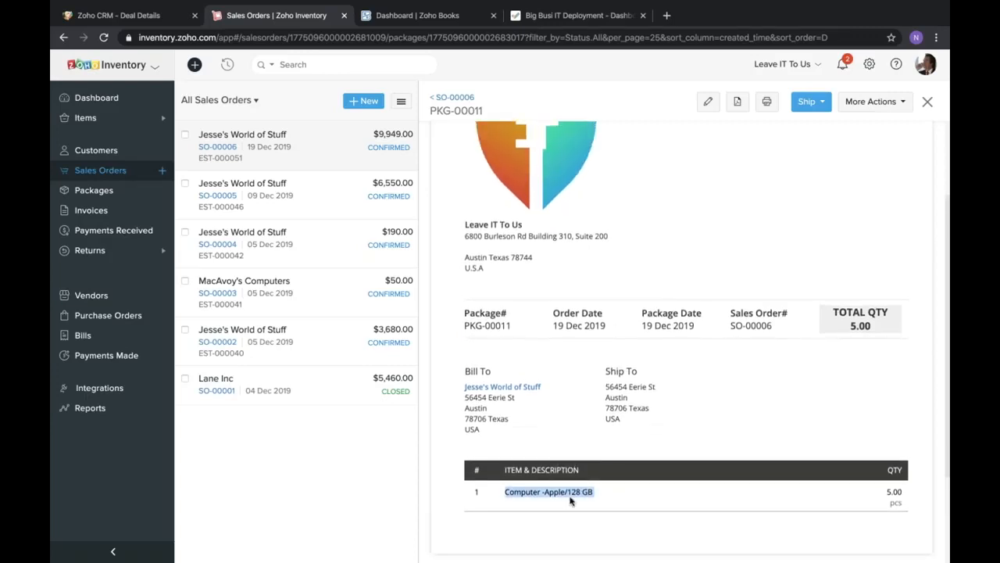
pyautogui.click(570, 498)
pyautogui.tripleClick(570, 493)
pyautogui.click(630, 514)
pyautogui.scroll(-1, 623, 450)
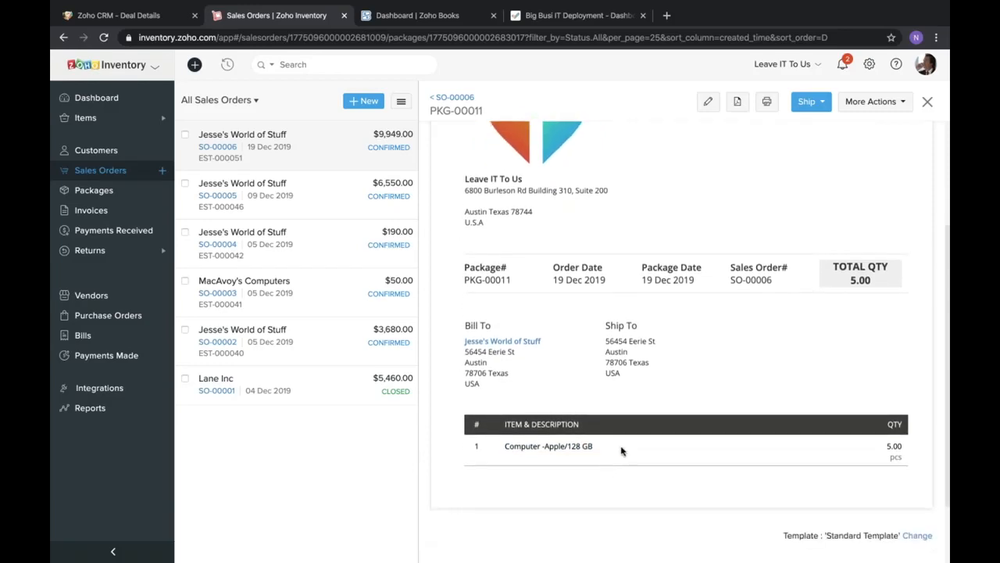
pyautogui.scroll(1, 623, 451)
pyautogui.scroll(-2, 623, 450)
pyautogui.scroll(1, 623, 450)
pyautogui.scroll(2, 623, 450)
pyautogui.scroll(-2, 623, 450)
pyautogui.scroll(2, 623, 450)
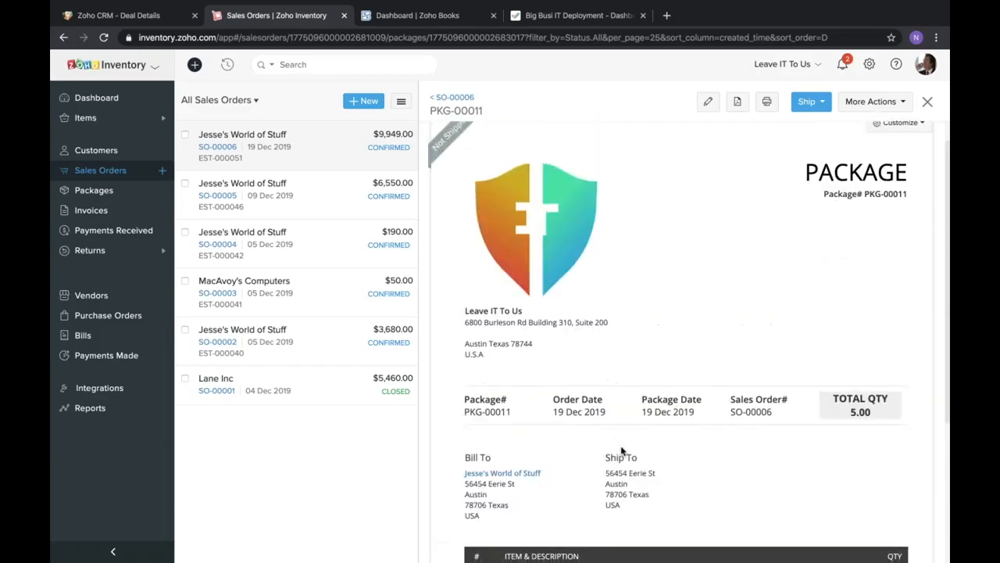
pyautogui.scroll(-1, 623, 450)
pyautogui.scroll(-2, 623, 450)
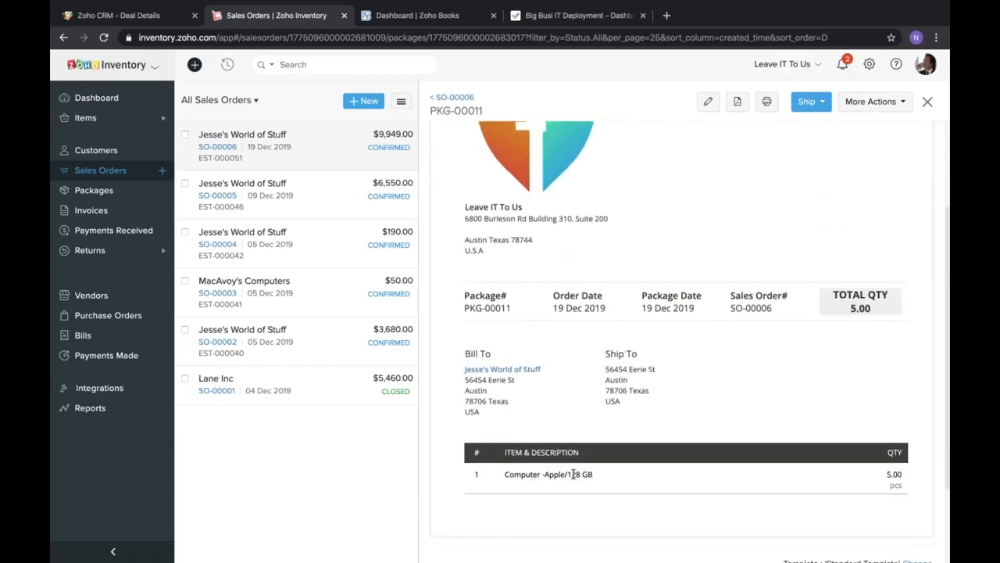
pyautogui.tripleClick(573, 474)
pyautogui.click(573, 486)
pyautogui.tripleClick(573, 475)
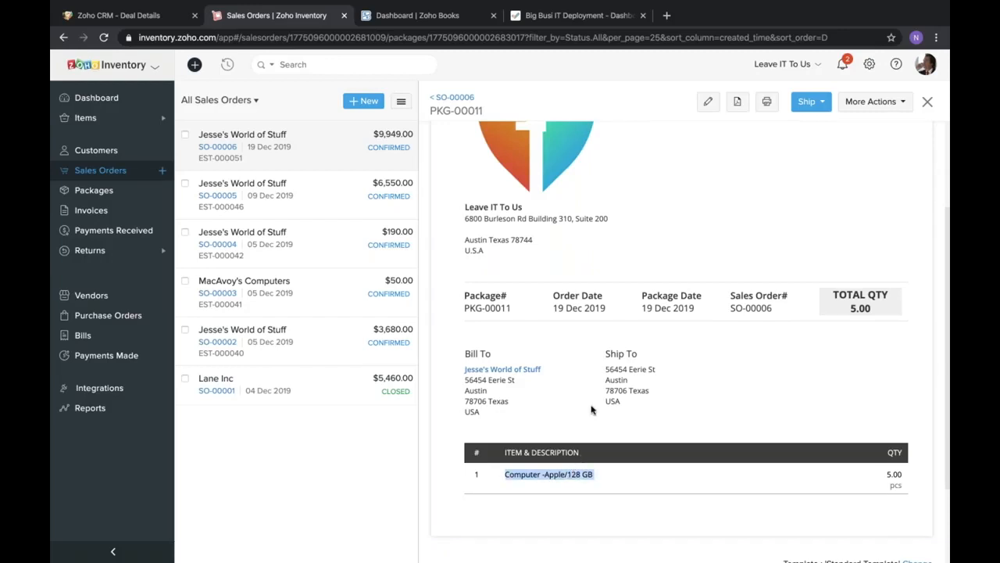
pyautogui.click(657, 384)
pyautogui.scroll(3, 804, 274)
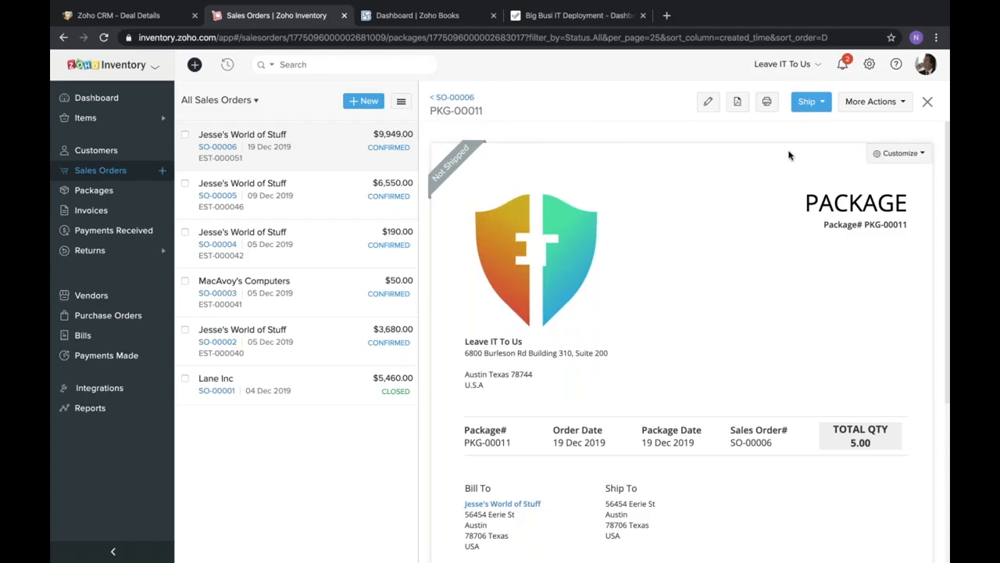
pyautogui.click(822, 106)
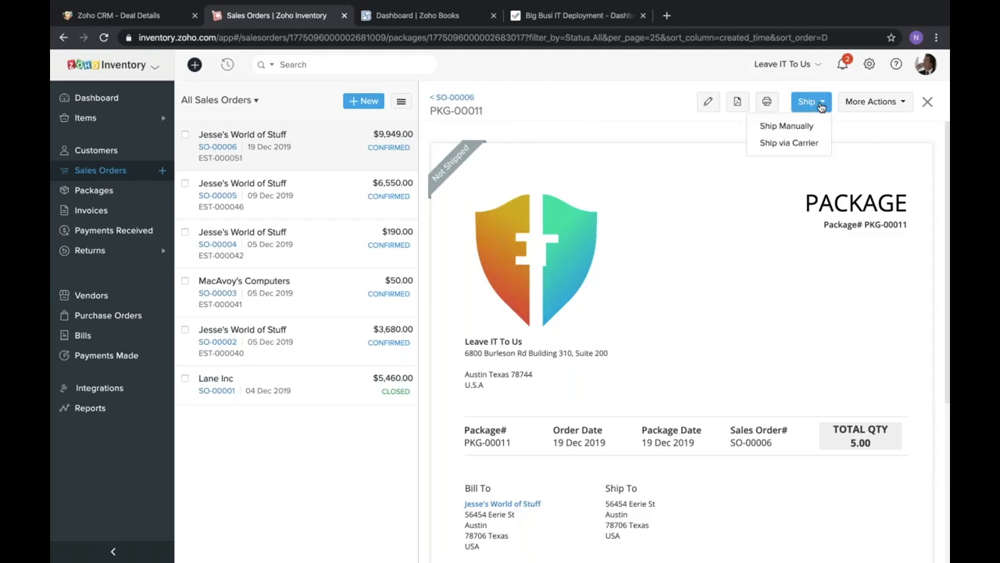
pyautogui.click(786, 126)
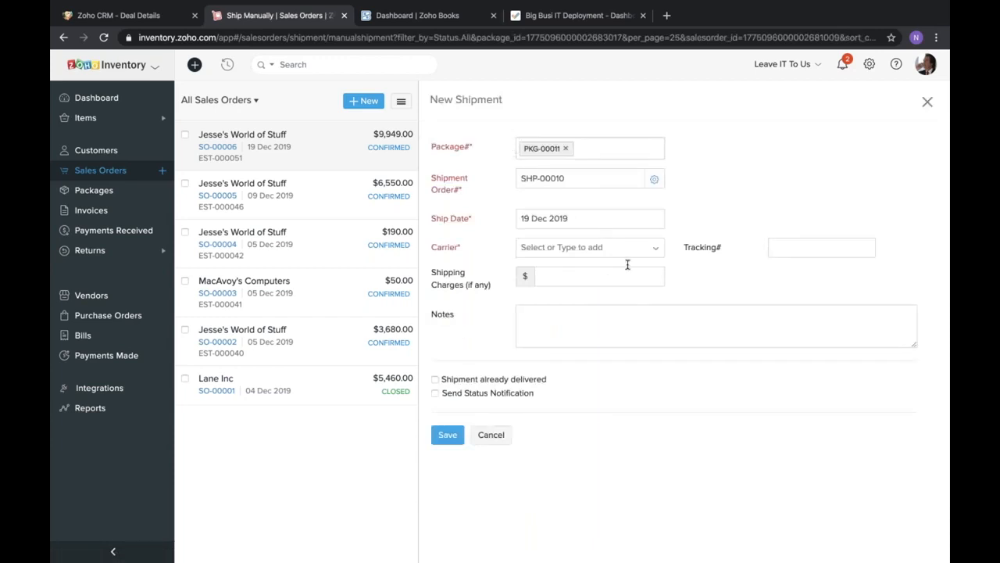
pyautogui.click(491, 434)
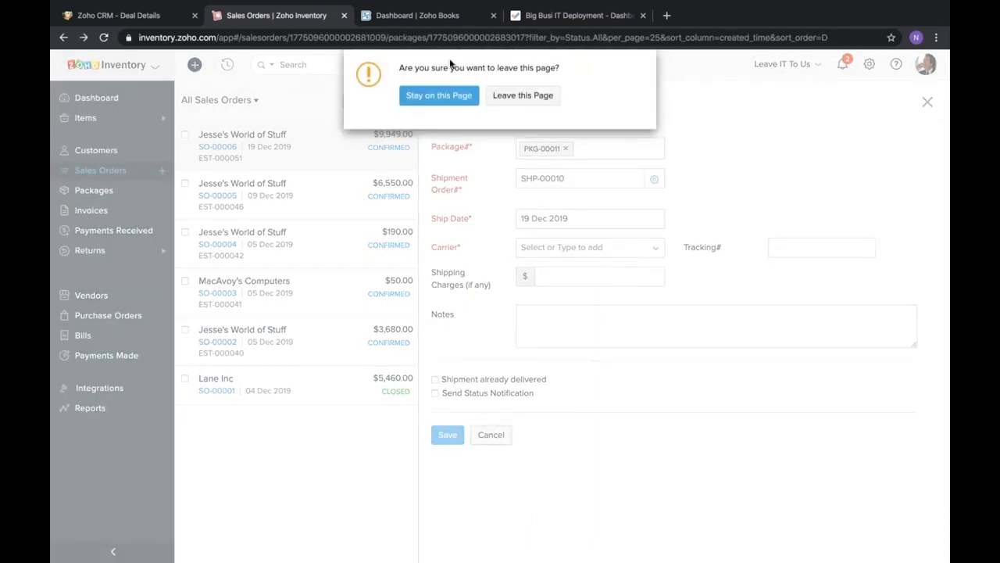
pyautogui.click(507, 96)
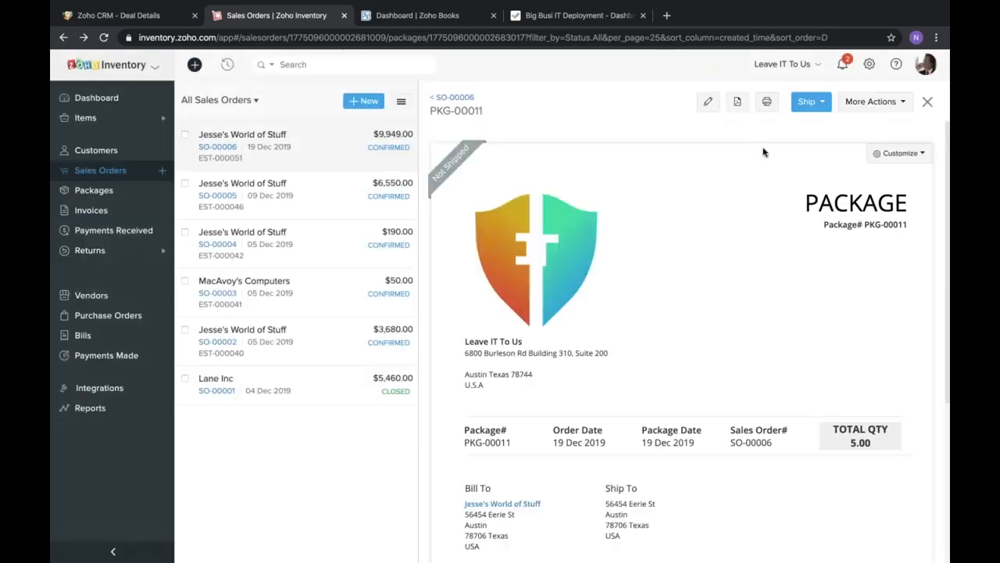
# Start a carrier shipment for the package and choose FedEx as the carrier.
pyautogui.click(815, 110)
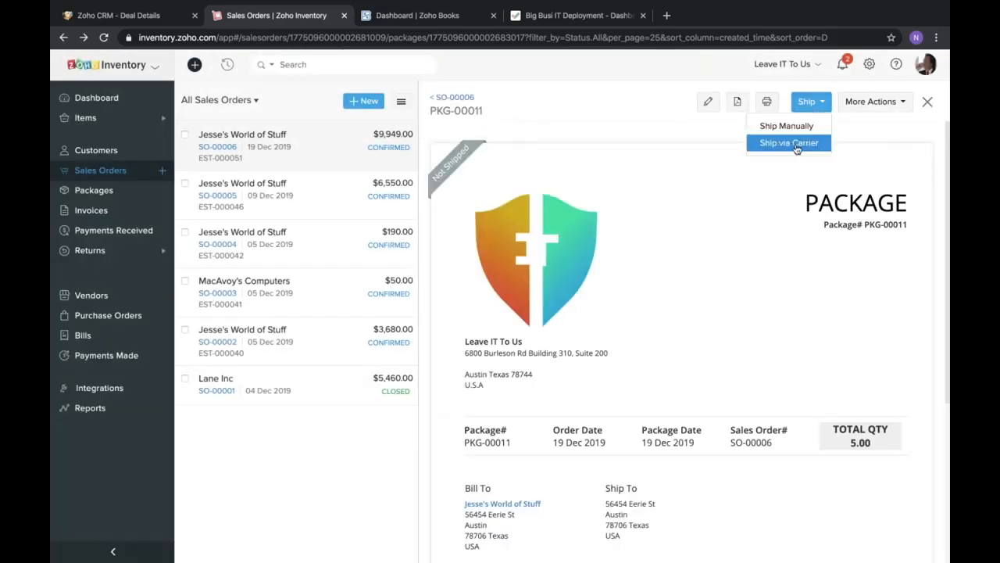
pyautogui.click(794, 145)
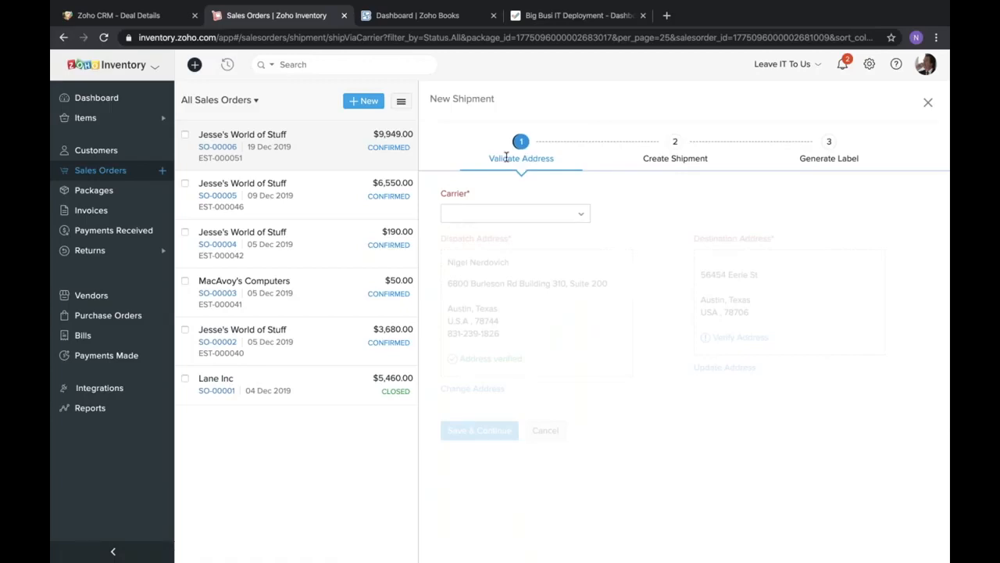
pyautogui.click(526, 215)
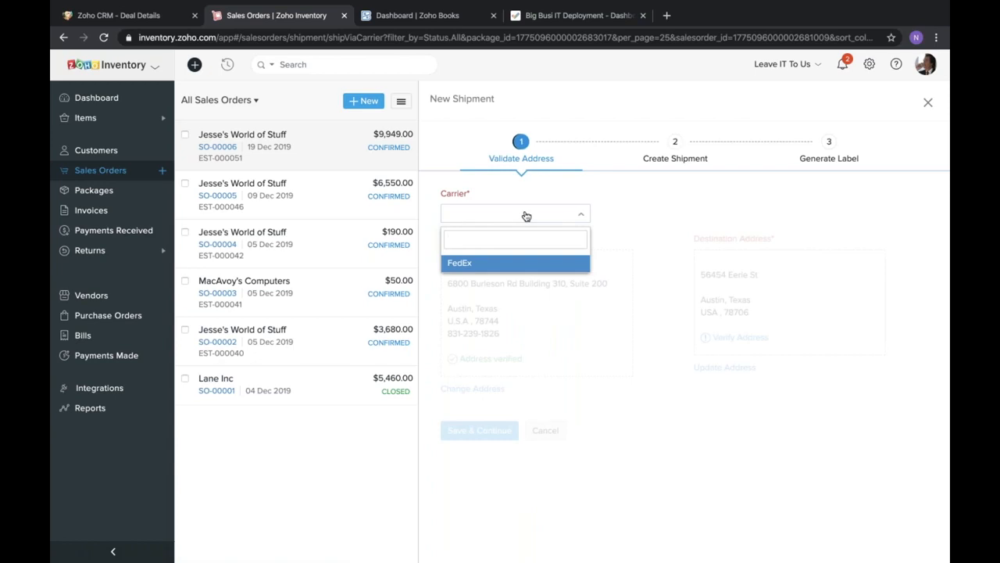
pyautogui.click(684, 164)
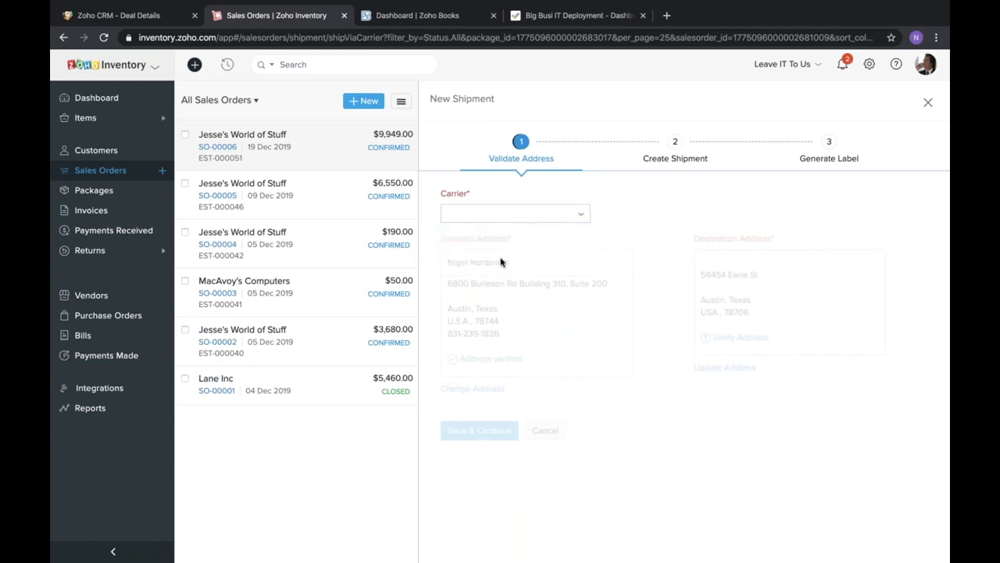
pyautogui.click(528, 224)
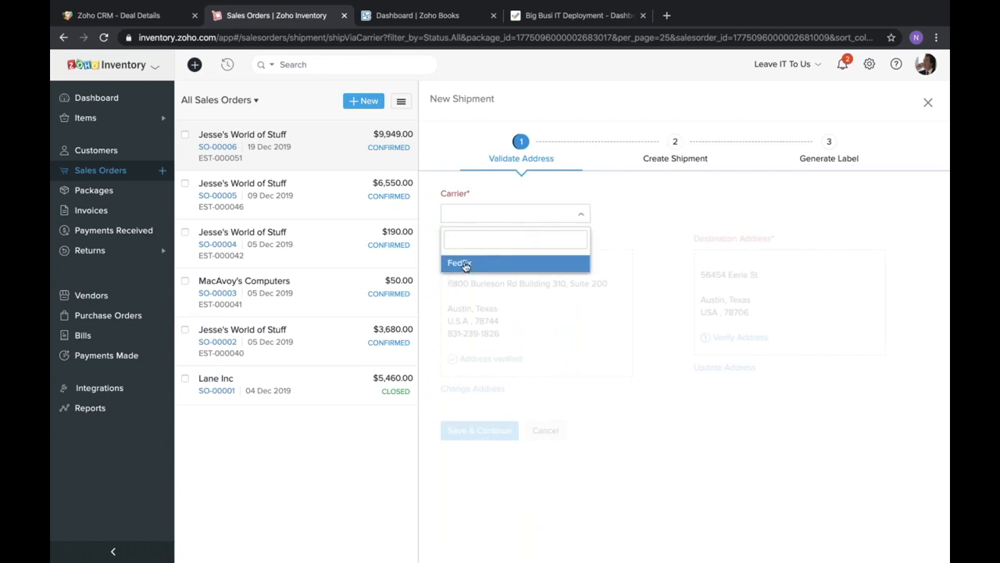
pyautogui.click(460, 262)
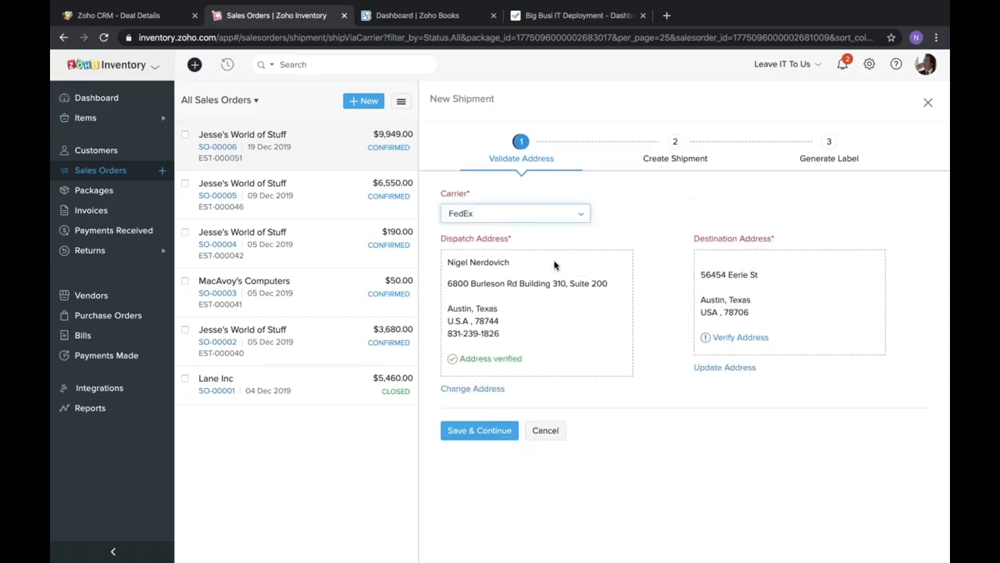
# Try to verify the shipment's destination address, and save the address stage to continue to the shipment details.
pyautogui.click(632, 236)
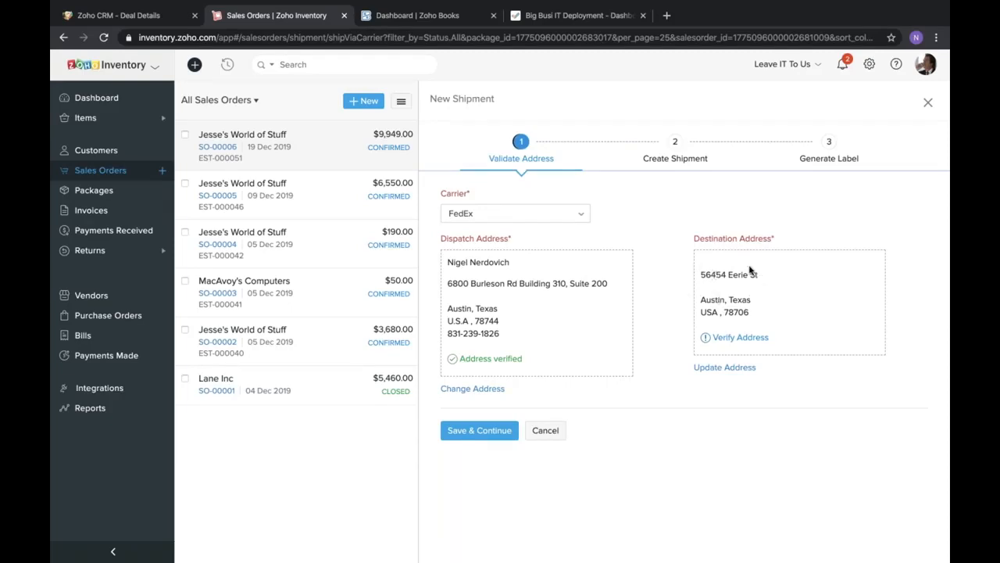
pyautogui.click(726, 342)
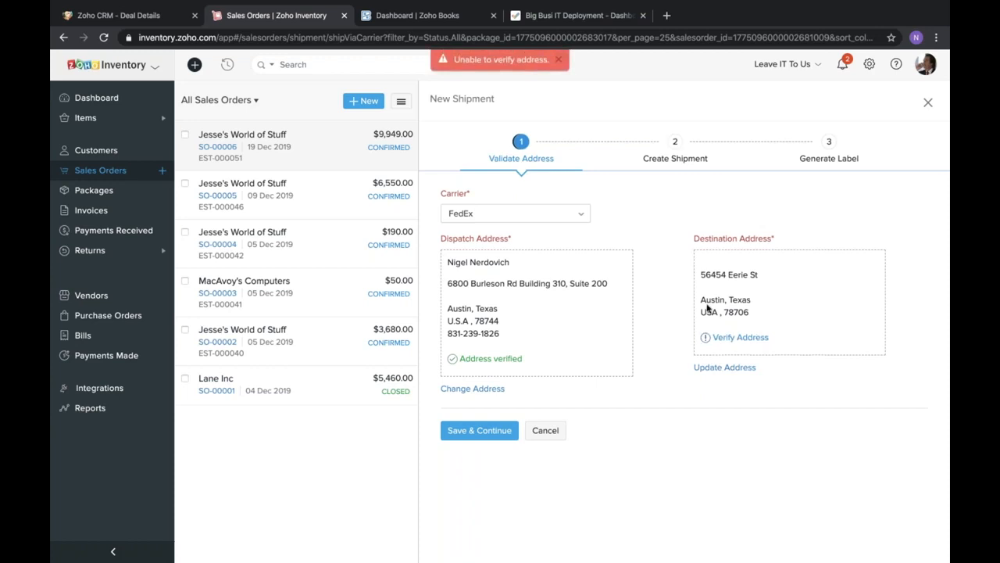
pyautogui.click(559, 62)
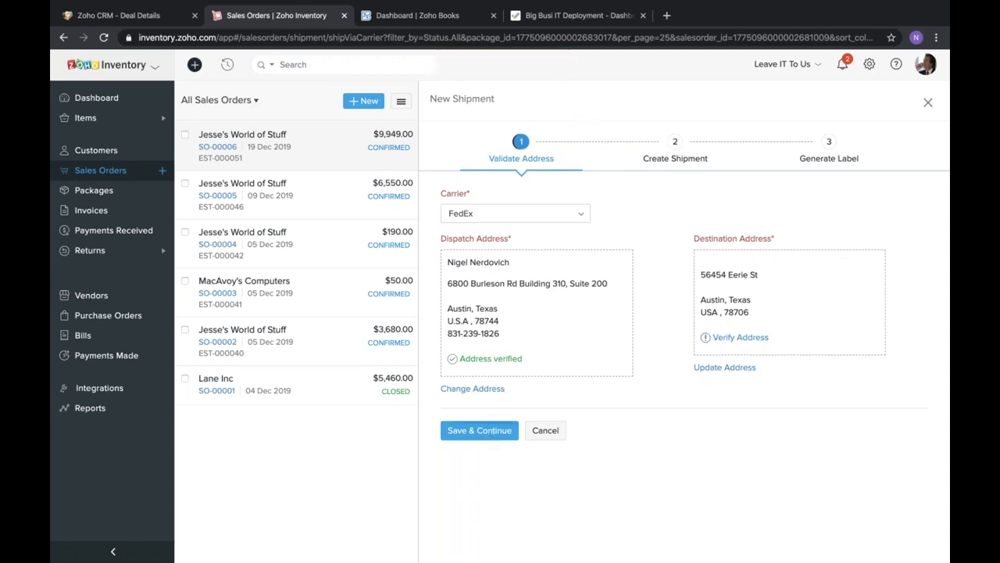
pyautogui.click(479, 430)
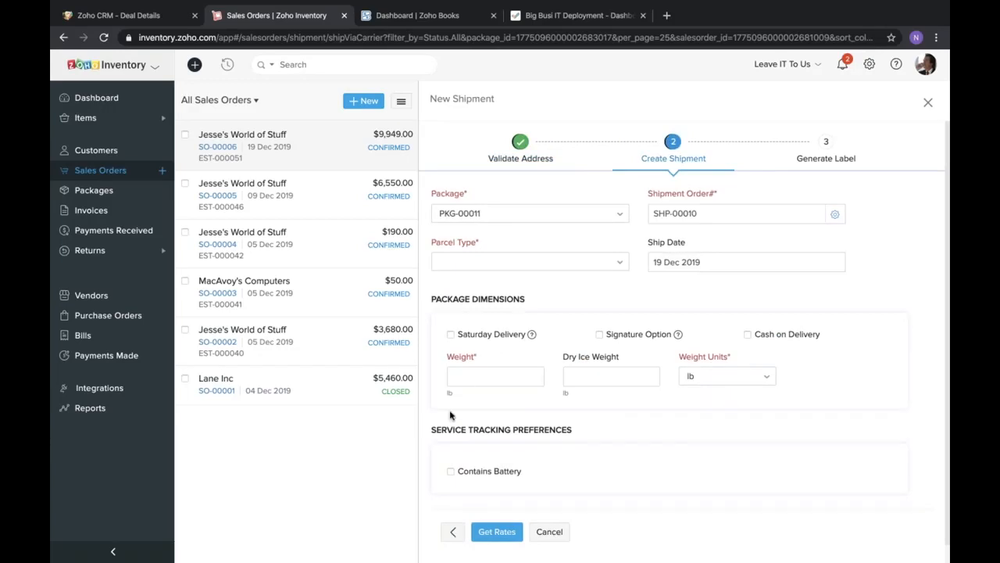
# Set the package weight to 2 lb in the shipment details.
pyautogui.scroll(-1, 428, 423)
pyautogui.click(501, 357)
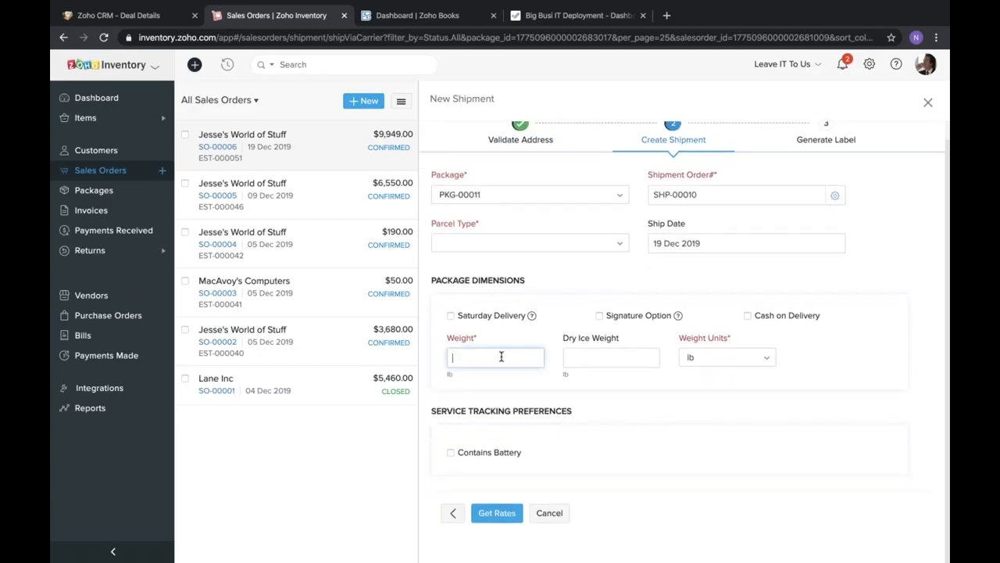
pyautogui.write('2')
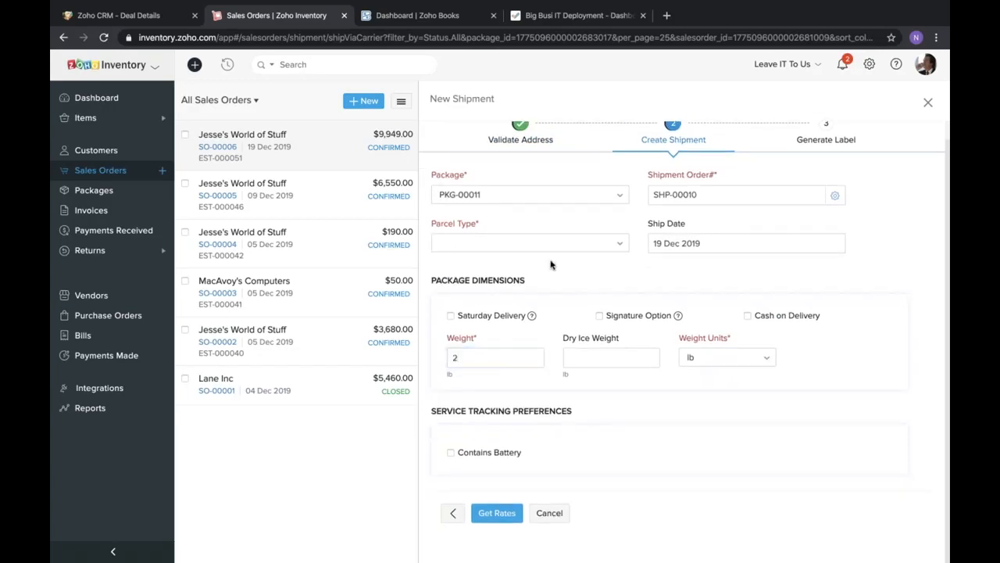
# Try to get FedEx rates for the package with parcel type FedExBox, and discard the carrier shipment.
pyautogui.click(552, 244)
pyautogui.scroll(-2, 502, 351)
pyautogui.scroll(2, 503, 357)
pyautogui.click(477, 309)
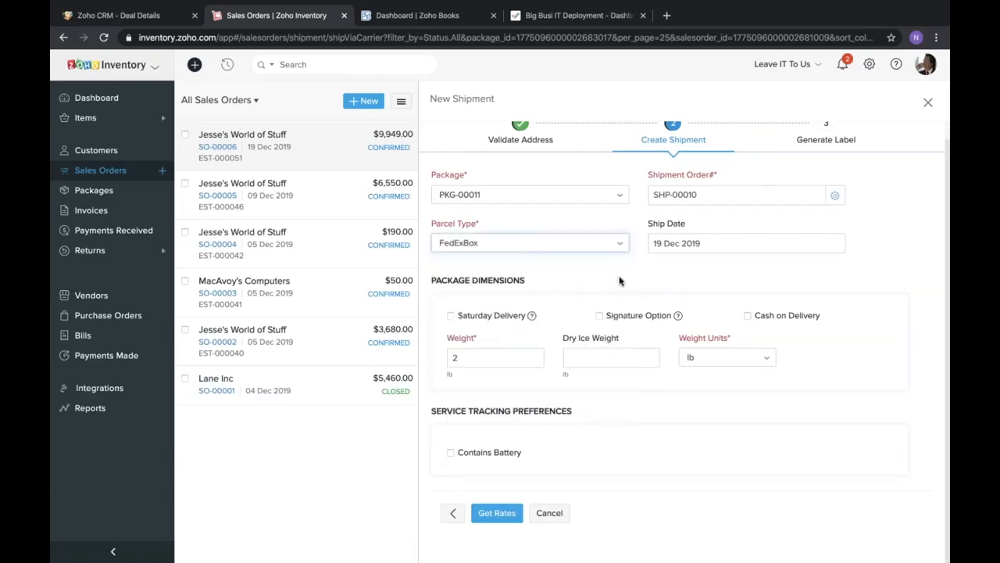
pyautogui.click(504, 515)
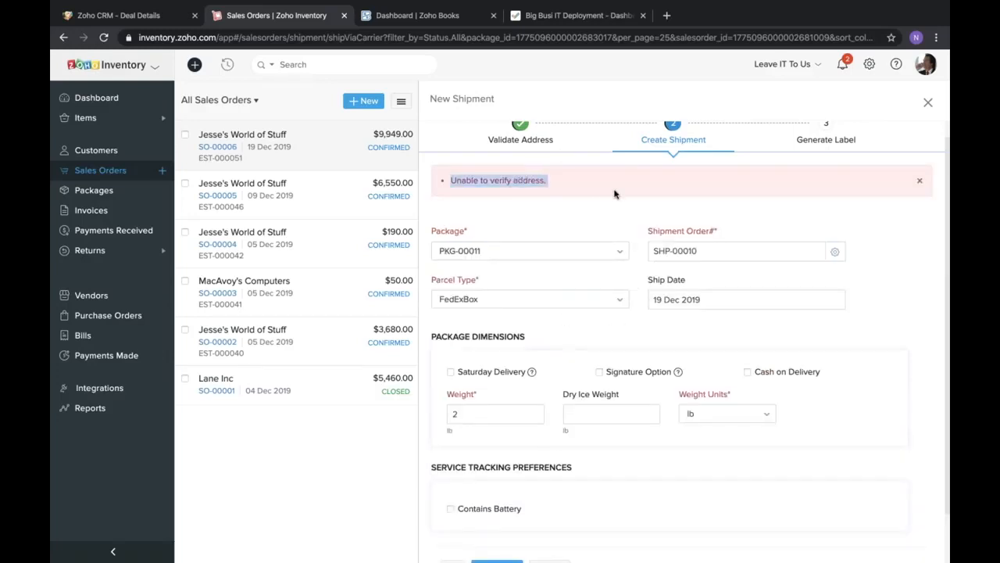
pyautogui.scroll(-2, 735, 280)
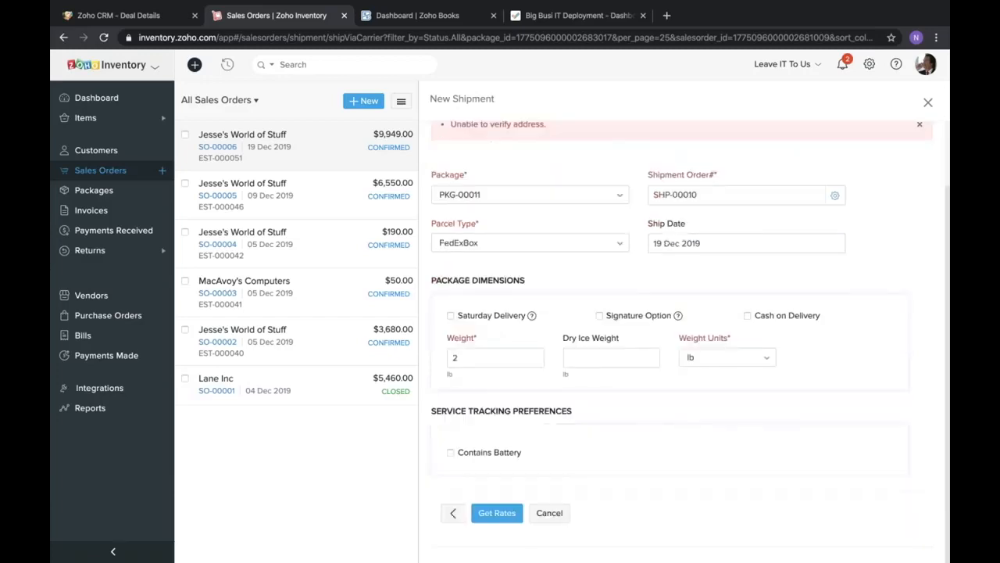
pyautogui.scroll(2, 642, 270)
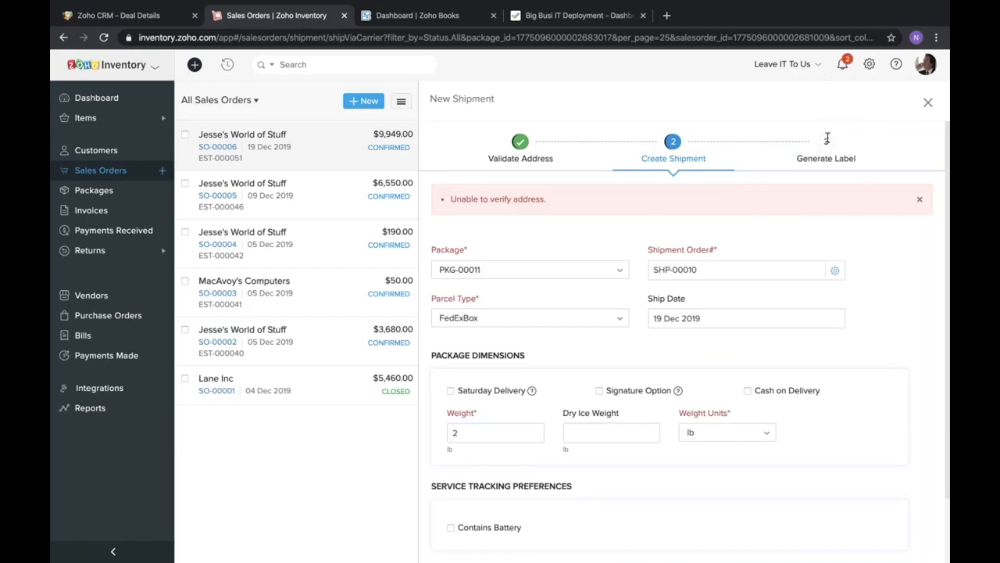
pyautogui.click(928, 104)
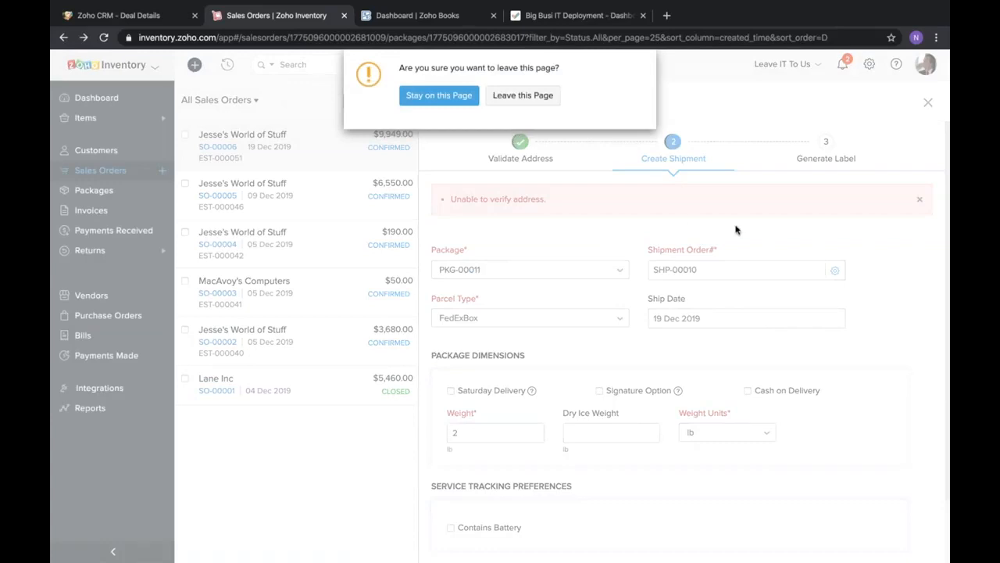
pyautogui.click(504, 100)
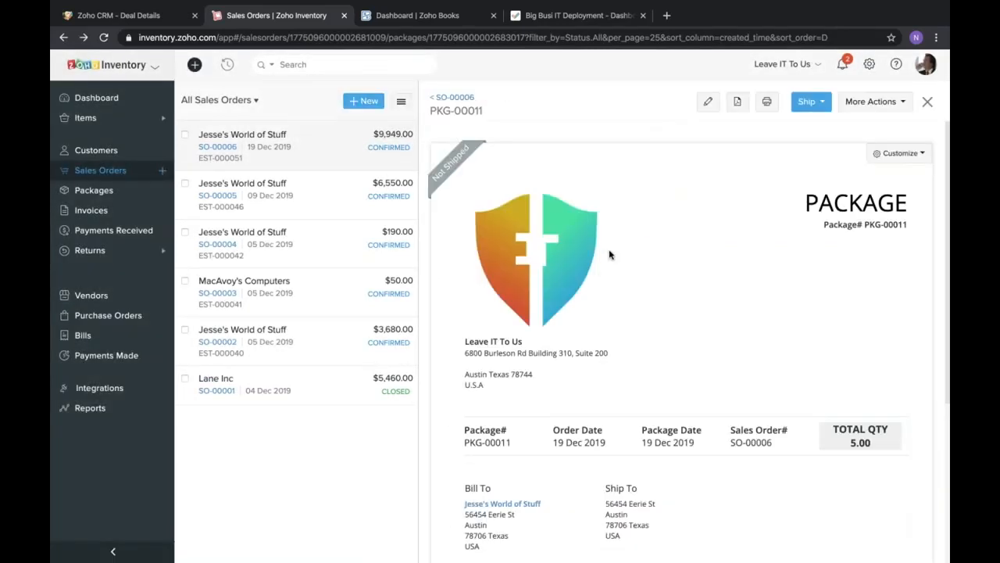
# Start a manual shipment for the package with Fedex as the carrier and shipping charges of $6.99.
pyautogui.scroll(-2, 610, 254)
pyautogui.scroll(3, 610, 254)
pyautogui.click(822, 102)
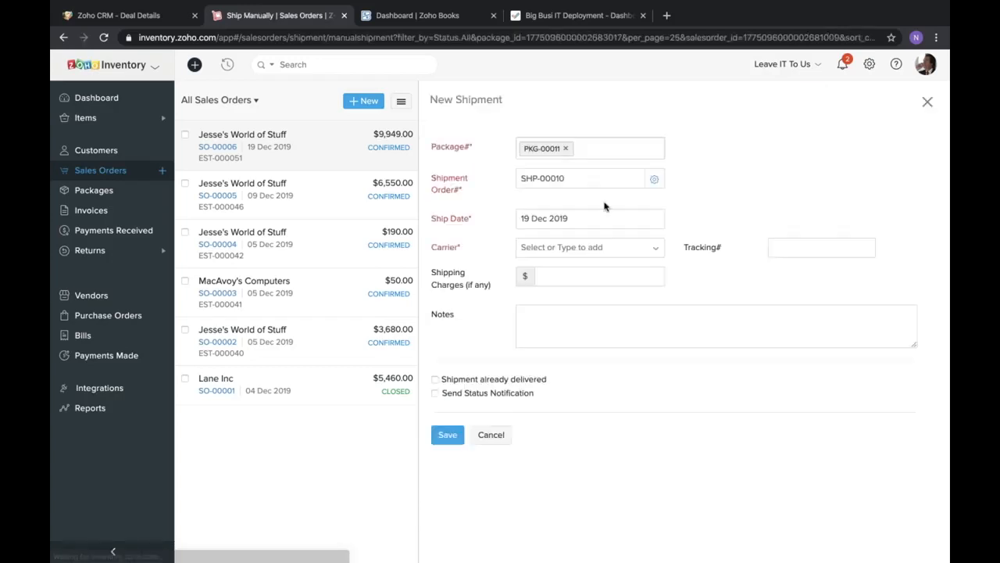
pyautogui.click(563, 247)
pyautogui.click(533, 263)
pyautogui.click(564, 278)
pyautogui.write('6.99')
pyautogui.click(688, 269)
pyautogui.click(833, 246)
pyautogui.write('6578658765')
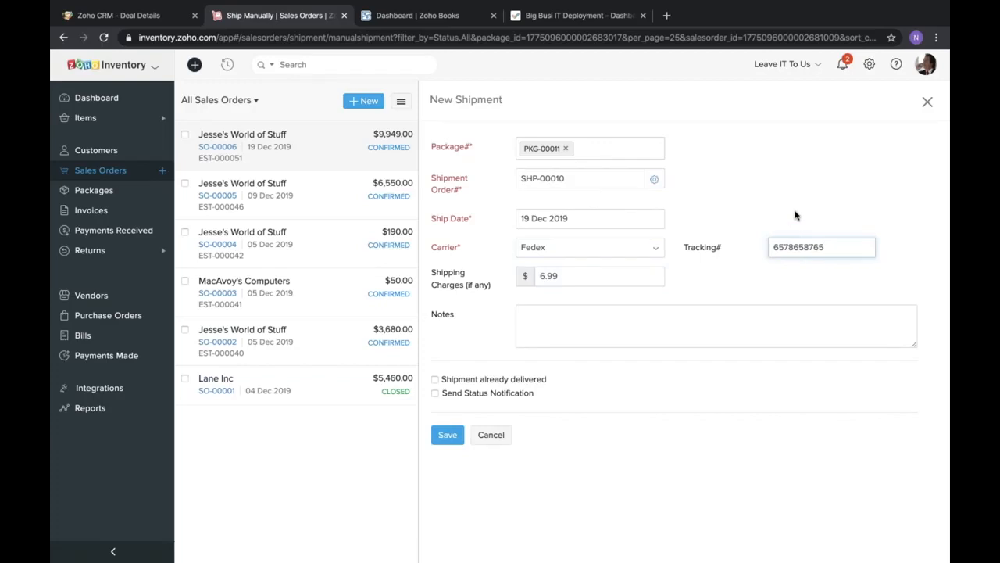
pyautogui.click(677, 243)
pyautogui.click(576, 280)
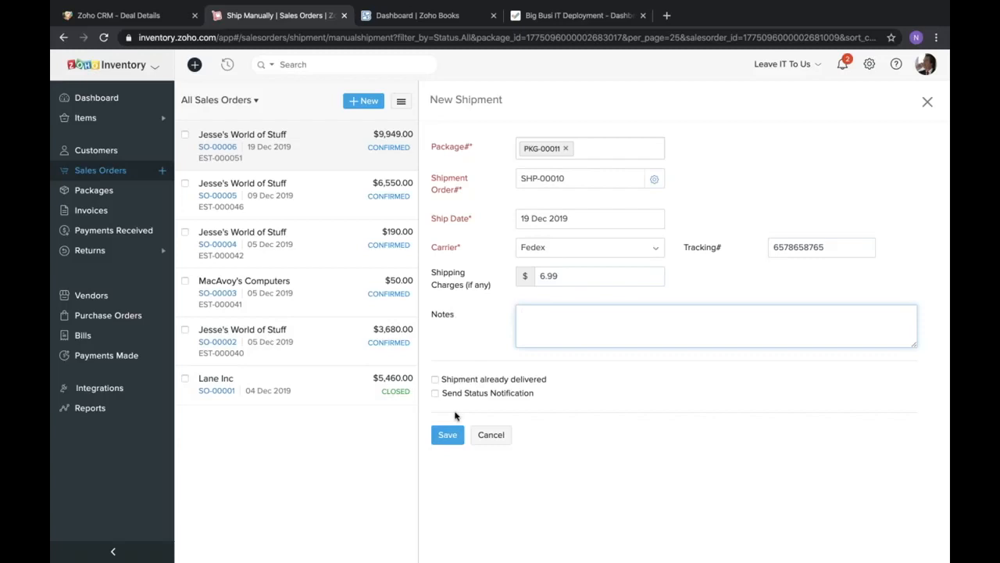
pyautogui.click(448, 434)
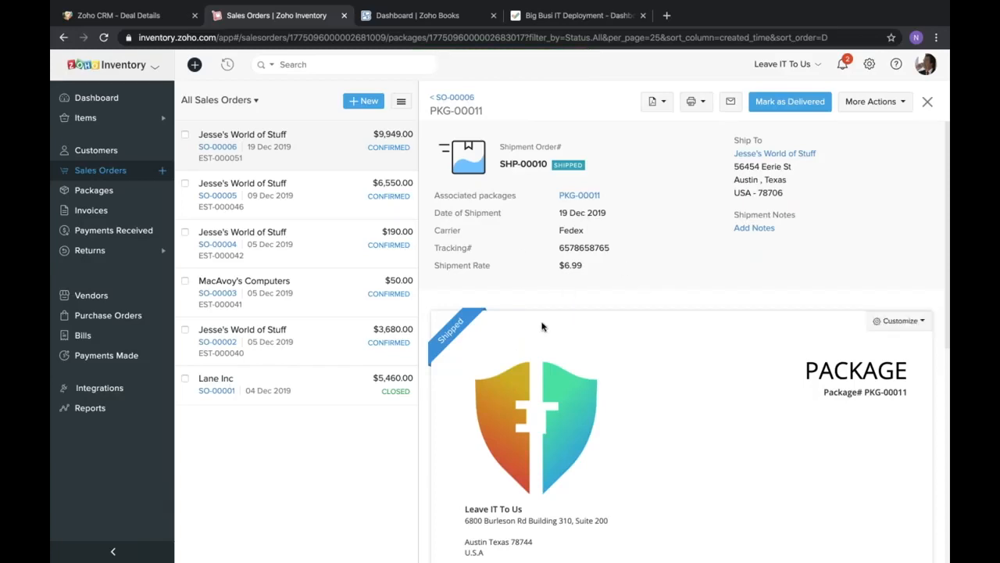
# Review the saved shipment's date, carrier and tracking details together with its package slip.
pyautogui.moveTo(561, 213); pyautogui.dragTo(607, 214)
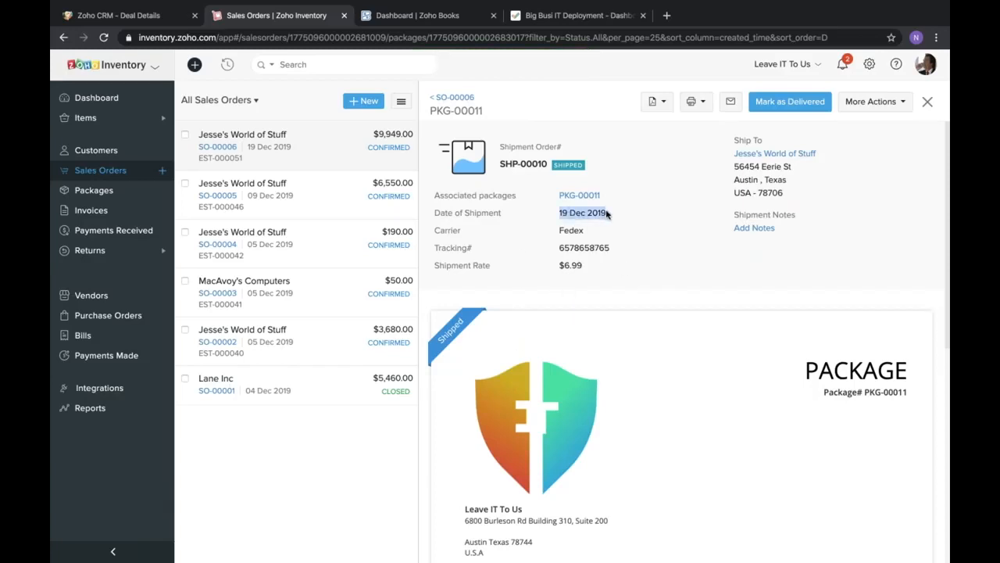
pyautogui.scroll(-5, 643, 250)
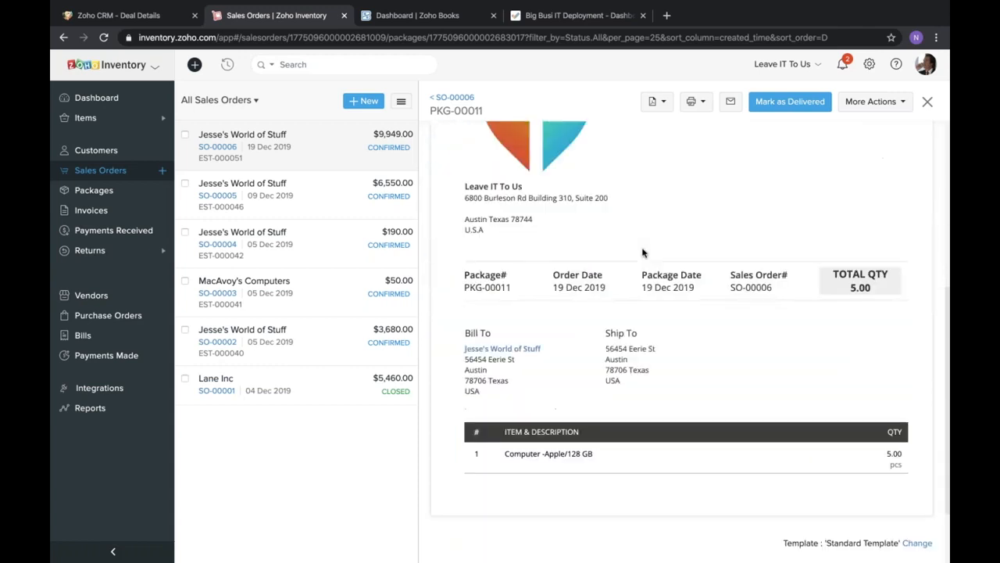
pyautogui.scroll(5, 649, 250)
pyautogui.click(637, 241)
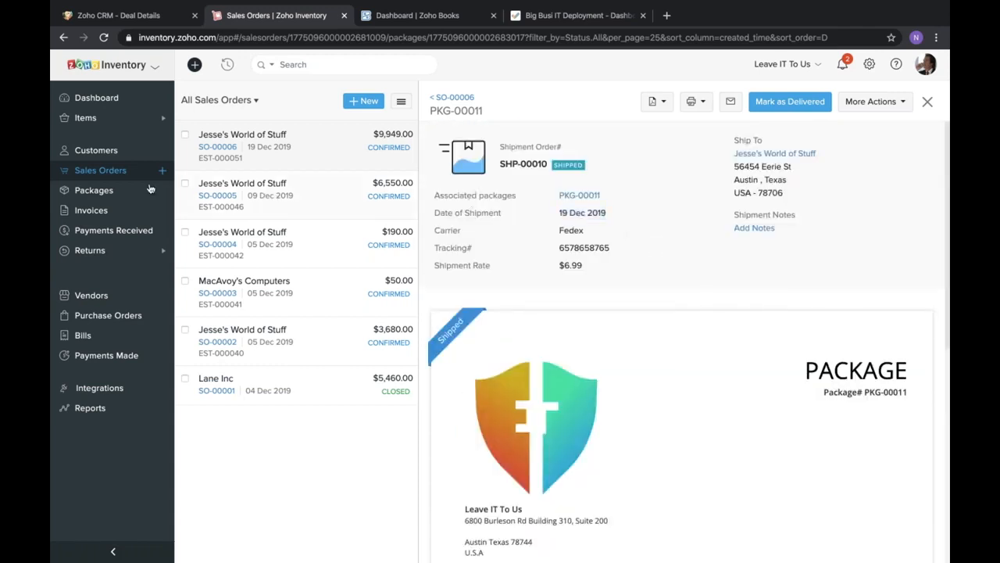
# Open the newly shipped package from the packages board and mark it as delivered, with a delivery notification to the customer.
pyautogui.click(88, 190)
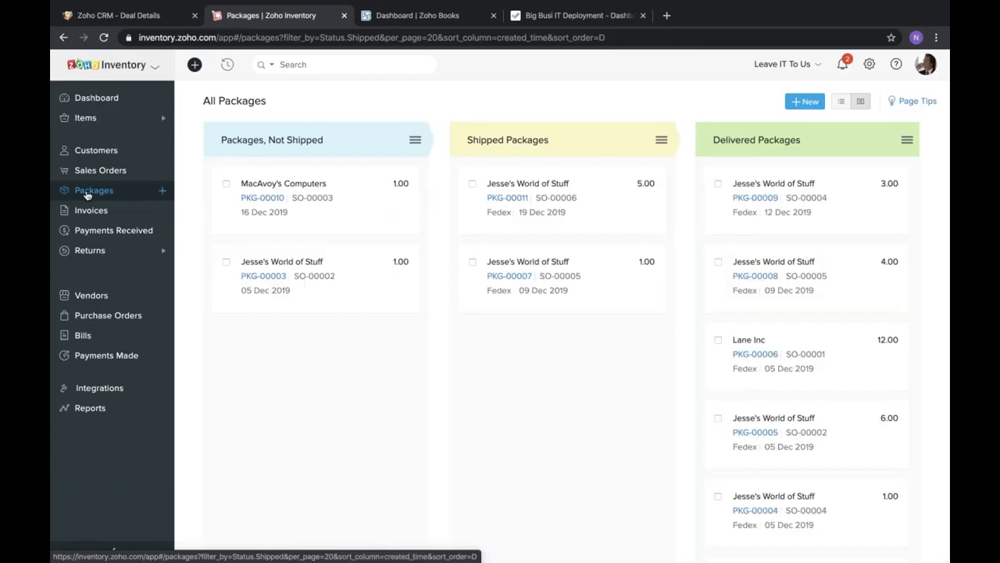
pyautogui.click(558, 196)
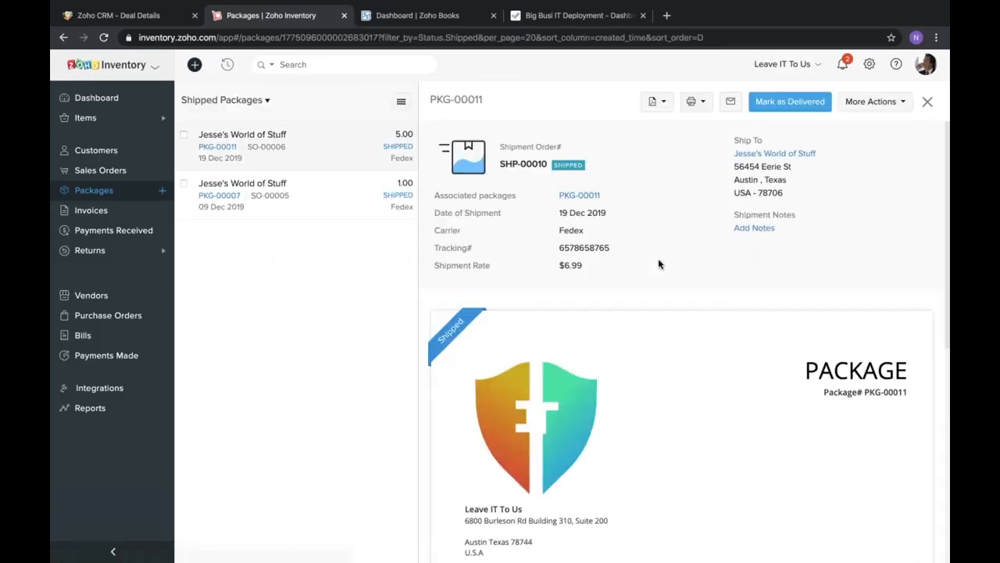
pyautogui.scroll(-2, 501, 421)
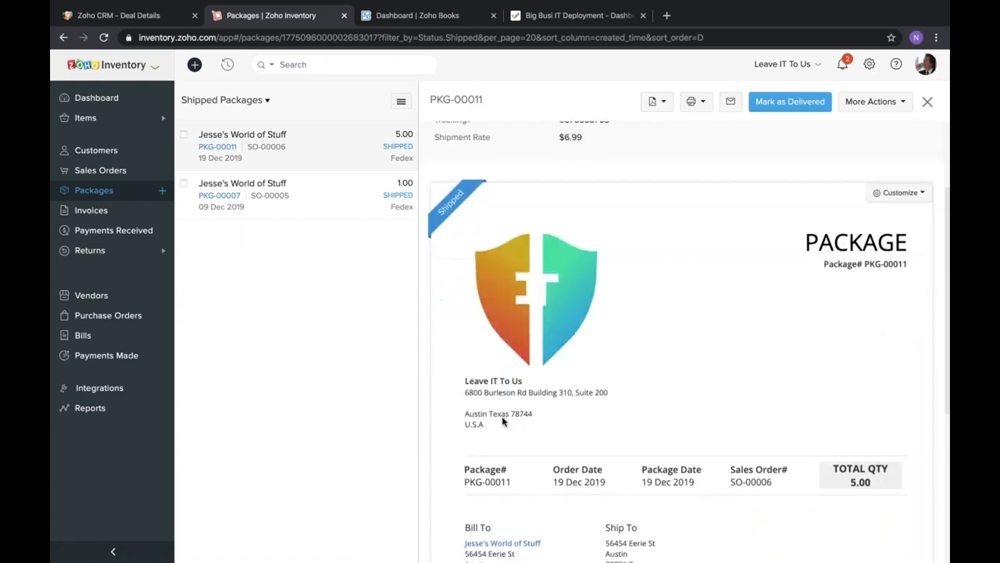
pyautogui.scroll(2, 503, 421)
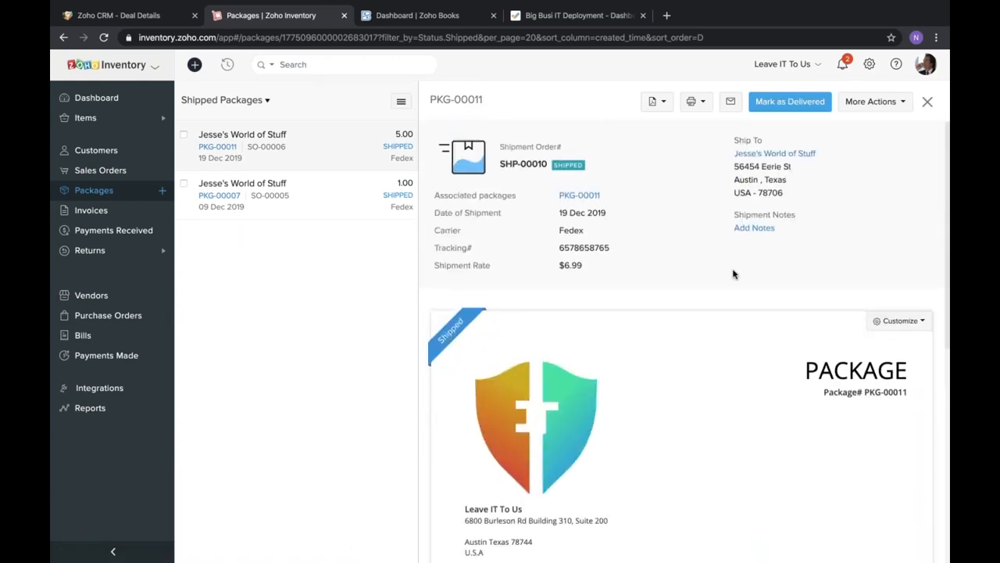
pyautogui.click(797, 104)
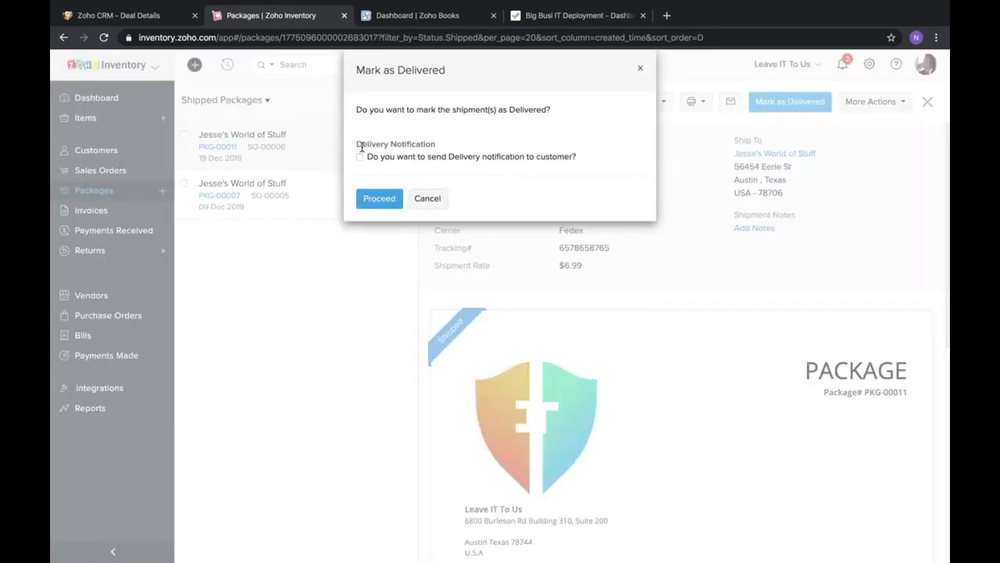
pyautogui.click(360, 157)
pyautogui.click(383, 199)
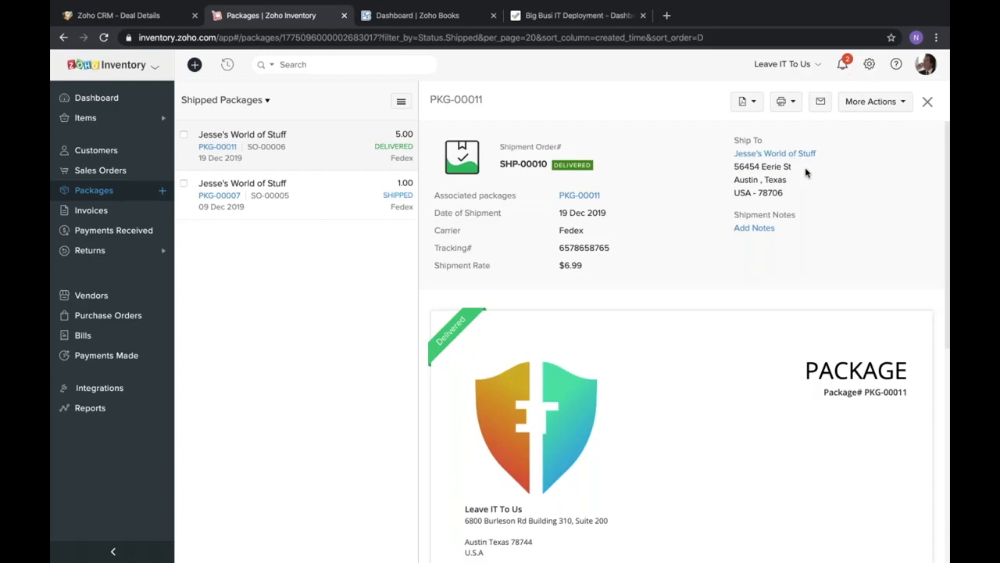
# Open the shipment tracking integration settings and read how Aftership automates tracking for manual shipments.
pyautogui.click(871, 67)
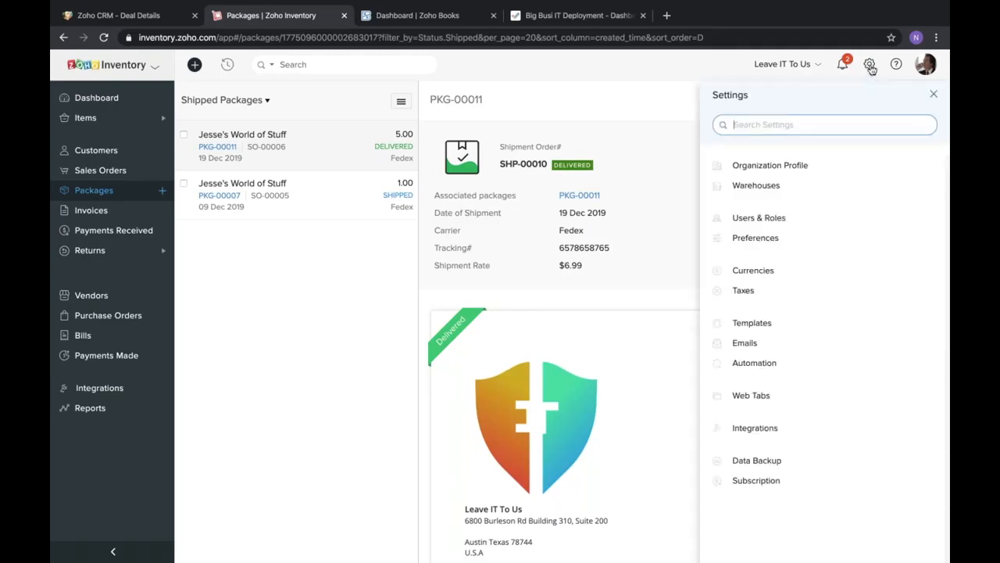
pyautogui.click(755, 427)
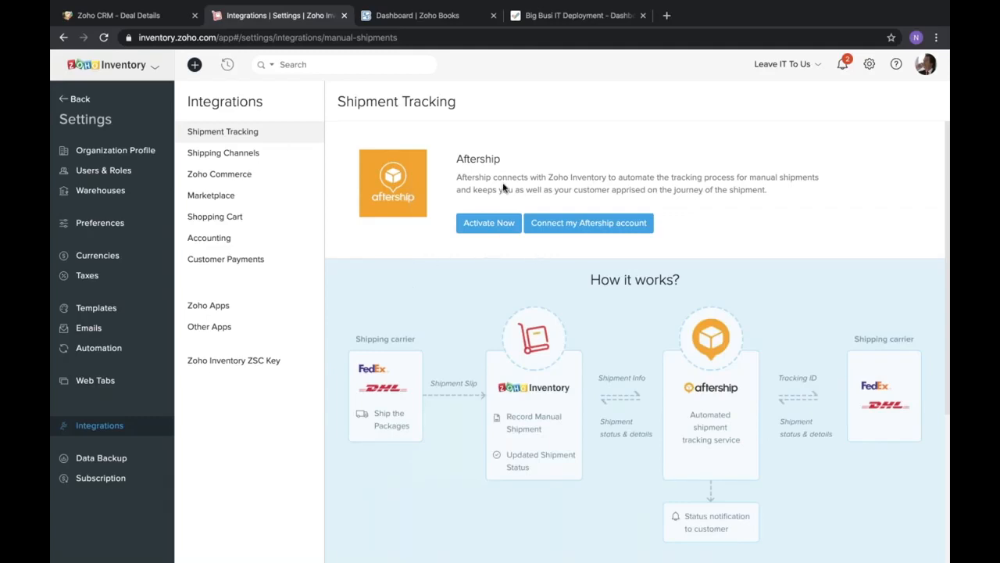
pyautogui.scroll(-1, 607, 270)
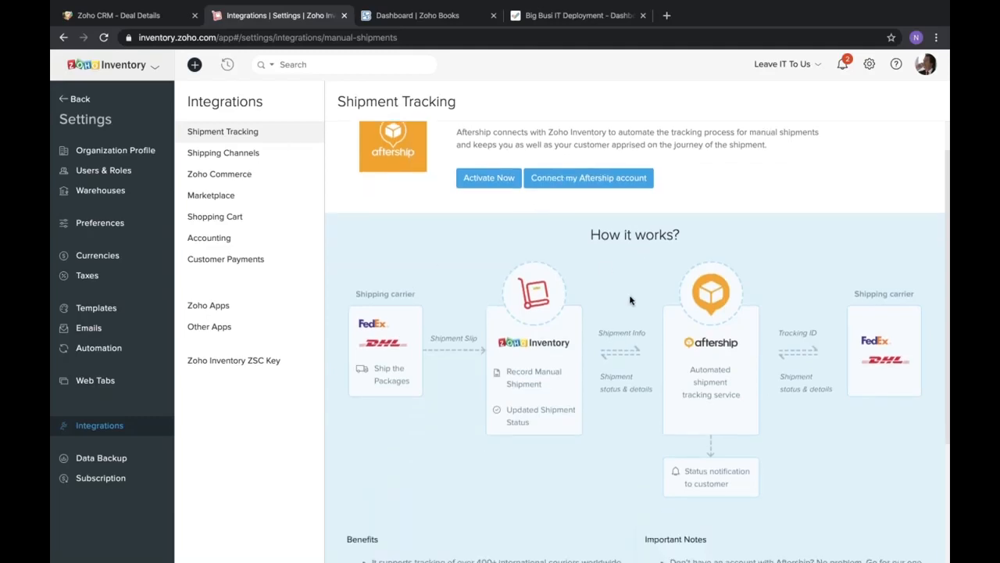
pyautogui.scroll(-2, 632, 298)
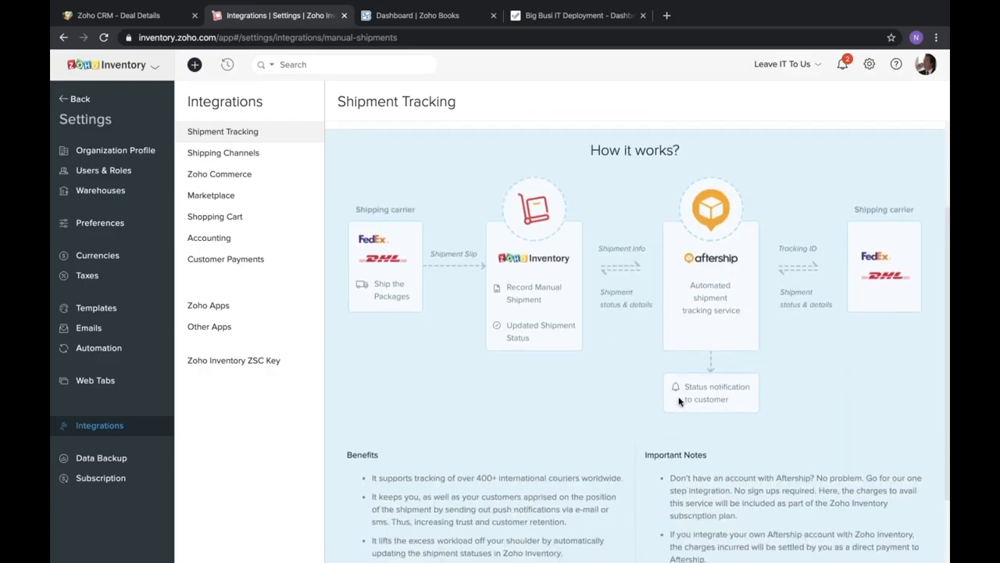
pyautogui.scroll(3, 737, 421)
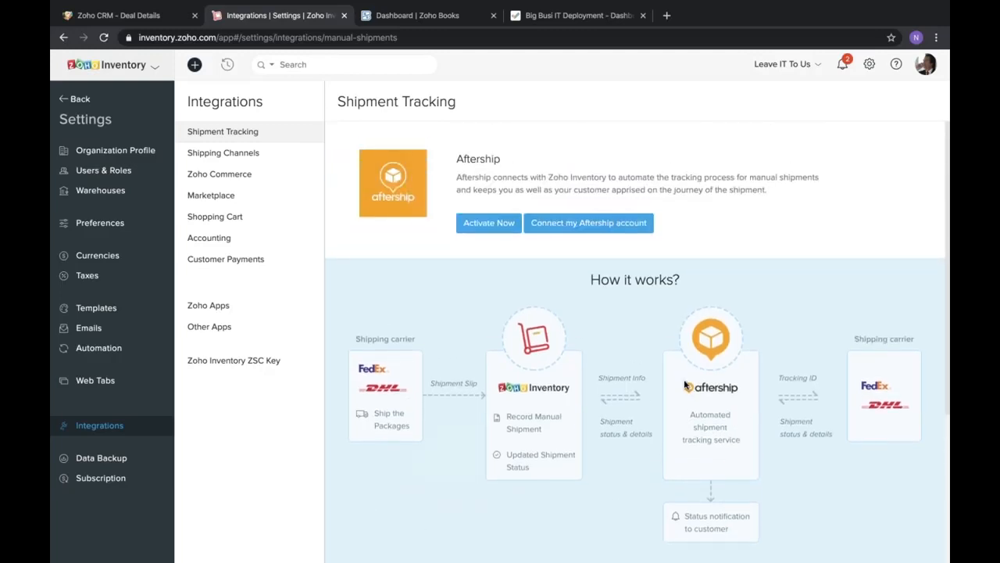
pyautogui.tripleClick(617, 180)
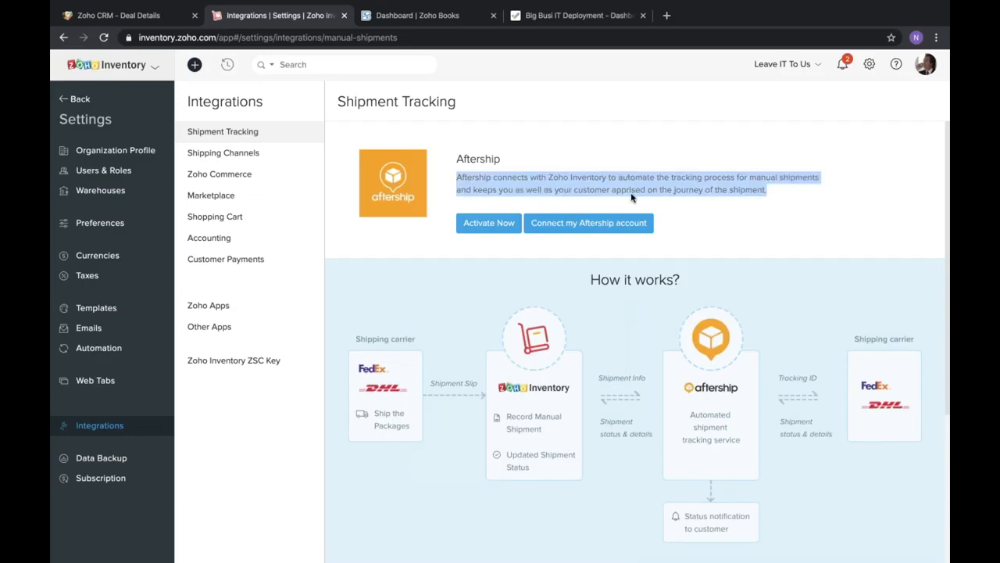
pyautogui.tripleClick(652, 187)
pyautogui.tripleClick(499, 192)
pyautogui.doubleClick(460, 179)
pyautogui.click(462, 182)
# Look through the available shipping channel integrations, including the direct and easypost carriers, and leave the settings.
pyautogui.click(222, 154)
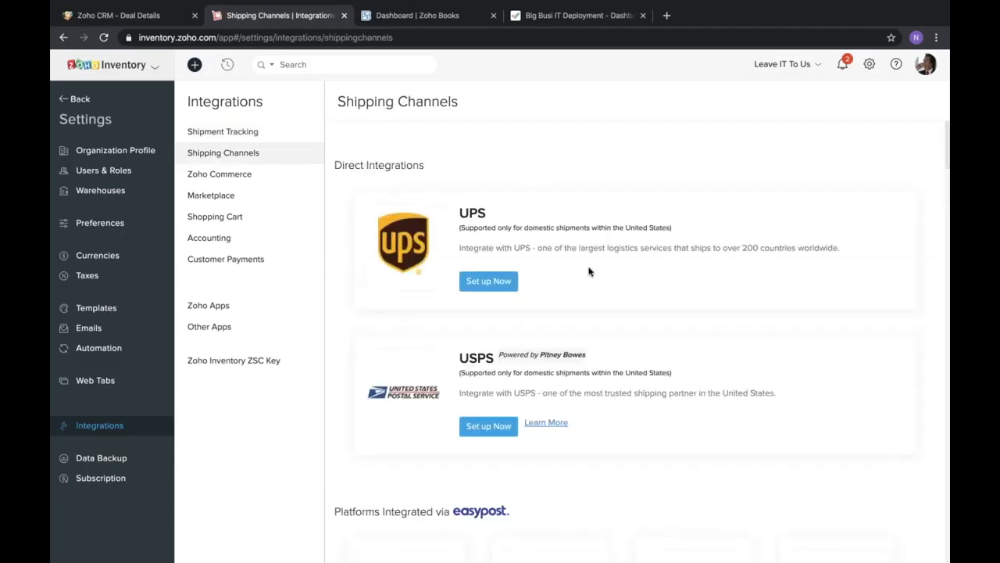
pyautogui.scroll(-12, 589, 272)
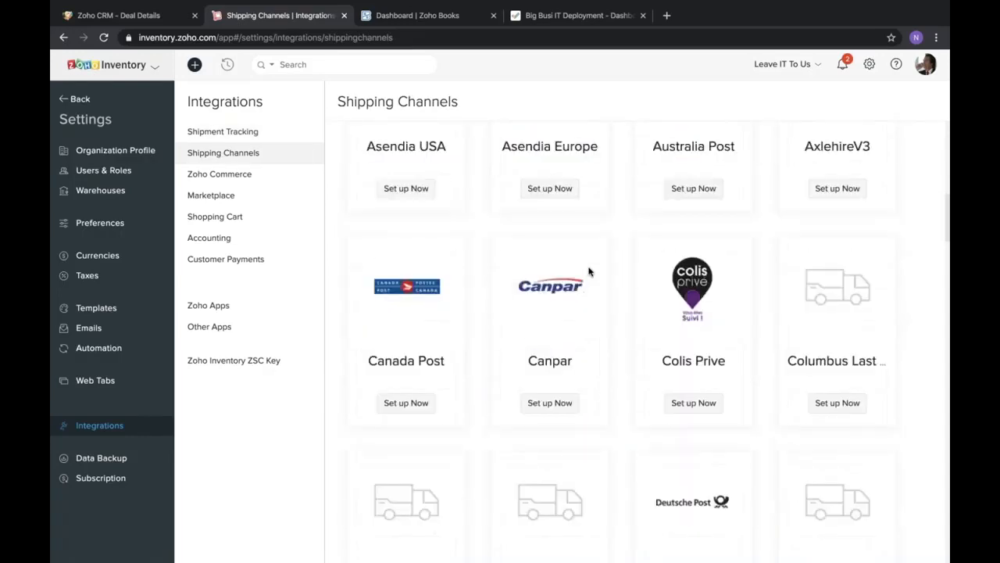
pyautogui.scroll(-15, 589, 271)
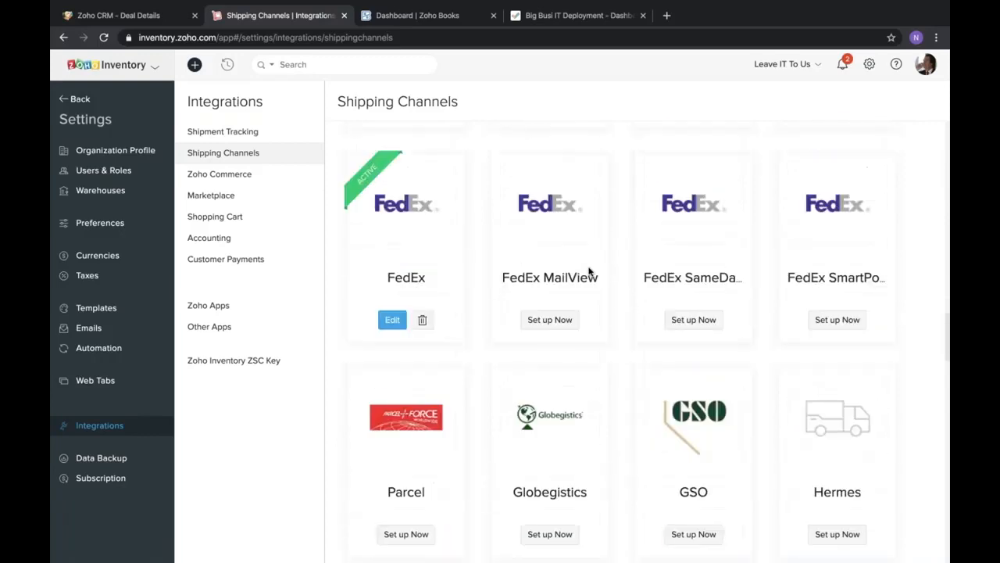
pyautogui.scroll(-15, 589, 271)
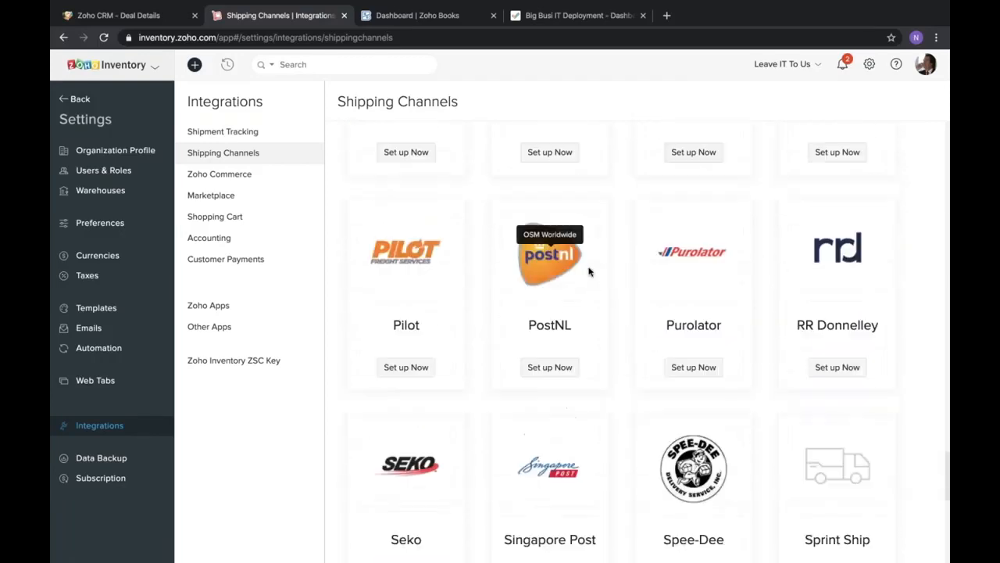
pyautogui.scroll(-3, 589, 271)
pyautogui.scroll(20, 589, 271)
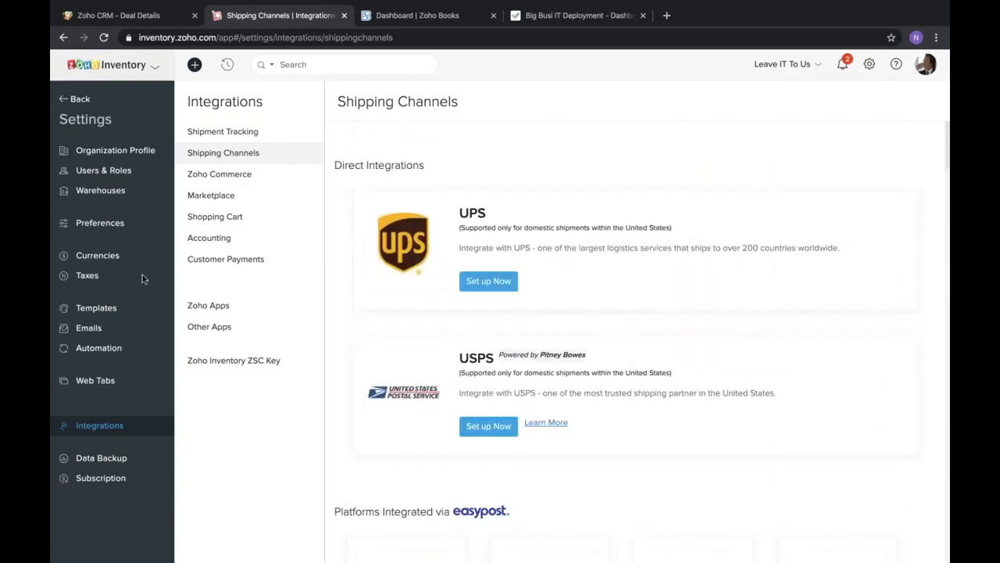
pyautogui.click(88, 103)
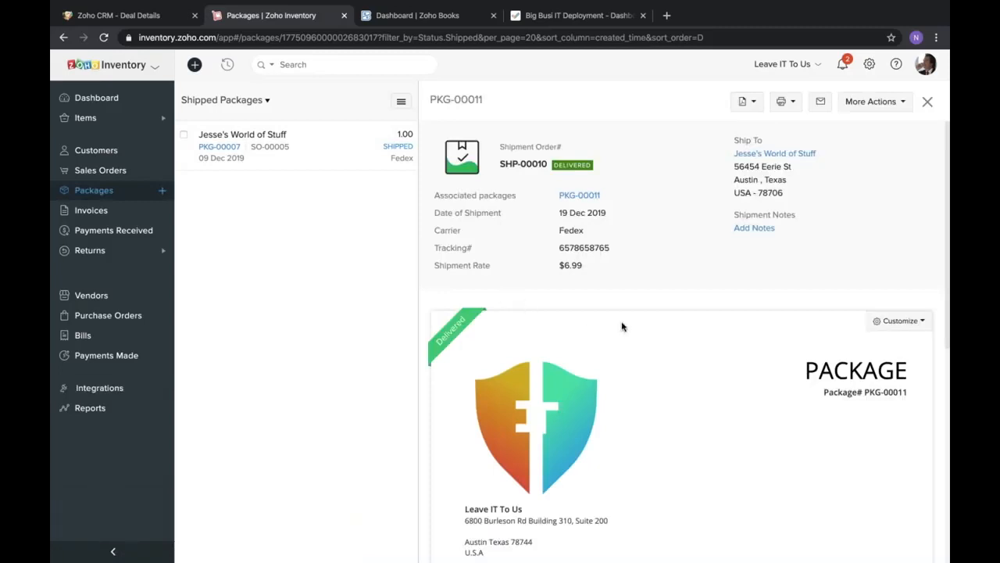
# Check the delivered package's additional actions and its place on the packages board, and open the list of all sales orders.
pyautogui.click(867, 103)
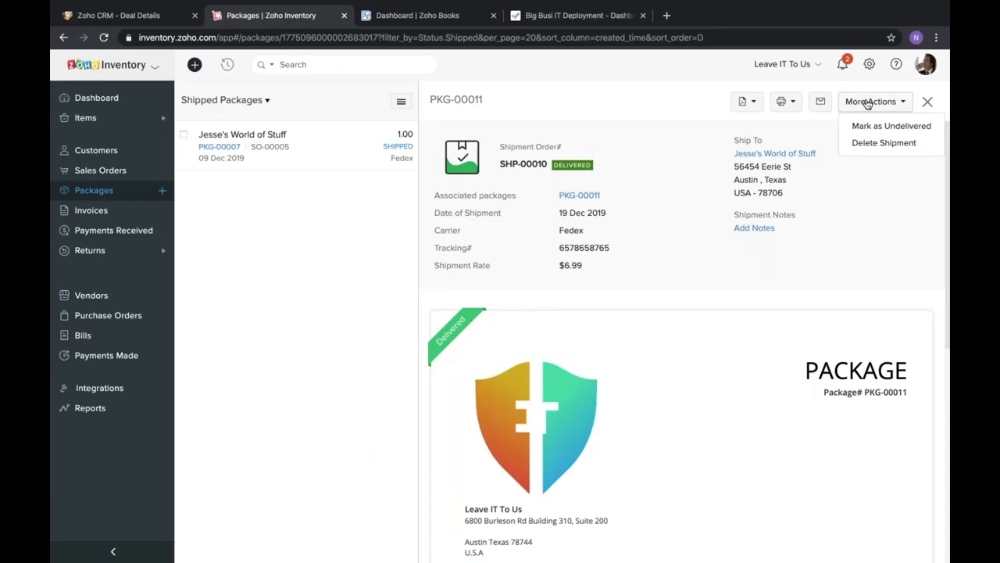
pyautogui.click(868, 103)
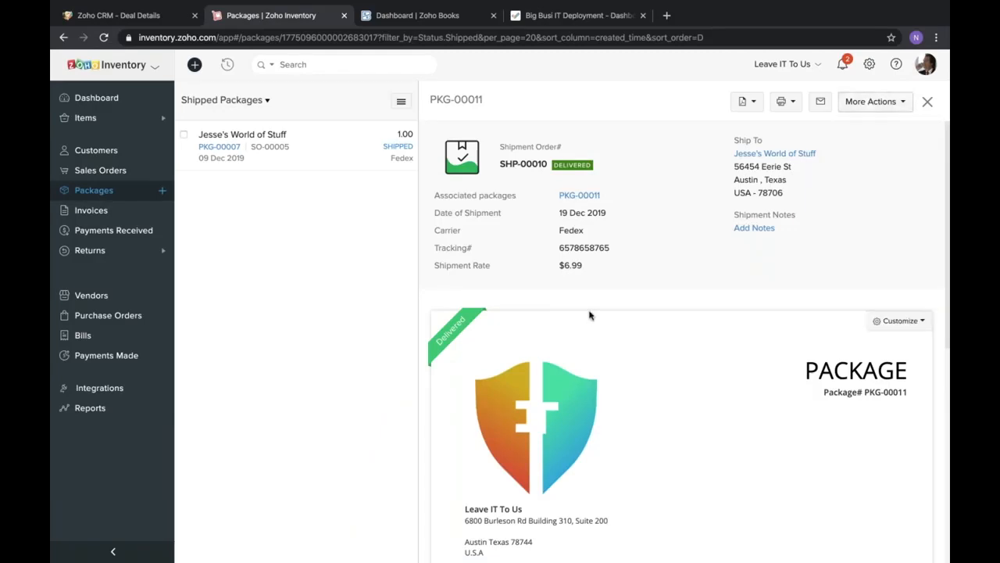
pyautogui.scroll(-1, 590, 315)
pyautogui.click(81, 193)
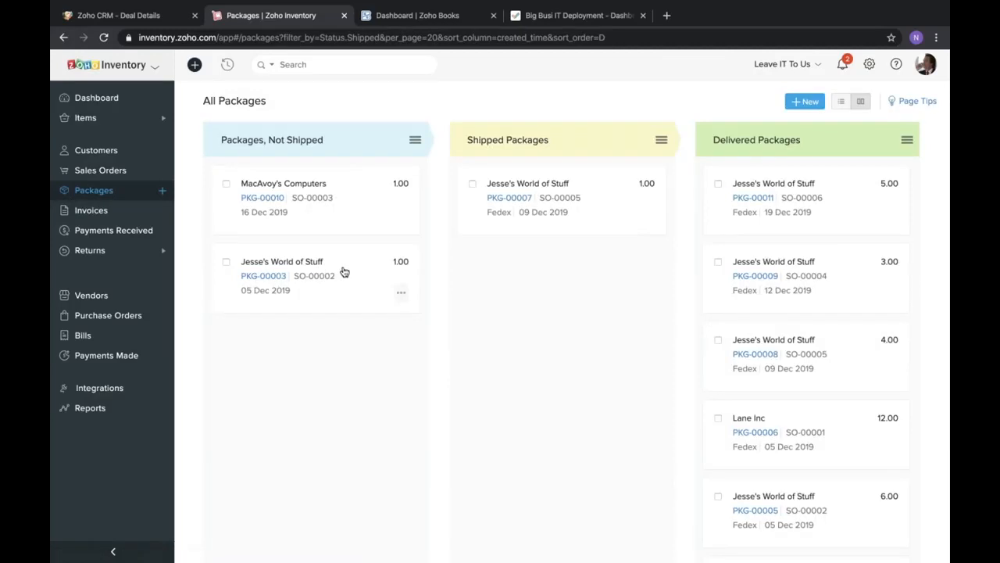
pyautogui.click(133, 172)
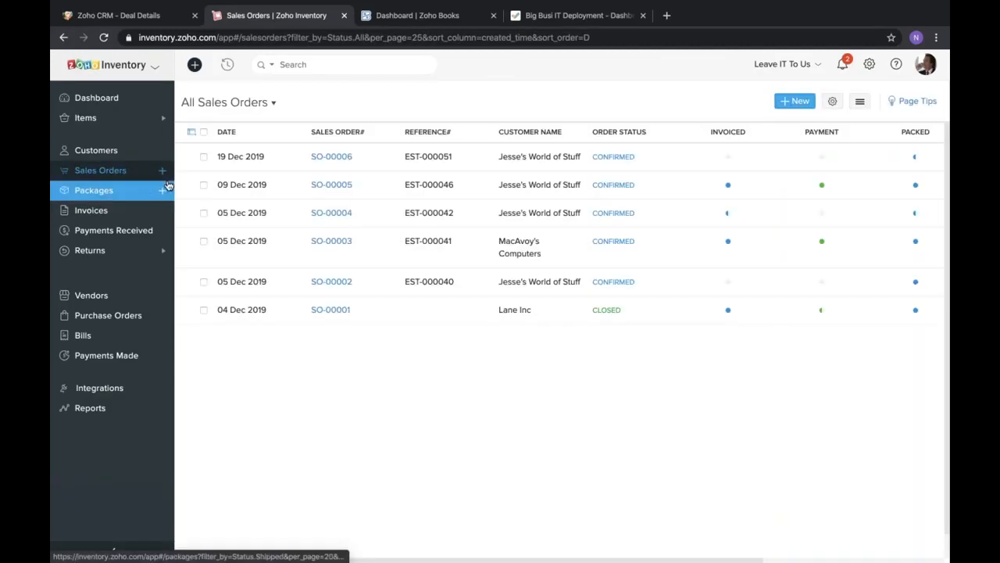
pyautogui.moveTo(916, 161)
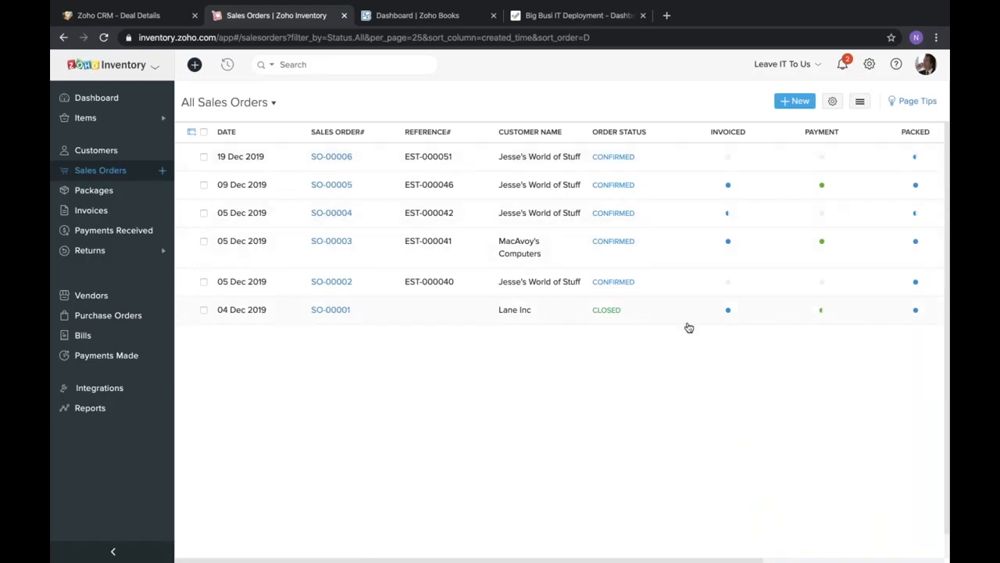
pyautogui.hotkey('ctrl', 'Left')
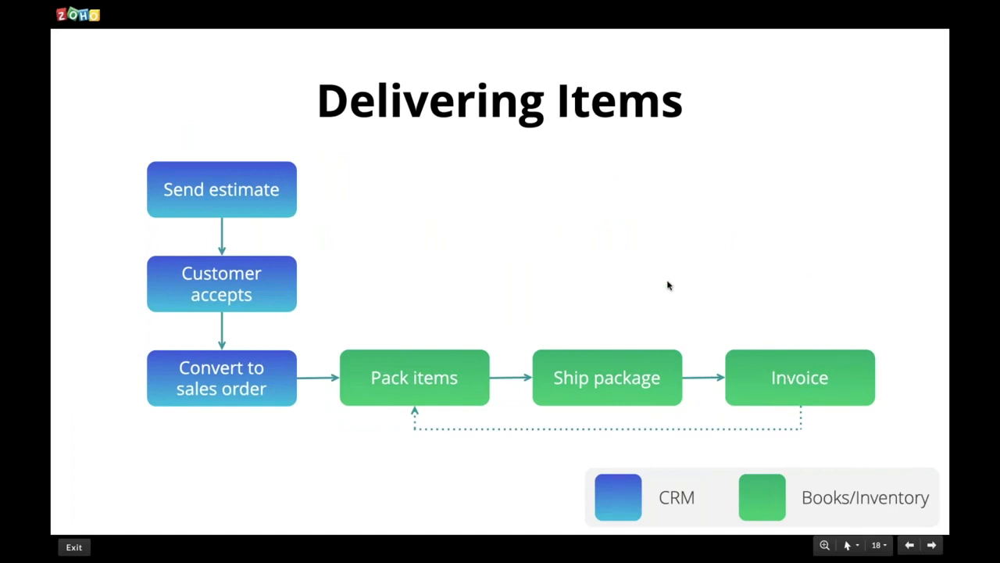
pyautogui.hotkey('ctrl', 'Right')
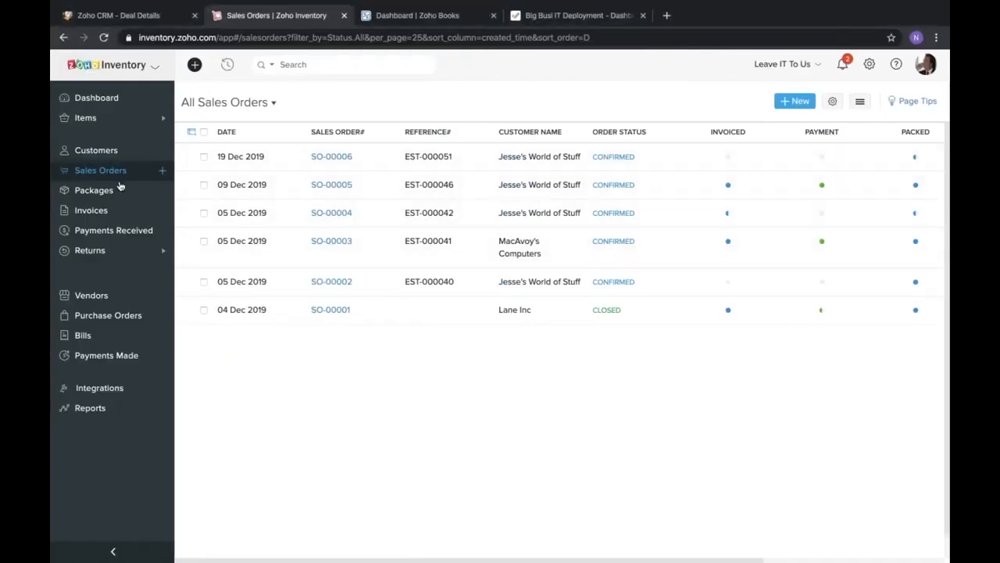
# Convert the 19 Dec 2019 sales order to an invoice, removing the HP computer and inkjet printer lines so only the Apple computers are billed.
pyautogui.click(341, 156)
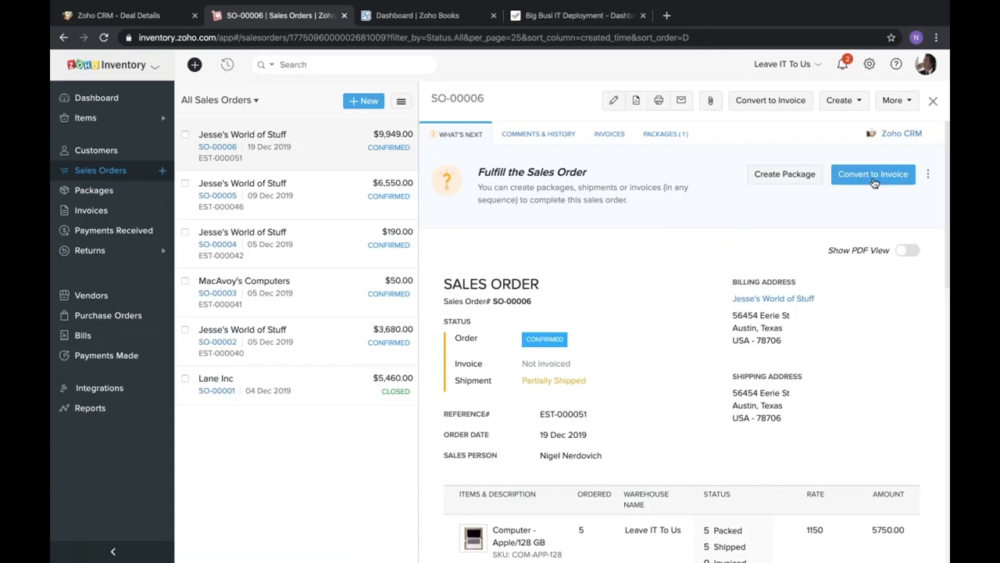
pyautogui.click(874, 176)
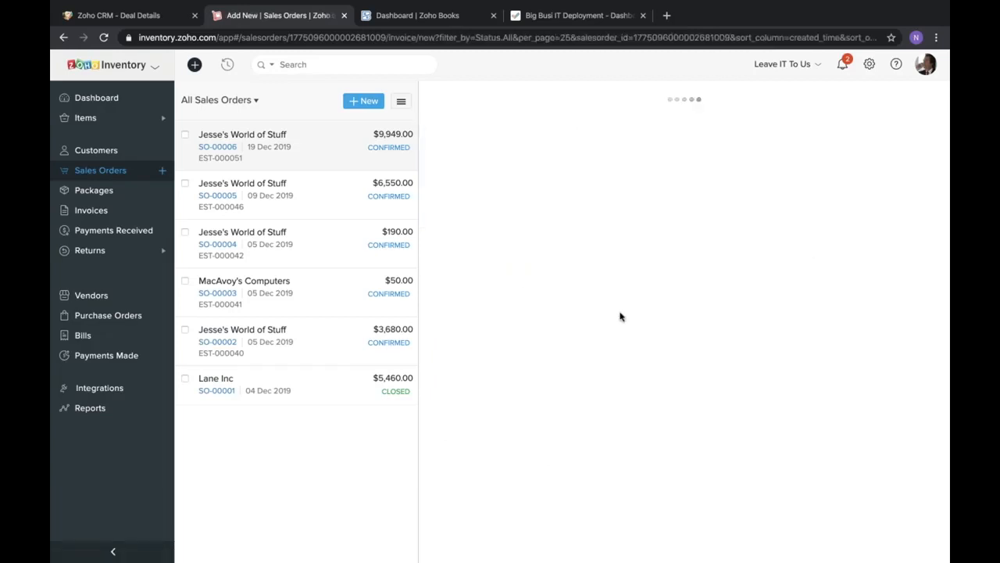
pyautogui.scroll(-3, 620, 316)
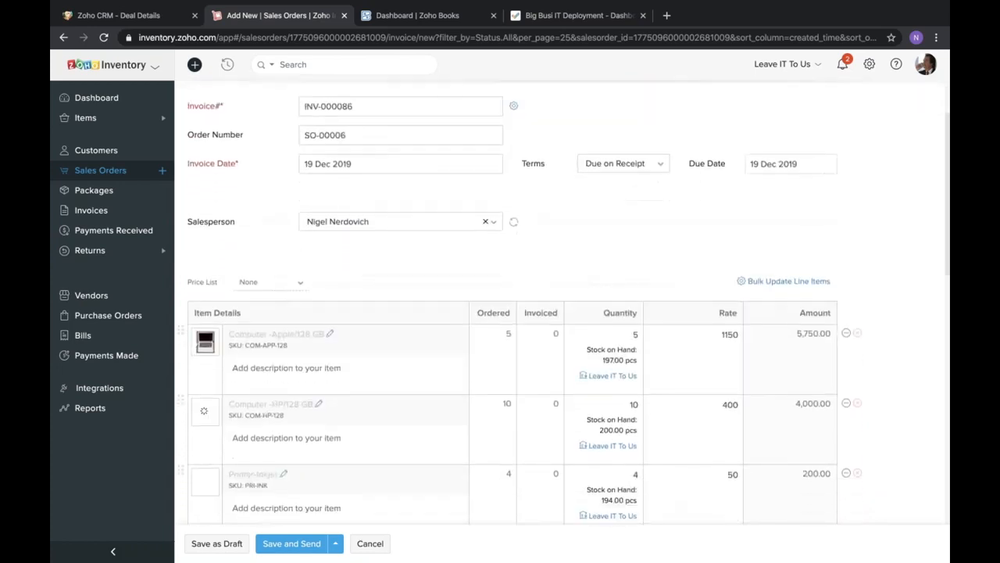
pyautogui.scroll(-1, 563, 301)
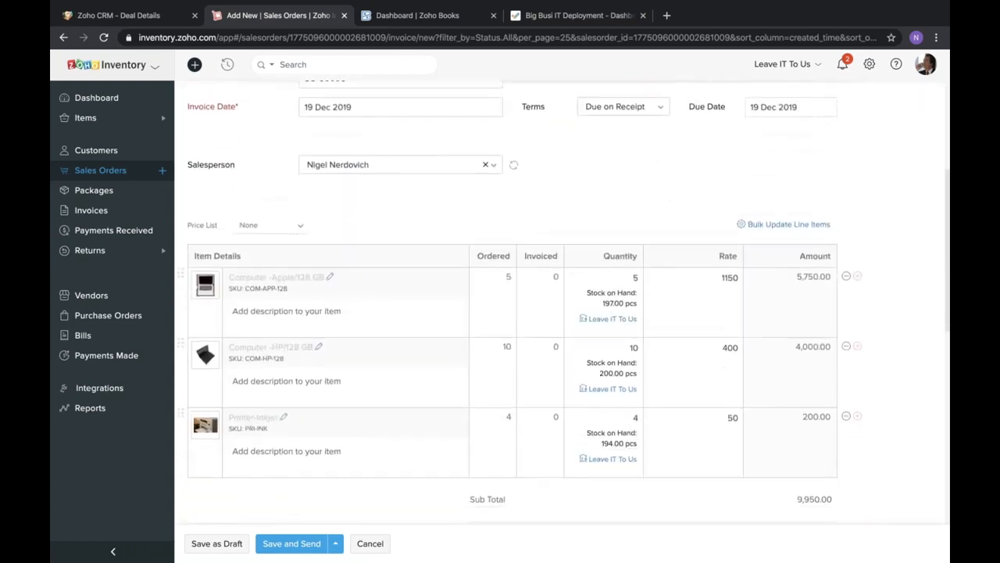
pyautogui.click(857, 347)
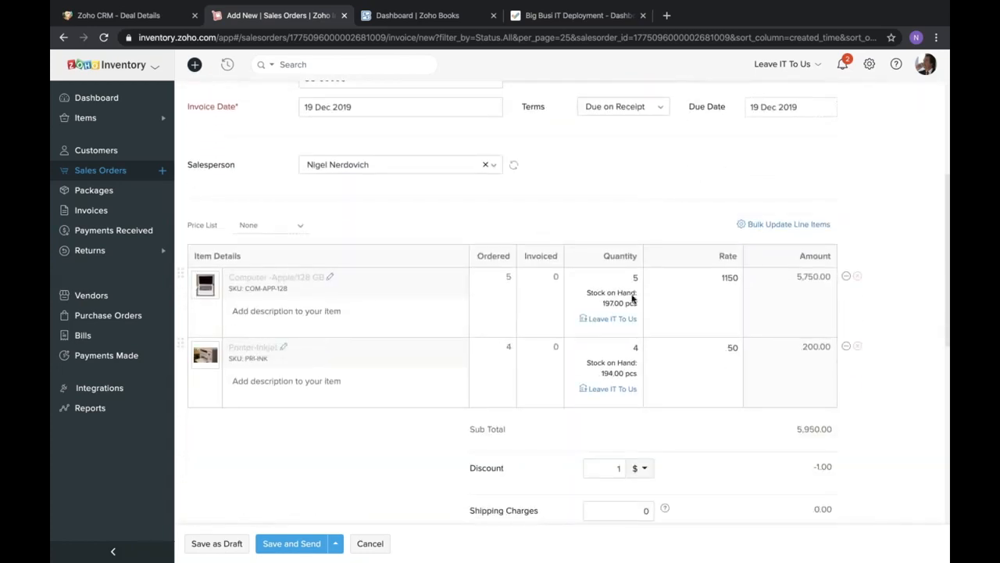
pyautogui.click(859, 348)
# Set the invoice's payment terms to Net 30.
pyautogui.scroll(2, 476, 284)
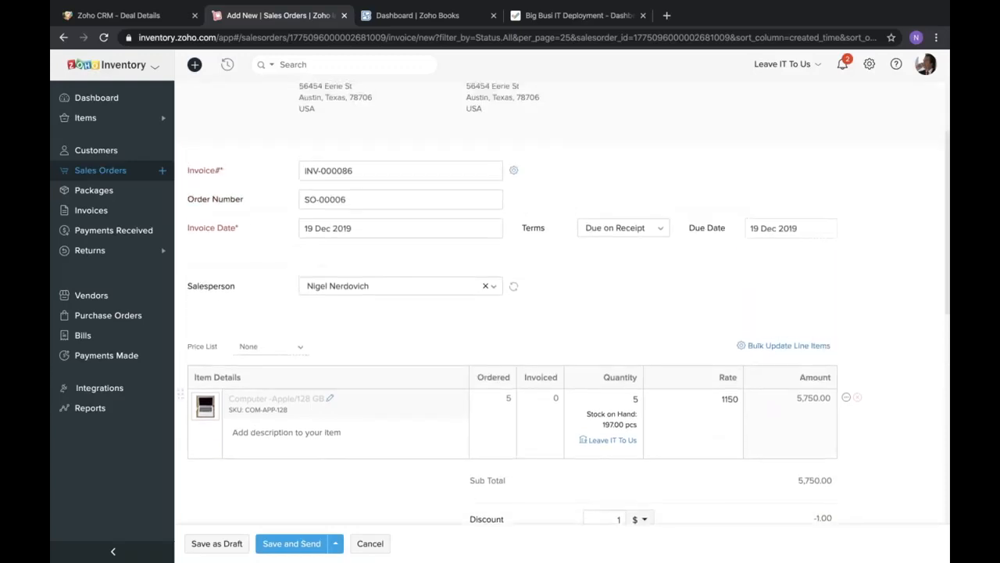
pyautogui.scroll(1, 525, 303)
pyautogui.click(631, 260)
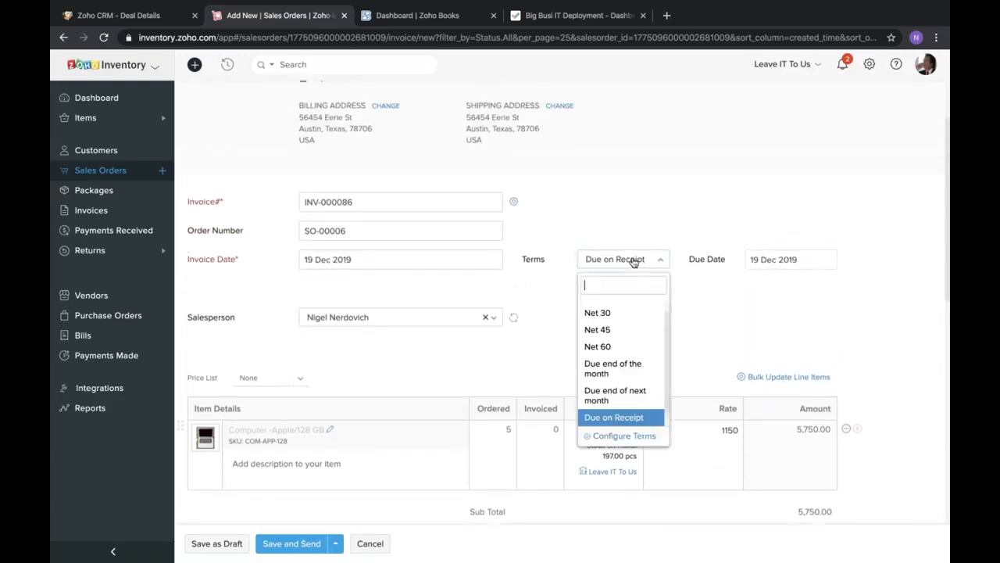
pyautogui.scroll(-1, 609, 418)
pyautogui.scroll(1, 626, 389)
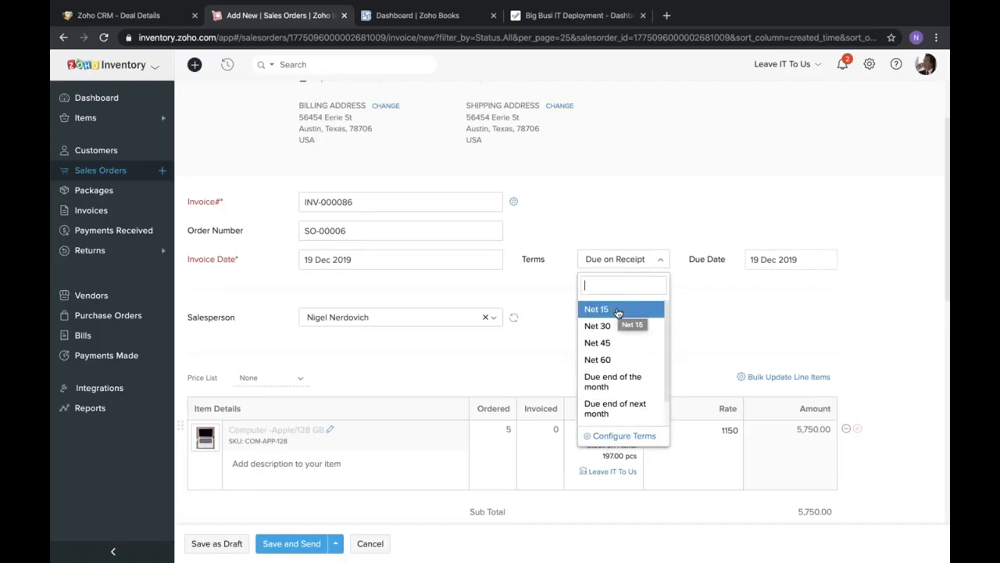
pyautogui.click(618, 325)
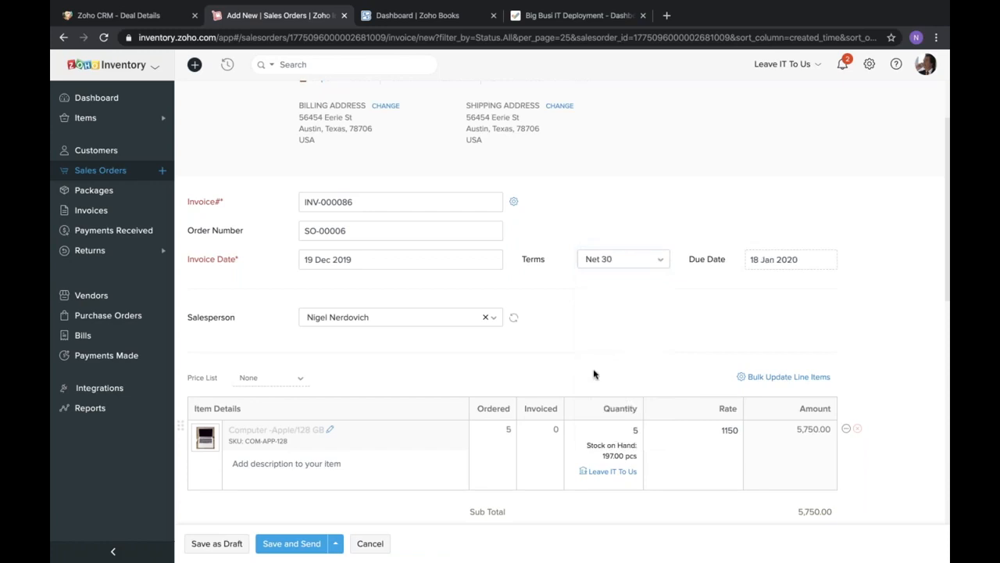
# Review the rest of the invoice form, save the invoice and email it to the customer's contact with the invoice PDF attached.
pyautogui.scroll(-5, 594, 374)
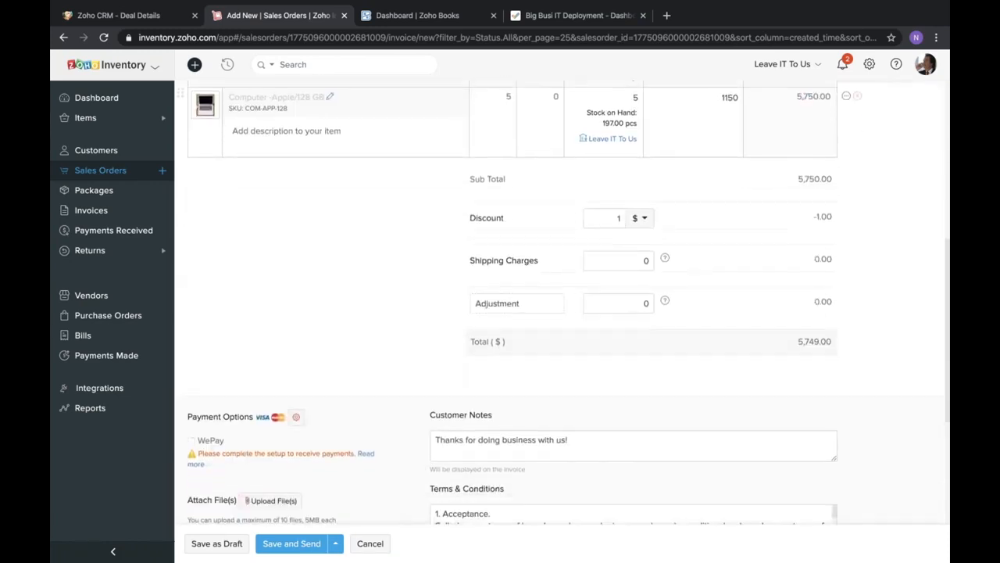
pyautogui.scroll(-2, 435, 363)
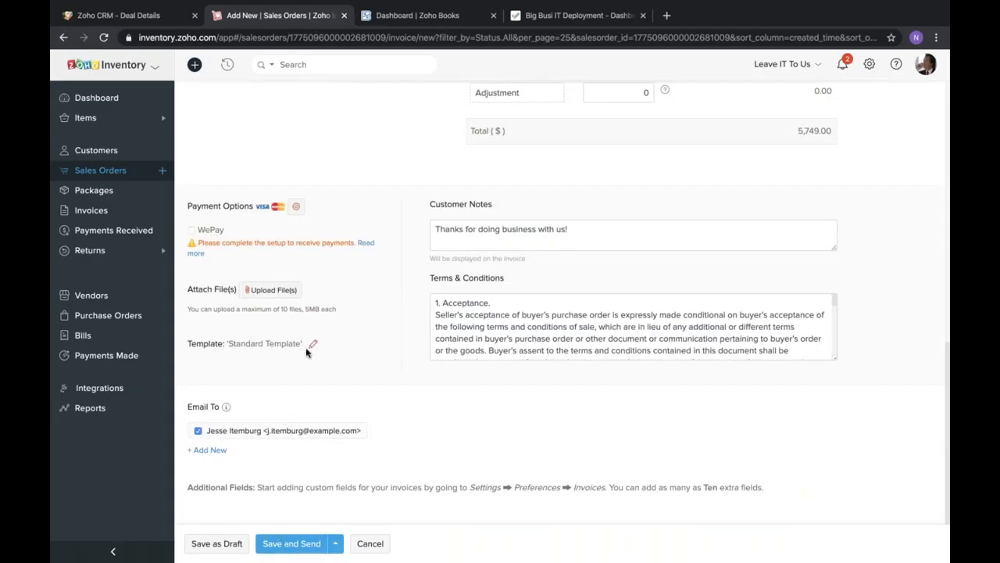
pyautogui.scroll(1, 242, 205)
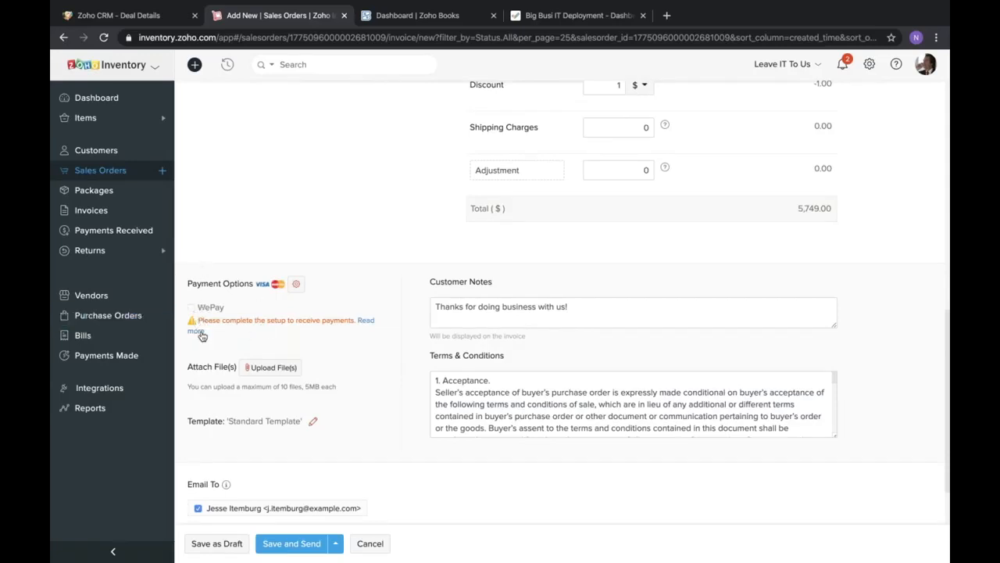
pyautogui.scroll(-1, 337, 329)
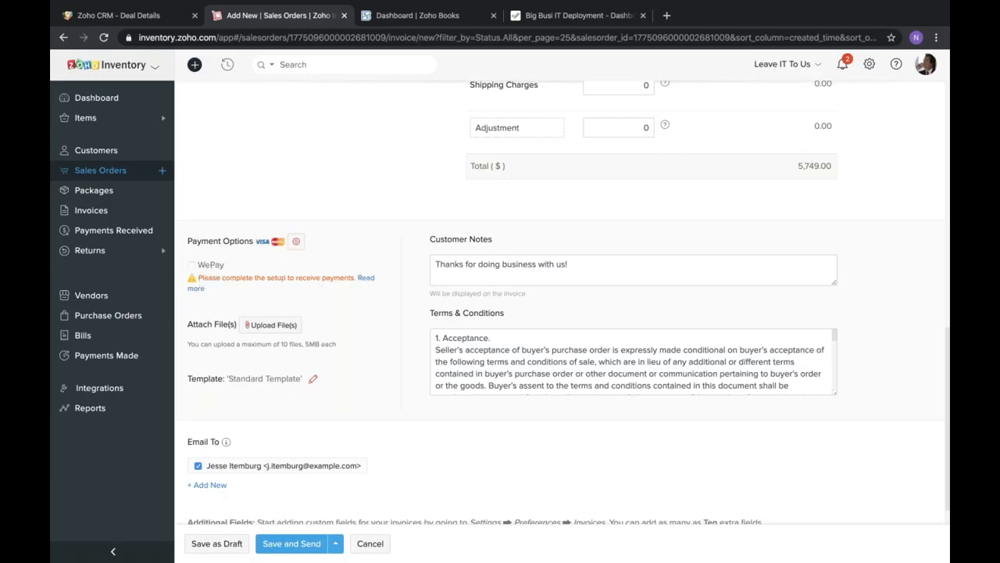
pyautogui.scroll(-1, 362, 267)
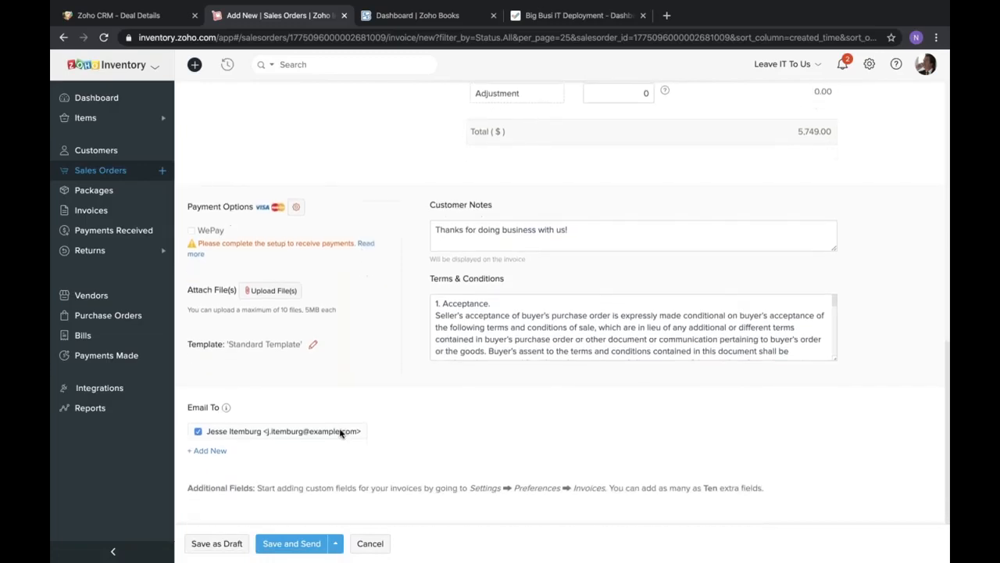
pyautogui.click(290, 543)
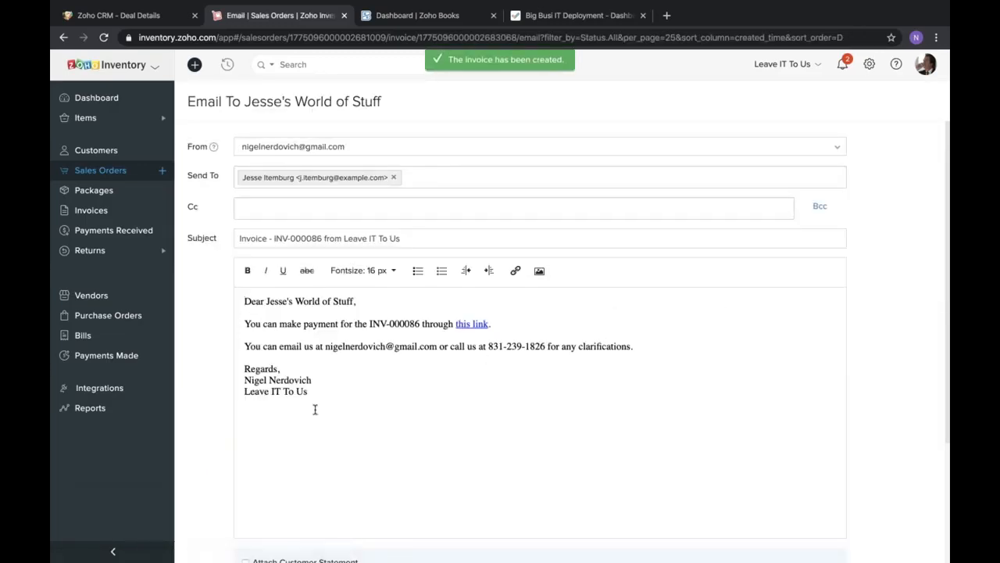
pyautogui.scroll(-3, 203, 403)
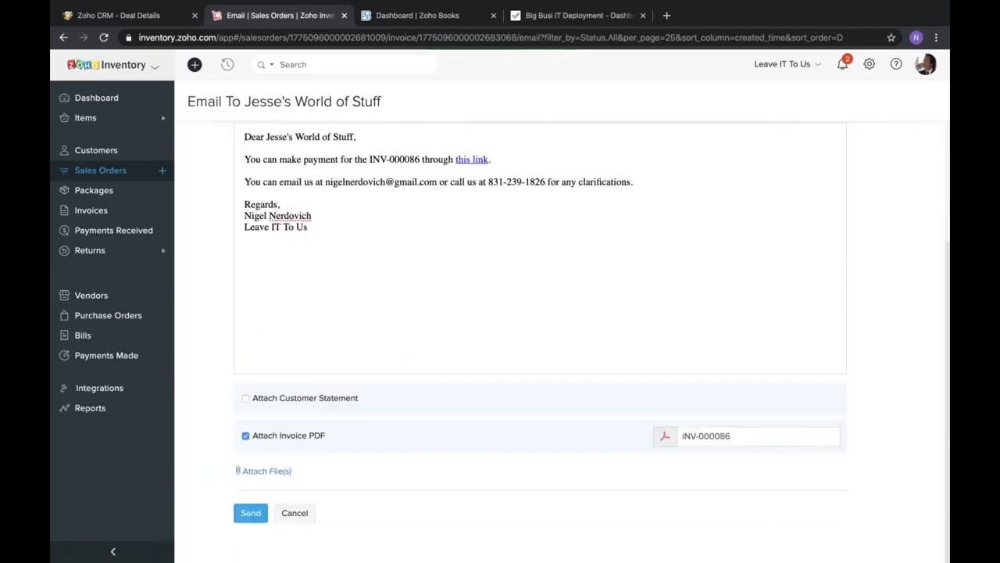
pyautogui.click(257, 513)
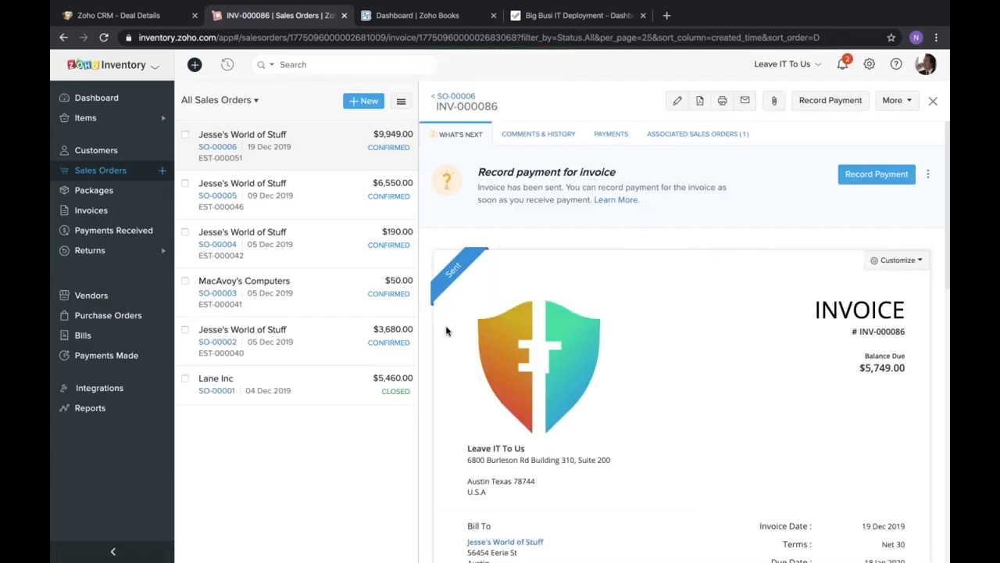
# Look over the sent invoice, start recording a payment for it and open the payment mode choices.
pyautogui.scroll(-3, 446, 331)
pyautogui.scroll(3, 449, 265)
pyautogui.click(865, 184)
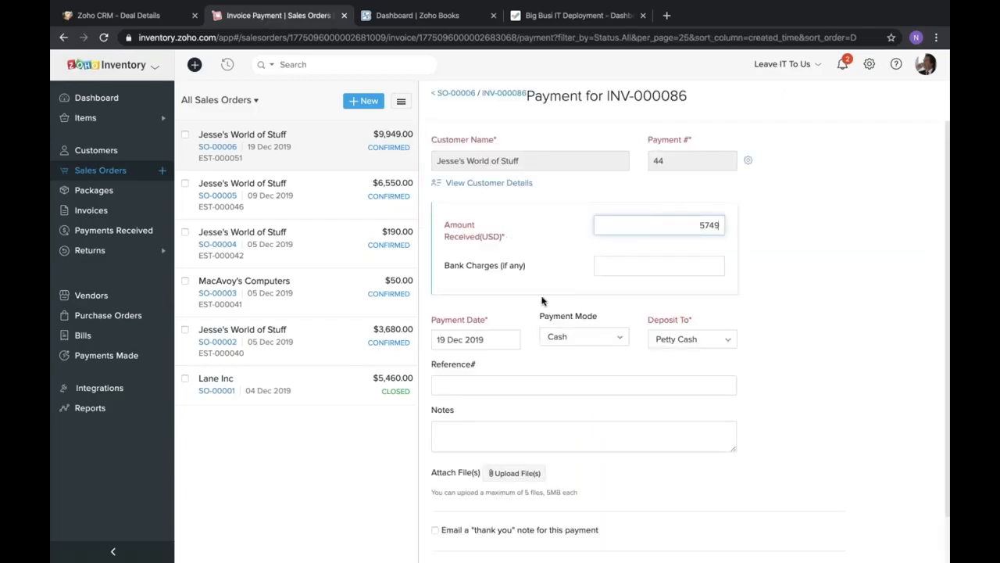
pyautogui.scroll(-1, 542, 301)
pyautogui.click(579, 311)
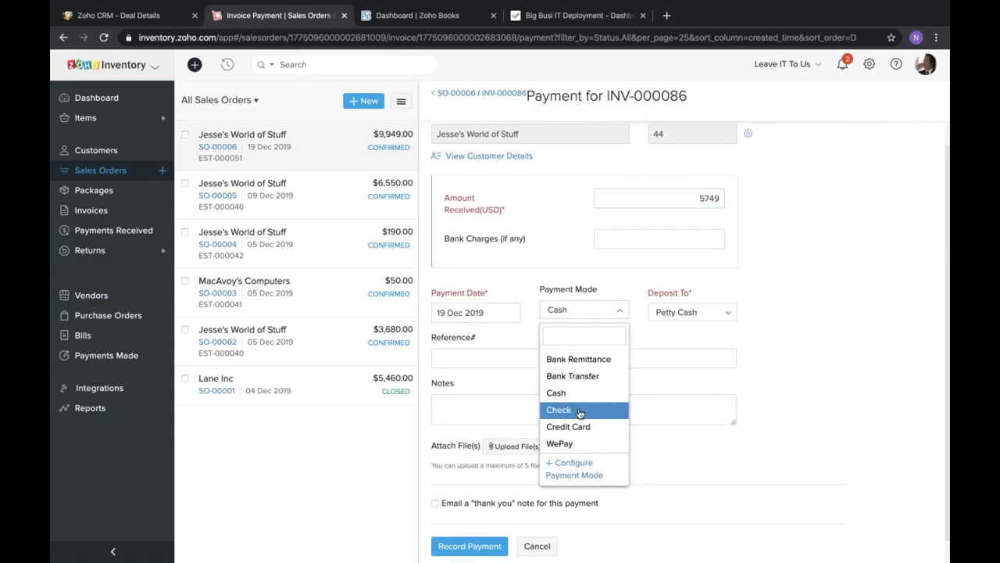
# Set the payment mode to Check and record the payment for the invoice.
pyautogui.click(580, 411)
pyautogui.scroll(-1, 483, 398)
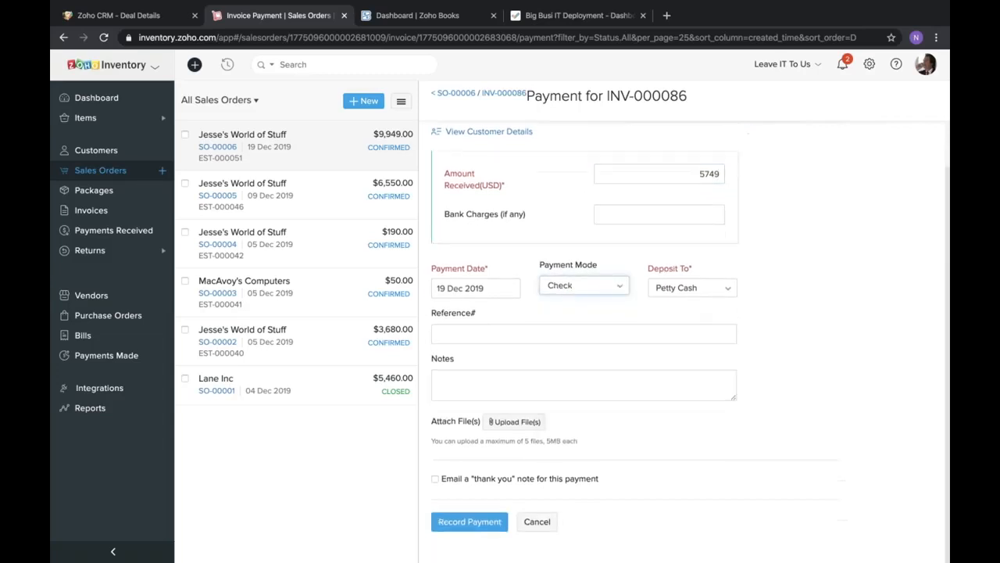
pyautogui.click(470, 521)
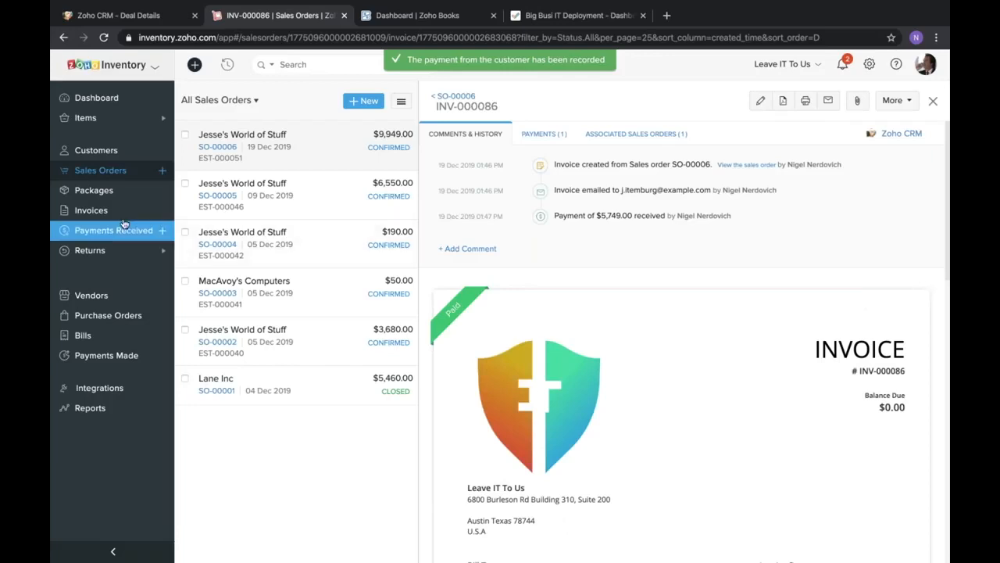
# Return to the list of all sales orders, reload it and open the 19 Dec 2019 order for Jesse's World of Stuff.
pyautogui.click(104, 171)
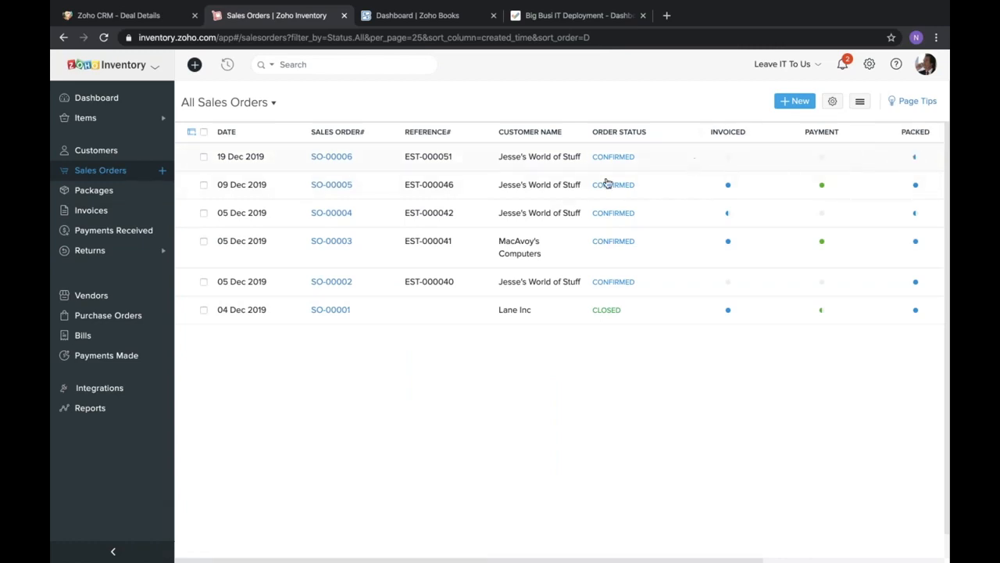
pyautogui.press('super+r')
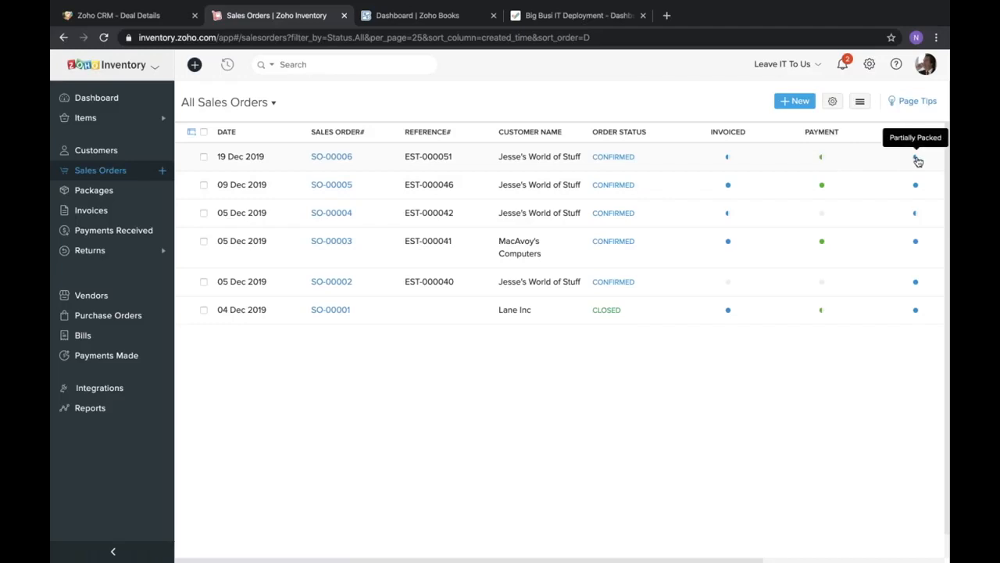
pyautogui.click(655, 160)
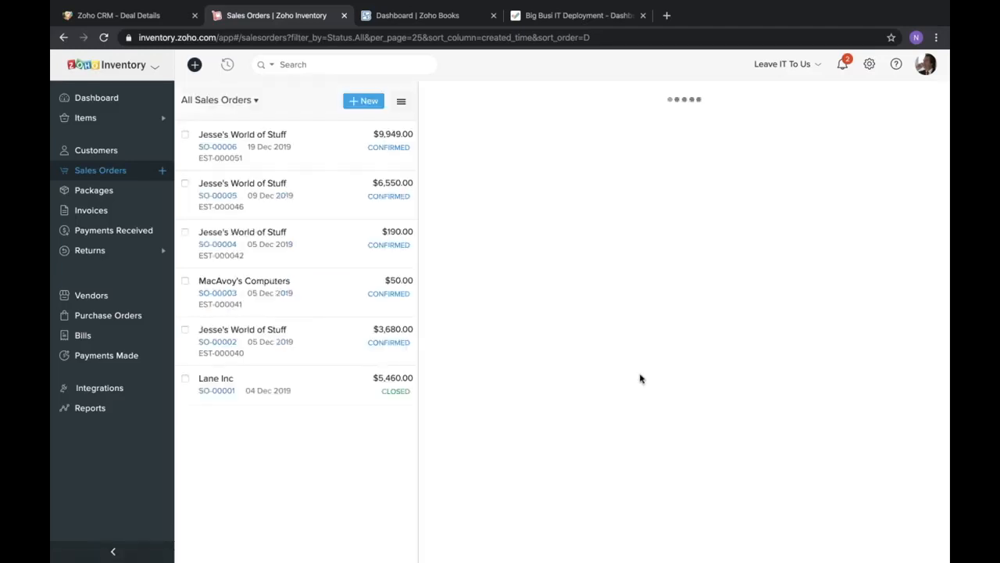
# Examine the sales order's packed, shipped and invoiced status for each item, along with its overall invoice and shipment status.
pyautogui.scroll(-5, 638, 377)
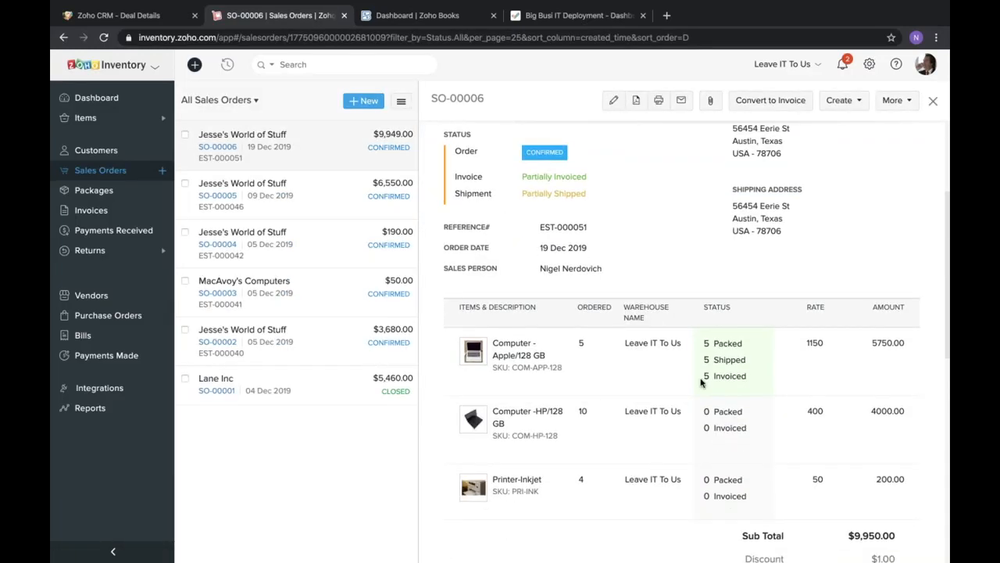
pyautogui.scroll(-2, 701, 381)
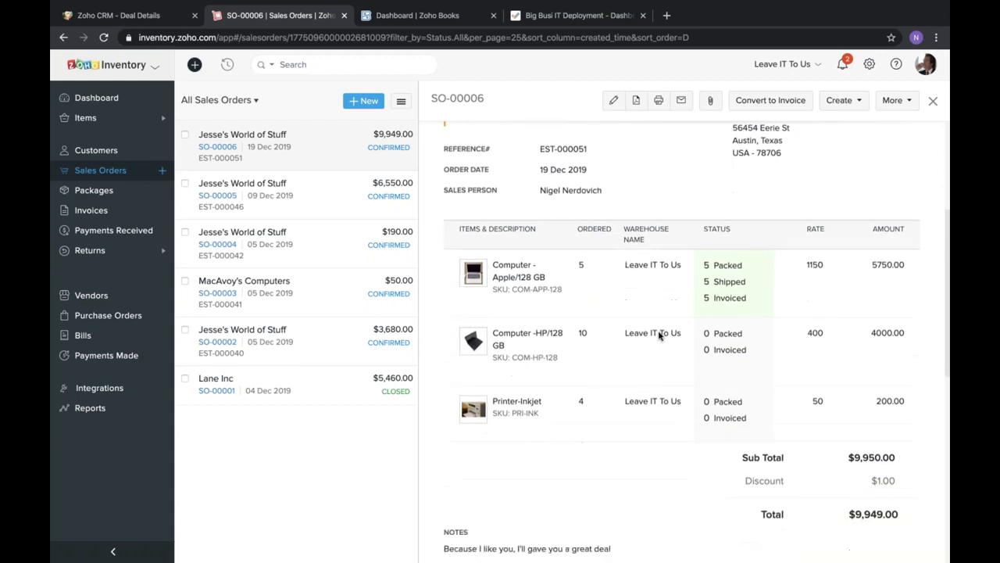
pyautogui.tripleClick(715, 256)
pyautogui.tripleClick(713, 271)
pyautogui.click(705, 374)
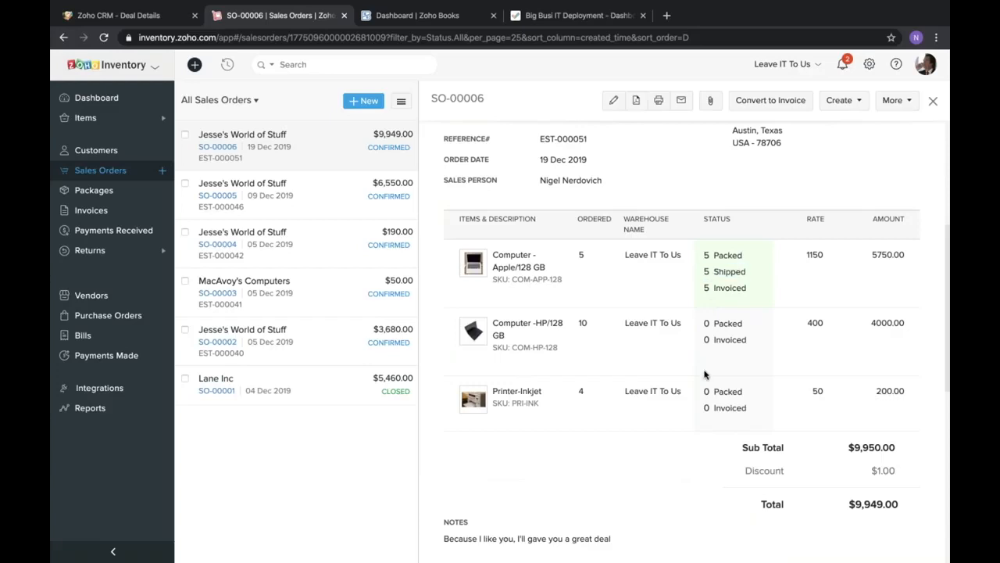
pyautogui.scroll(-2, 705, 376)
pyautogui.scroll(2, 705, 381)
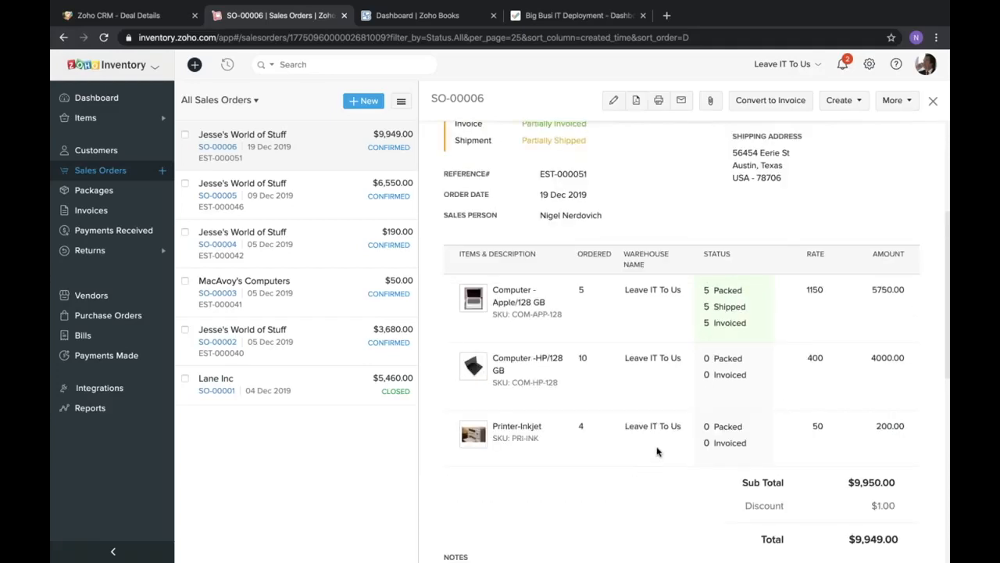
pyautogui.scroll(-2, 657, 451)
pyautogui.scroll(7, 654, 391)
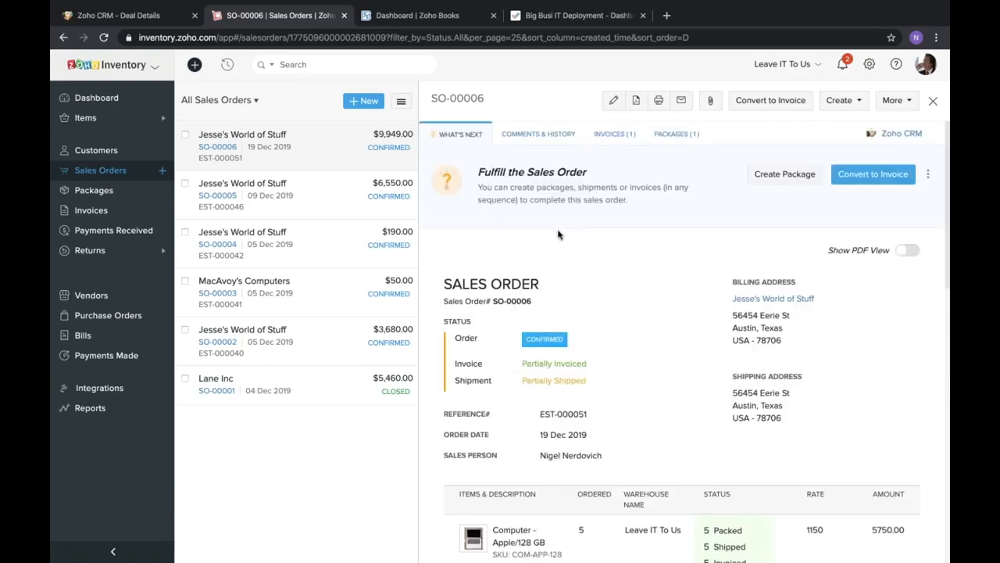
pyautogui.scroll(-2, 560, 238)
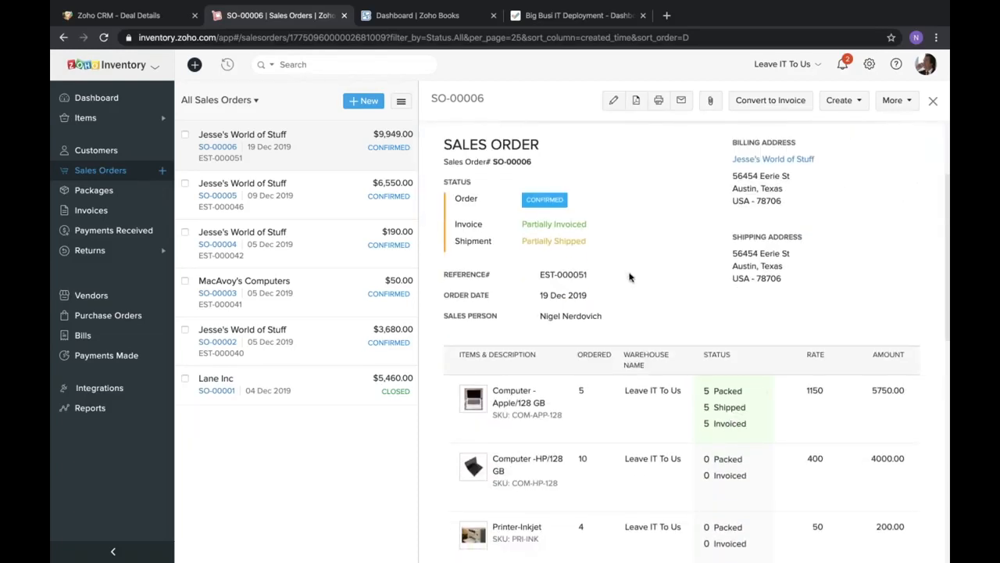
pyautogui.scroll(2, 630, 277)
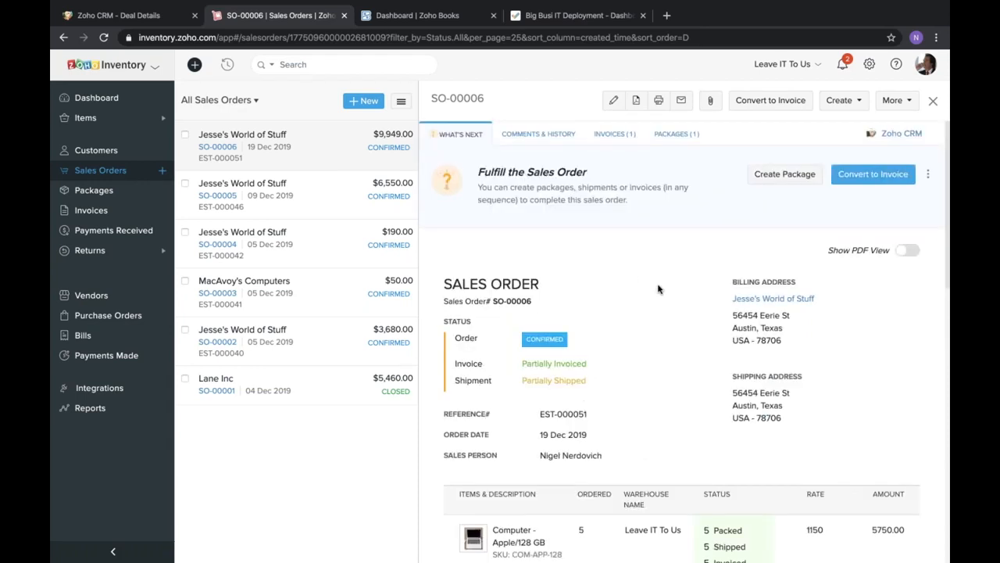
pyautogui.scroll(-1, 658, 289)
pyautogui.scroll(1, 658, 290)
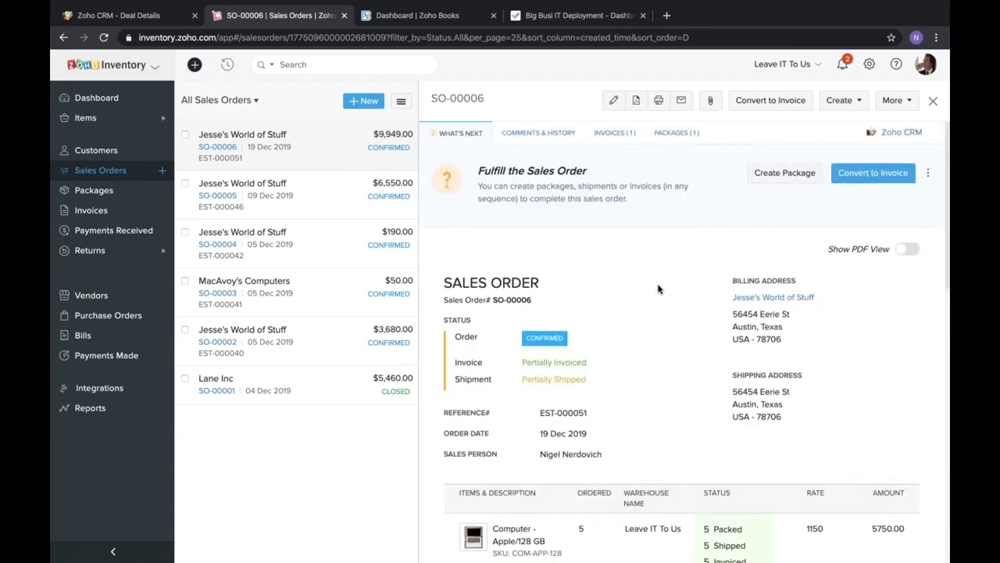
# Switch to the A lotta items deal in Zoho CRM and refresh its Zoho Finance records to review the sales order and invoice.
pyautogui.click(144, 17)
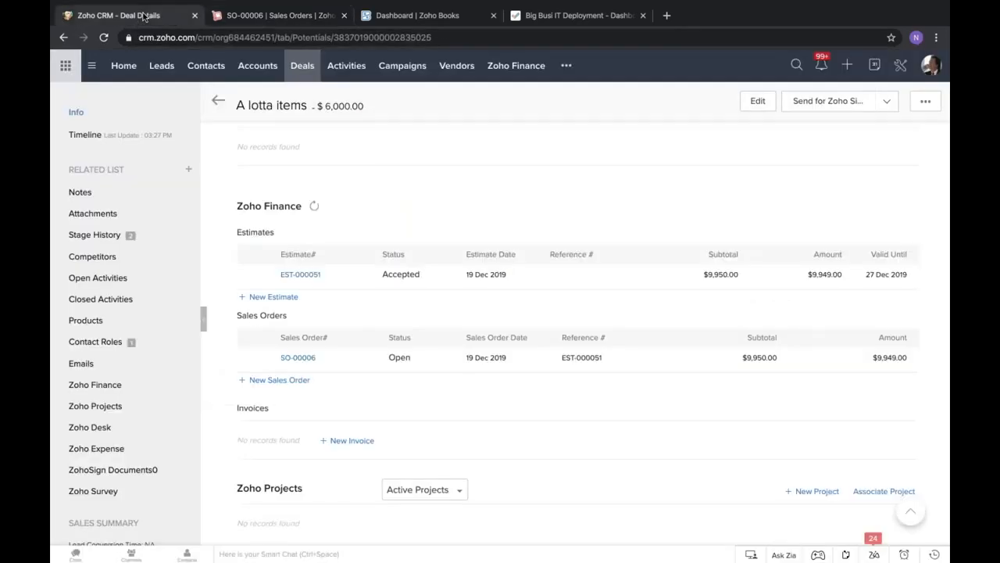
pyautogui.click(314, 207)
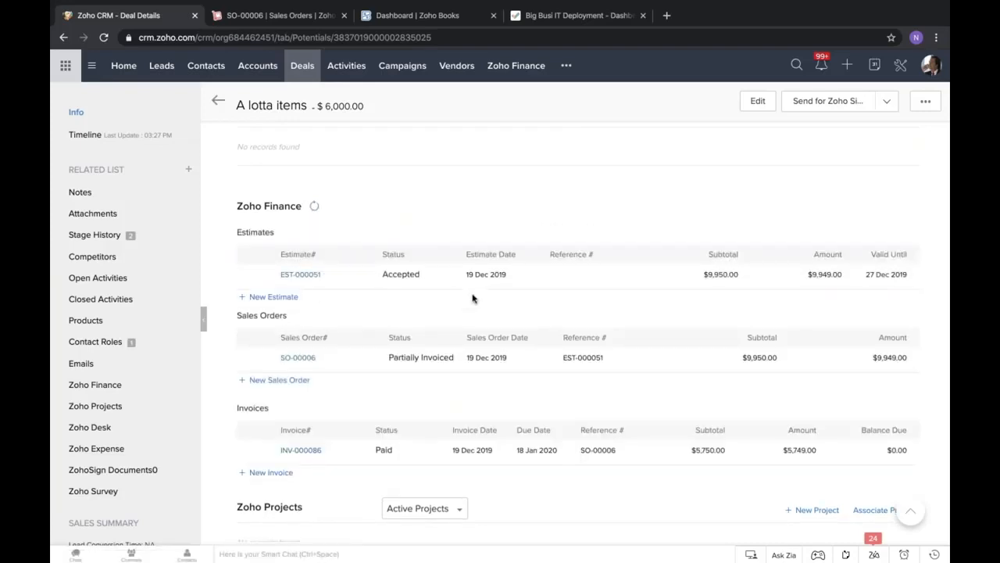
pyautogui.scroll(-1, 458, 290)
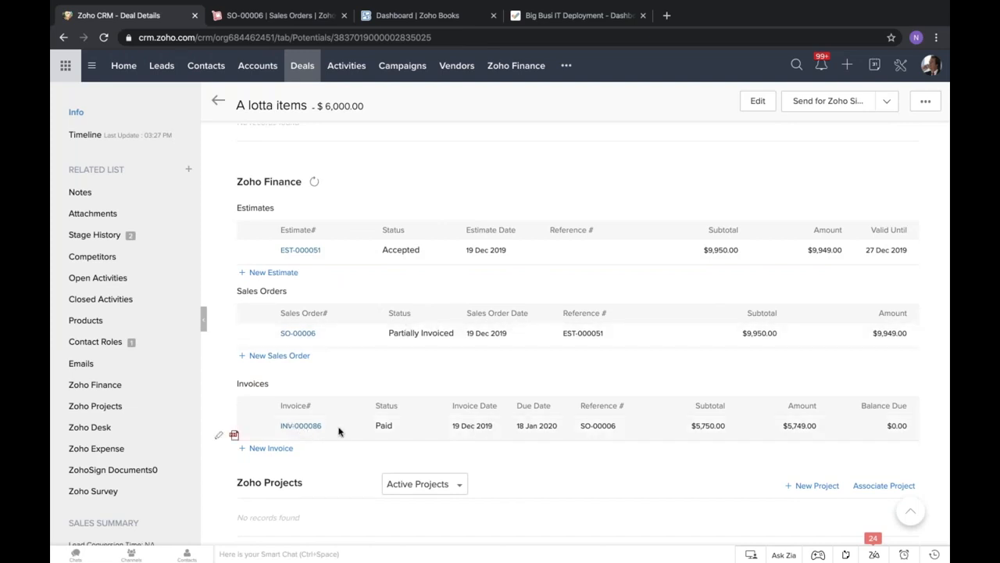
# Open the record of the deal's contact person.
pyautogui.scroll(15, 489, 369)
pyautogui.scroll(5, 489, 368)
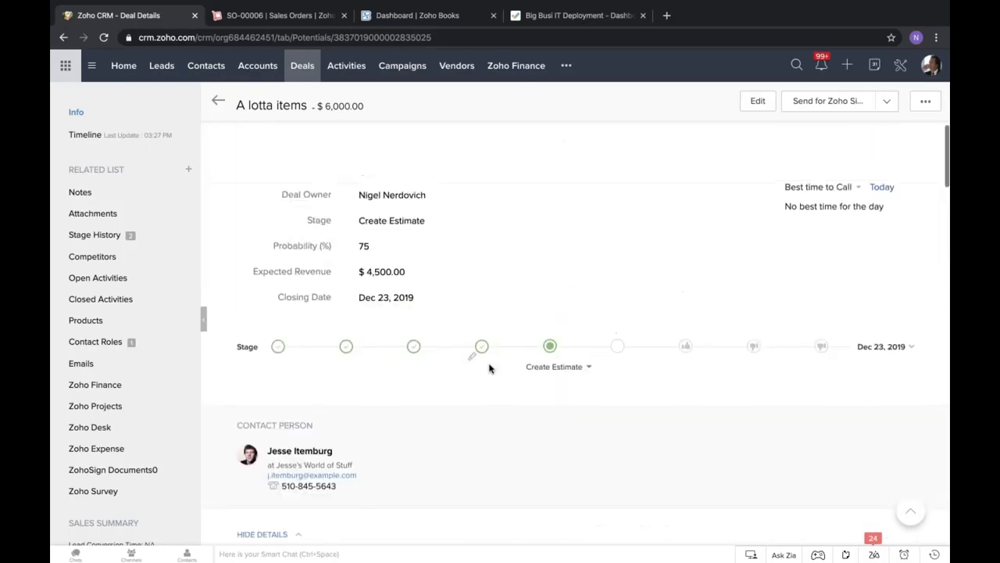
pyautogui.click(300, 457)
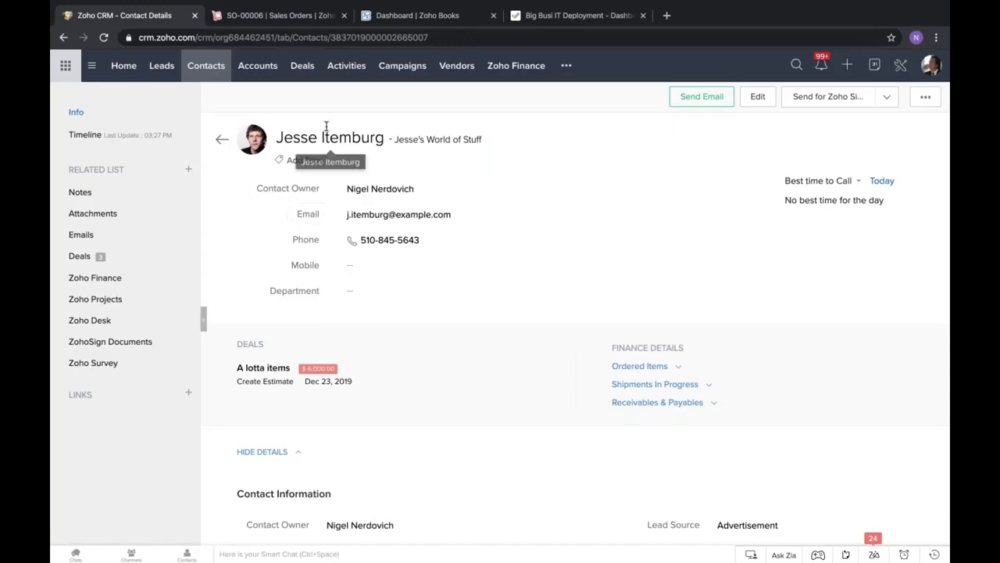
# Review the contact's finance details: ordered items, shipments in progress, and receivables and payables.
pyautogui.click(658, 372)
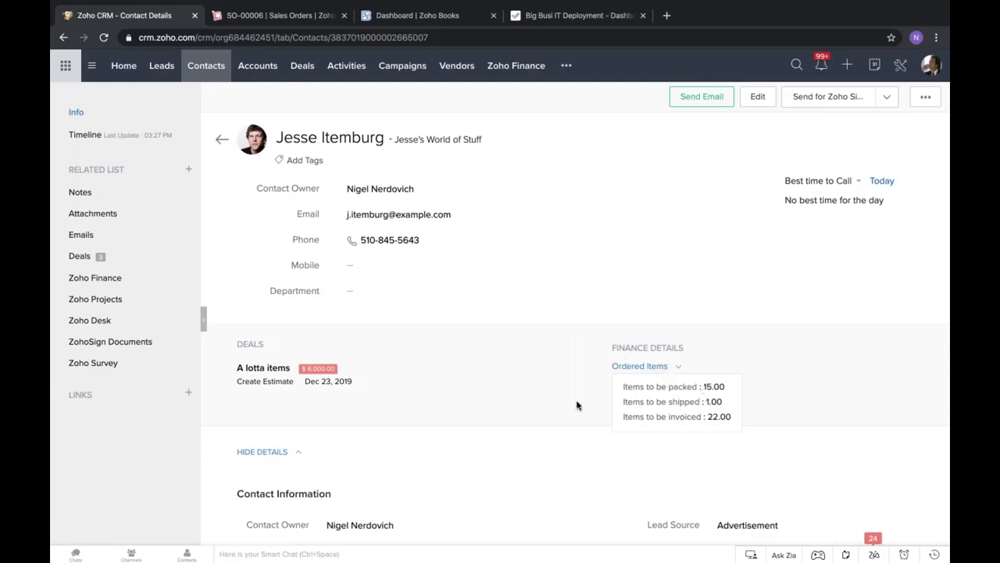
pyautogui.click(639, 388)
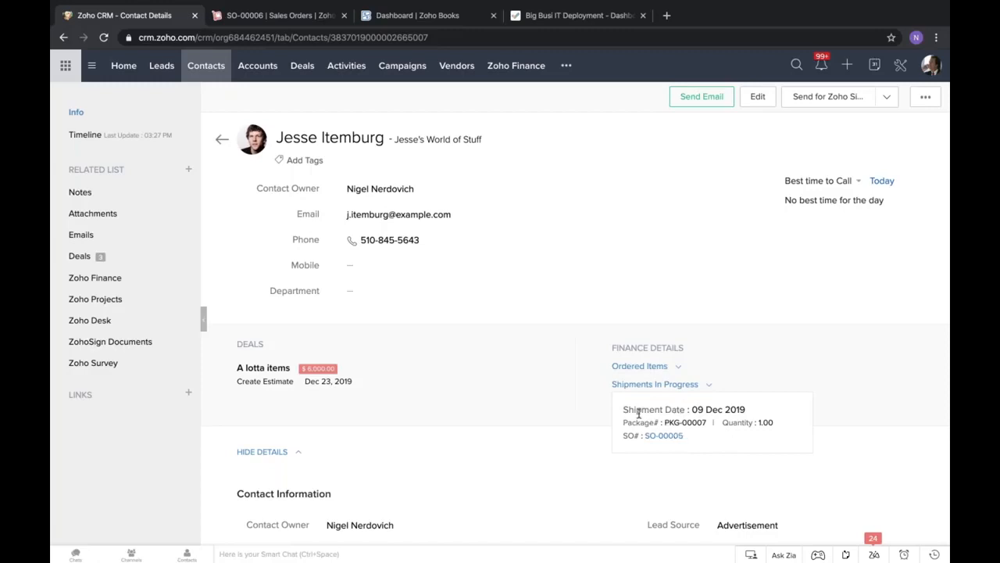
pyautogui.click(647, 404)
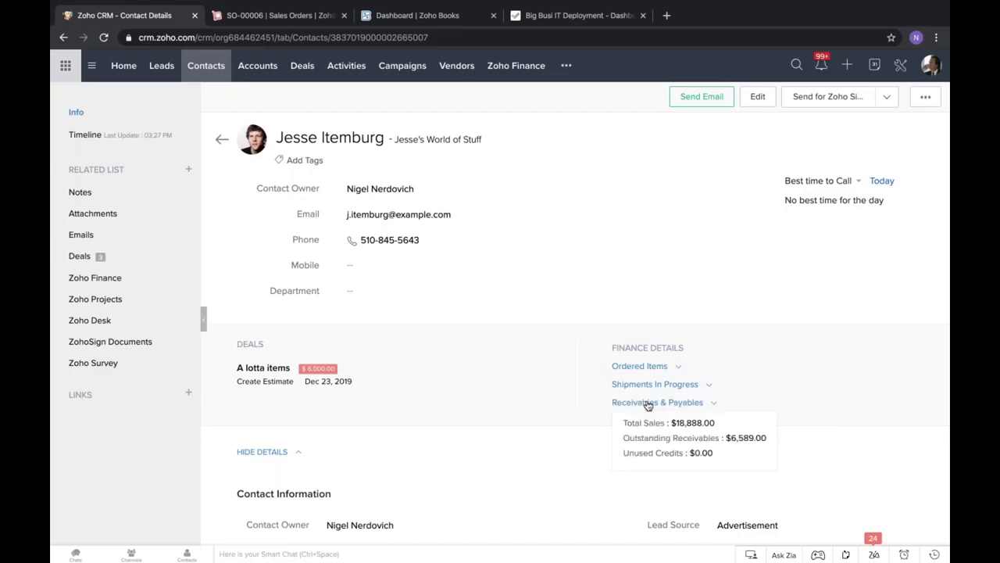
pyautogui.click(697, 424)
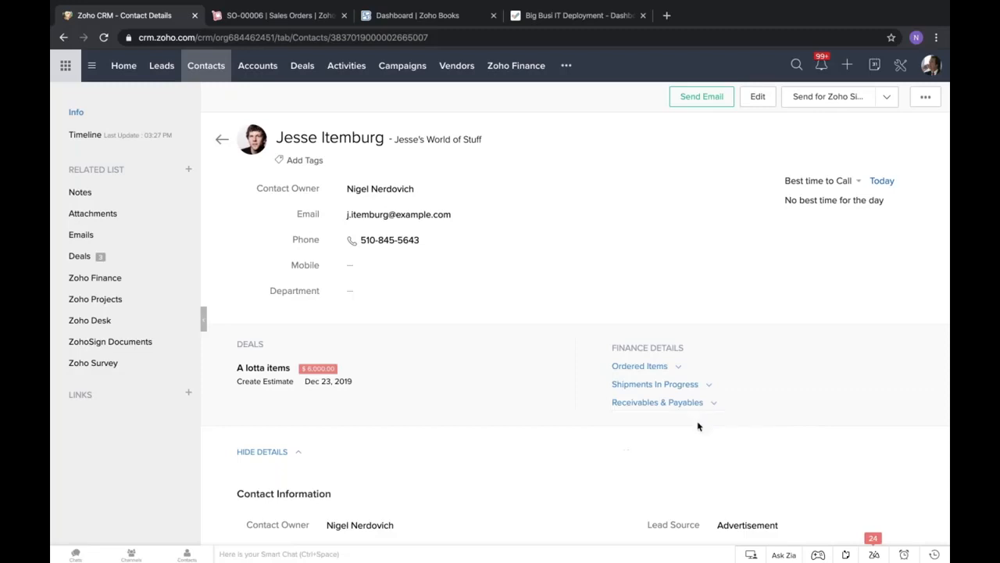
pyautogui.click(693, 406)
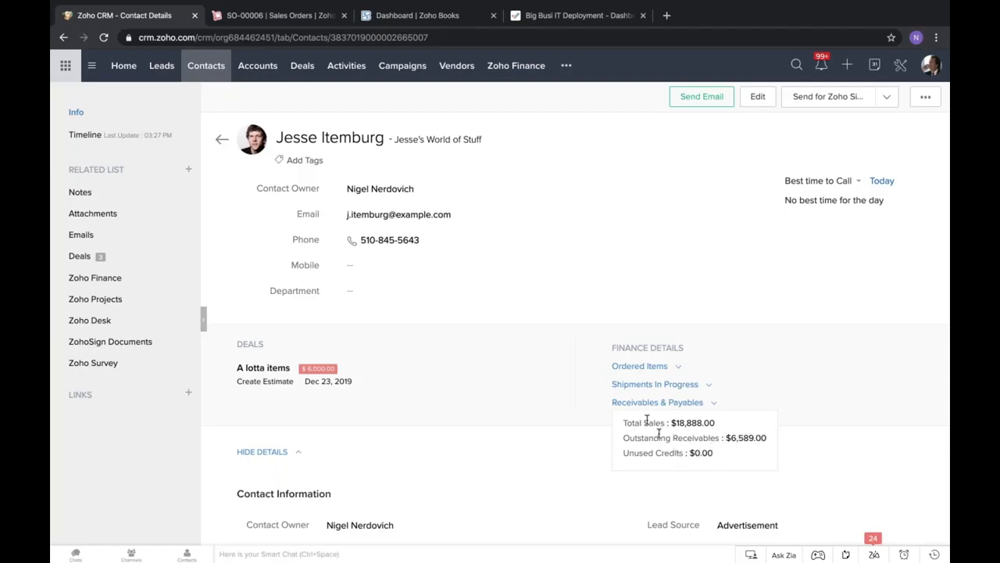
pyautogui.click(553, 385)
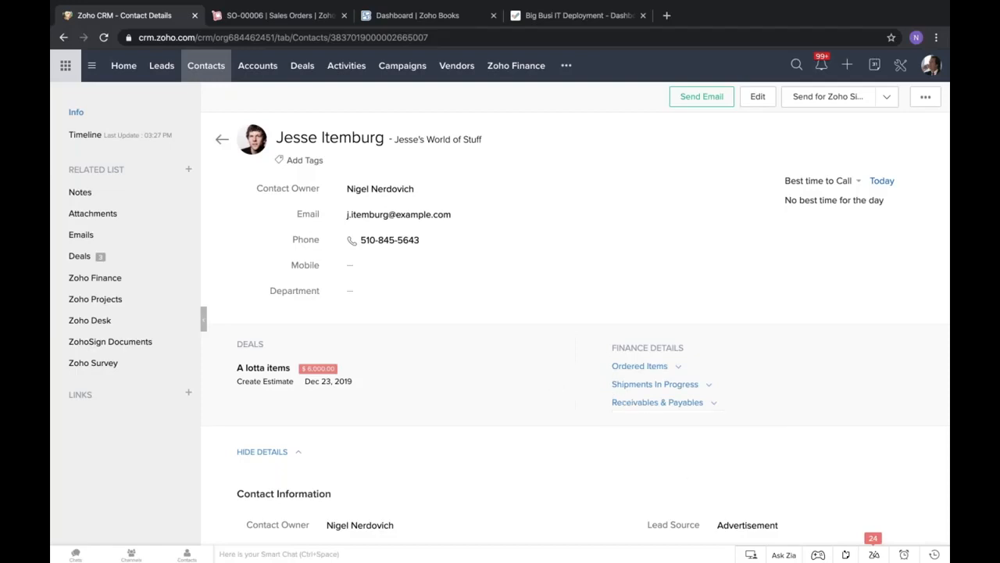
pyautogui.click(676, 404)
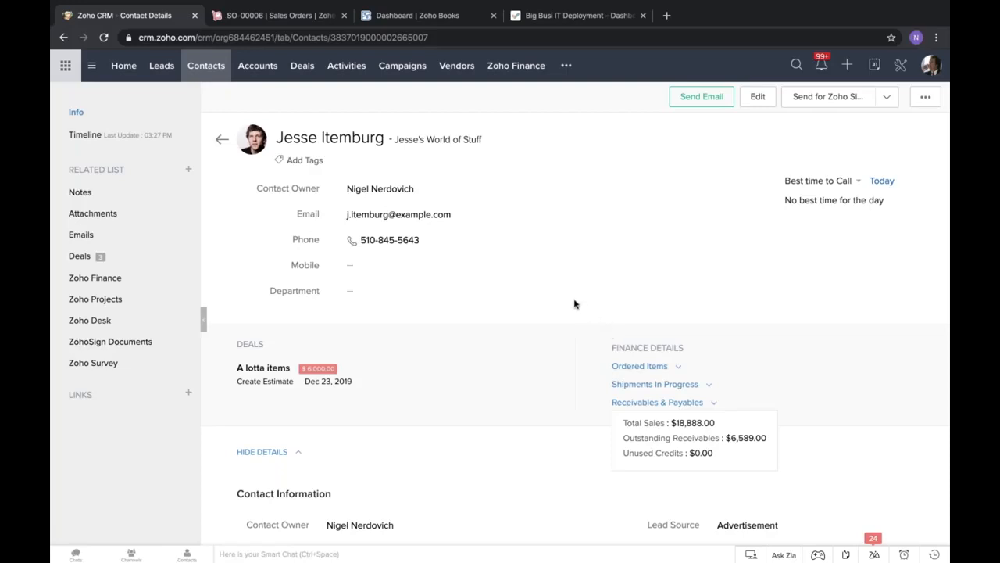
pyautogui.click(670, 386)
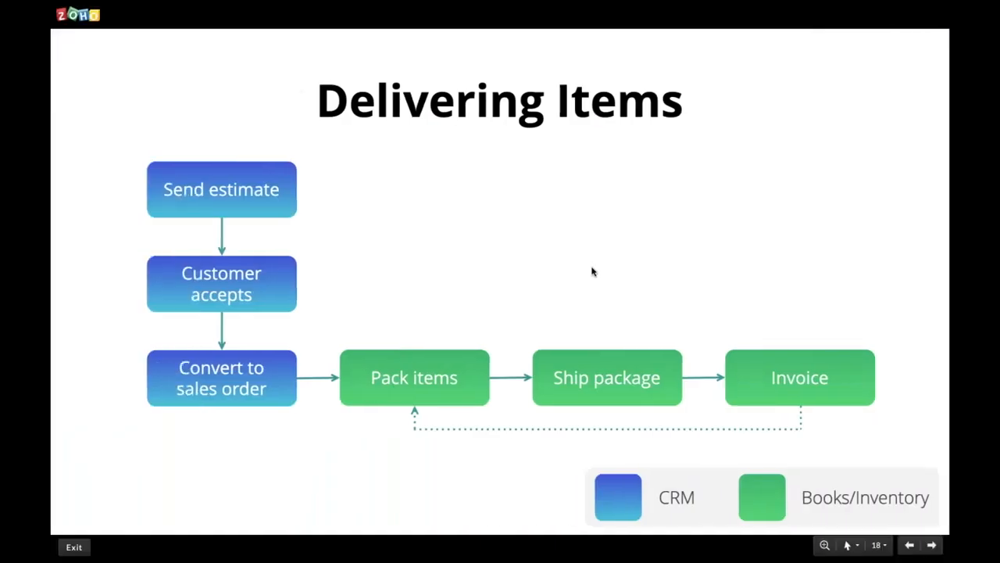
pyautogui.click(933, 547)
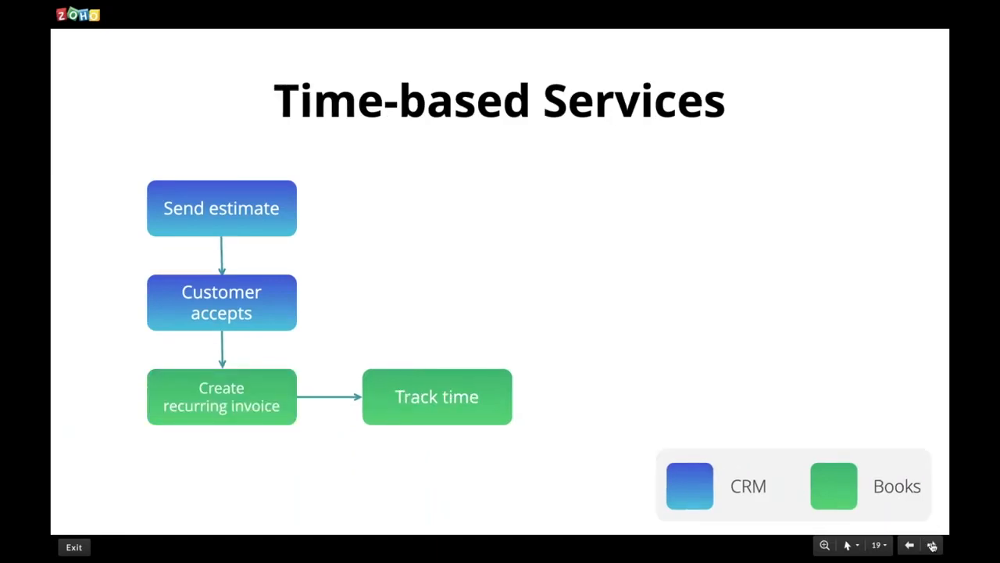
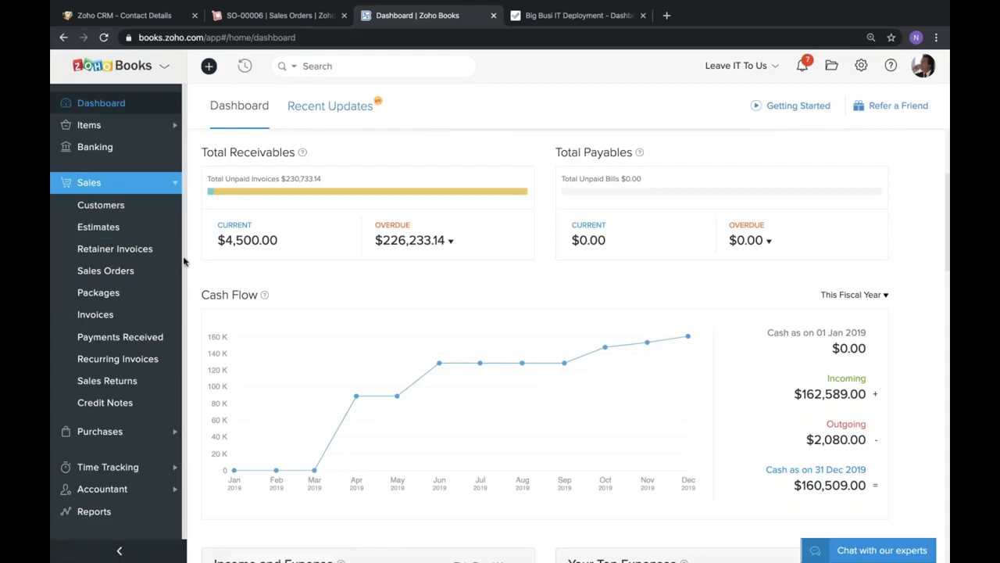
# Start a new time-tracking project and select Curtis Co as its customer.
pyautogui.click(144, 473)
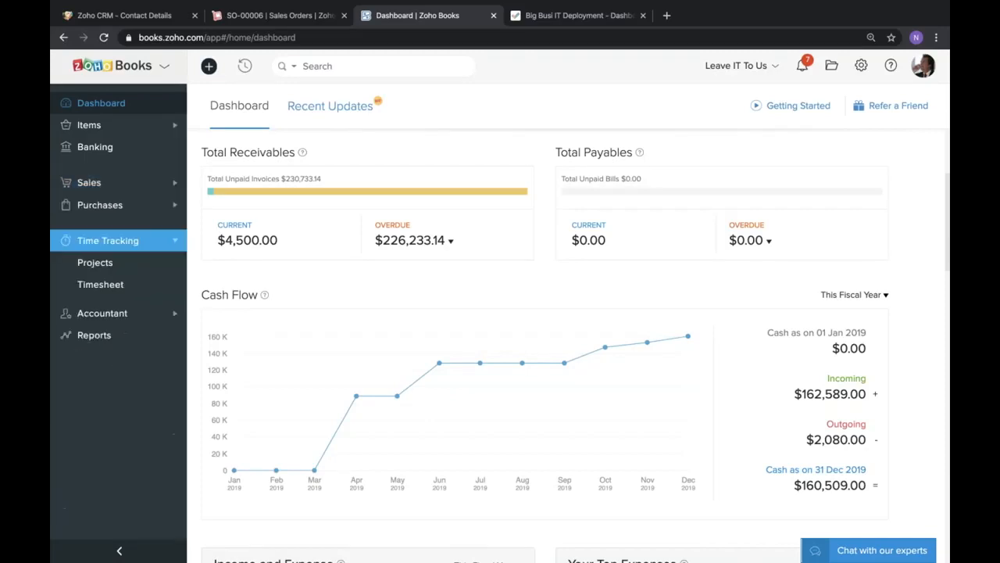
pyautogui.click(87, 264)
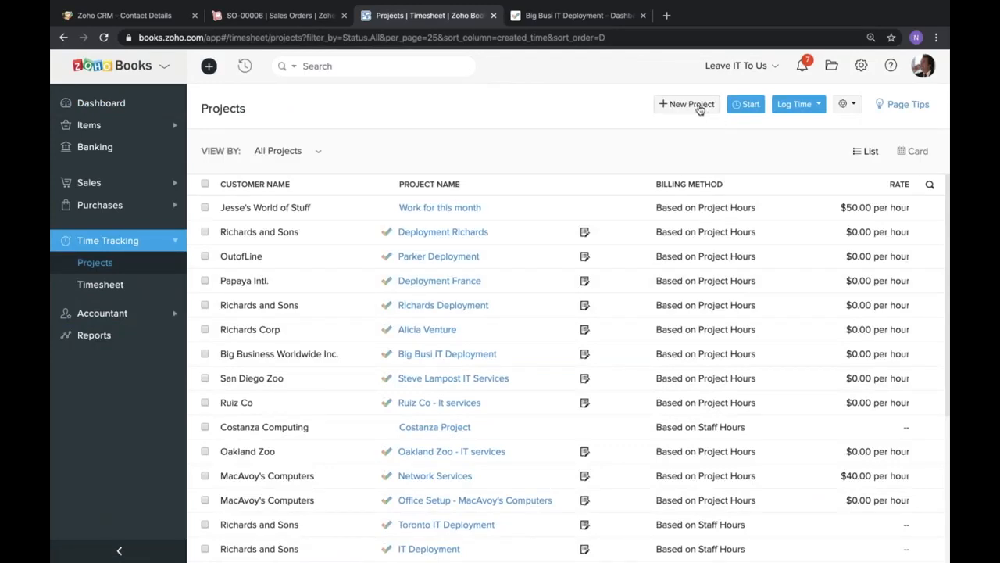
pyautogui.click(707, 108)
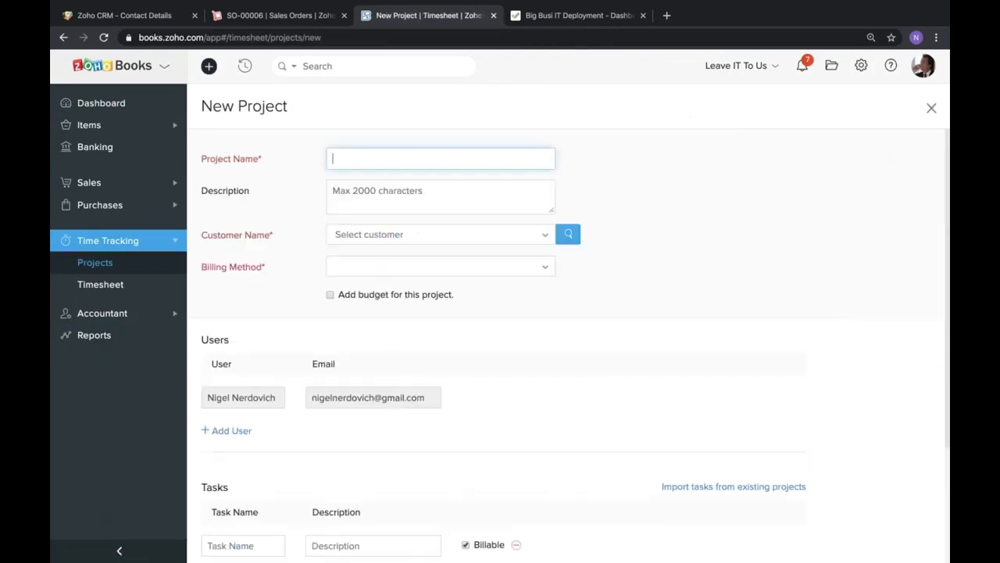
pyautogui.click(384, 237)
pyautogui.scroll(-3, 399, 328)
pyautogui.scroll(-3, 399, 328)
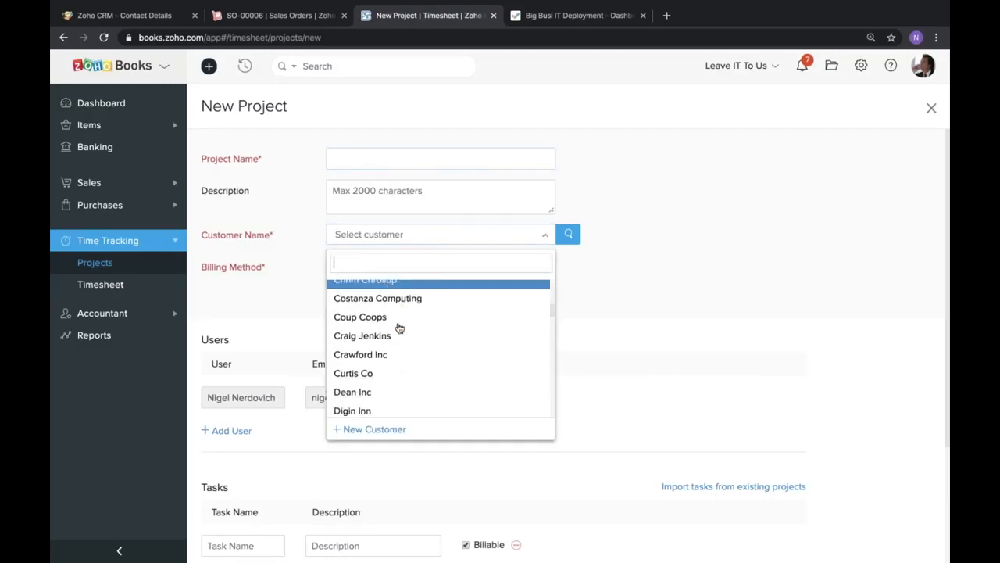
pyautogui.click(393, 383)
# Name the project Hourly Work for Curtis.
pyautogui.click(373, 157)
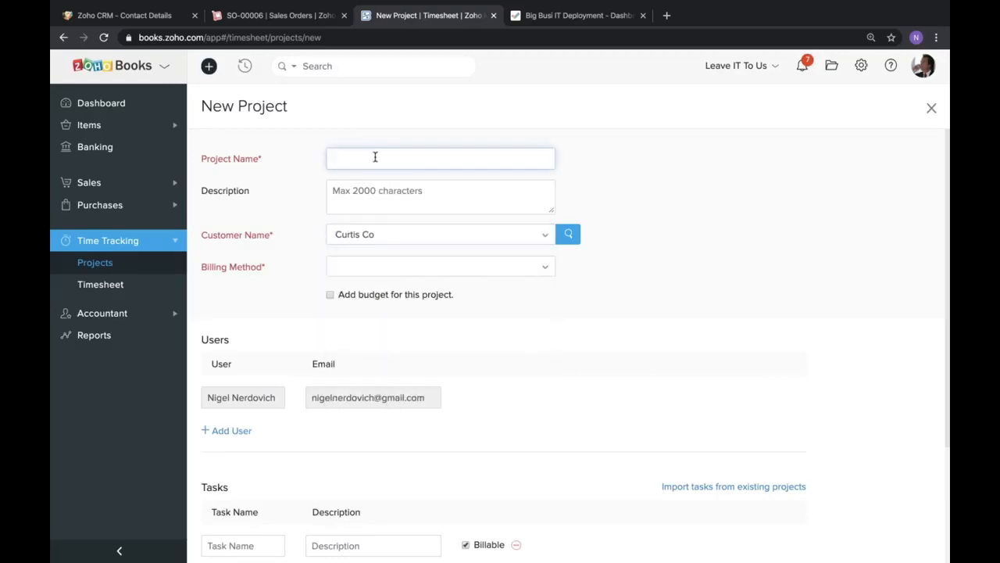
pyautogui.write('Hourly Work for Curtis')
pyautogui.click(355, 201)
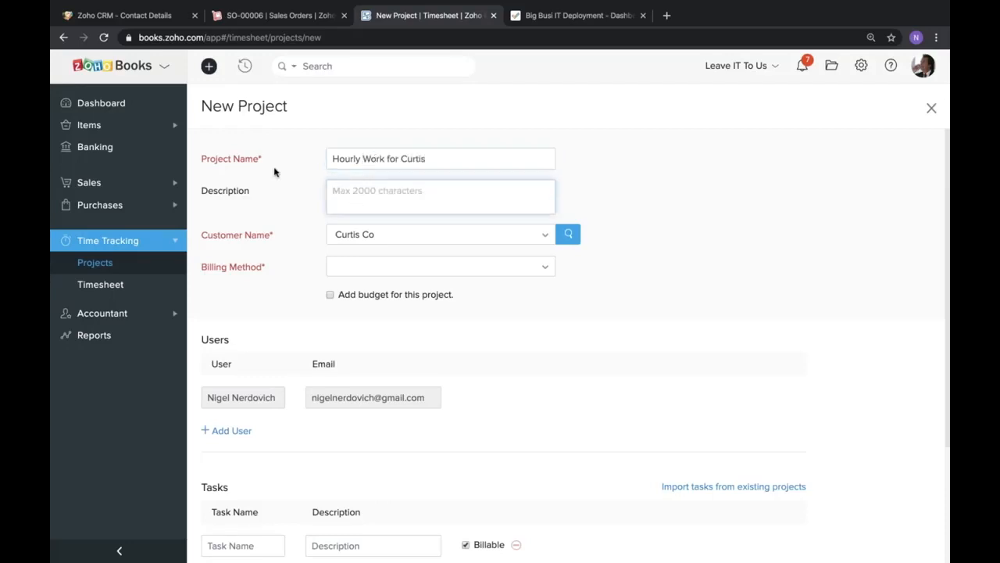
# Set the project's billing method to Based on Project Hours with a rate of 50 USD per hour.
pyautogui.scroll(-1, 275, 172)
pyautogui.click(378, 233)
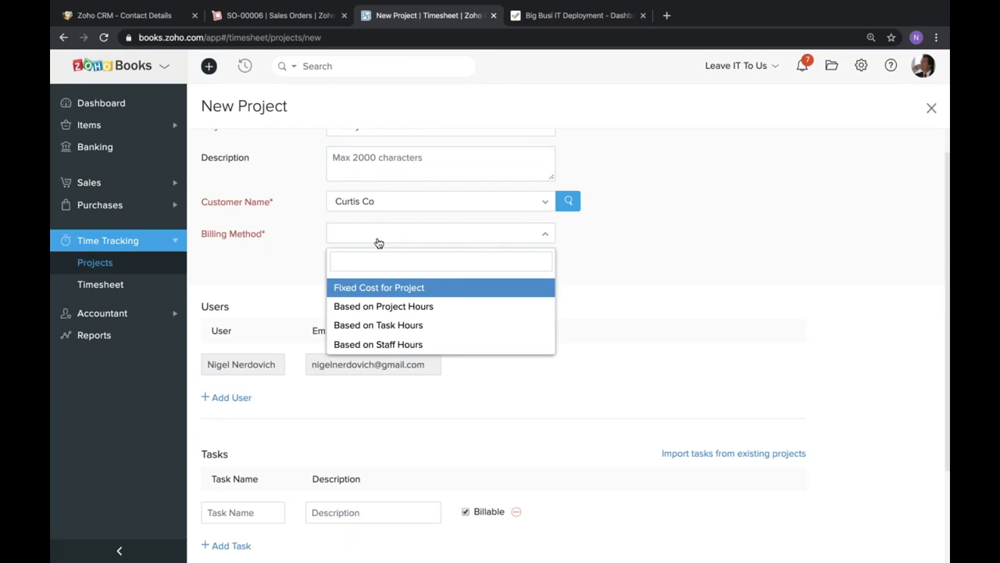
pyautogui.scroll(1, 385, 288)
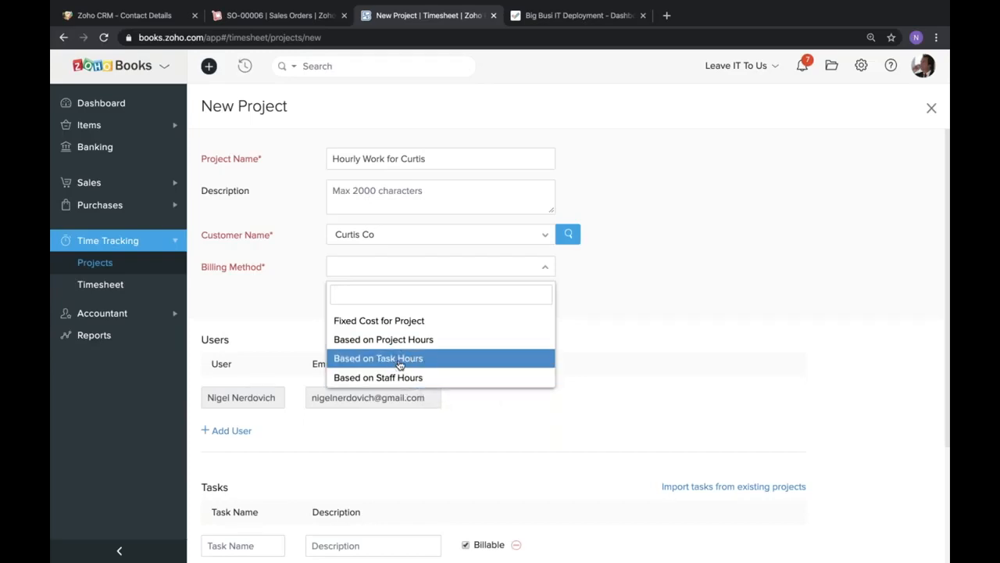
pyautogui.press('Up')
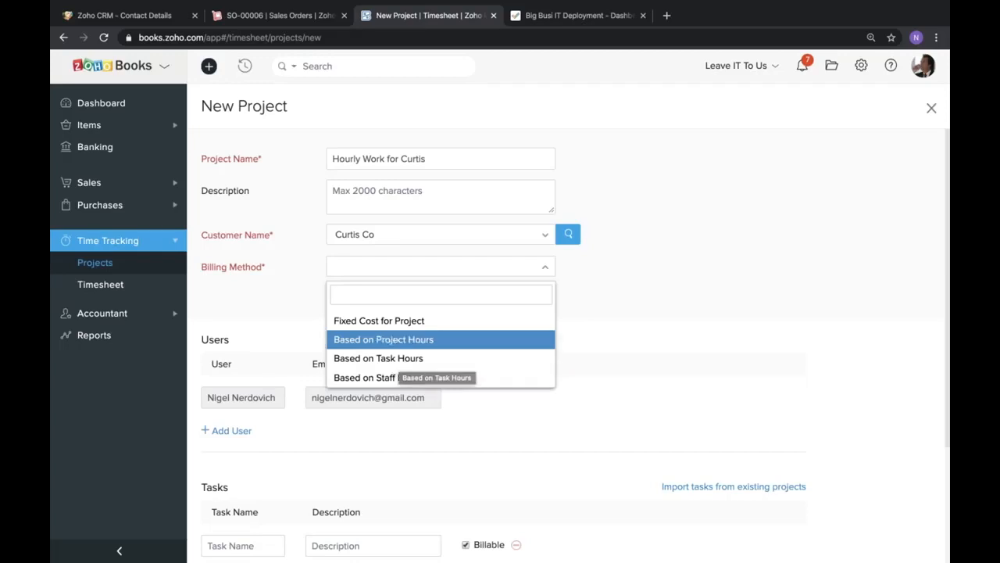
pyautogui.press('Return')
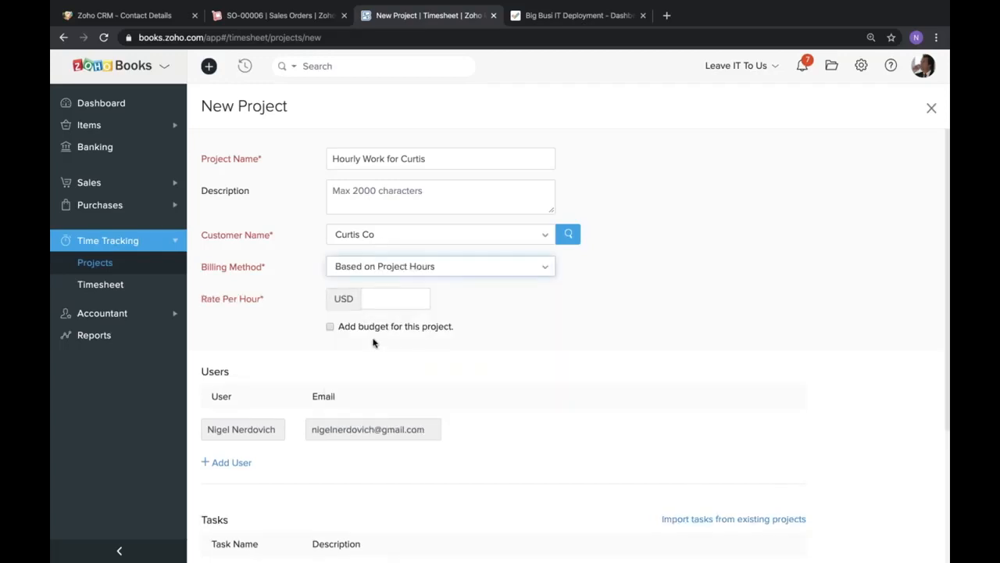
pyautogui.scroll(-2, 377, 313)
pyautogui.click(390, 238)
pyautogui.write('50')
pyautogui.click(623, 248)
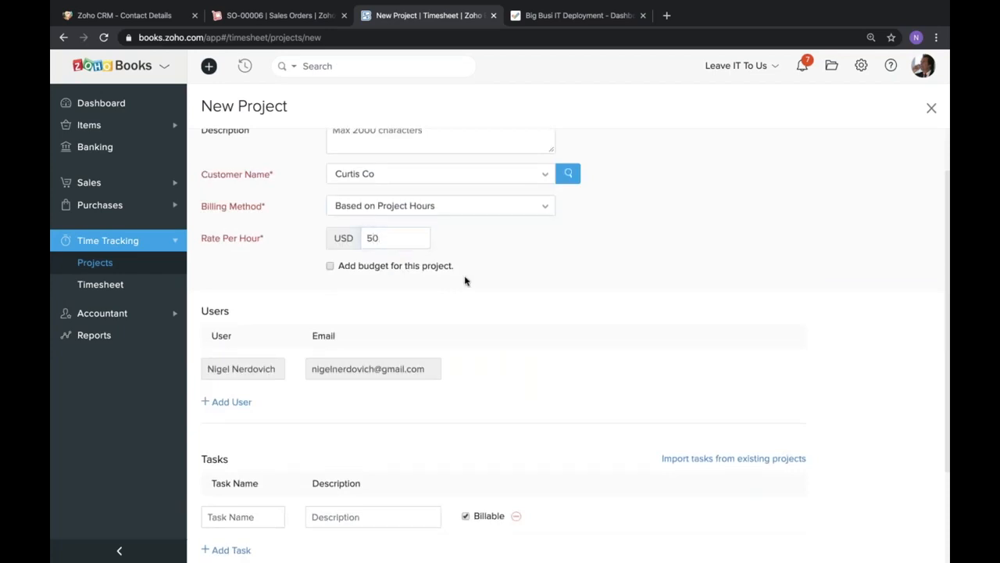
# Name the project's first task Doin Stuff for you.
pyautogui.scroll(-4, 467, 271)
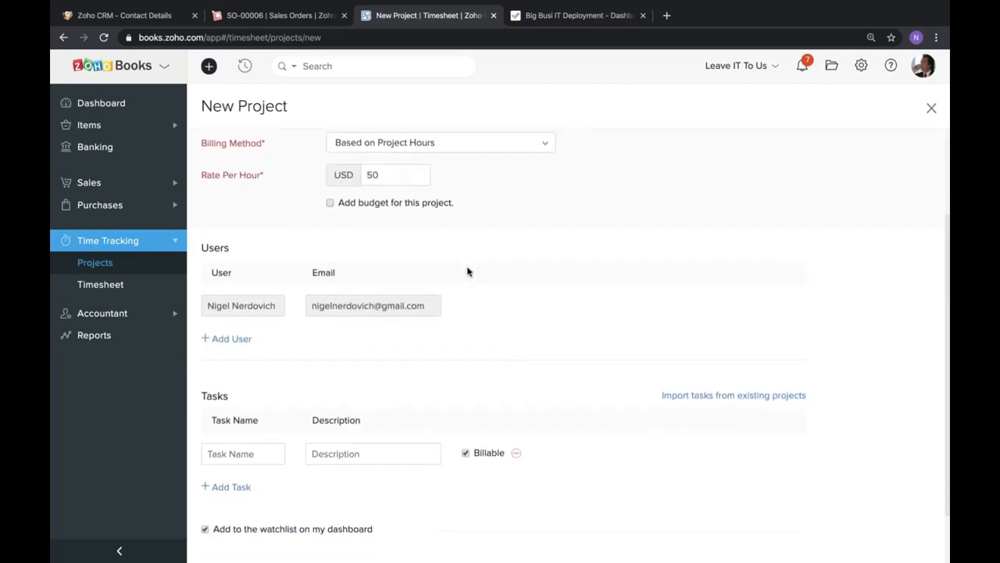
pyautogui.scroll(-1, 272, 349)
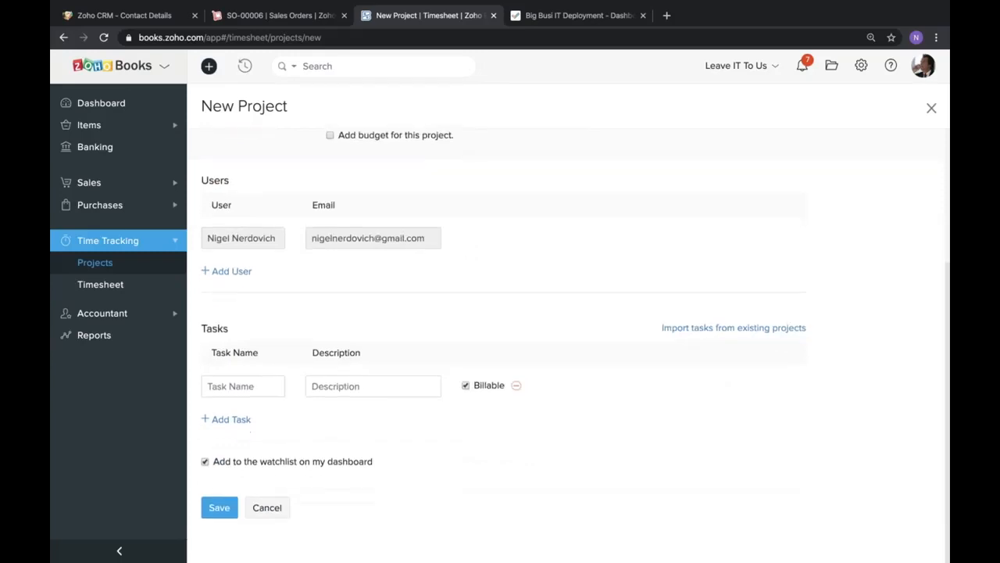
pyautogui.click(243, 386)
pyautogui.write('Doin St')
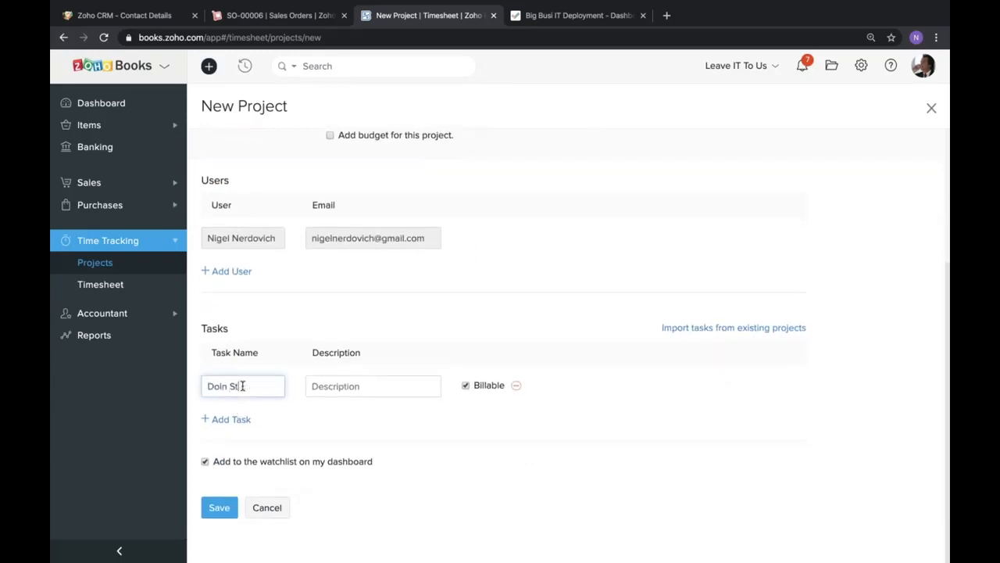
pyautogui.write('uff for you')
pyautogui.click(357, 308)
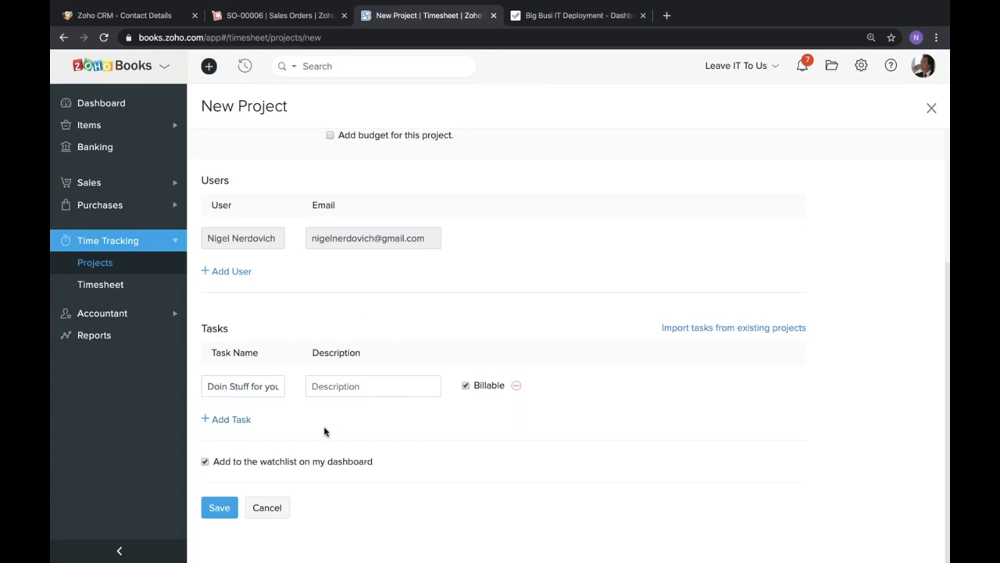
# Add a second project task named Doin high value stuff.
pyautogui.click(231, 418)
pyautogui.click(254, 418)
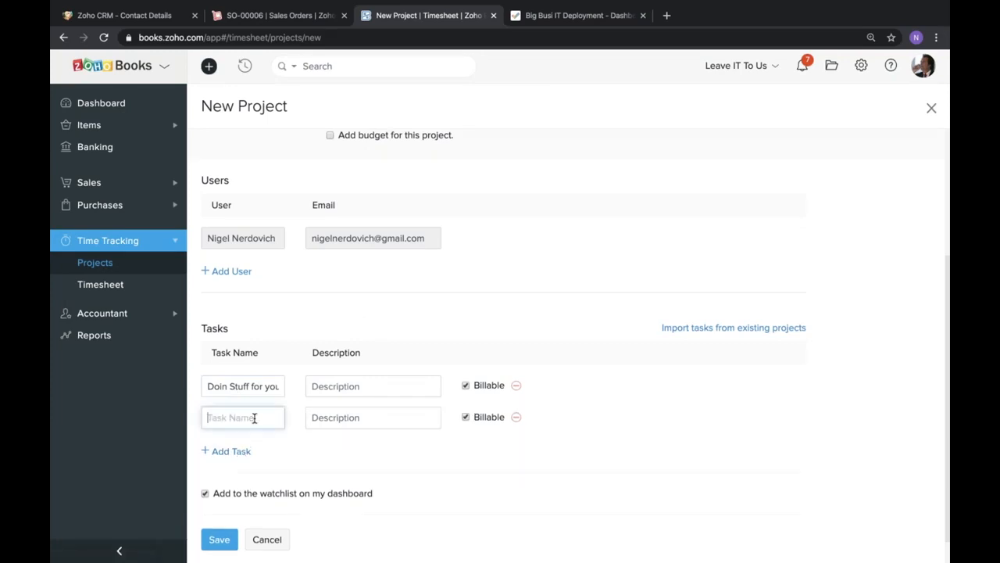
pyautogui.write('Doi')
pyautogui.write('n high value stuff')
pyautogui.click(406, 301)
pyautogui.scroll(-1, 223, 329)
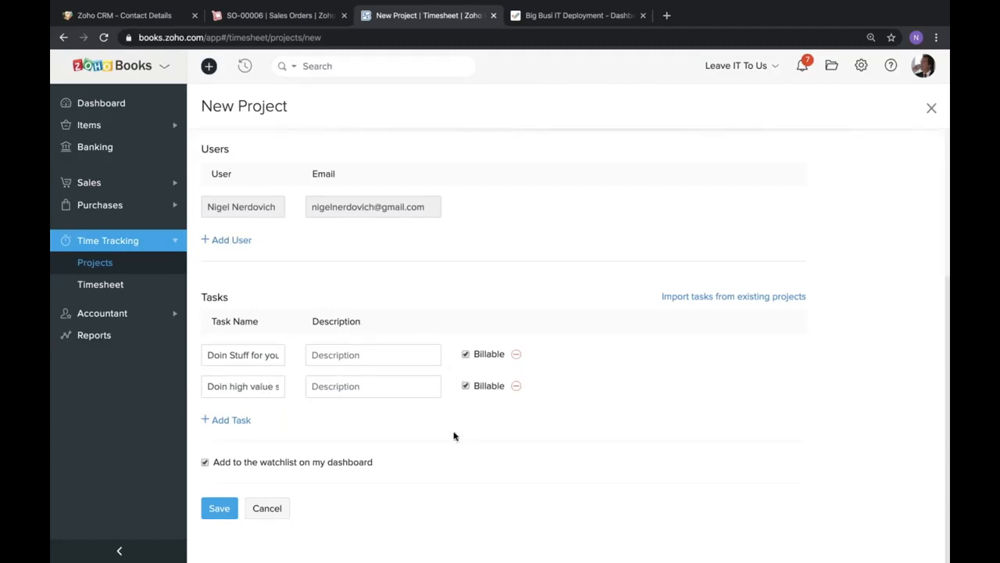
# Keep the second task billable, check the project's settings and save the new project.
pyautogui.click(466, 387)
pyautogui.click(466, 386)
pyautogui.scroll(3, 504, 284)
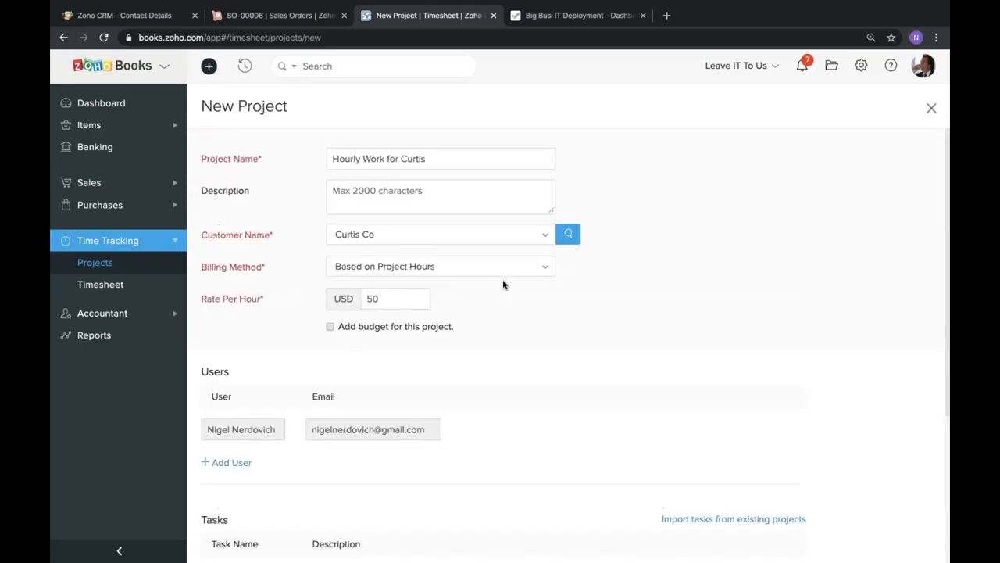
pyautogui.scroll(-2, 504, 285)
pyautogui.scroll(-2, 504, 284)
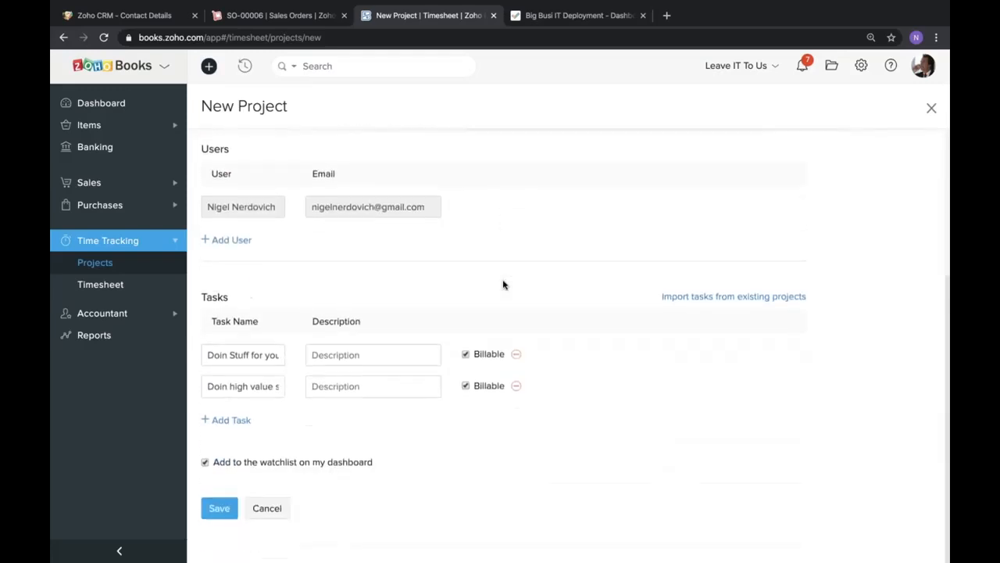
pyautogui.click(222, 509)
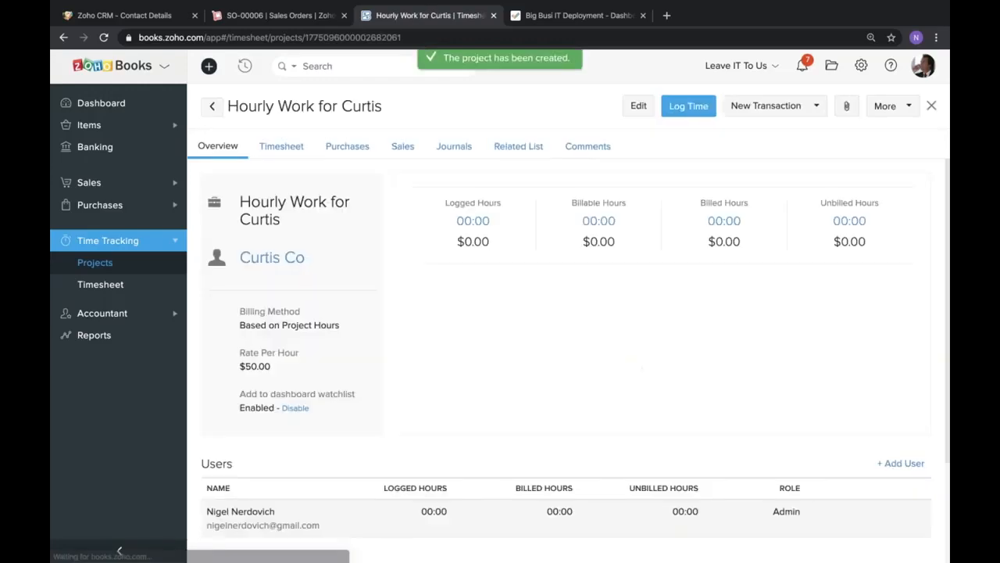
# Start a time log entry for the Hourly Work for Curtis project on the task Doin high value stuff.
pyautogui.scroll(-5, 358, 313)
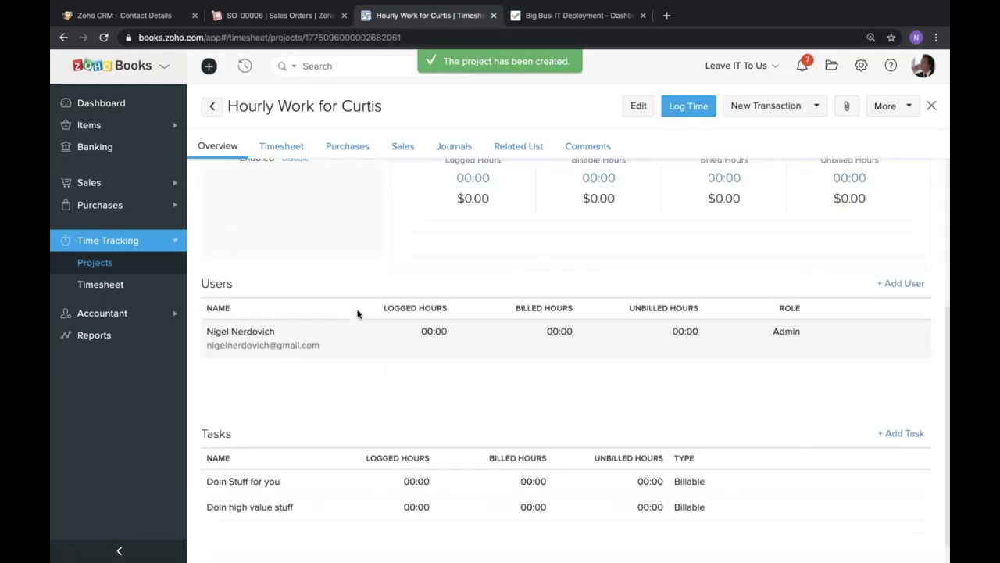
pyautogui.scroll(5, 358, 313)
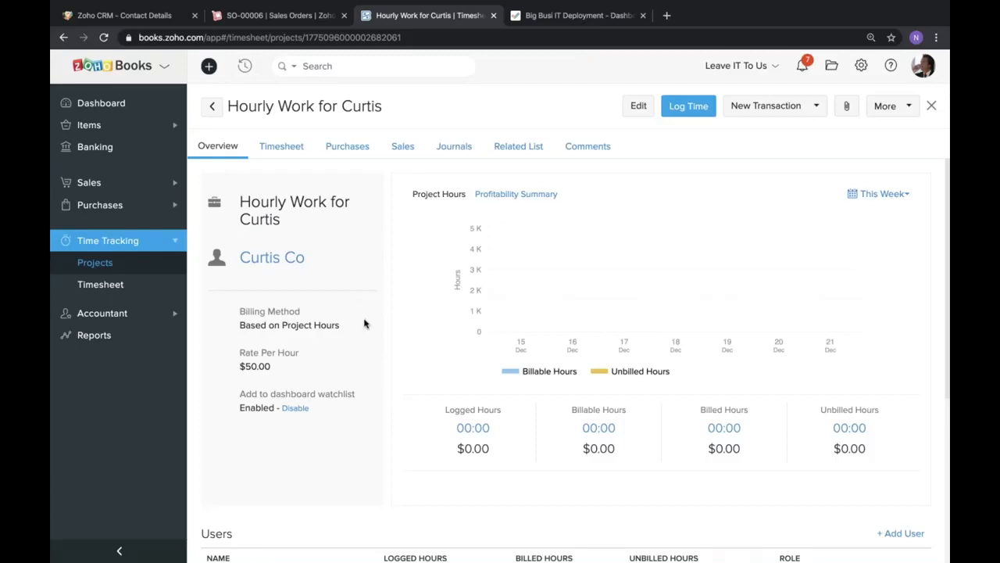
pyautogui.click(674, 113)
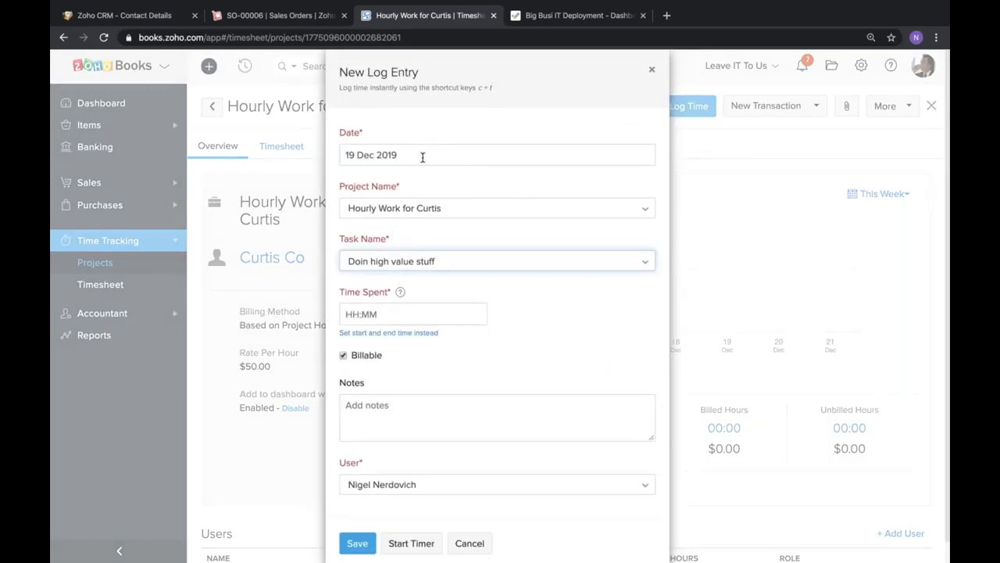
pyautogui.scroll(-1, 416, 167)
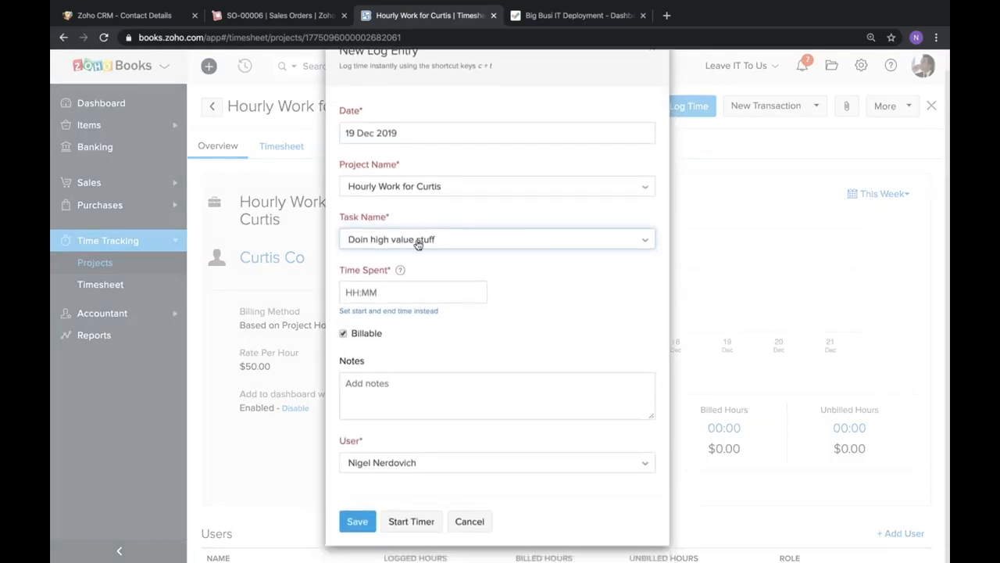
pyautogui.click(438, 192)
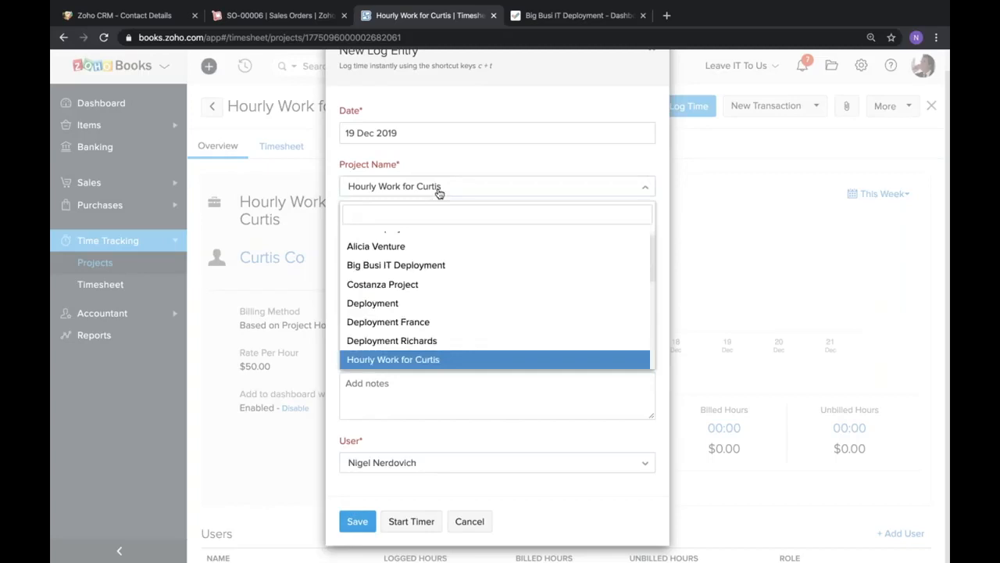
pyautogui.click(437, 190)
pyautogui.click(436, 189)
pyautogui.click(438, 186)
pyautogui.click(415, 242)
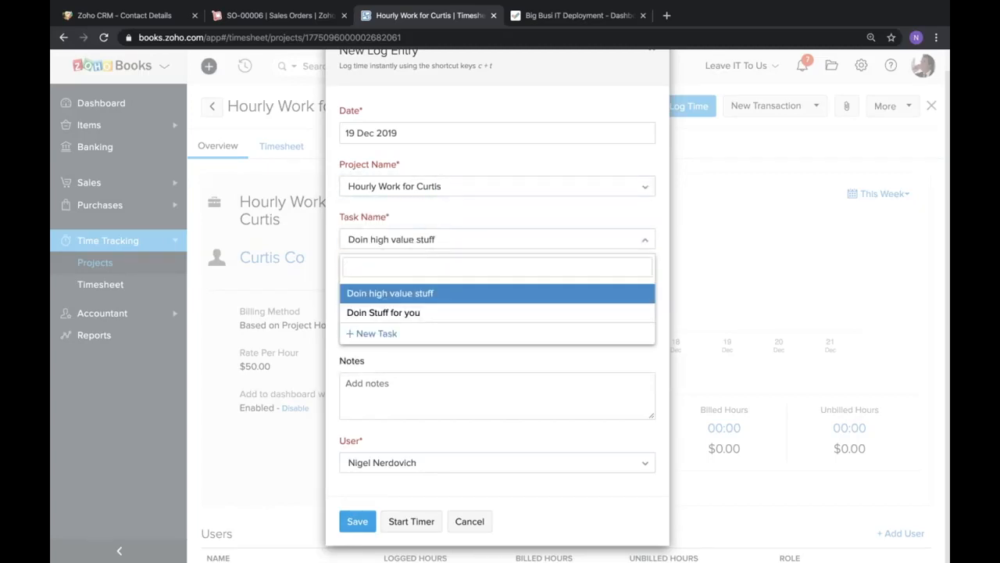
pyautogui.click(443, 291)
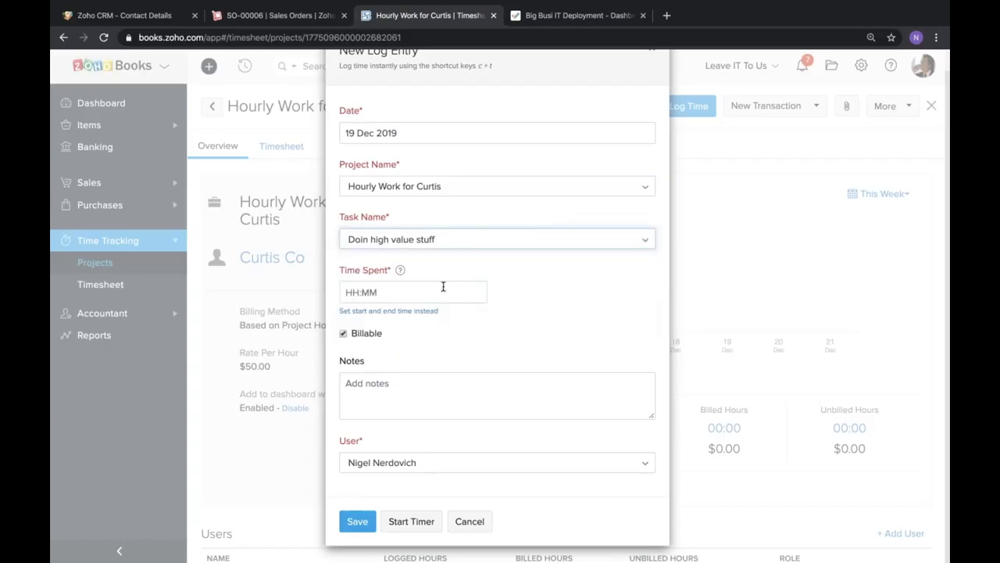
# Set the time spent to 5:30 and save the log entry.
pyautogui.click(418, 290)
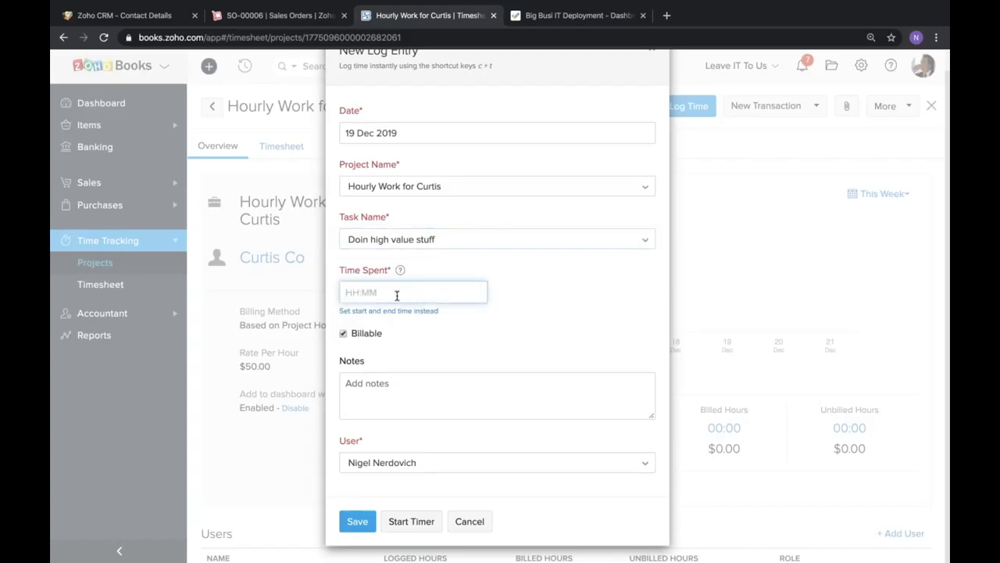
pyautogui.write('5:00')
pyautogui.tripleClick(451, 293)
pyautogui.write('5')
pyautogui.click(526, 302)
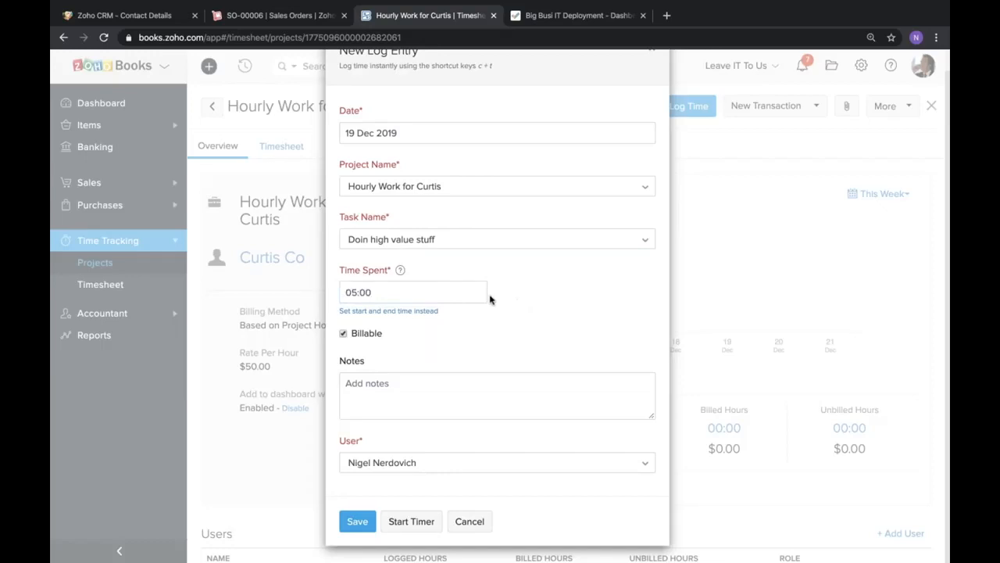
pyautogui.tripleClick(457, 288)
pyautogui.write('5:30')
pyautogui.click(533, 310)
pyautogui.click(359, 521)
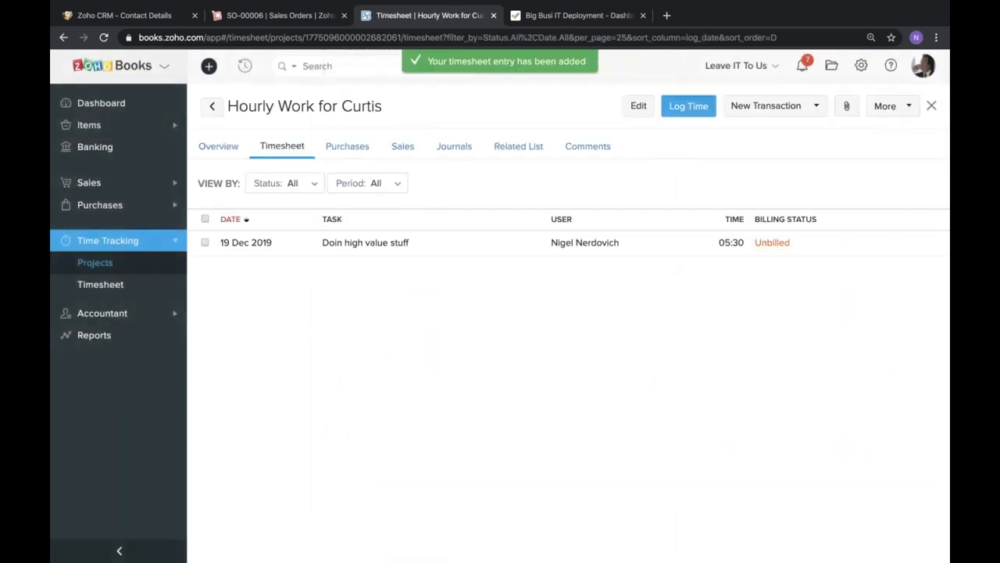
# Start a live timer for another entry on the Doin high value stuff task and stop it.
pyautogui.click(688, 107)
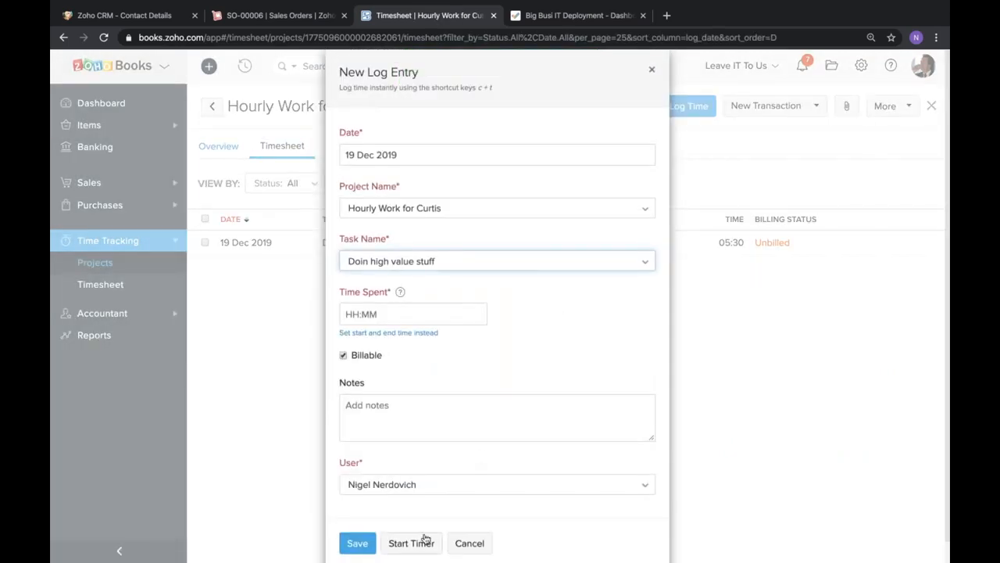
pyautogui.click(412, 543)
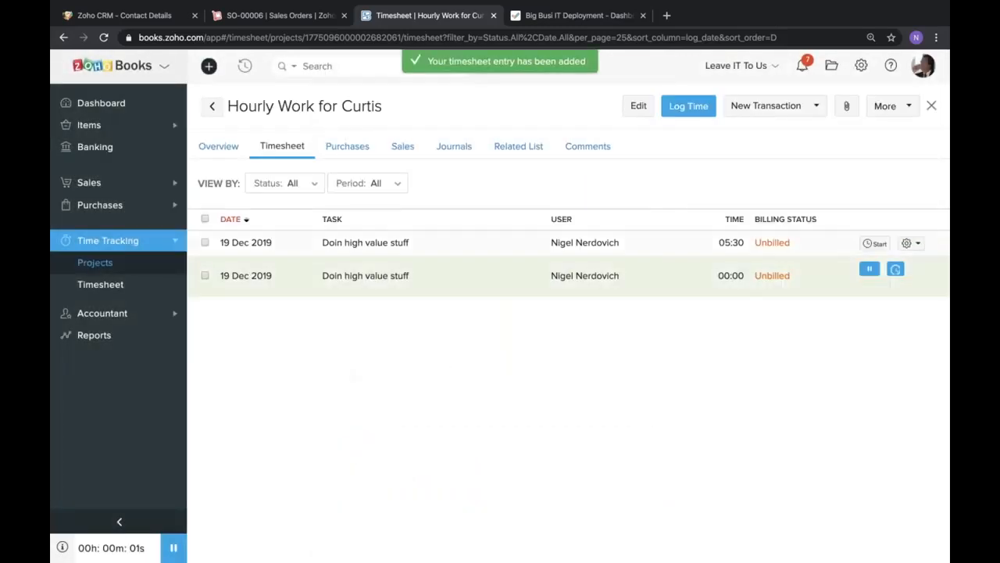
pyautogui.click(898, 269)
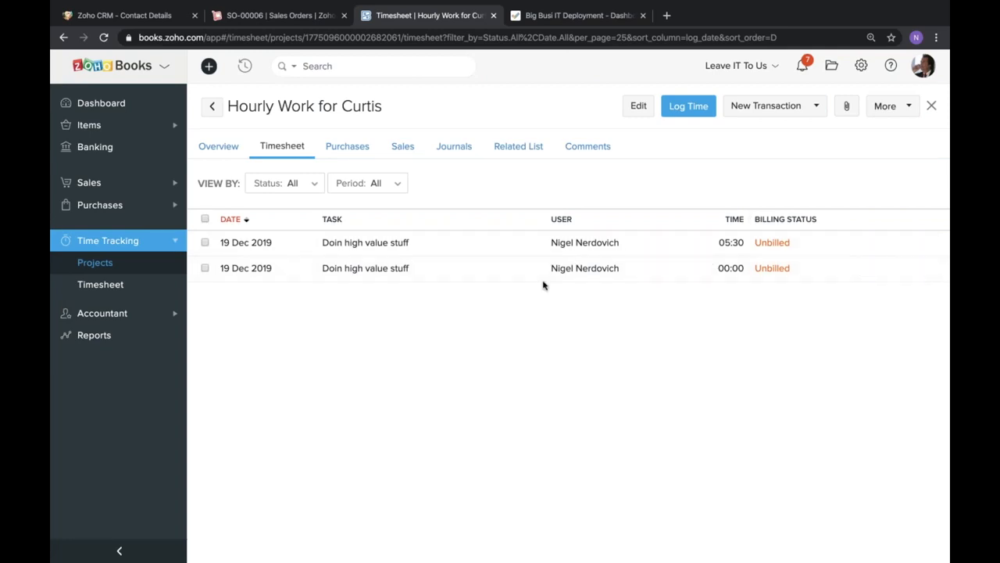
# Start an invoice from the project with its time entries billed up to 19 Dec 2019.
pyautogui.click(815, 108)
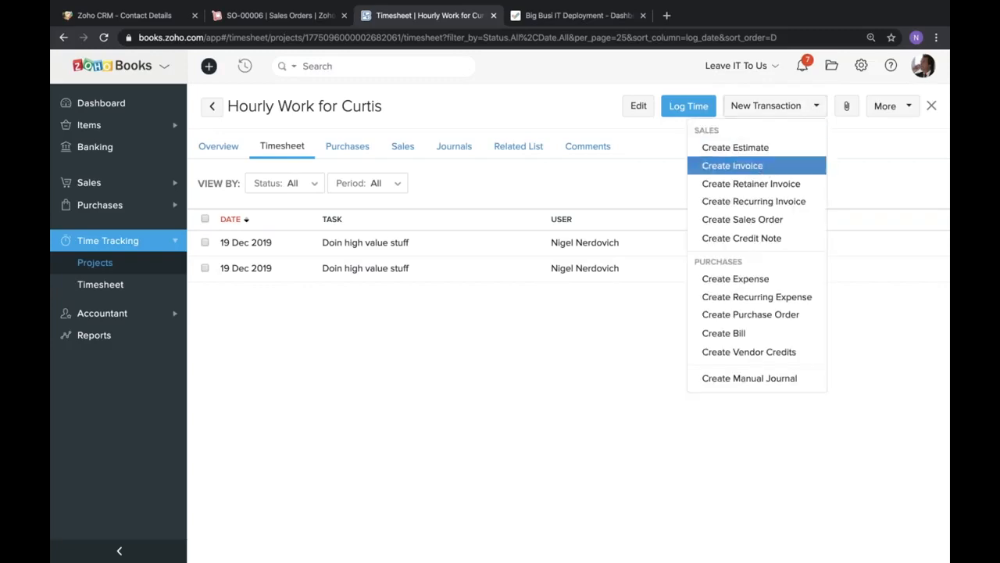
pyautogui.click(758, 167)
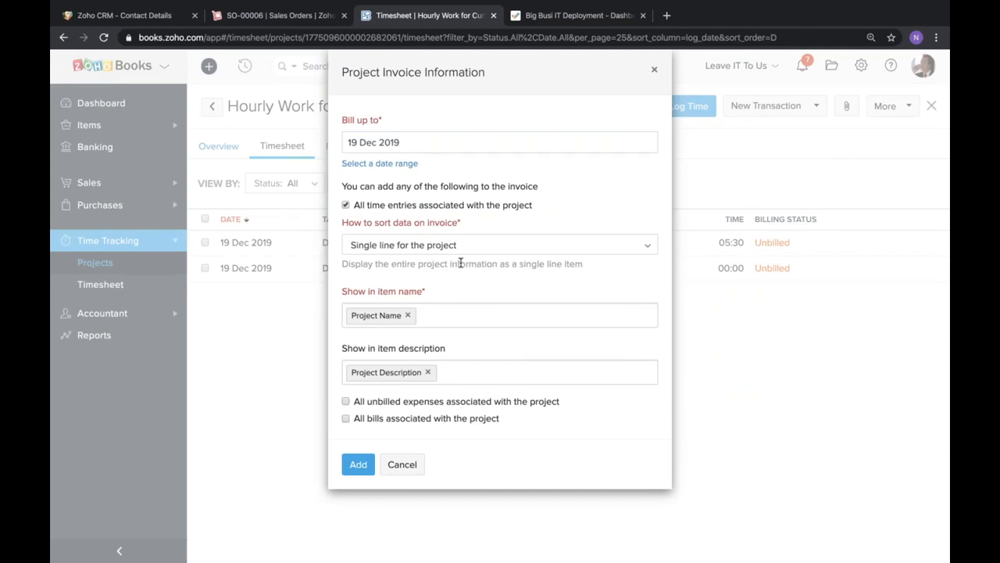
pyautogui.click(412, 148)
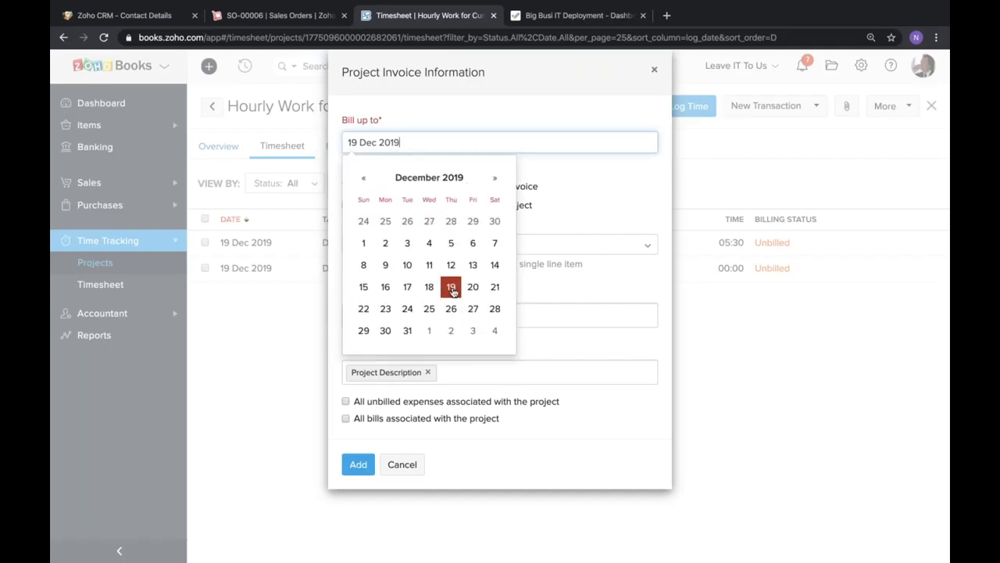
pyautogui.click(473, 265)
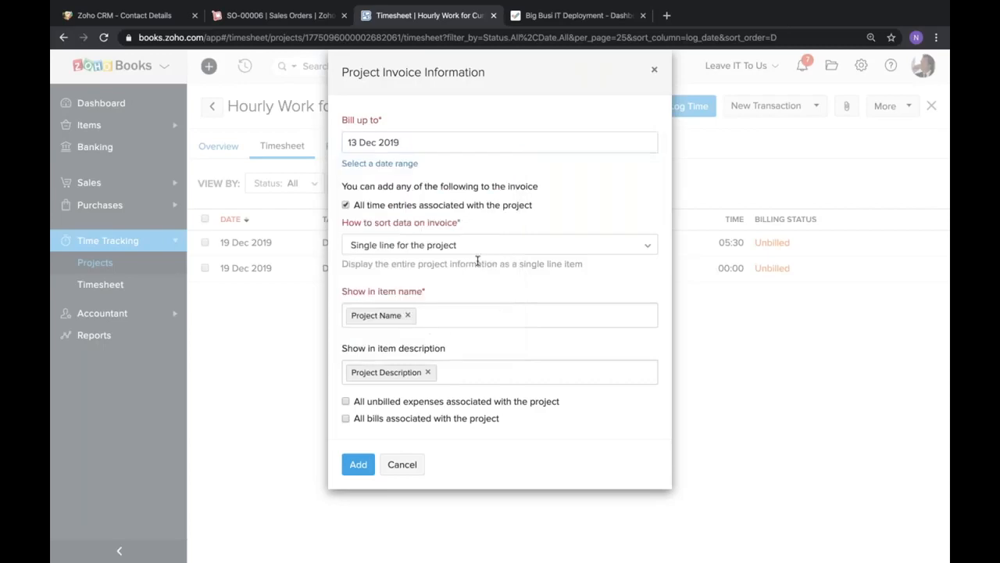
pyautogui.click(449, 140)
pyautogui.click(452, 287)
# Try sorting the project's invoice data with Group By tasks and showing Task Name as the item name.
pyautogui.click(427, 249)
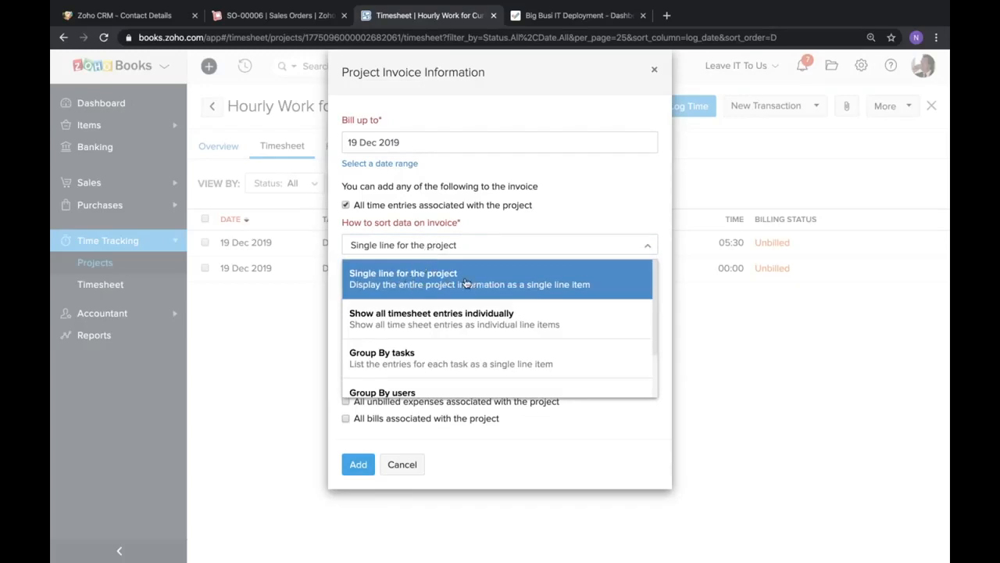
pyautogui.click(462, 281)
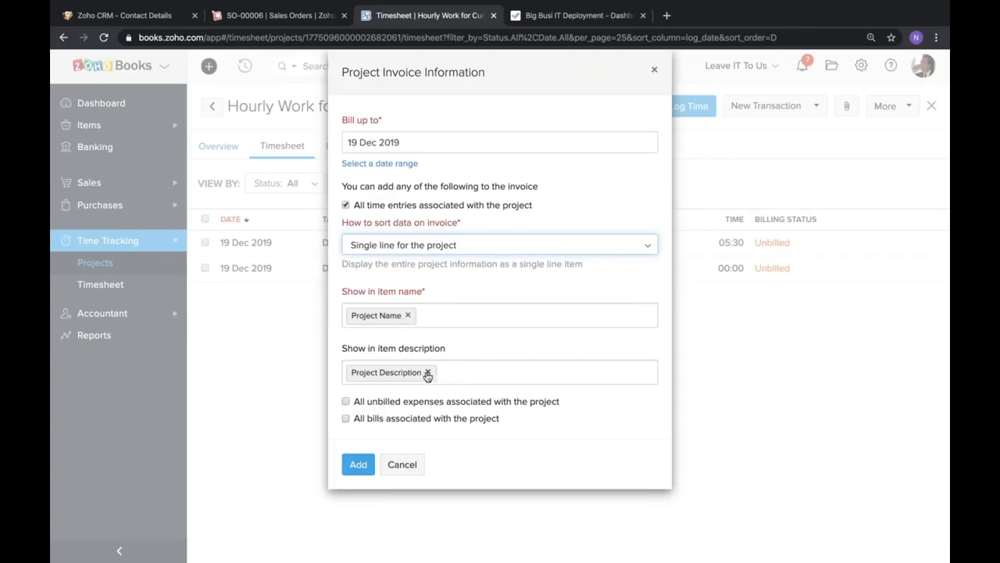
pyautogui.click(479, 254)
pyautogui.scroll(-2, 466, 307)
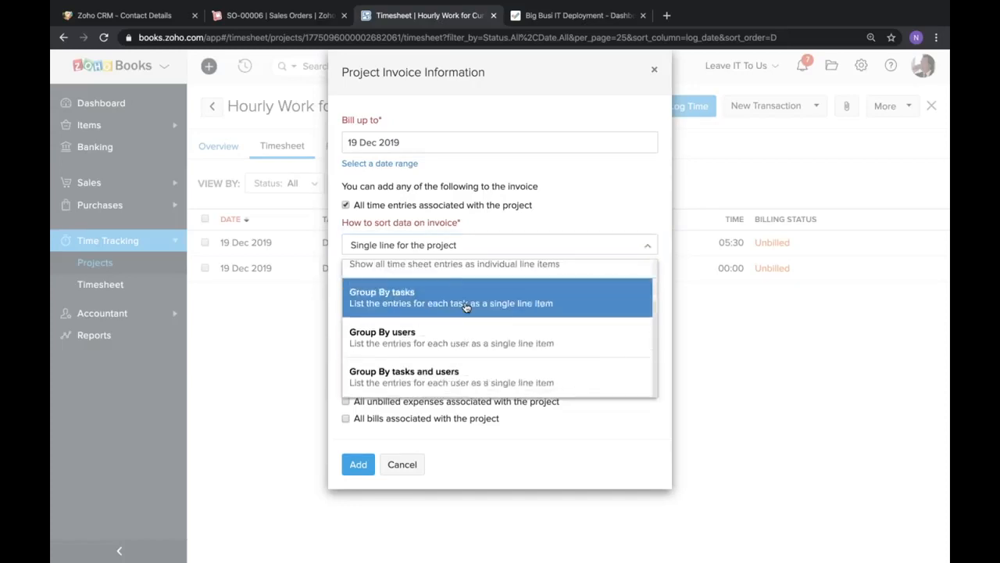
pyautogui.scroll(2, 463, 354)
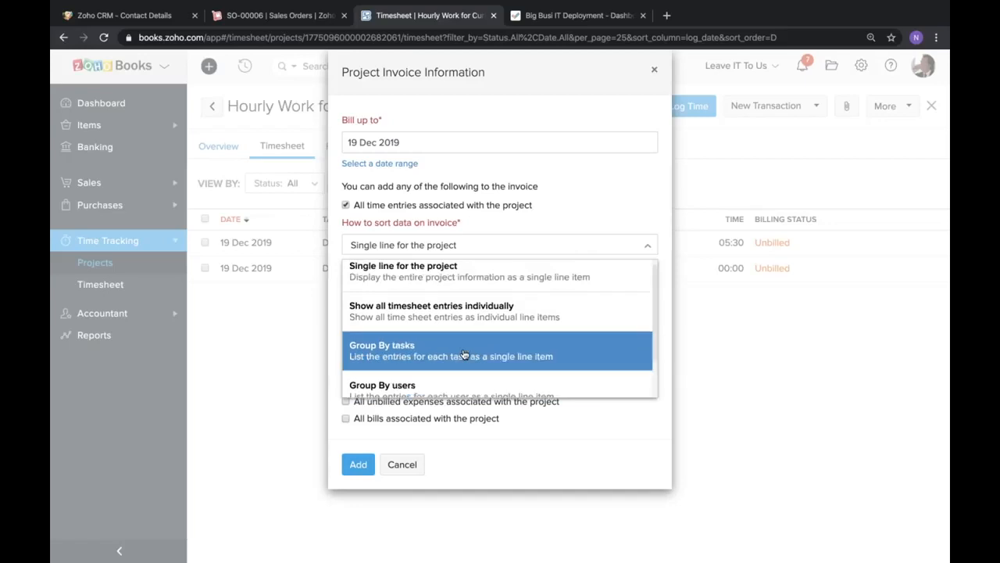
pyautogui.click(454, 353)
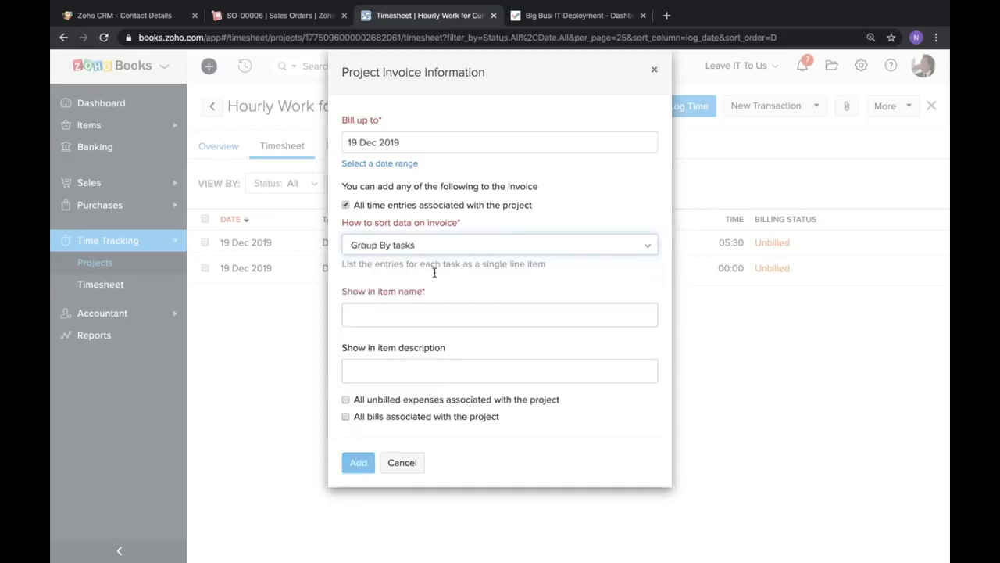
pyautogui.click(423, 318)
pyautogui.click(408, 383)
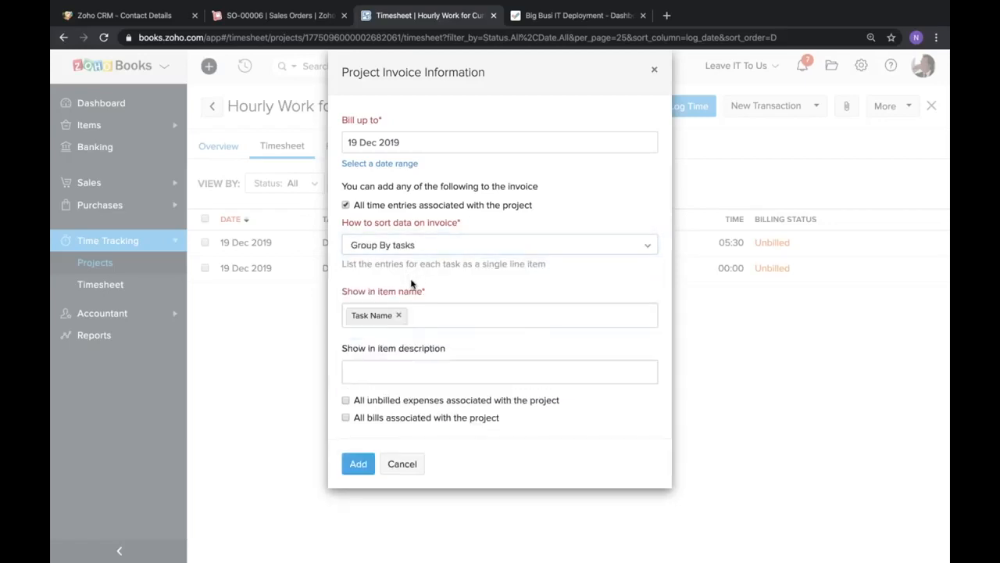
pyautogui.click(427, 377)
pyautogui.click(439, 357)
pyautogui.click(448, 258)
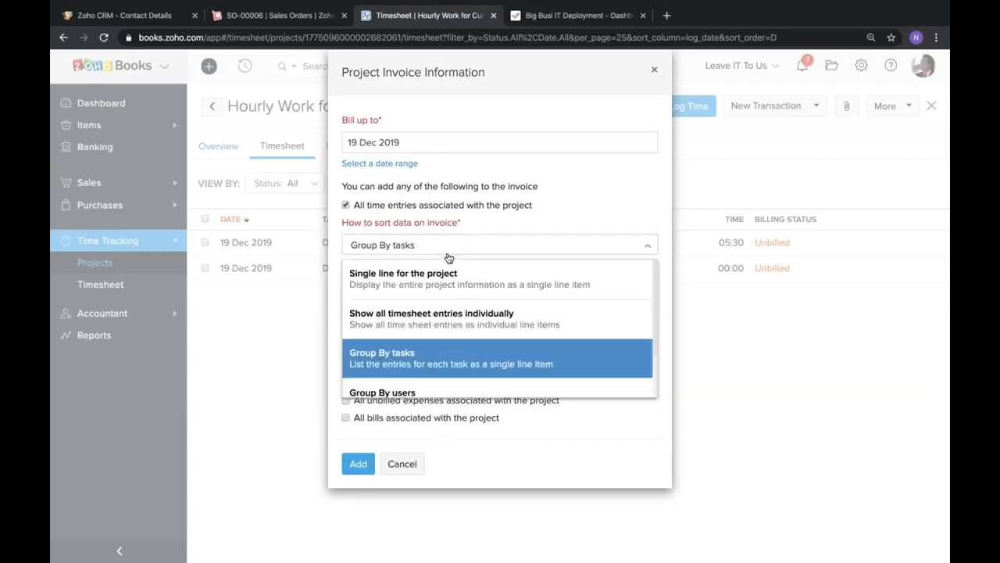
pyautogui.click(449, 258)
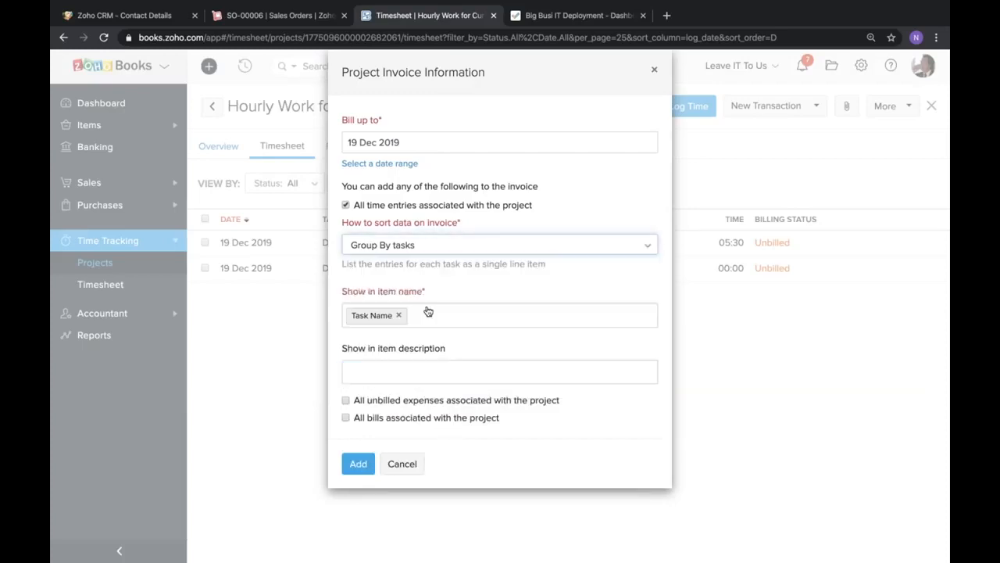
# Sort the invoice data as Single line for the project and show Project Name as the item name.
pyautogui.click(440, 247)
pyautogui.click(426, 280)
pyautogui.click(408, 319)
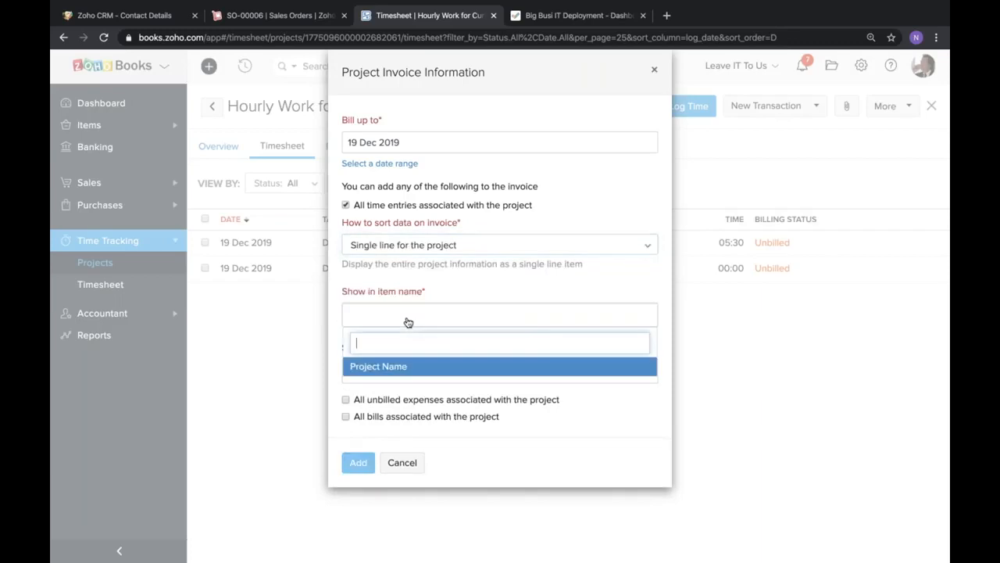
pyautogui.click(399, 367)
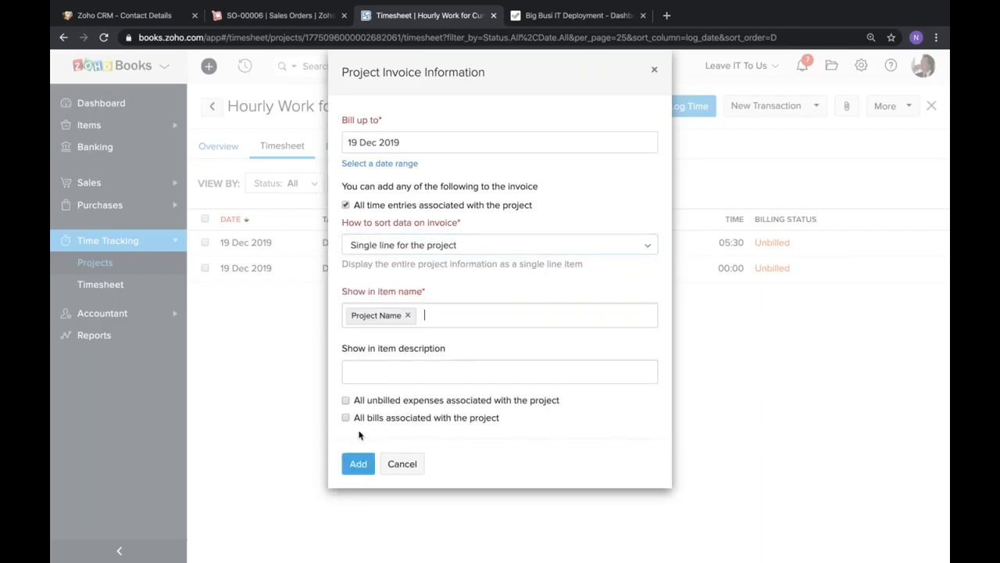
# Include all unbilled expenses and bills associated with the project and add them to a new invoice.
pyautogui.click(346, 401)
pyautogui.click(345, 417)
pyautogui.click(536, 446)
pyautogui.click(358, 464)
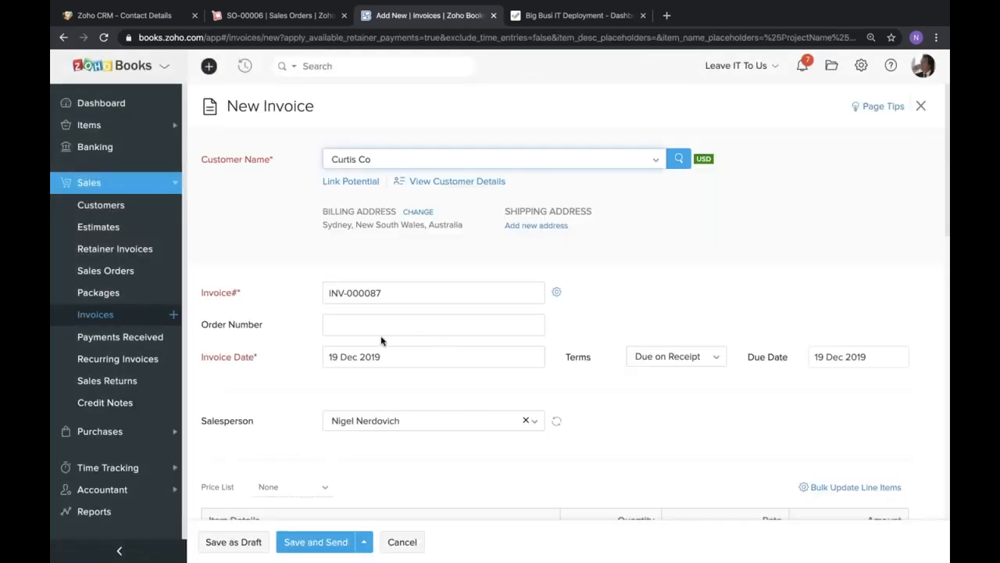
# Review the new Curtis Co invoice from the customer details through the line items, total, notes and terms.
pyautogui.scroll(-10, 381, 341)
pyautogui.scroll(-5, 359, 475)
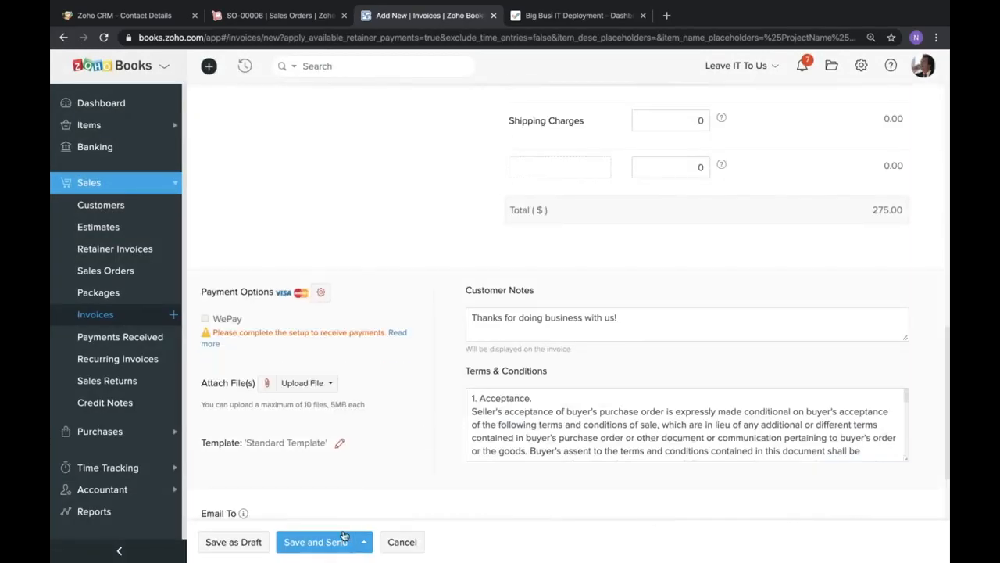
pyautogui.scroll(15, 543, 305)
pyautogui.scroll(-1, 544, 304)
pyautogui.scroll(1, 567, 301)
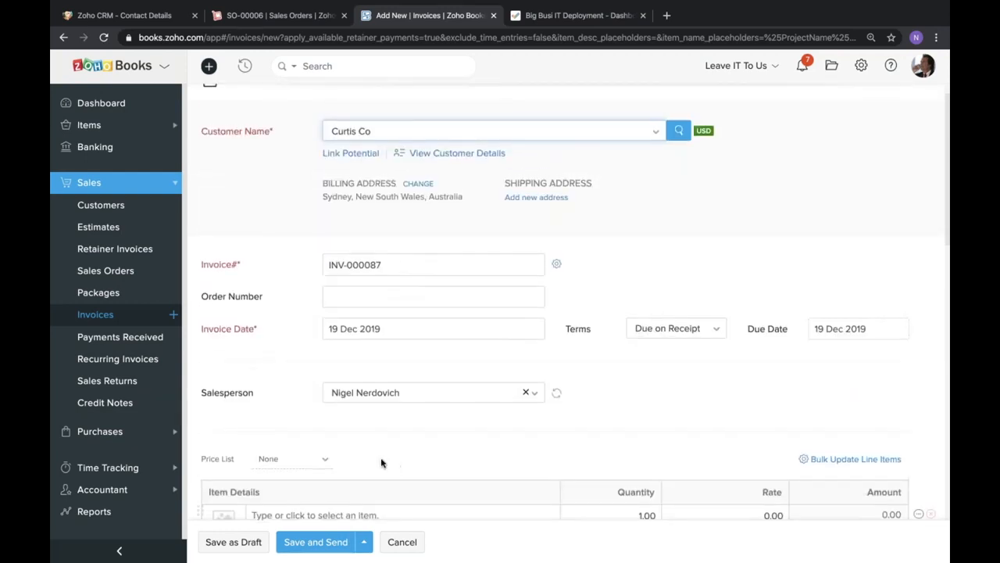
pyautogui.scroll(-15, 382, 462)
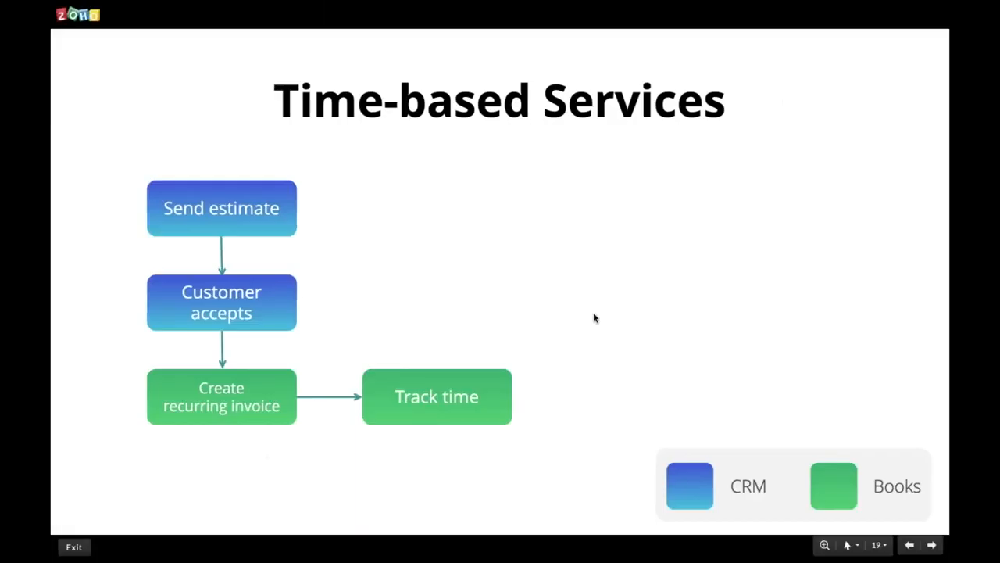
pyautogui.press('Right')
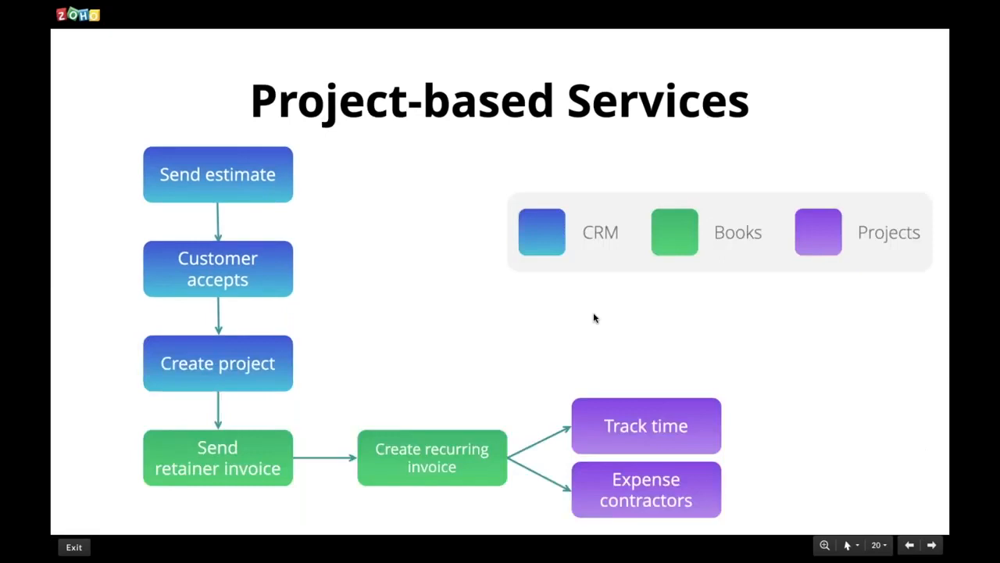
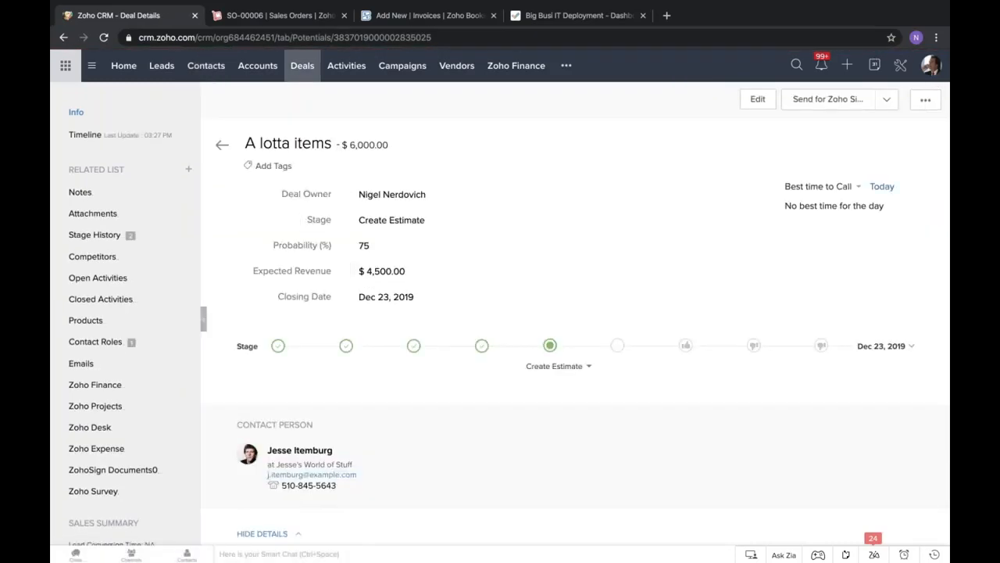
# Switch to Zoho CRM, find the contact from Big Business Worldwide Inc. and open the related Big Business Deal.
pyautogui.click(206, 66)
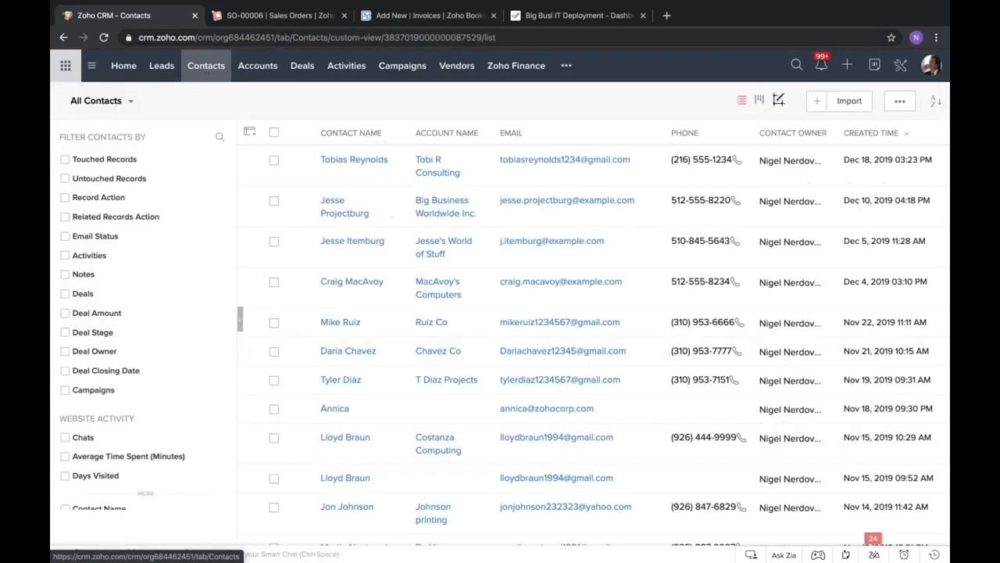
pyautogui.click(327, 213)
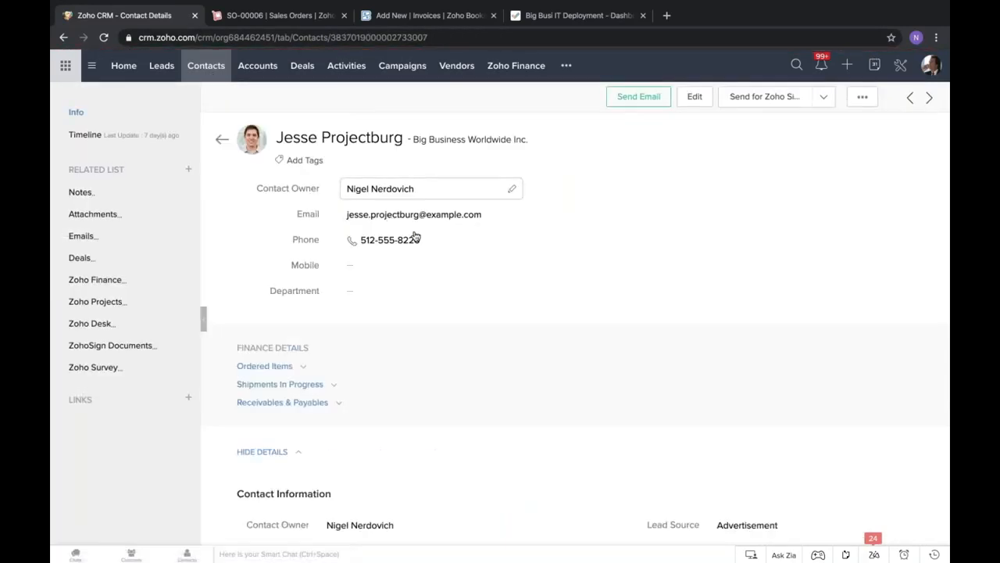
pyautogui.scroll(-3, 233, 226)
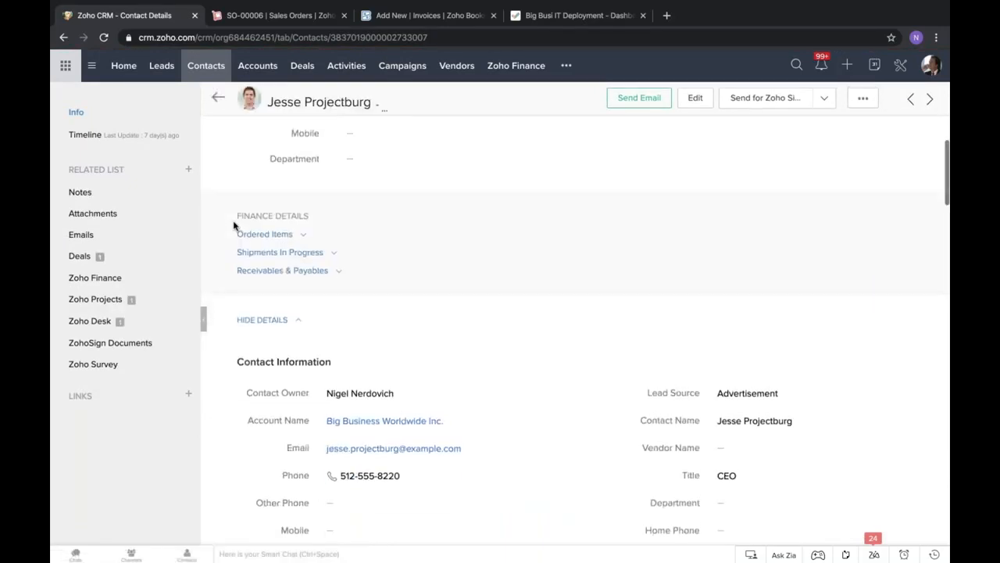
pyautogui.scroll(1, 211, 205)
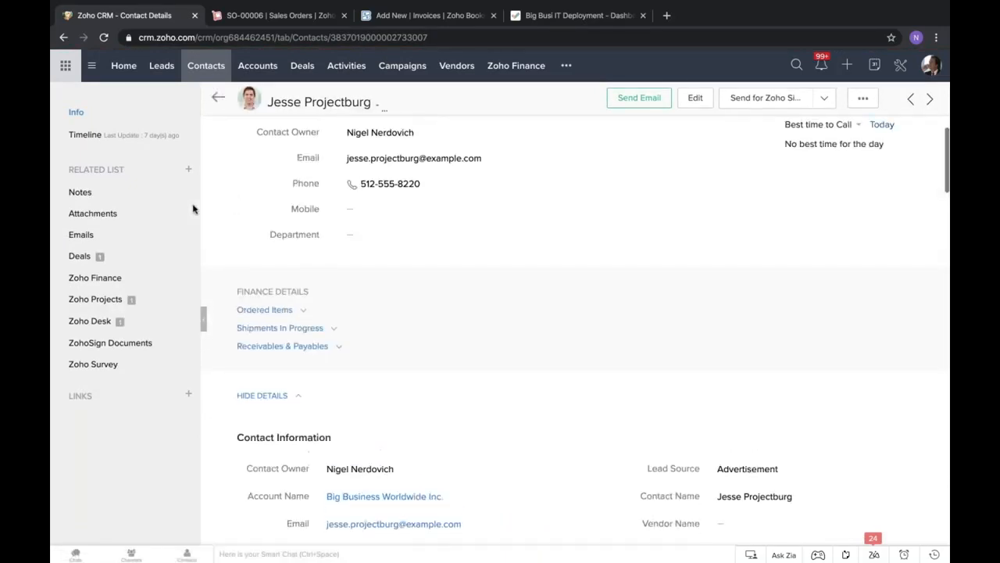
pyautogui.click(81, 256)
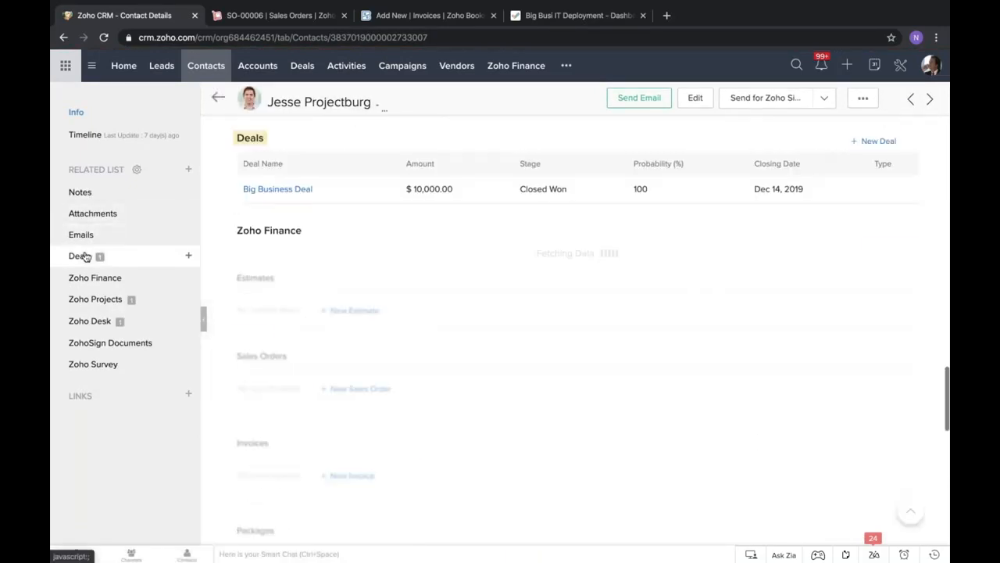
pyautogui.click(296, 190)
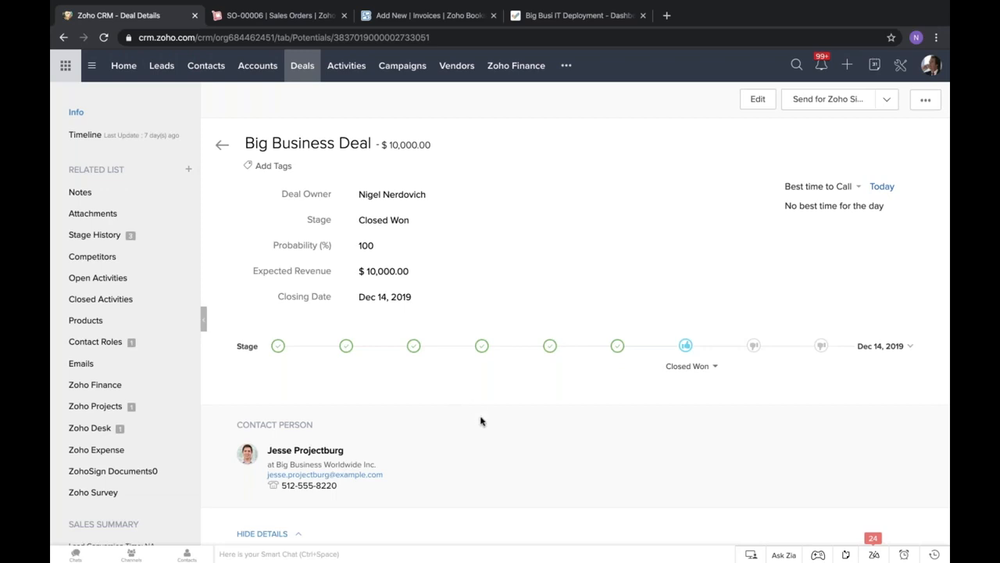
# Review the deal's stage, contact person and deal information, and show its related Zoho Projects.
pyautogui.scroll(-1, 484, 418)
pyautogui.scroll(-2, 568, 347)
pyautogui.scroll(-3, 568, 348)
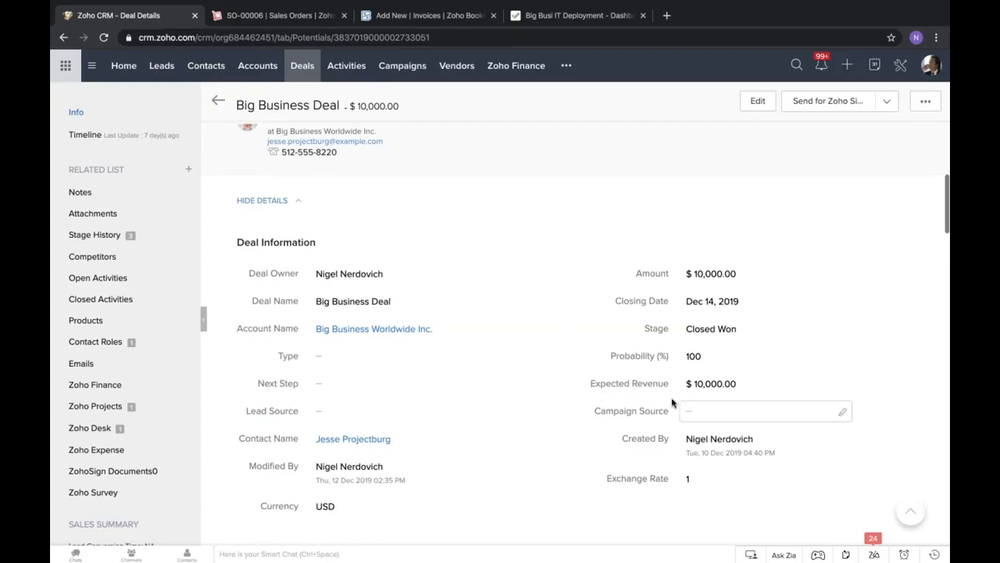
pyautogui.scroll(3, 469, 360)
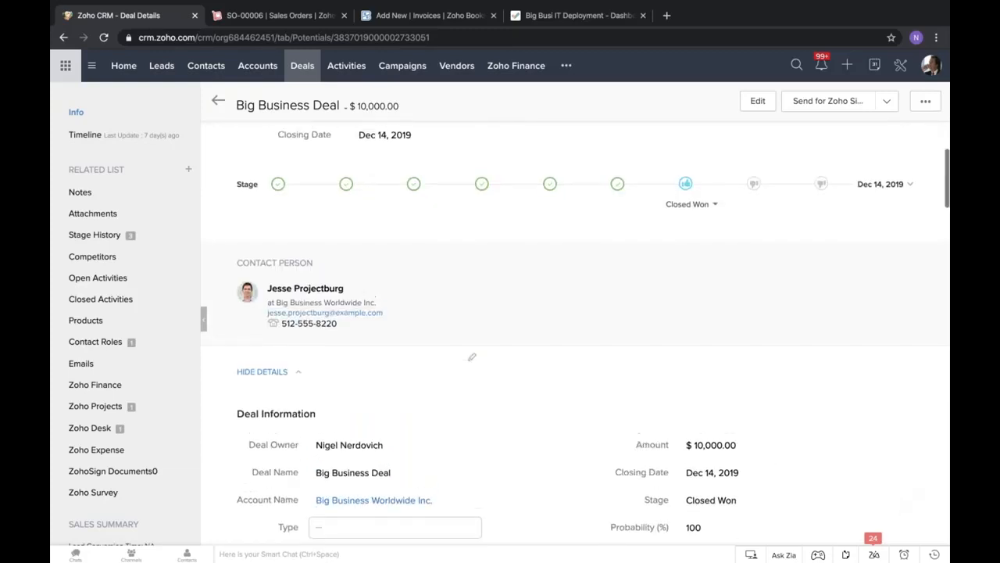
pyautogui.scroll(2, 419, 313)
pyautogui.scroll(1, 418, 314)
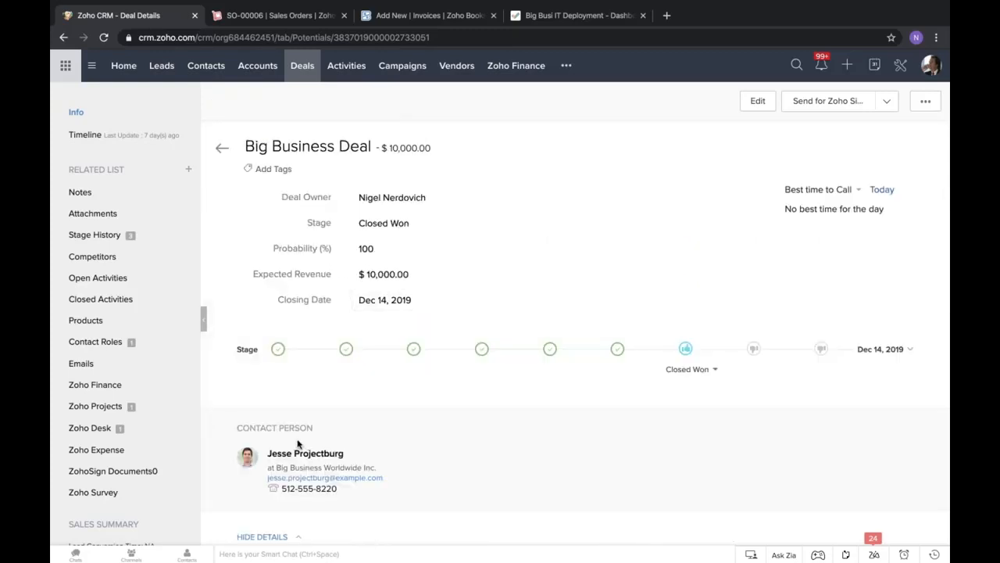
pyautogui.click(97, 407)
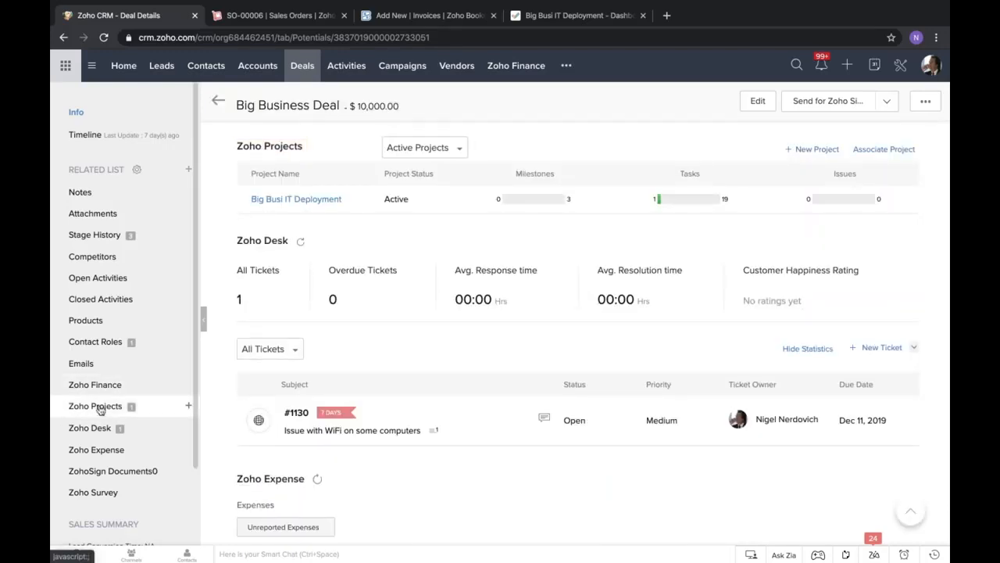
# Draft a new project from the deal with the Deployment Template, check its user and client fields, and discard it.
pyautogui.click(818, 149)
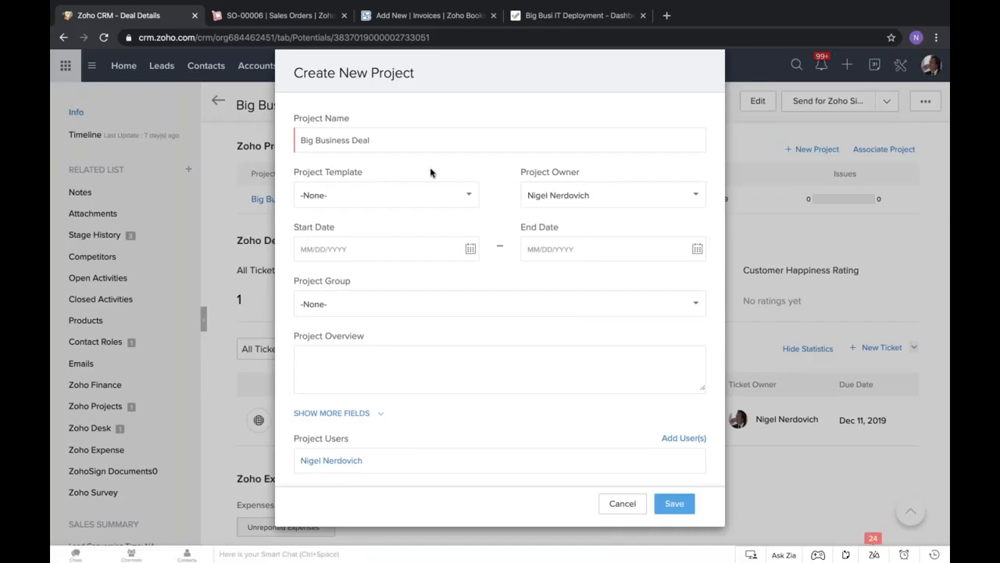
pyautogui.scroll(-3, 476, 168)
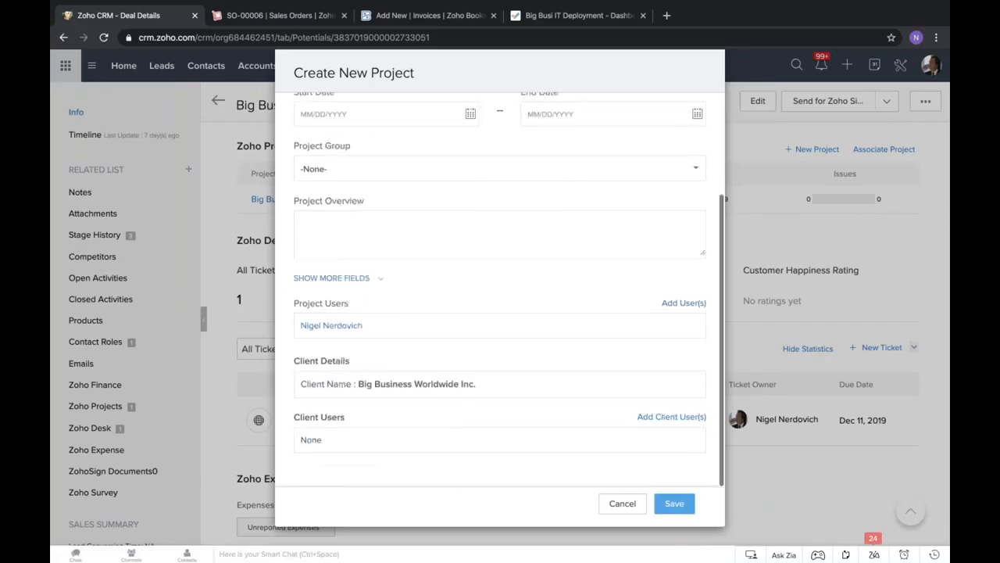
pyautogui.scroll(3, 476, 168)
pyautogui.click(447, 196)
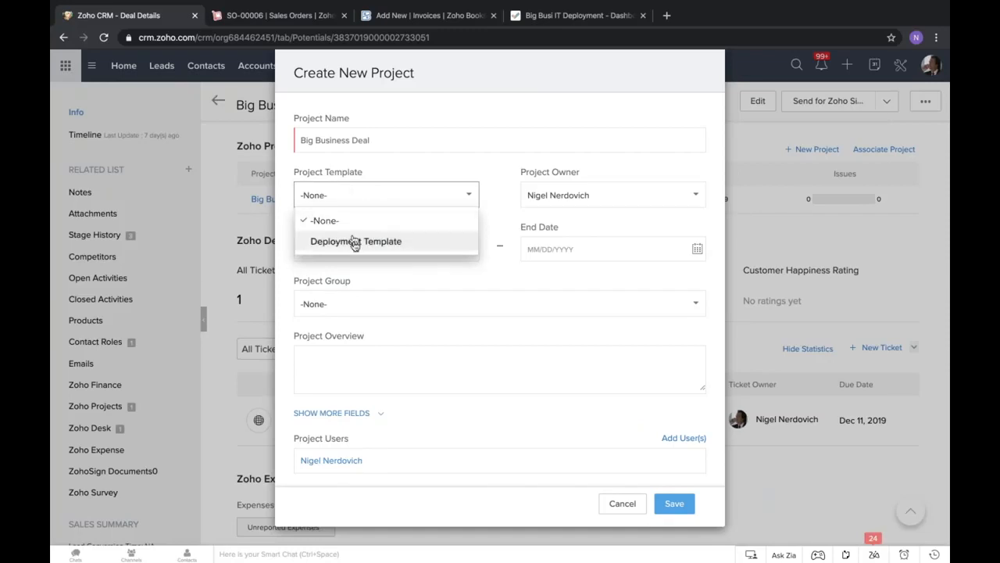
pyautogui.click(400, 241)
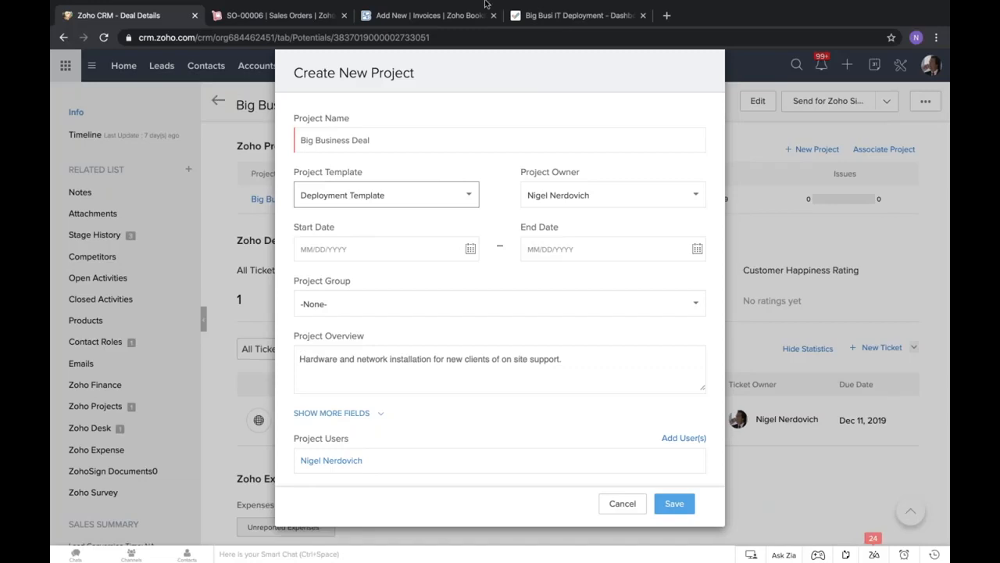
pyautogui.moveTo(487, 4)
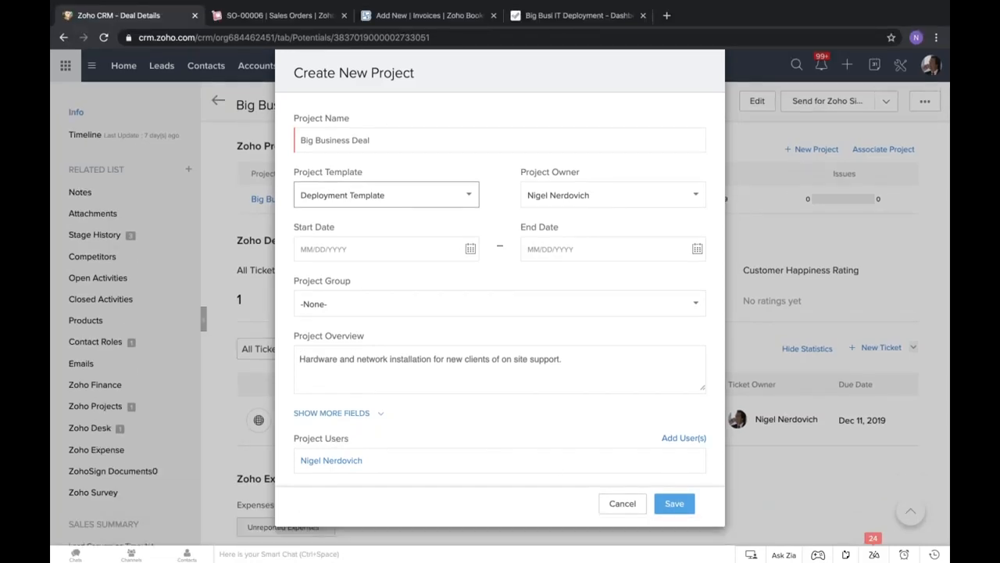
pyautogui.press('F2')
pyautogui.scroll(-2, 352, 247)
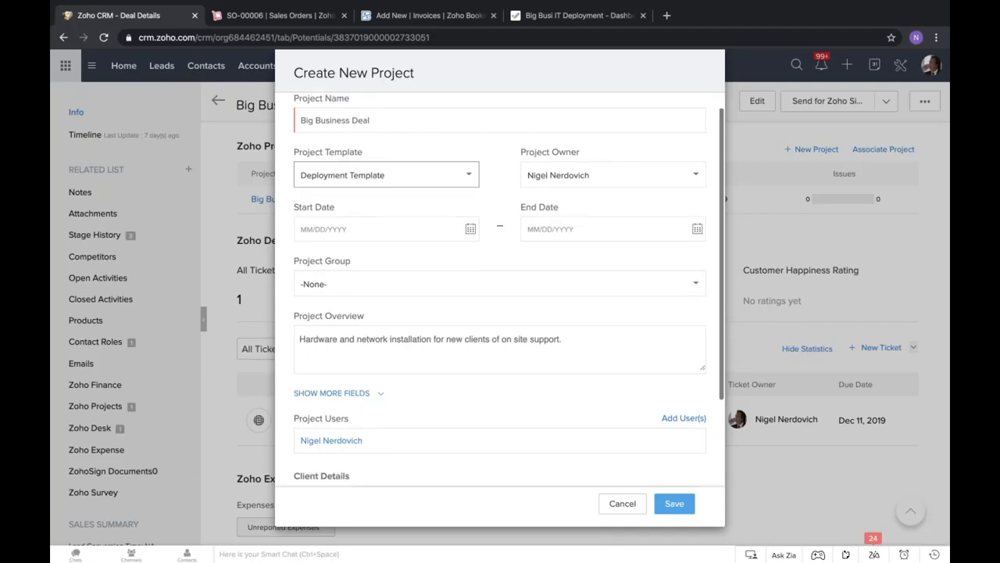
pyautogui.scroll(-2, 500, 312)
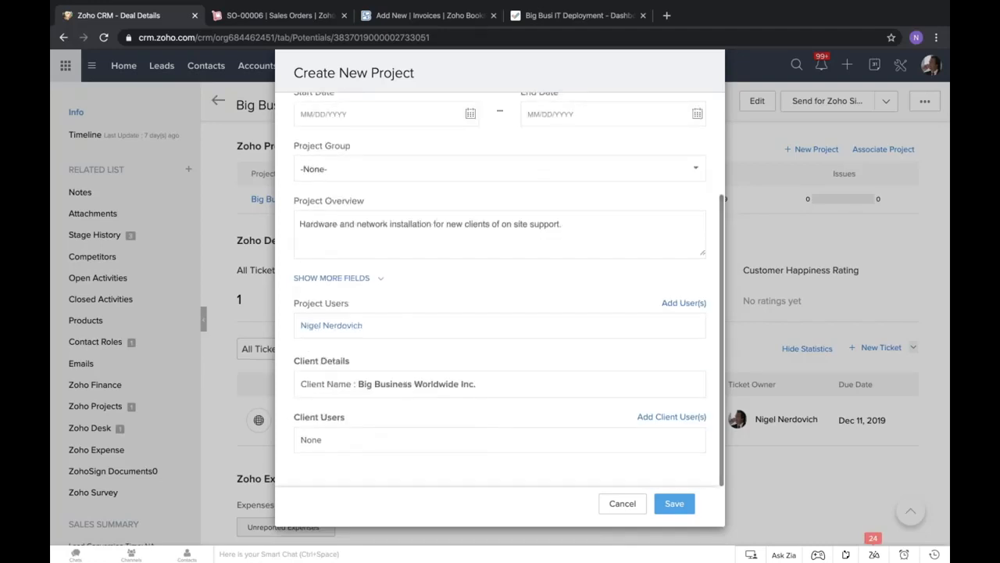
pyautogui.click(623, 504)
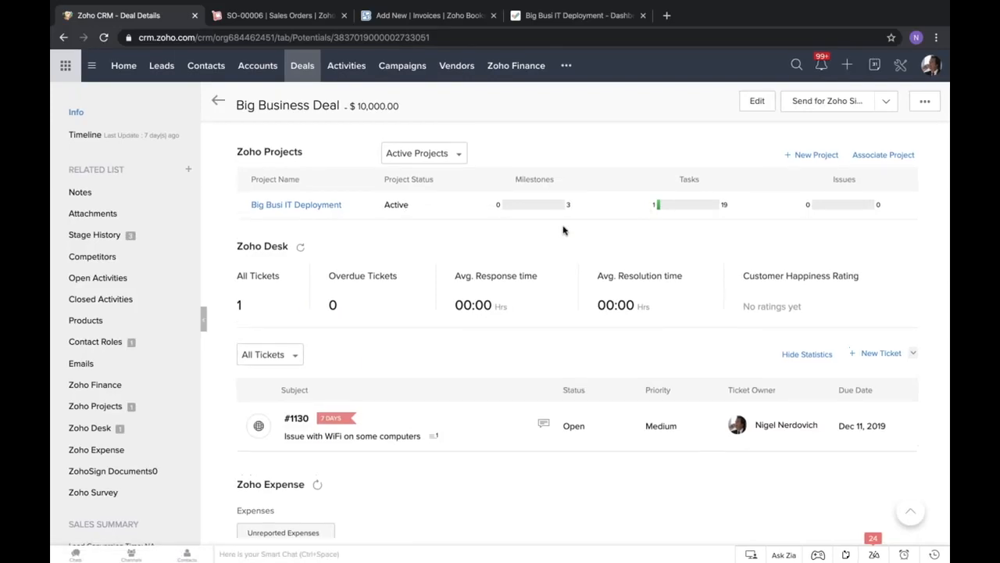
pyautogui.scroll(1, 563, 226)
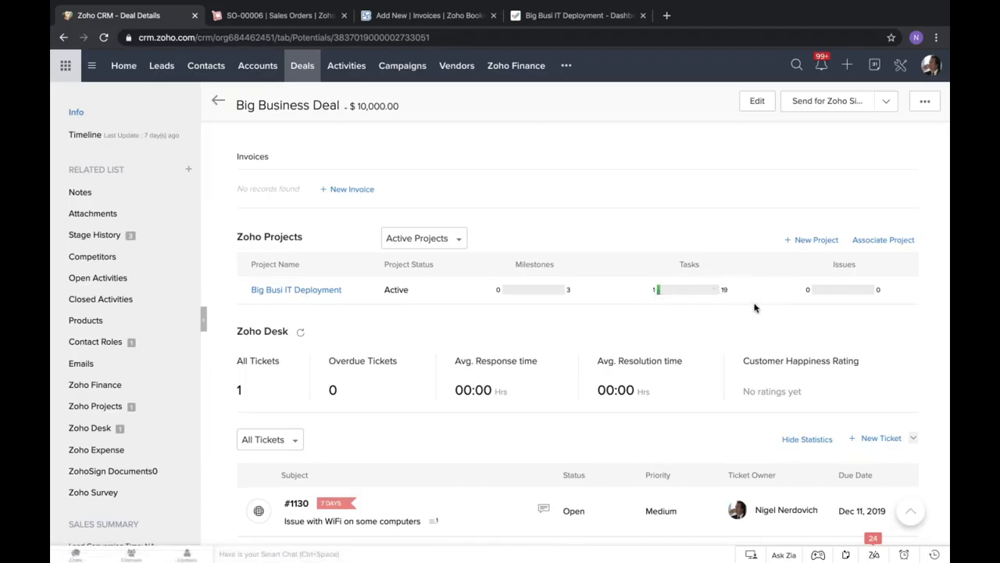
# Open the Big Busi IT Deployment project from the deal, review its dashboard, feed and calendar, and switch to Zoho Projects.
pyautogui.click(315, 292)
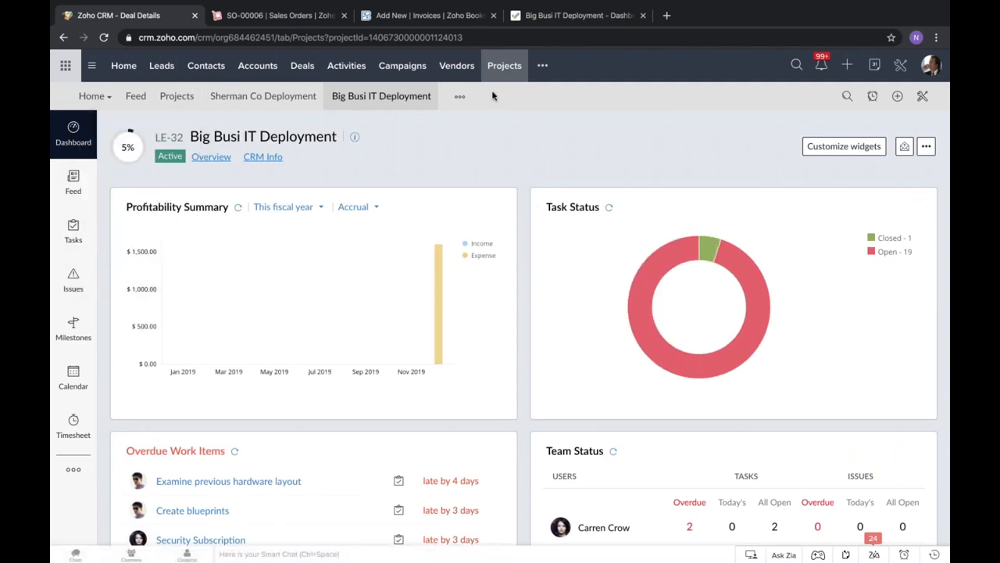
pyautogui.scroll(-1, 608, 172)
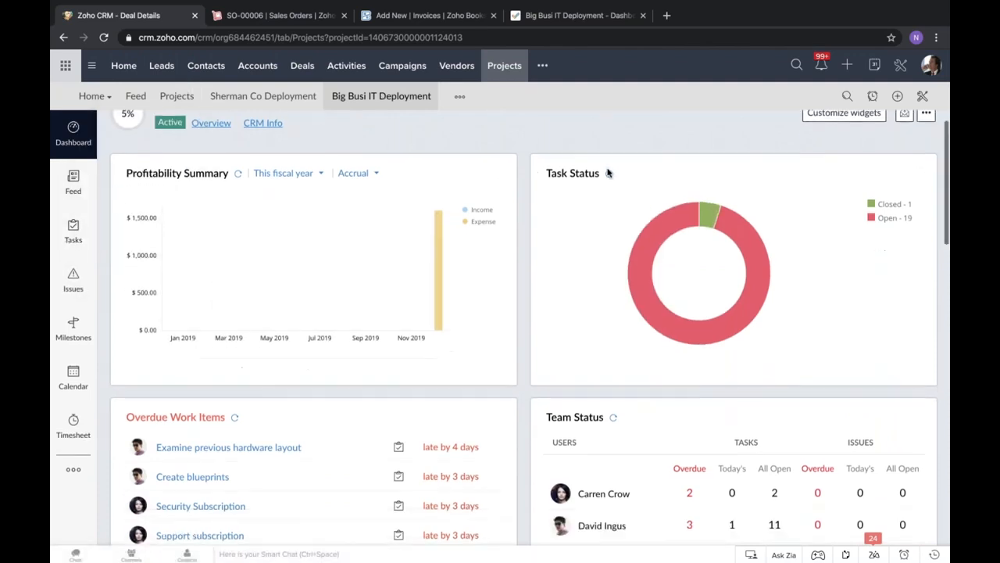
pyautogui.scroll(-5, 608, 173)
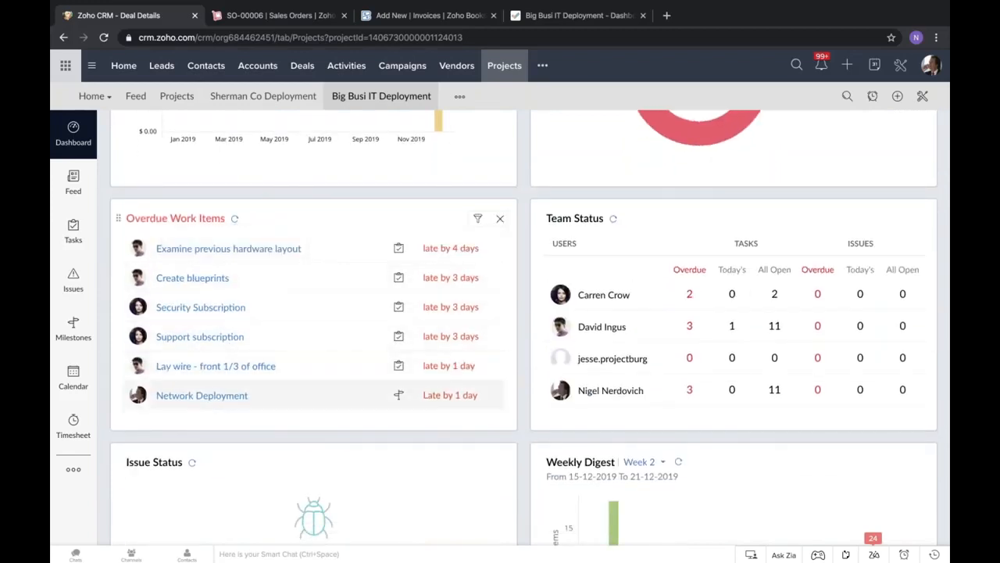
pyautogui.scroll(6, 274, 309)
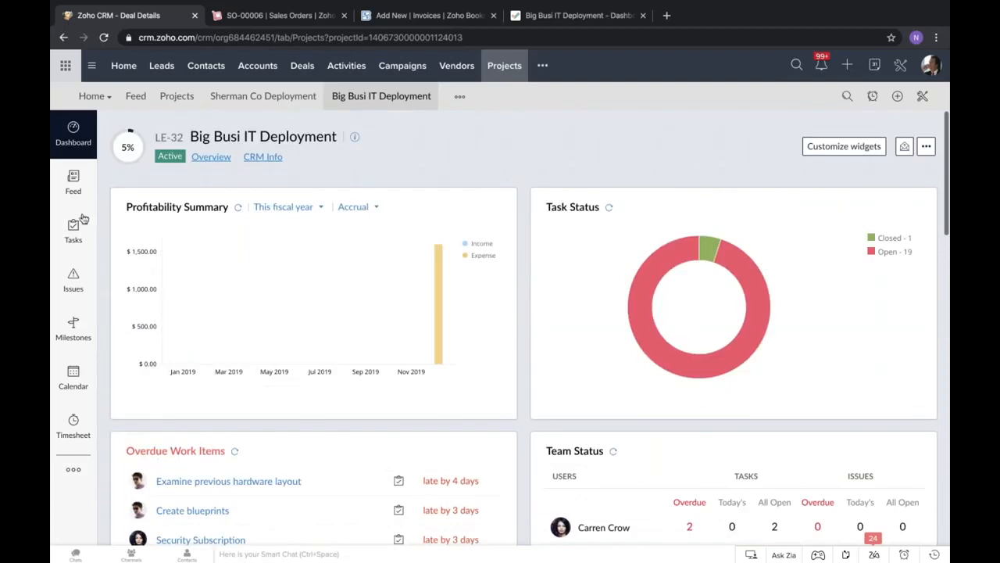
pyautogui.click(74, 186)
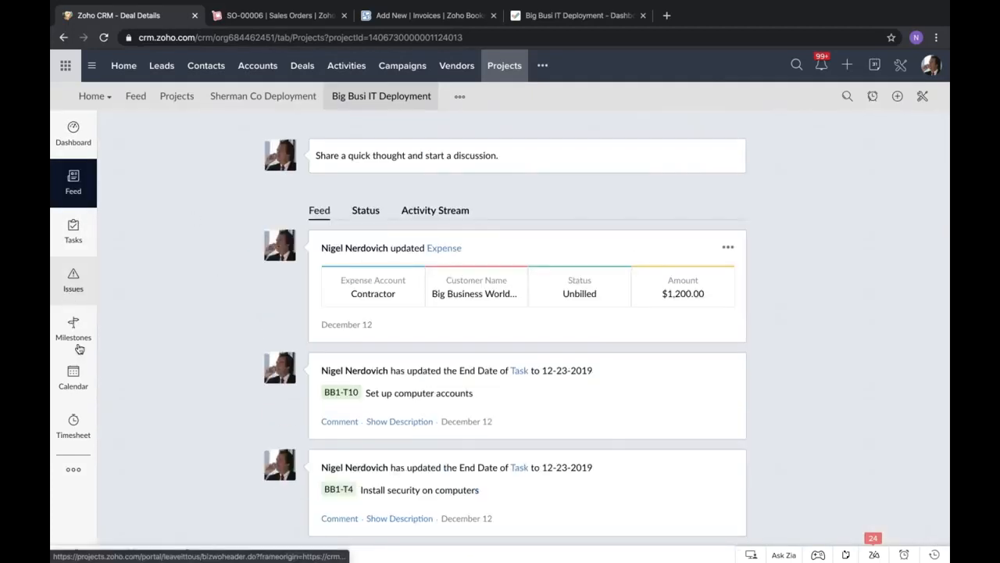
pyautogui.click(75, 382)
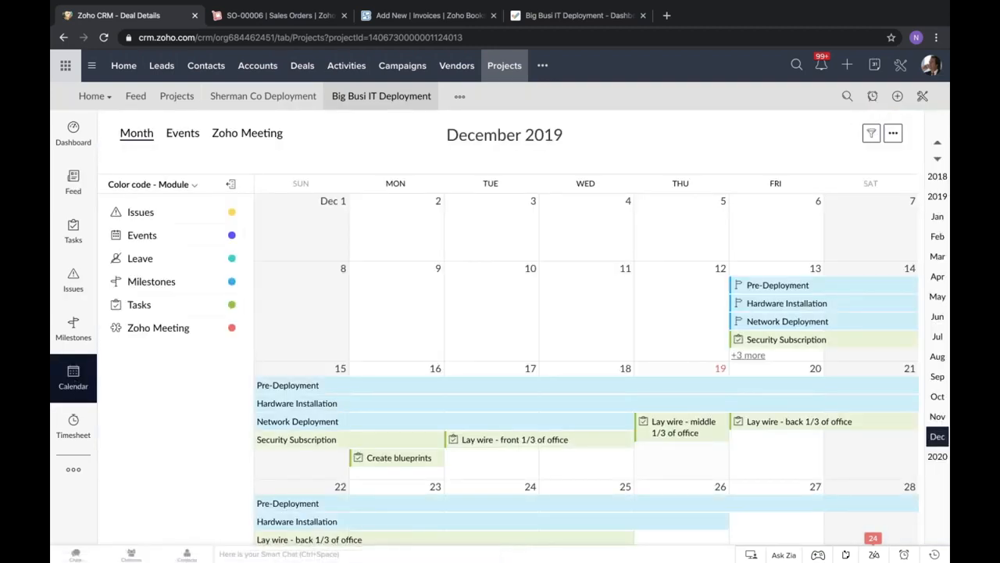
pyautogui.click(73, 134)
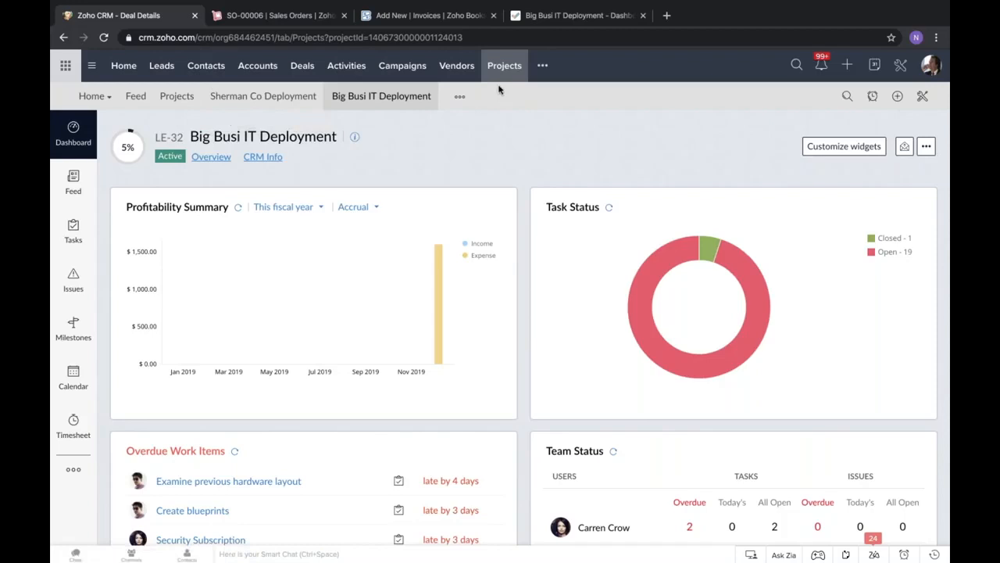
pyautogui.click(592, 14)
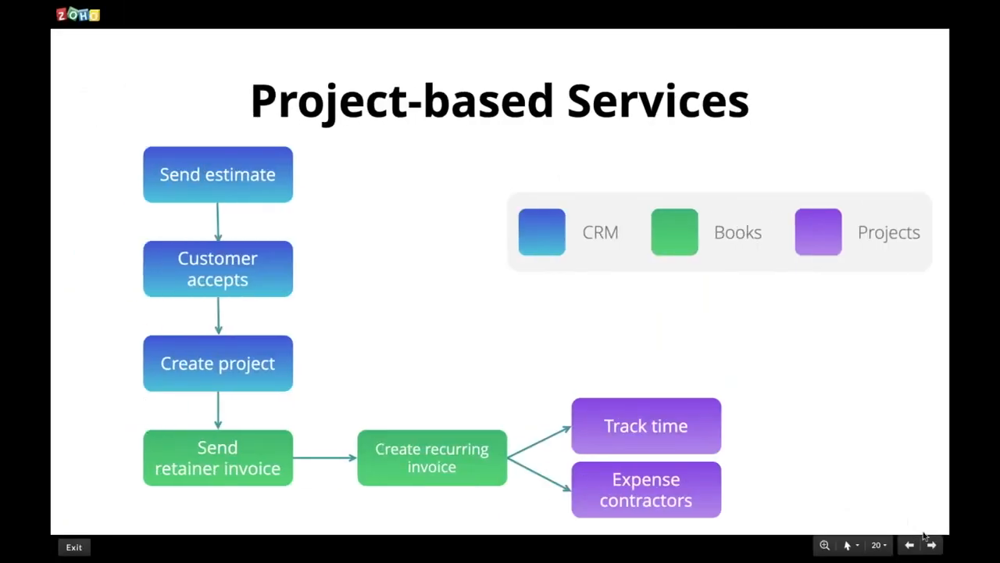
pyautogui.click(934, 547)
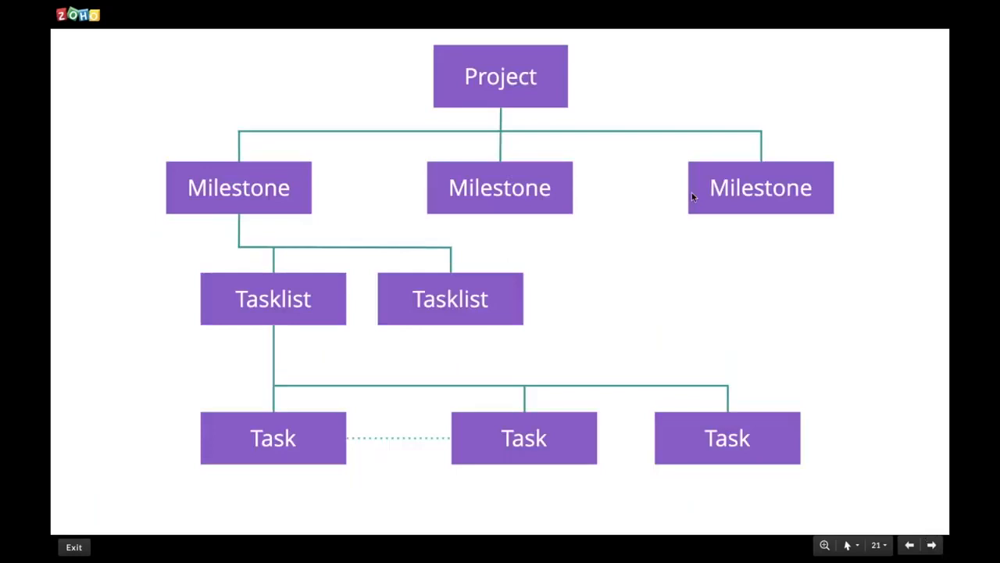
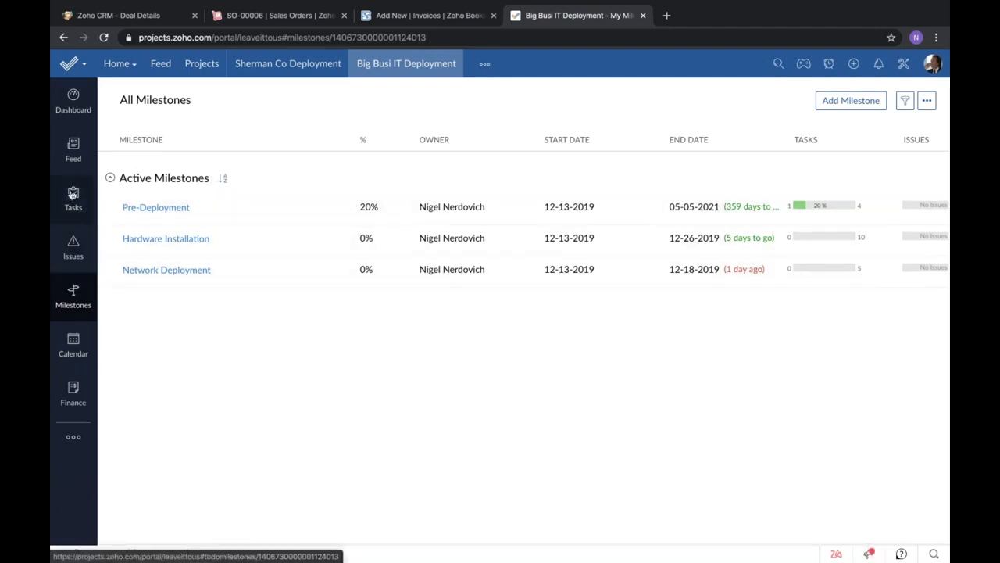
# In the Big Busi IT Deployment tasks, open "Lay wire - front 1/3 of office" and show its dependencies.
pyautogui.click(72, 195)
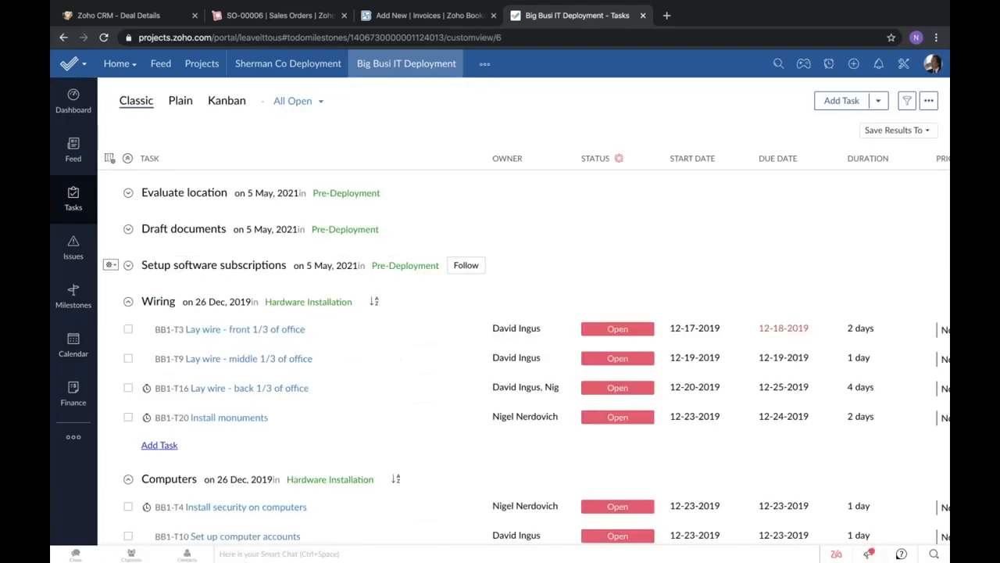
pyautogui.click(274, 340)
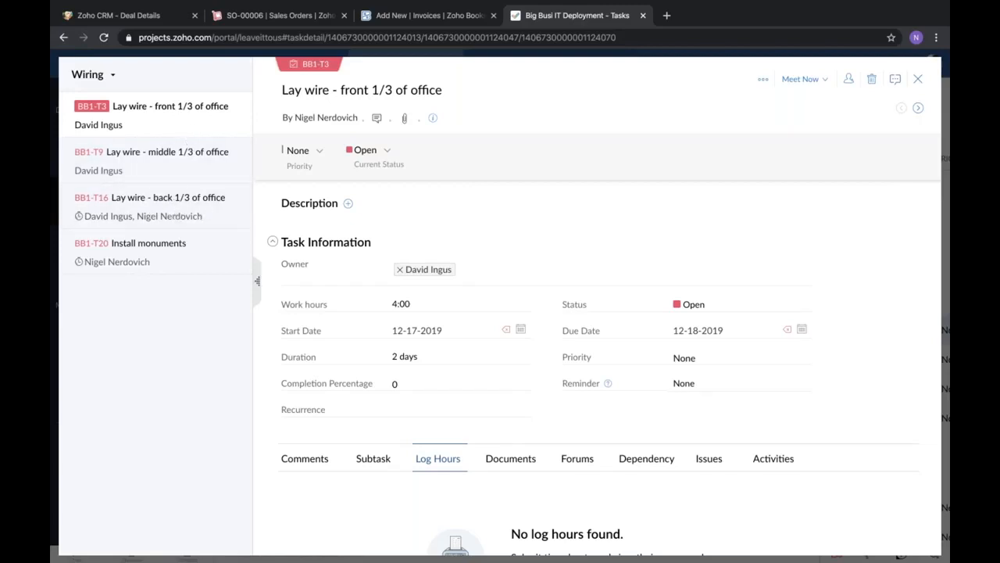
pyautogui.scroll(-2, 365, 301)
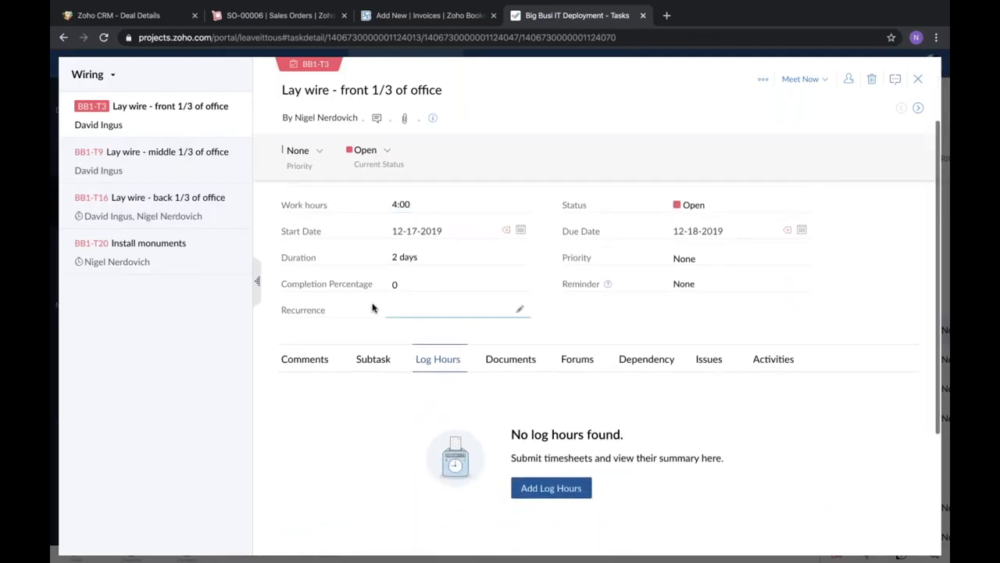
pyautogui.click(652, 362)
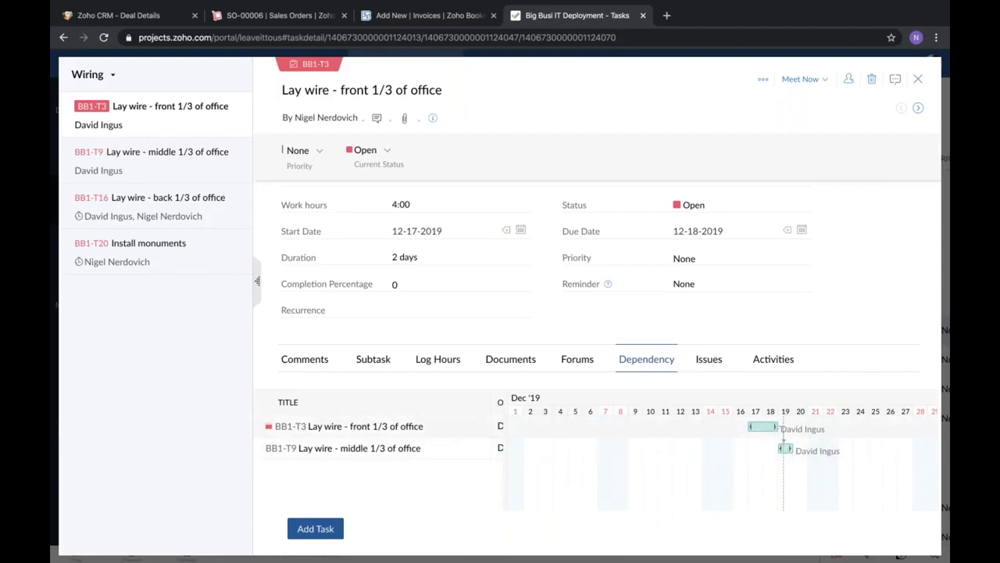
# Extend the front 1/3 wiring task in the dependency chart to 12-23-2019 and shorten it back to 12-18-2019.
pyautogui.moveTo(776, 426); pyautogui.dragTo(848, 426)
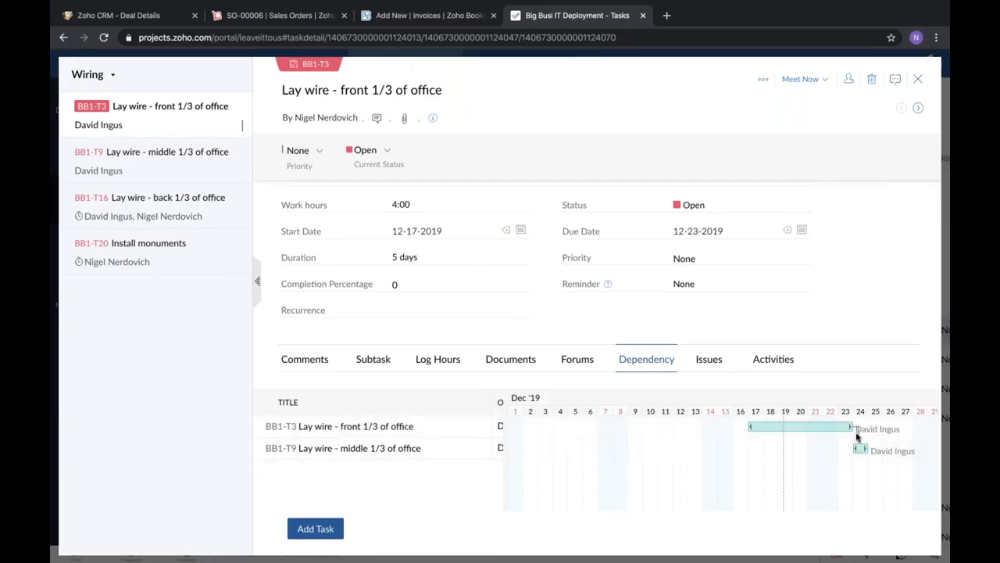
pyautogui.hscroll(5, 829, 445)
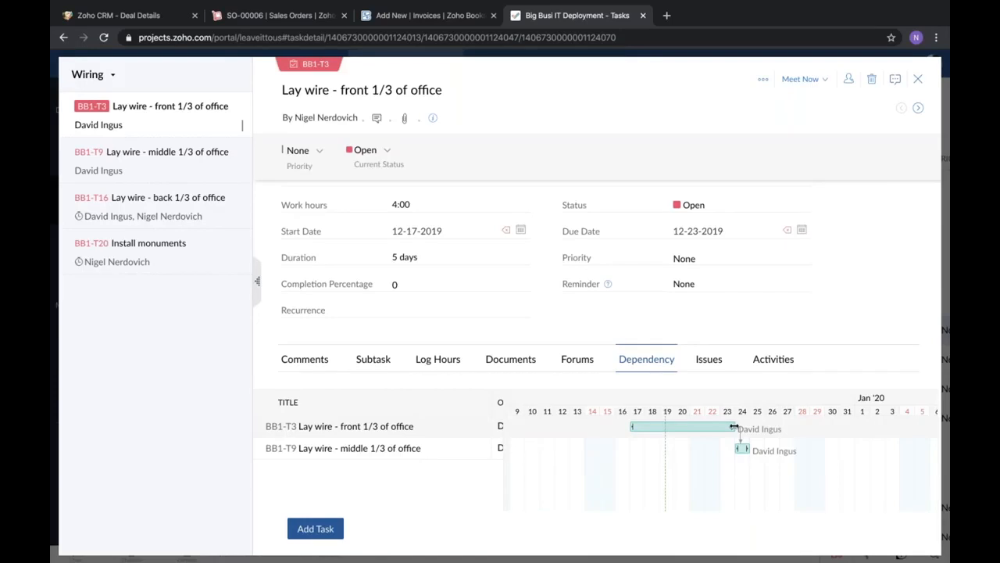
pyautogui.moveTo(698, 426); pyautogui.dragTo(657, 428)
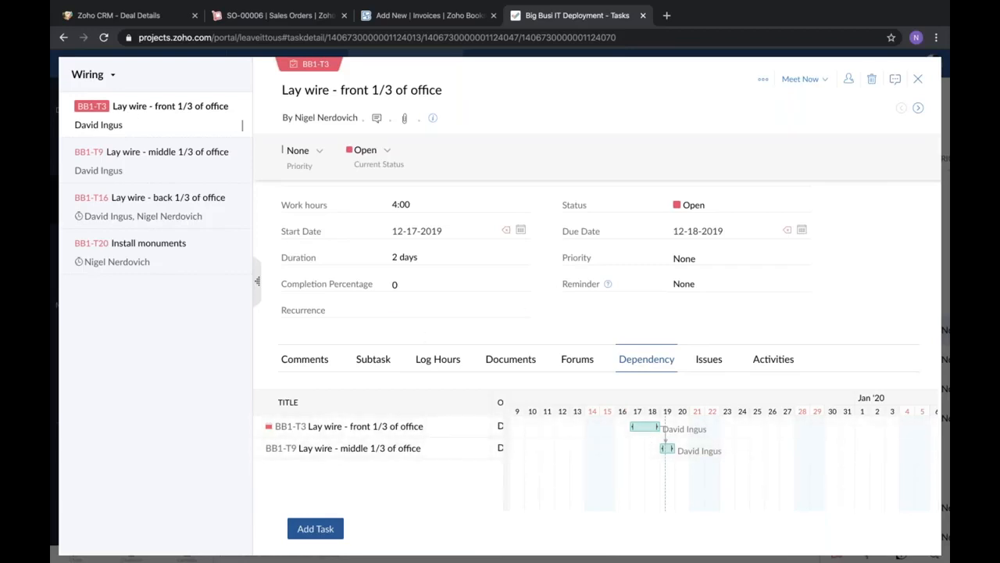
pyautogui.scroll(2, 383, 357)
pyautogui.scroll(-1, 384, 357)
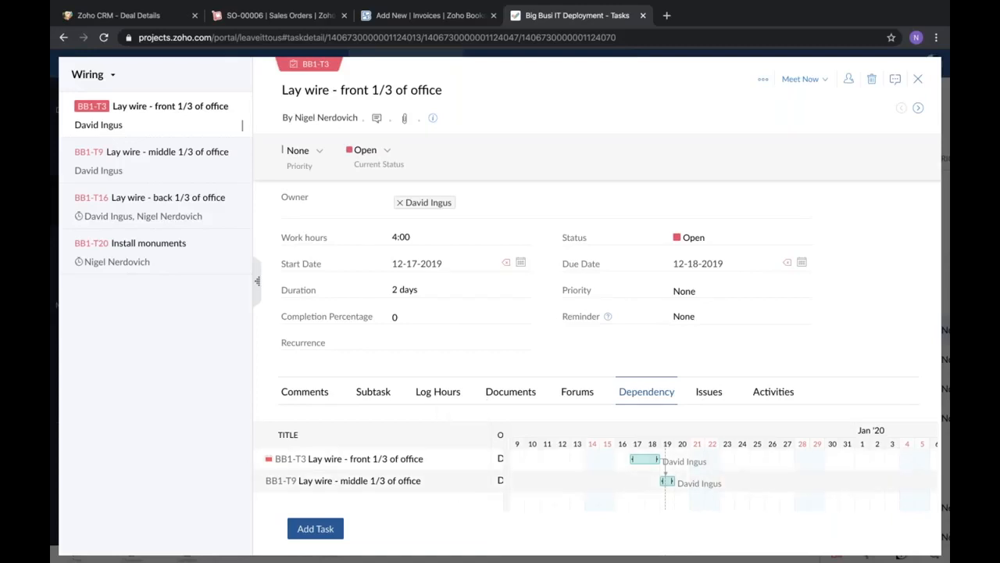
pyautogui.moveTo(400, 472)
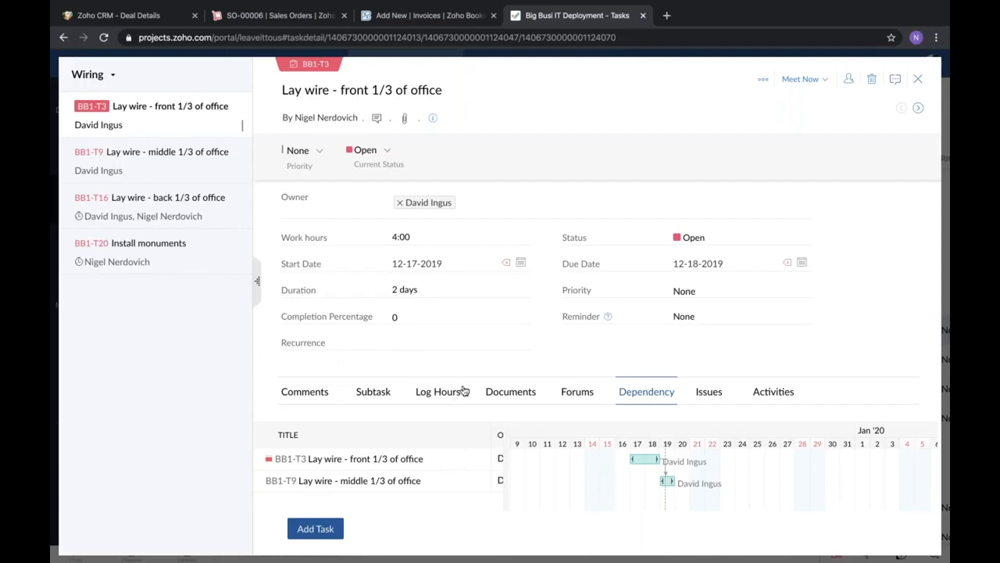
# View the front 1/3 wiring task's comments and documents, and show its log hours section.
pyautogui.click(323, 394)
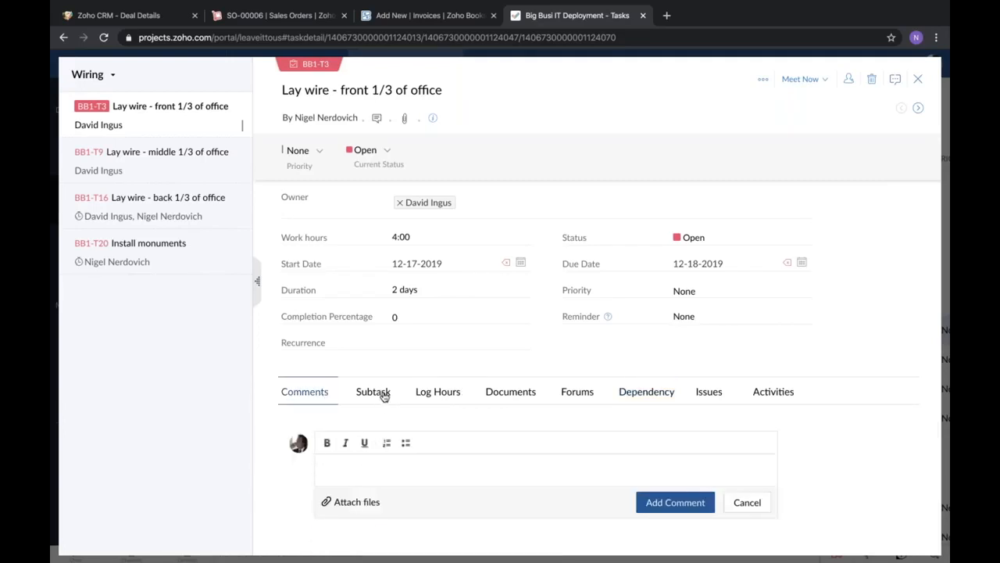
pyautogui.click(511, 394)
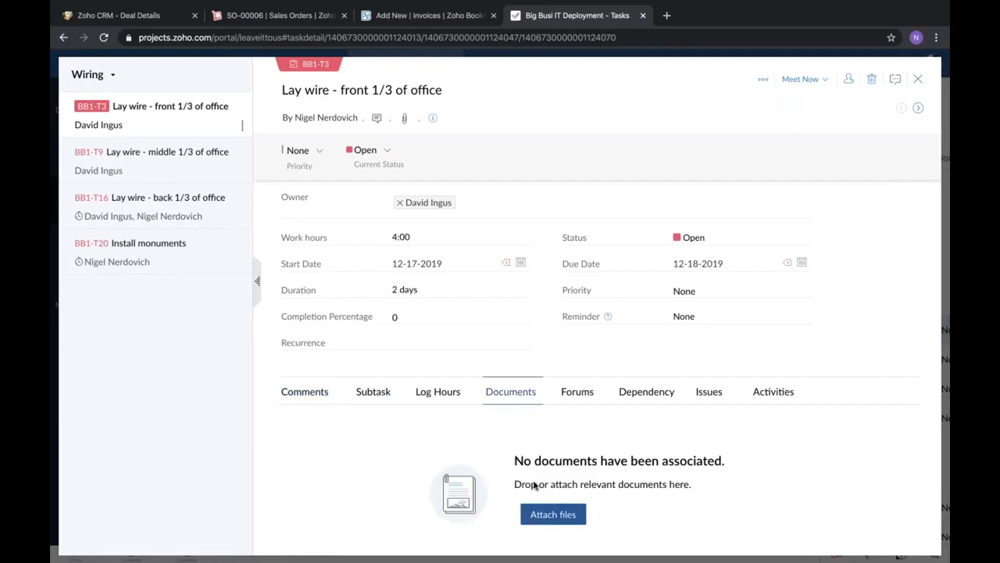
pyautogui.click(432, 394)
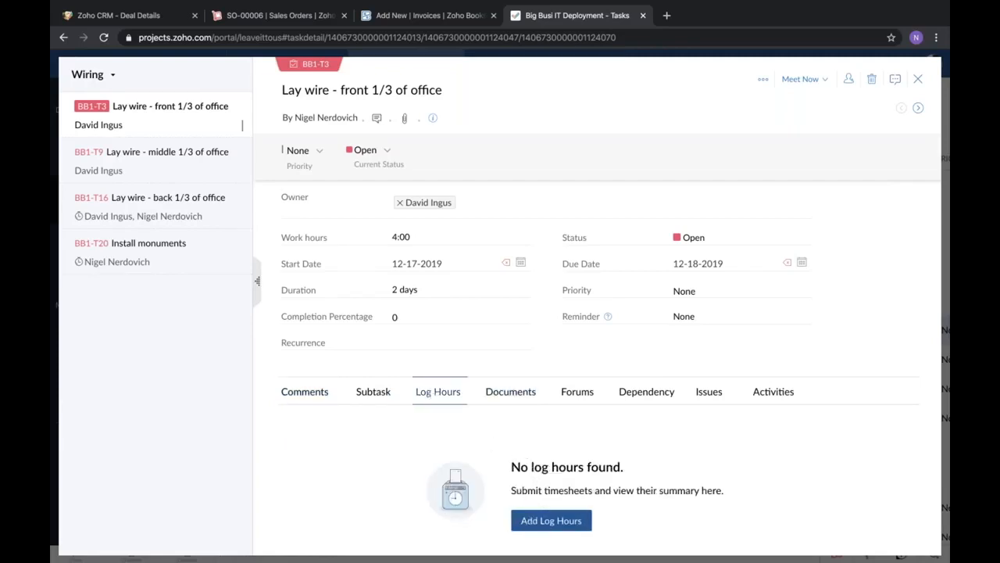
pyautogui.scroll(-1, 547, 468)
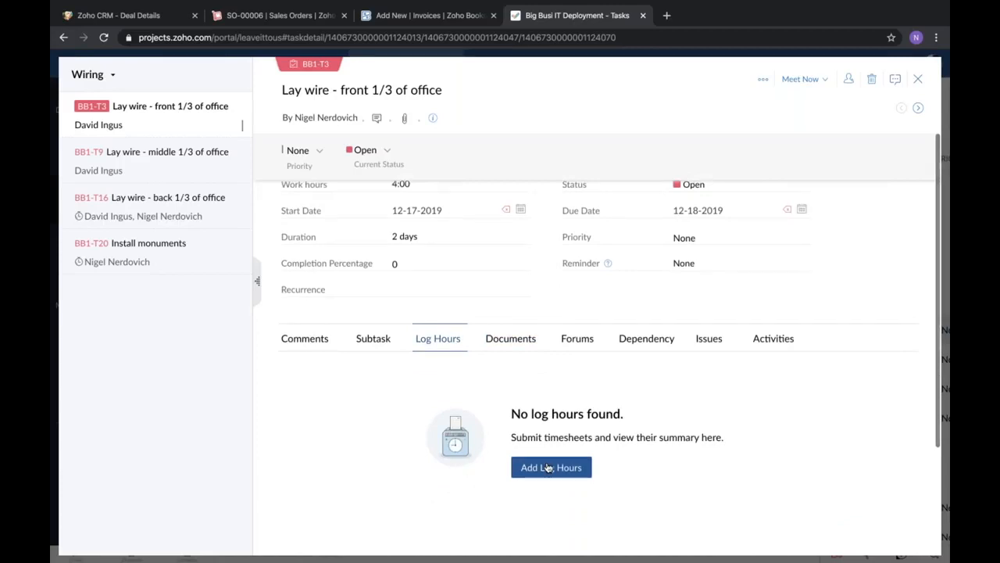
# Draft a 4-hour time log for the task, check the start and end time entry and billing status options, and cancel it.
pyautogui.click(549, 468)
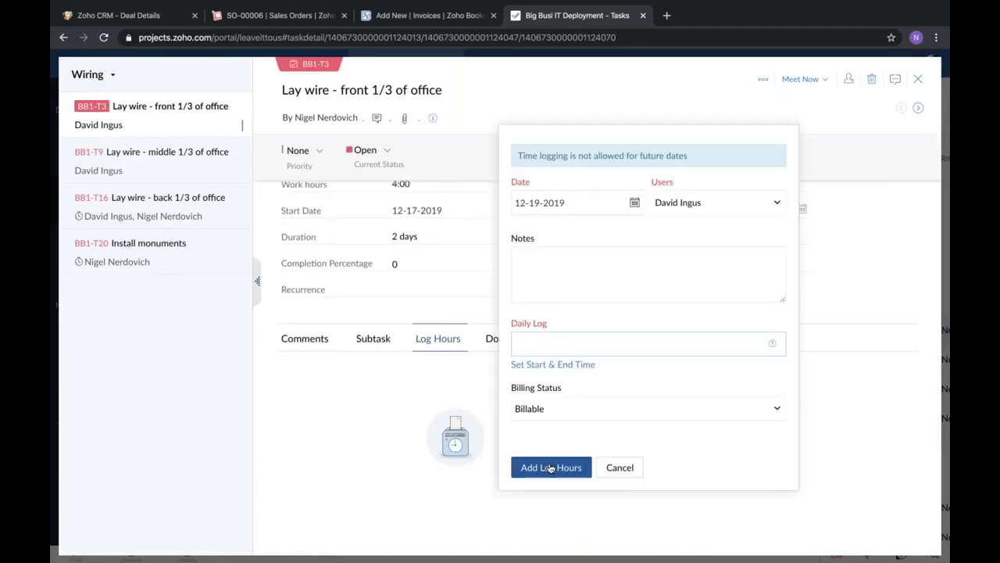
pyautogui.click(579, 339)
pyautogui.write('4')
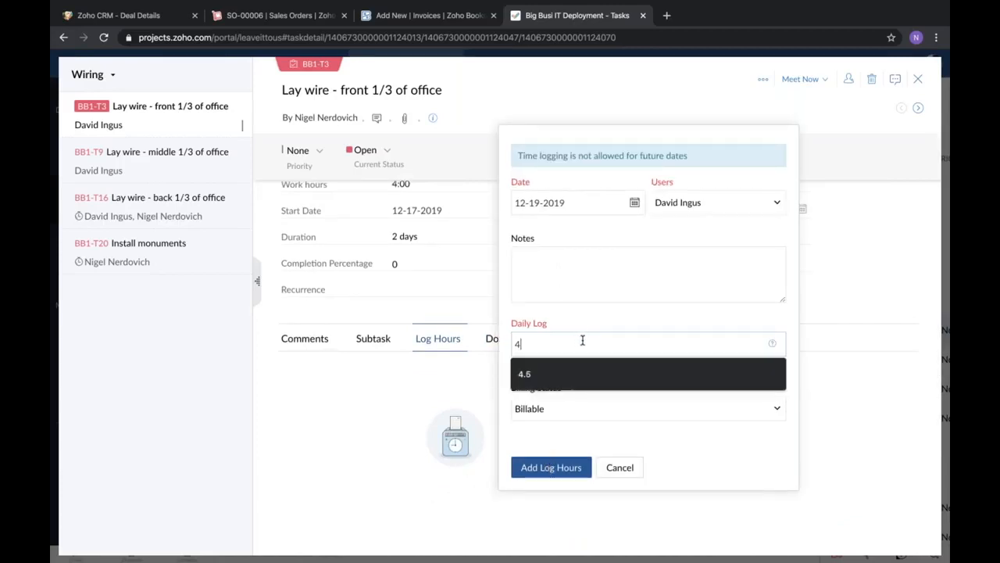
pyautogui.click(641, 319)
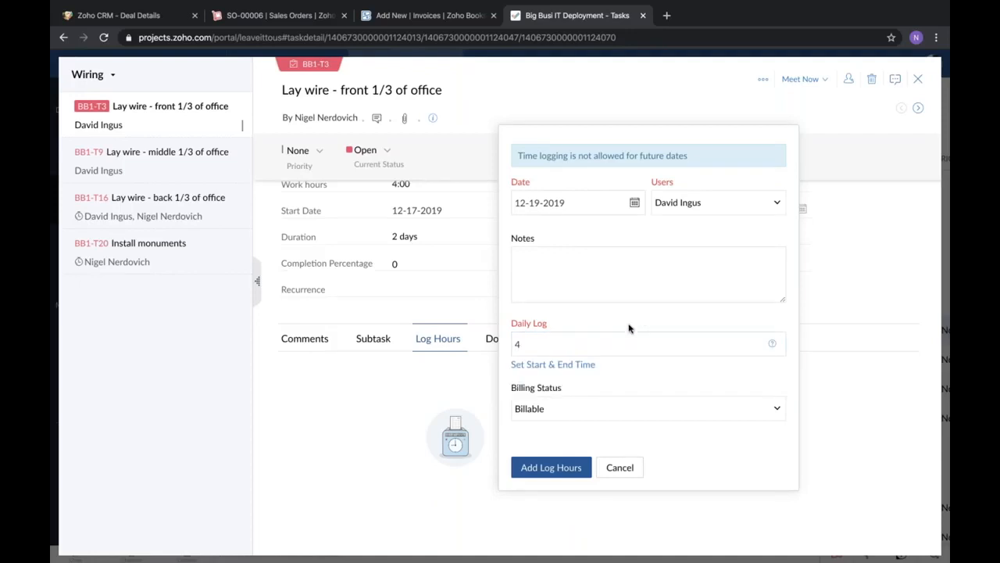
pyautogui.click(553, 372)
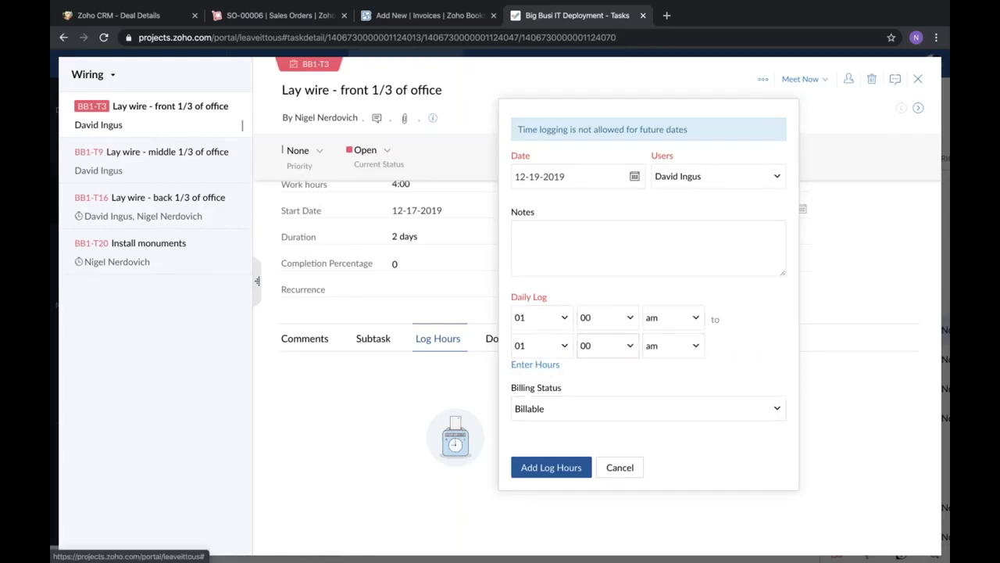
pyautogui.click(598, 413)
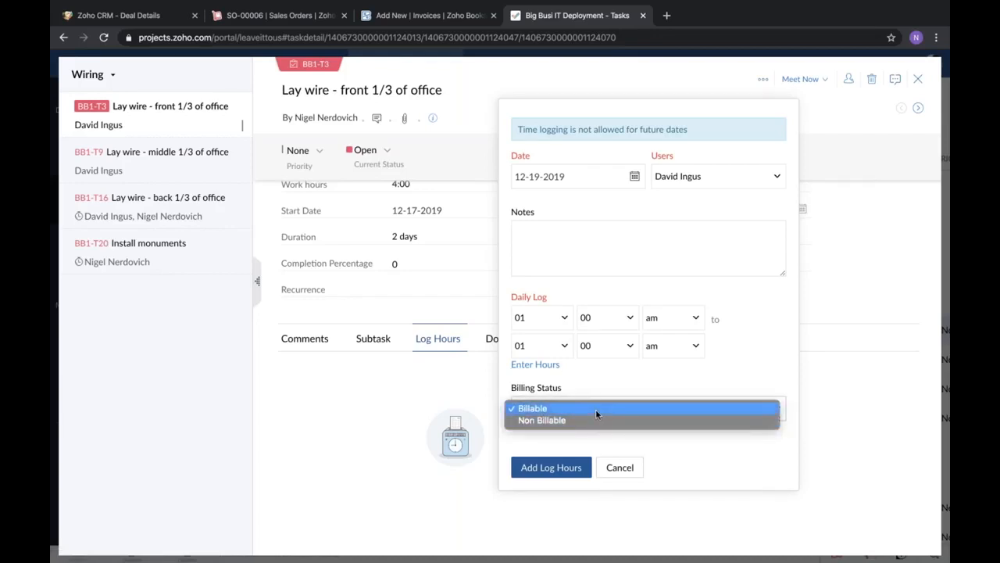
pyautogui.click(635, 477)
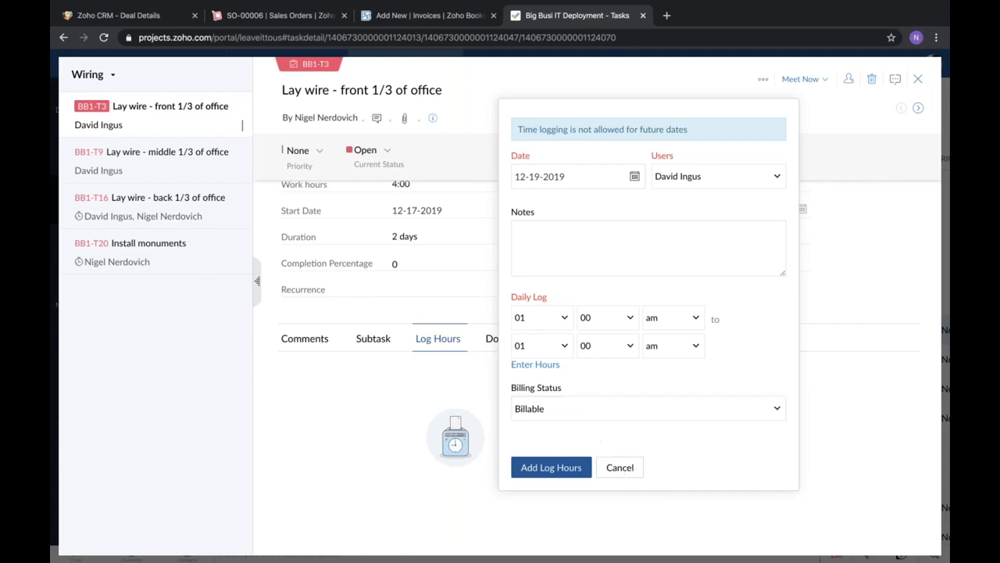
pyautogui.click(617, 463)
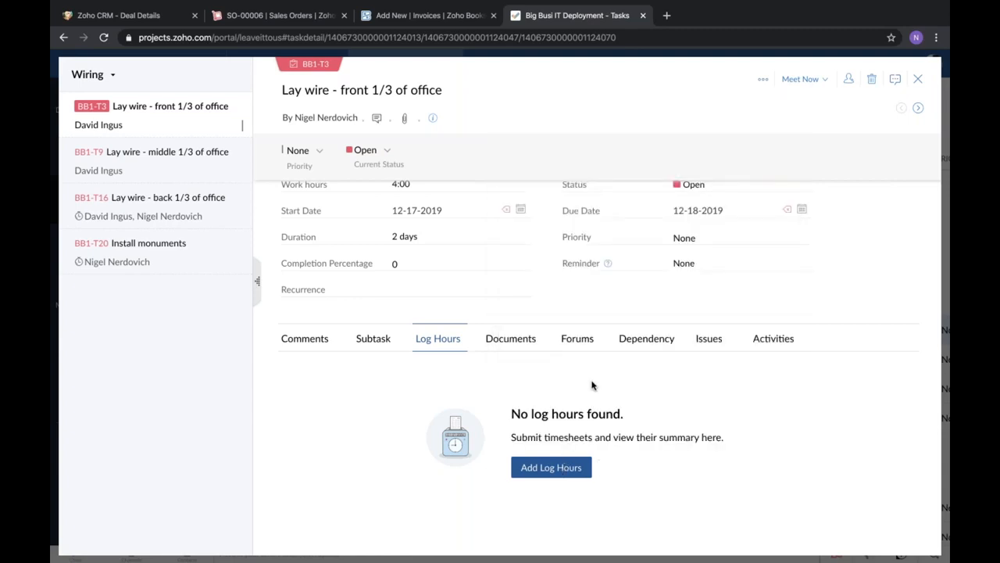
# Log 4 billable hours on 12-19-2019 for the front 1/3 wiring task and close its details.
pyautogui.click(551, 467)
pyautogui.write('4')
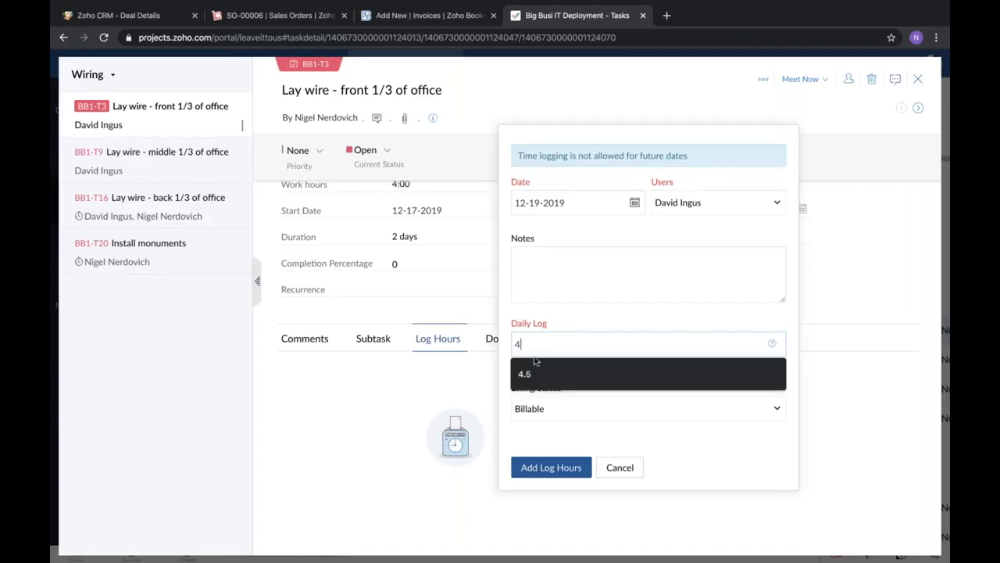
pyautogui.click(539, 469)
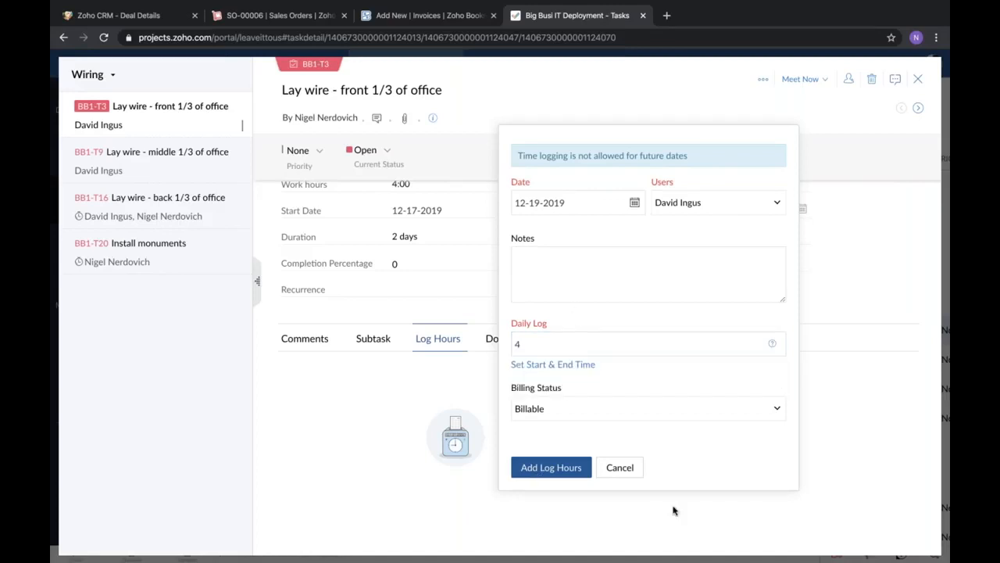
pyautogui.scroll(1, 489, 380)
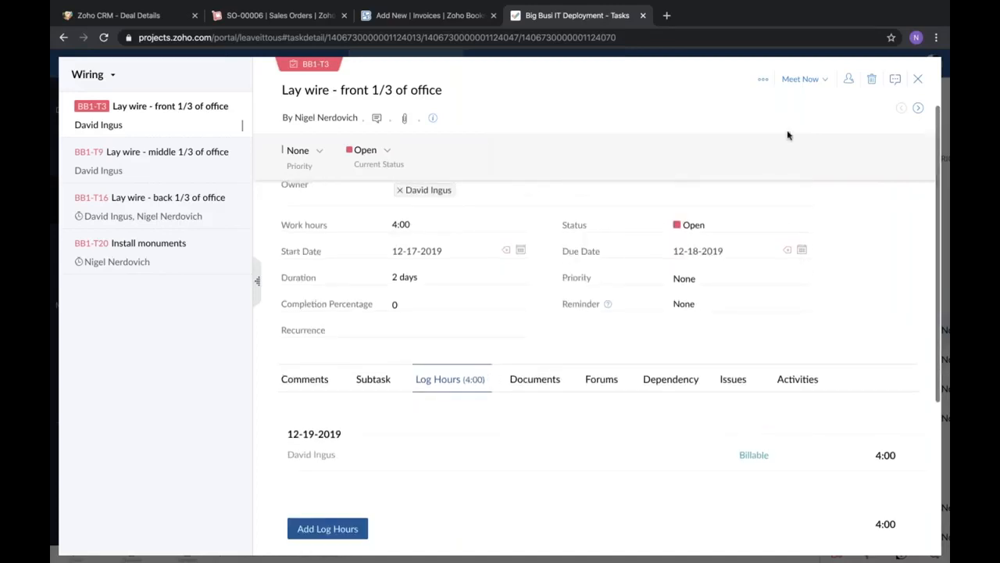
pyautogui.click(918, 79)
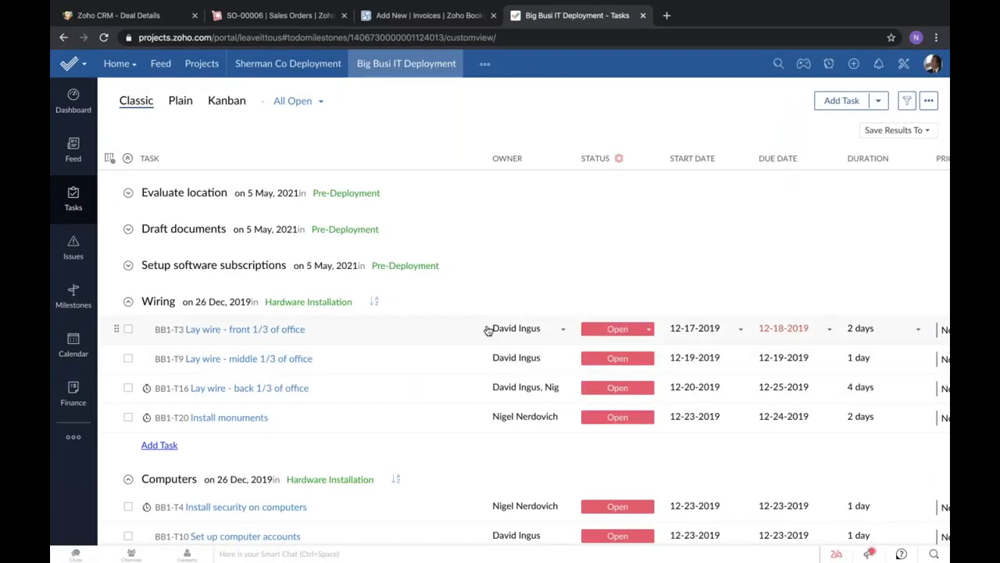
# Set the status of the front 1/3 of office wiring task to Closed.
pyautogui.click(648, 329)
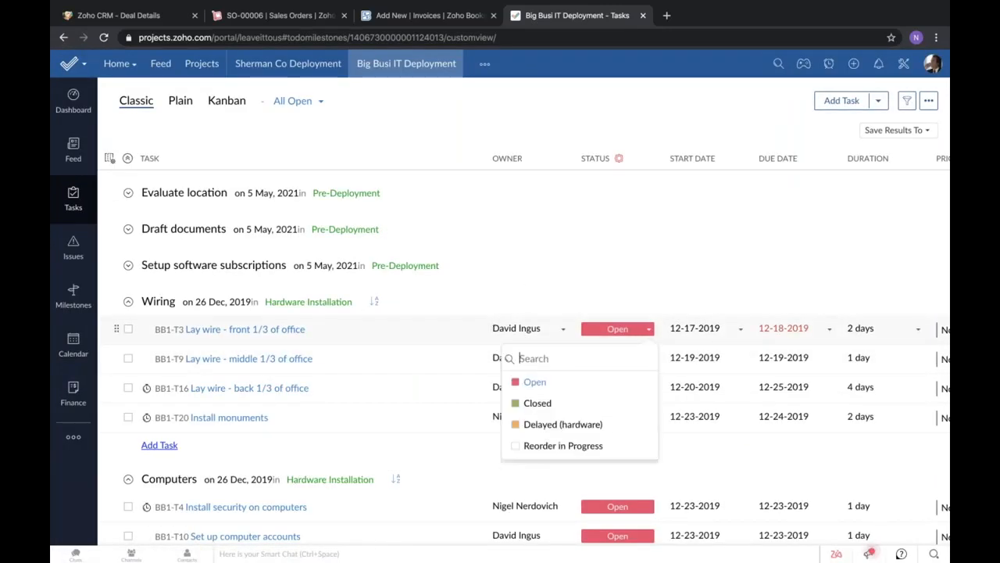
pyautogui.click(538, 404)
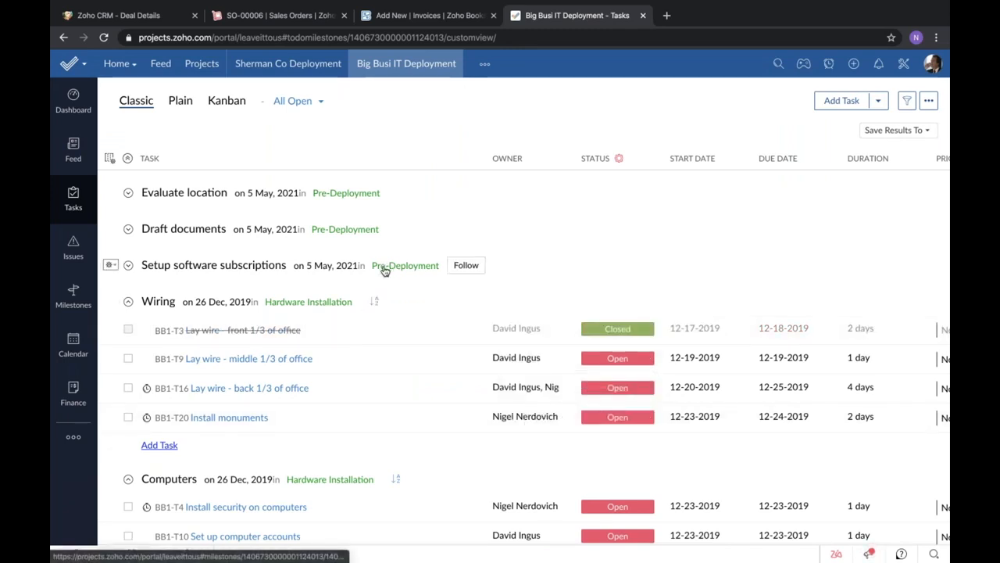
# Examine the December 2019 project calendar with its milestones, the front 1/3 wiring task and the scheduled tasks.
pyautogui.click(64, 341)
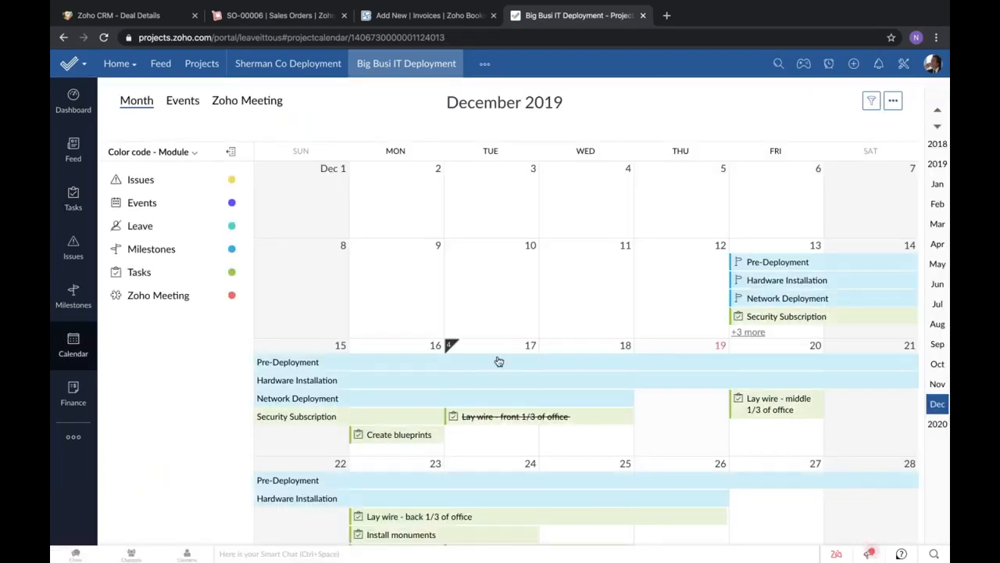
pyautogui.scroll(-1, 500, 359)
pyautogui.scroll(-1, 317, 251)
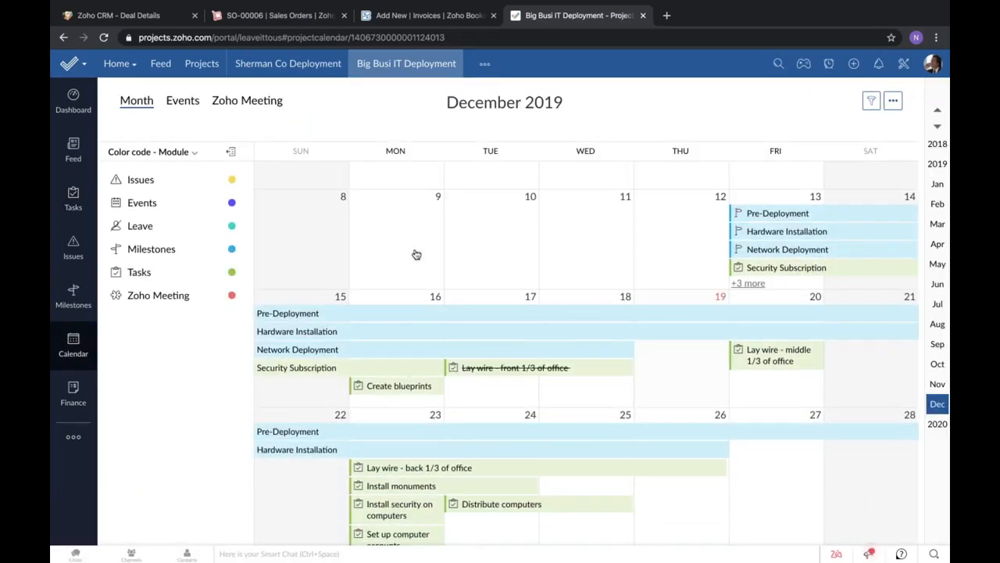
pyautogui.moveTo(523, 372)
pyautogui.scroll(-2, 568, 211)
pyautogui.scroll(-2, 568, 211)
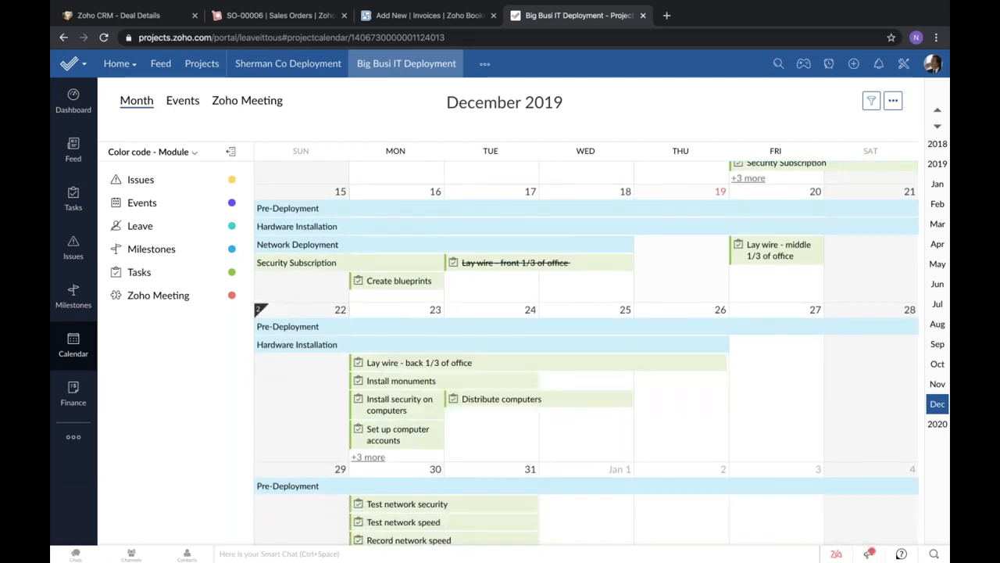
# Examine the project's Milestone Gantt chart across the Hardware Installation and Network Deployment task lists.
pyautogui.moveTo(73, 436)
pyautogui.click(156, 438)
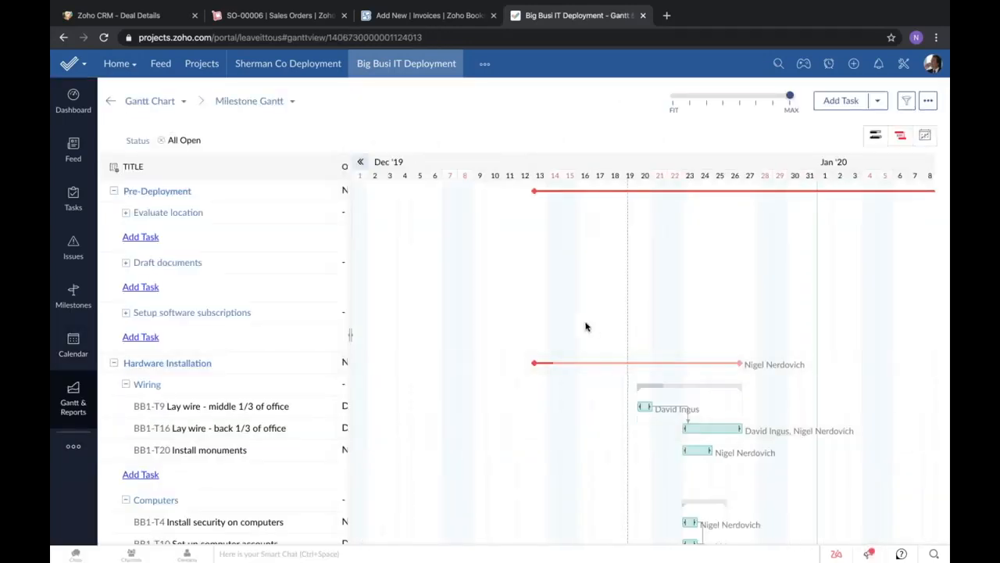
pyautogui.scroll(-2, 586, 327)
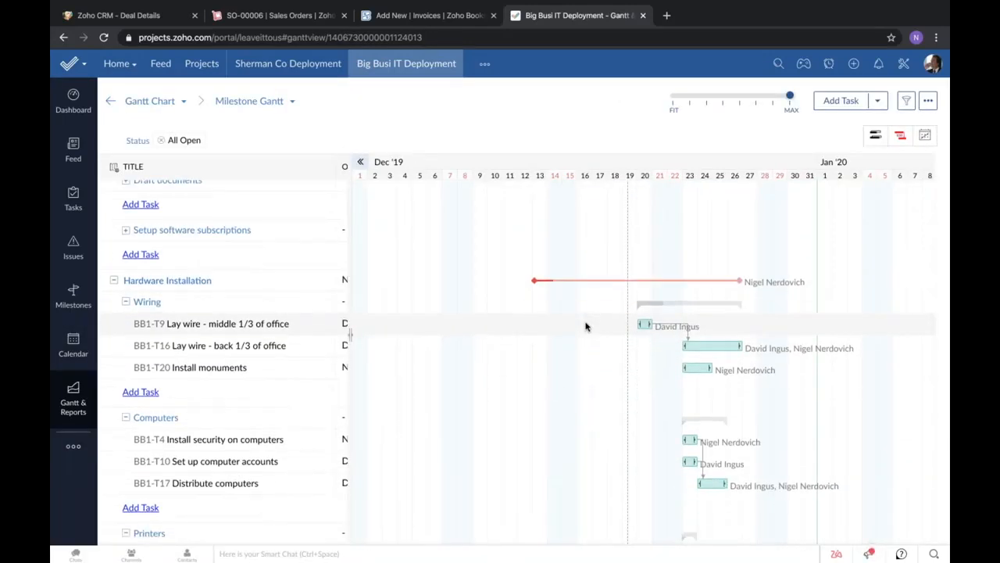
pyautogui.scroll(-2, 586, 327)
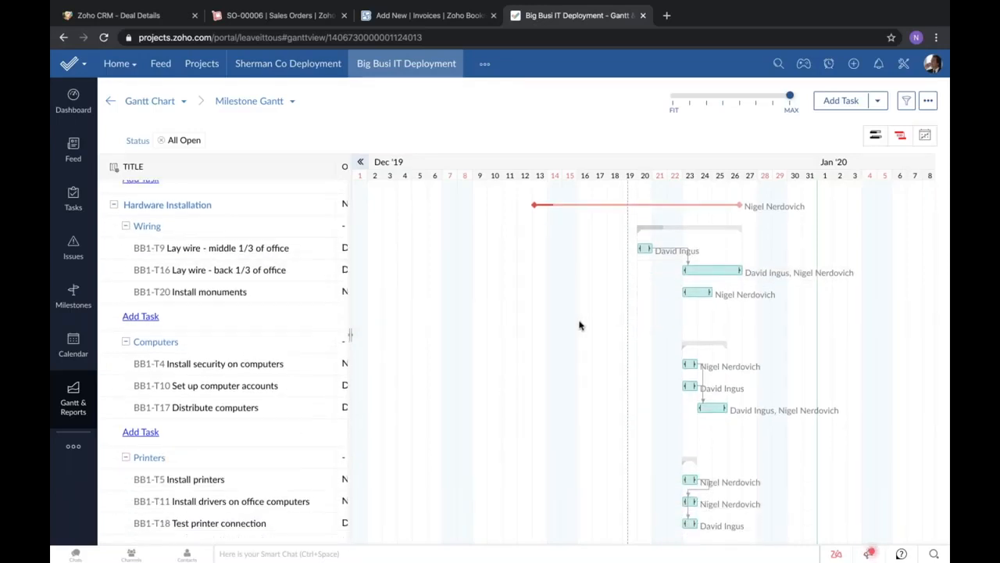
pyautogui.scroll(2, 579, 325)
pyautogui.scroll(-3, 579, 325)
pyautogui.scroll(-6, 579, 325)
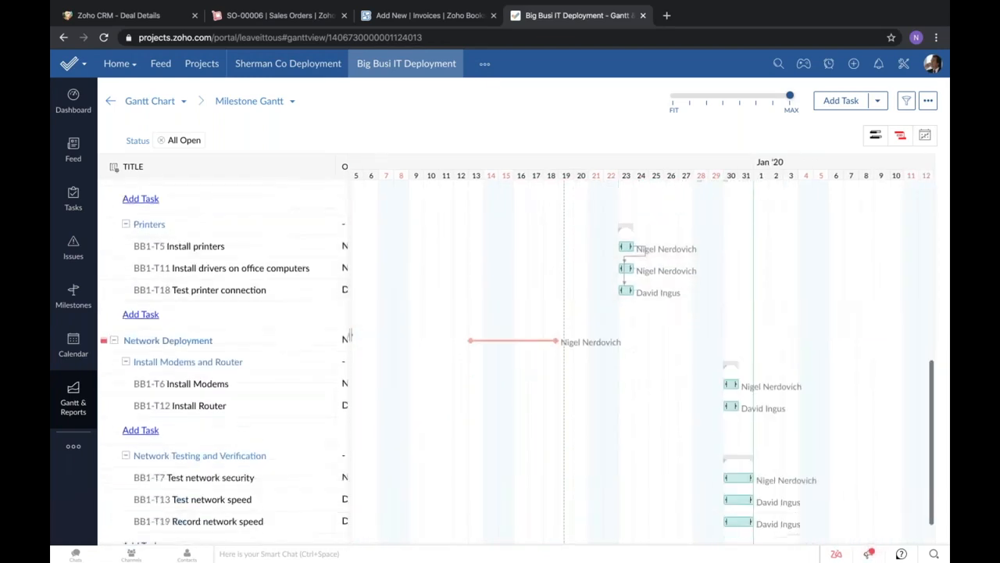
pyautogui.scroll(5, 350, 334)
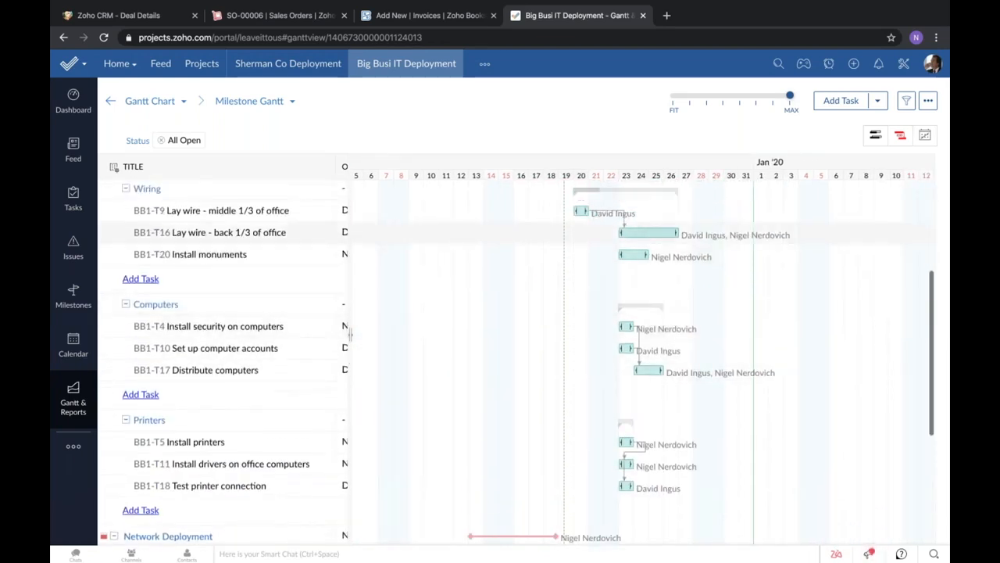
pyautogui.scroll(3, 600, 197)
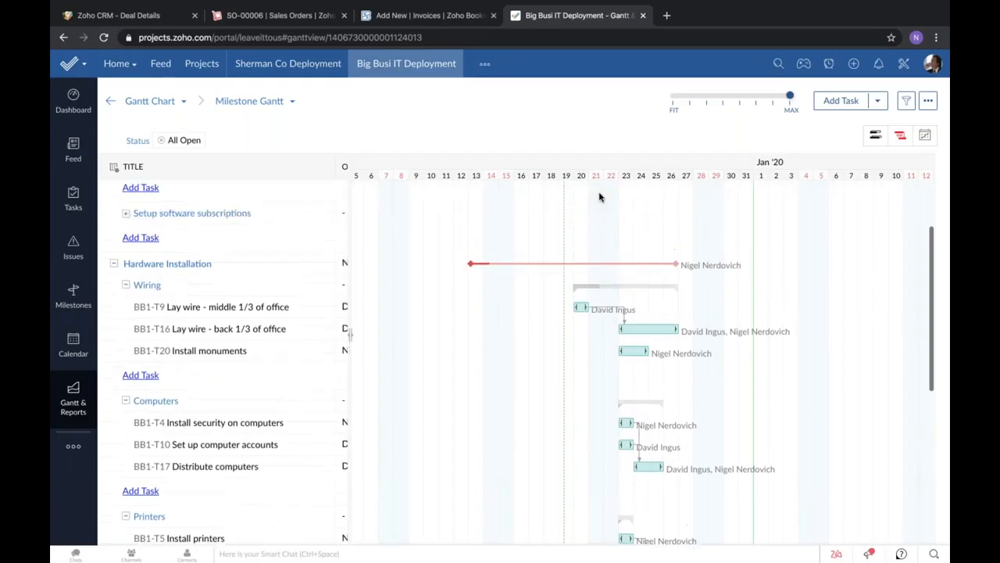
pyautogui.scroll(-8, 600, 197)
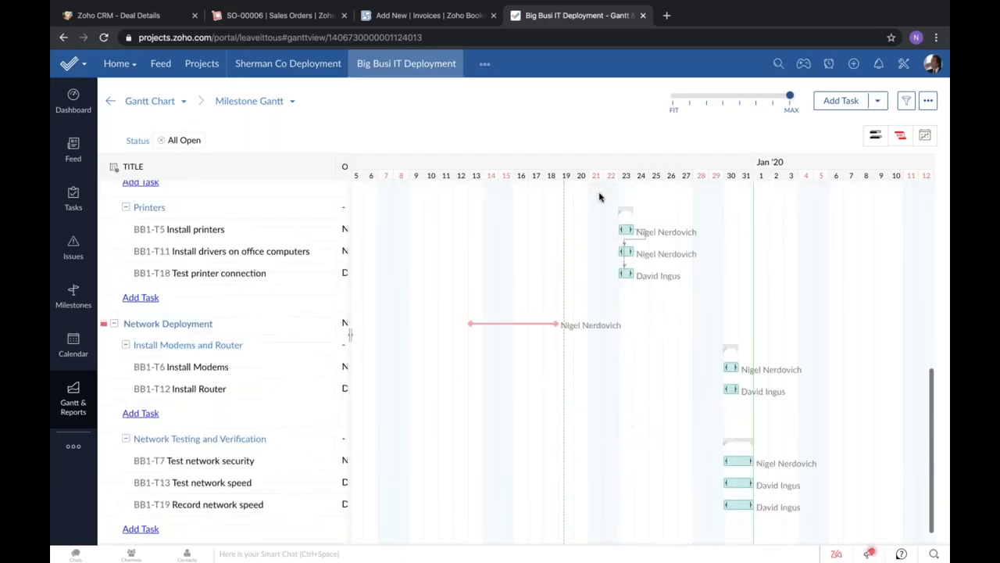
# Extend the middle 1/3 of office wiring task through December 22 in the Gantt chart.
pyautogui.scroll(10, 599, 197)
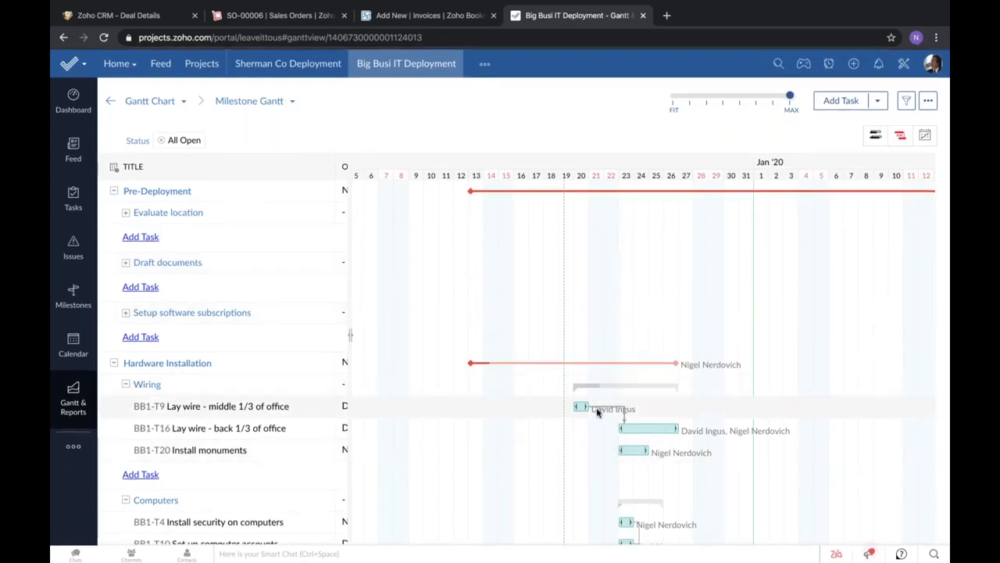
pyautogui.moveTo(623, 407)
pyautogui.mouseDown()
pyautogui.moveTo(632, 407)
pyautogui.moveTo(617, 407)
pyautogui.mouseUp()
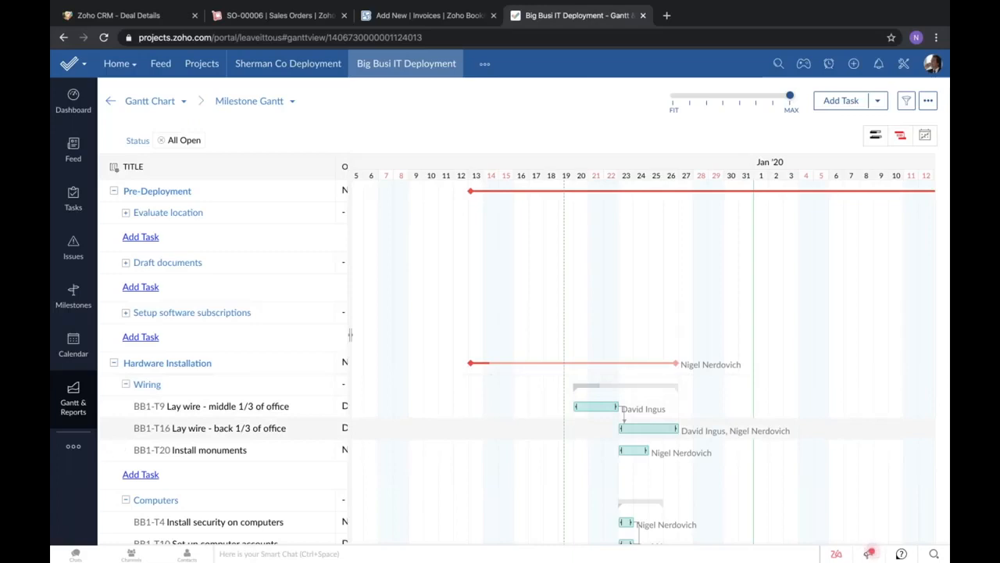
# View the project's logged hours in the December 2019 timesheet.
pyautogui.click(73, 448)
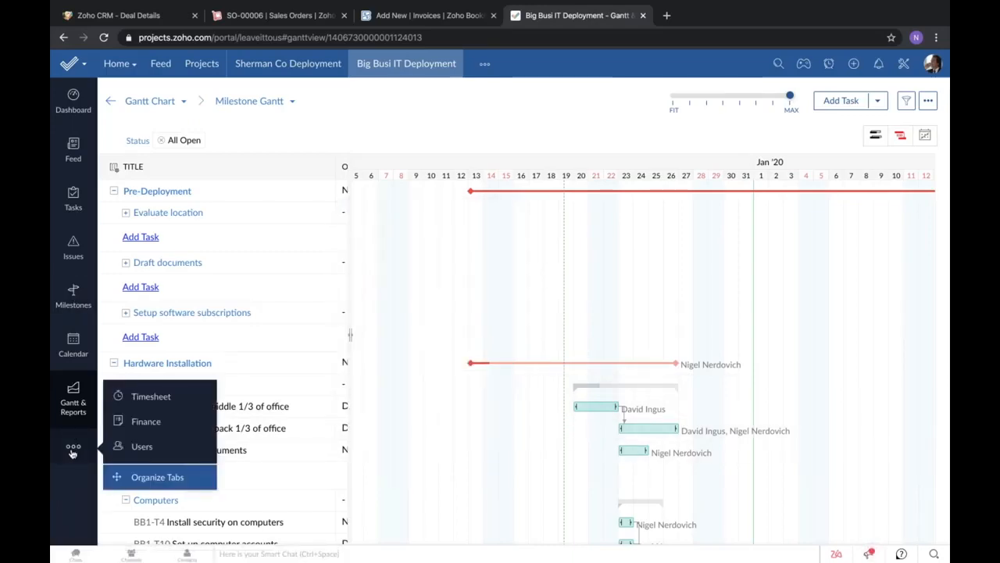
pyautogui.click(151, 396)
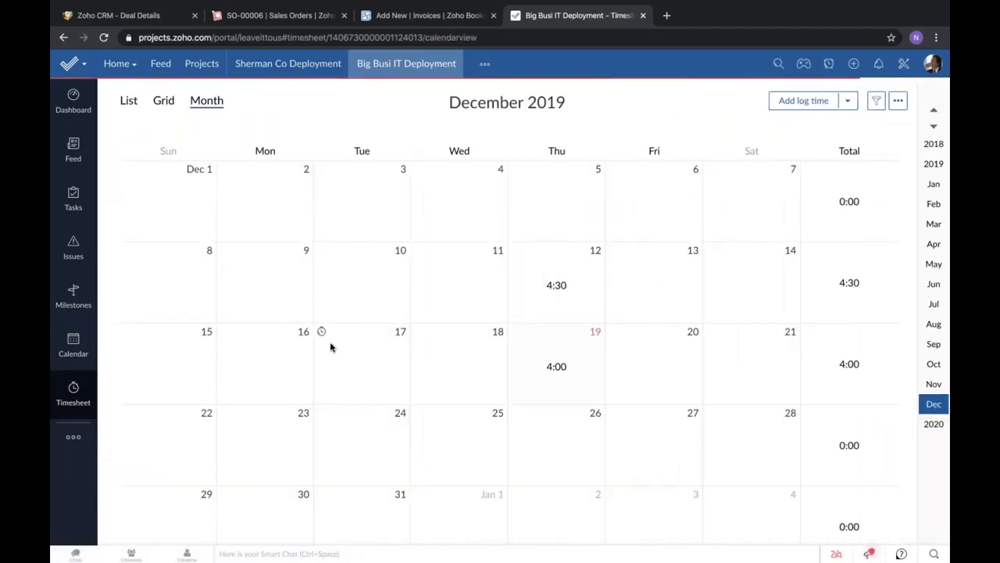
# Draft a project invoice billed up to 19 Dec 2019 with all unbilled customer expenses included, review it, and cancel it.
pyautogui.click(73, 437)
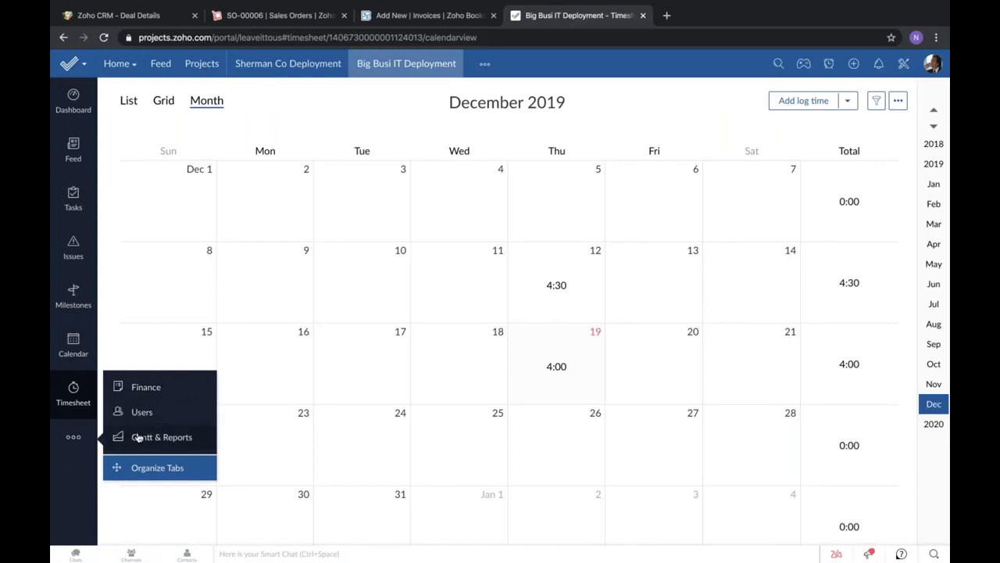
pyautogui.click(145, 387)
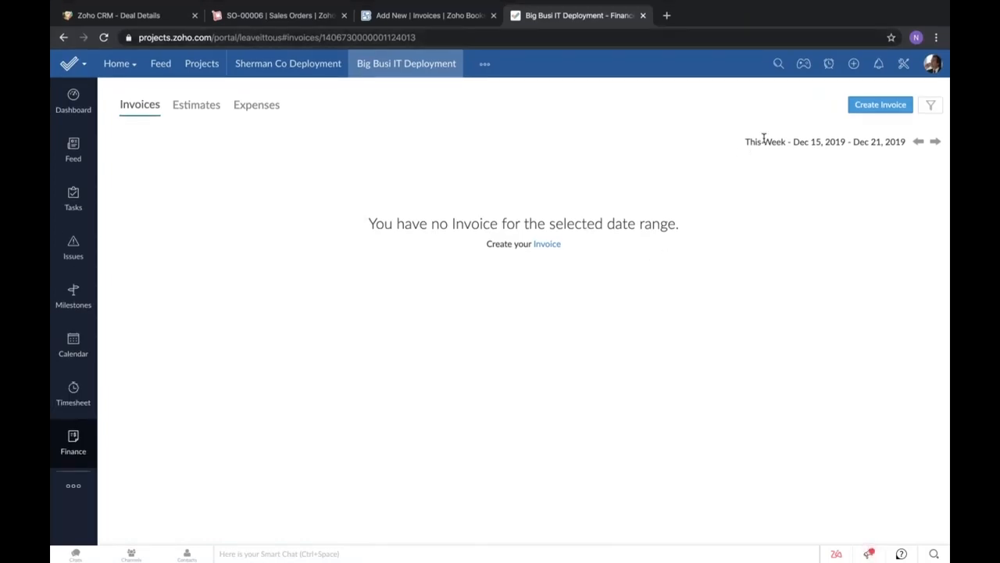
pyautogui.click(883, 107)
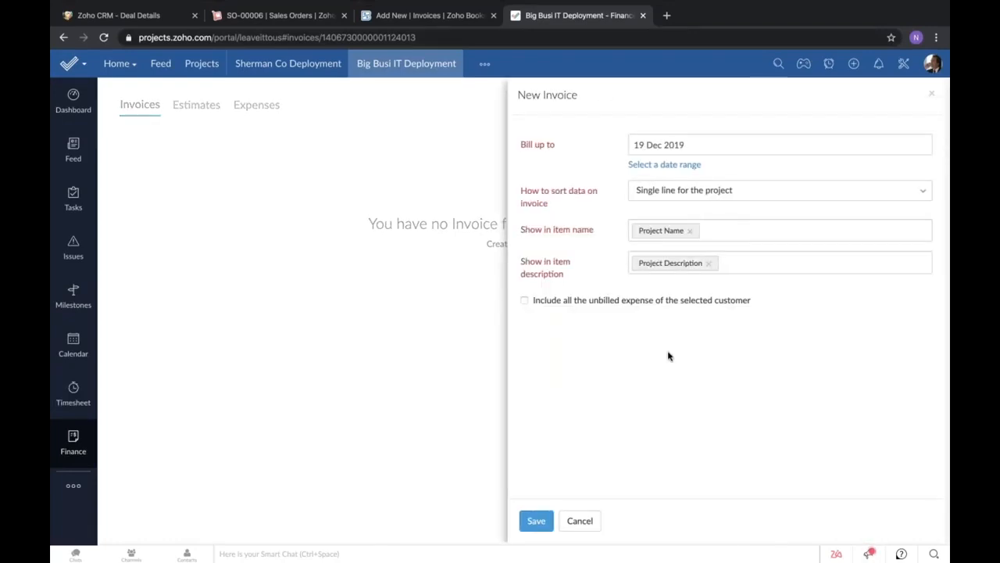
pyautogui.click(526, 301)
pyautogui.click(526, 521)
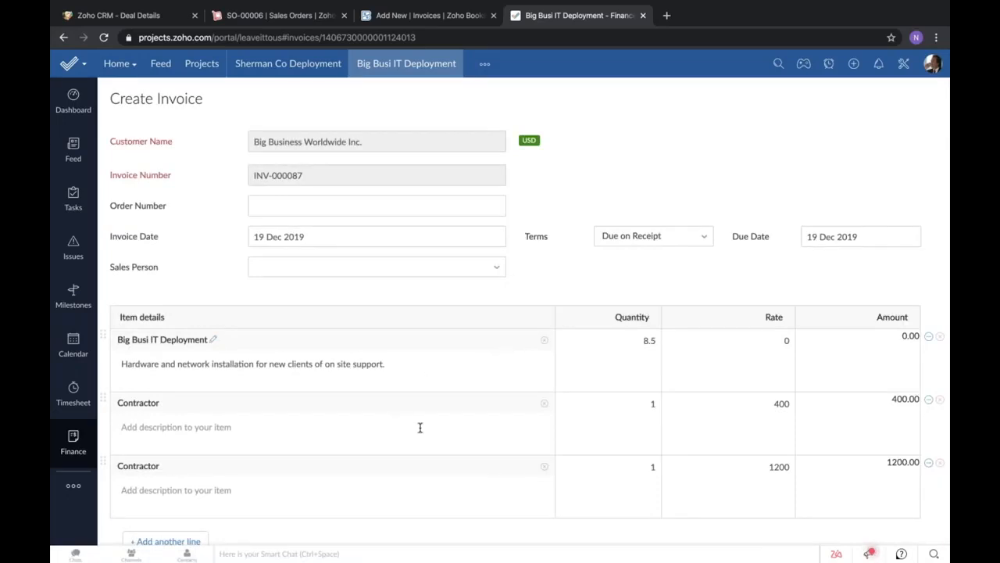
pyautogui.scroll(-1, 520, 418)
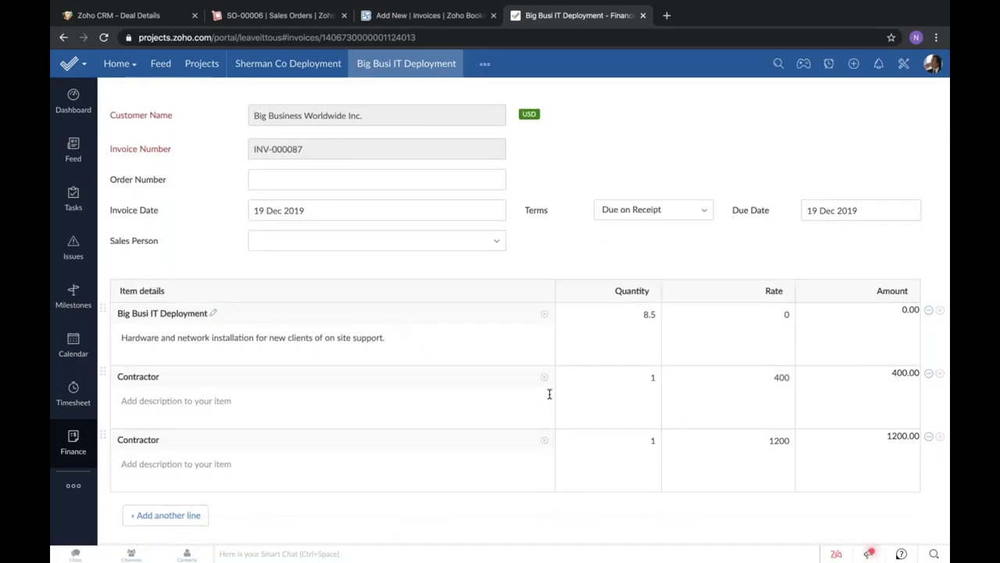
pyautogui.scroll(-10, 489, 400)
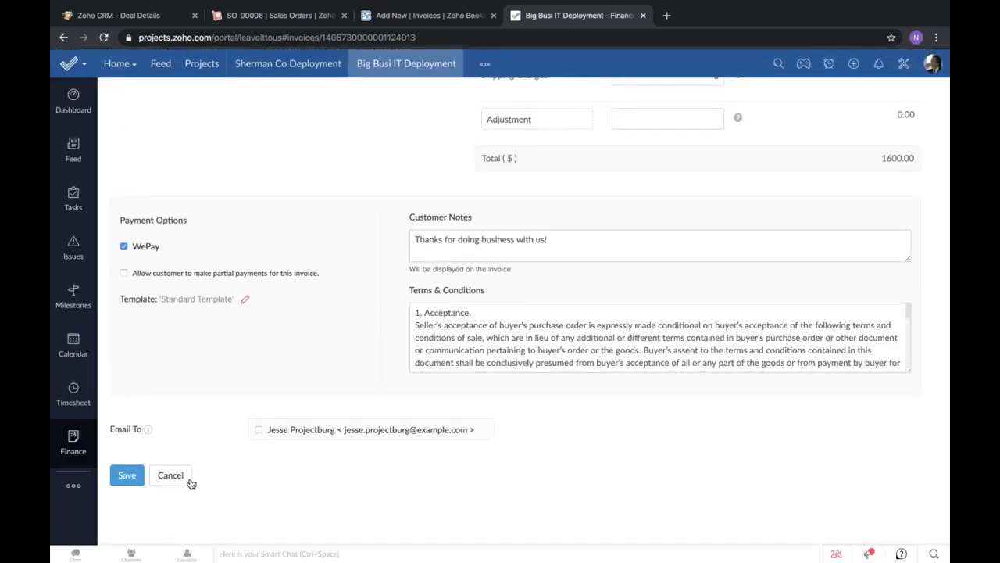
pyautogui.click(189, 480)
# Record a 600 USD project expense dated 19 Dec 2019 under the Contractor expense account, leaving Advance Tax as the payment source.
pyautogui.click(255, 105)
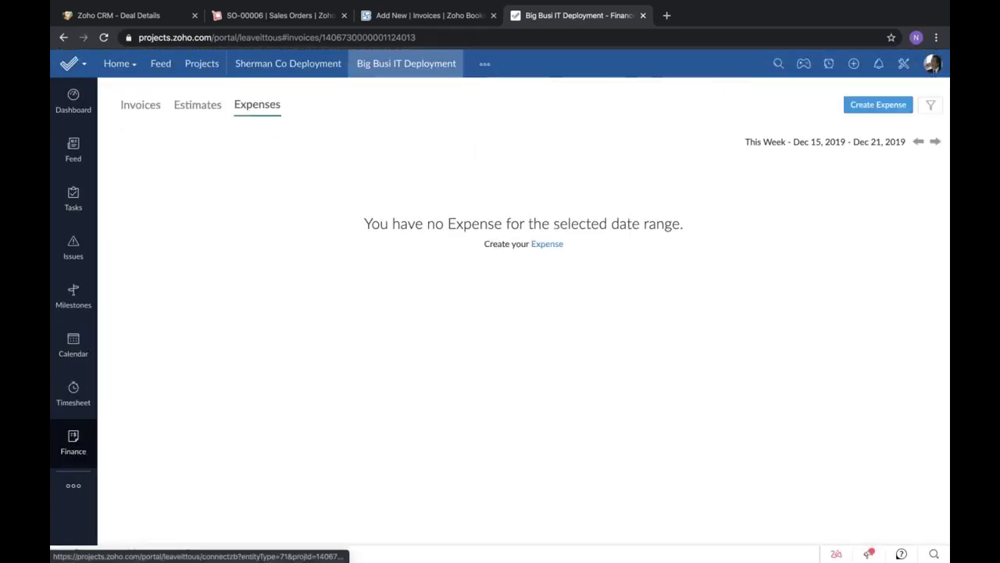
pyautogui.click(871, 116)
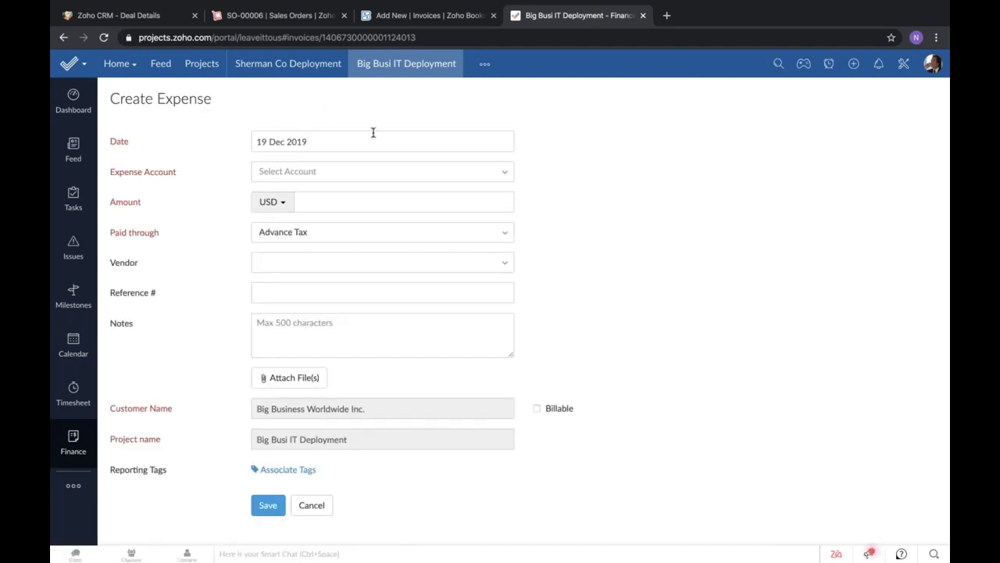
pyautogui.click(299, 173)
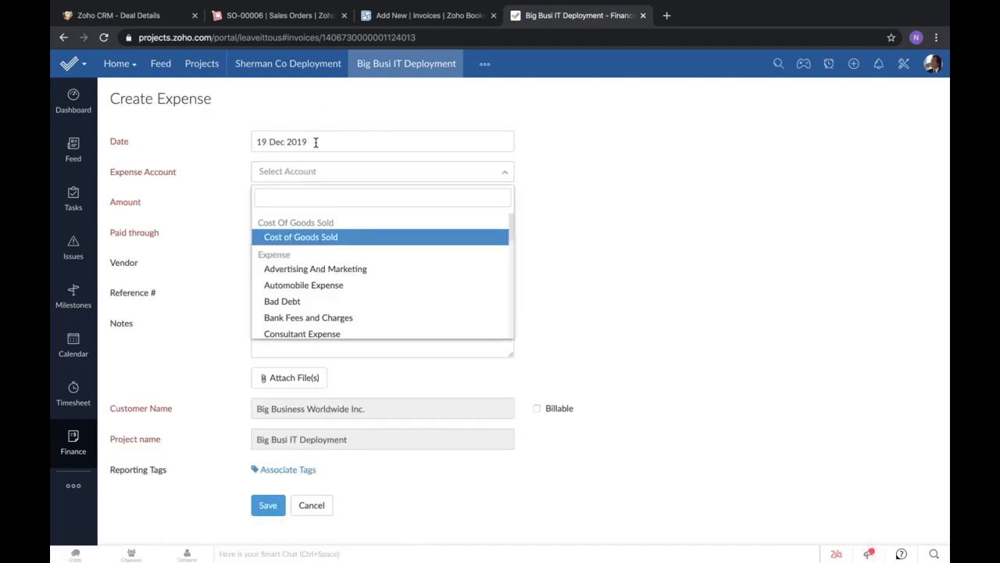
pyautogui.click(316, 142)
pyautogui.click(479, 127)
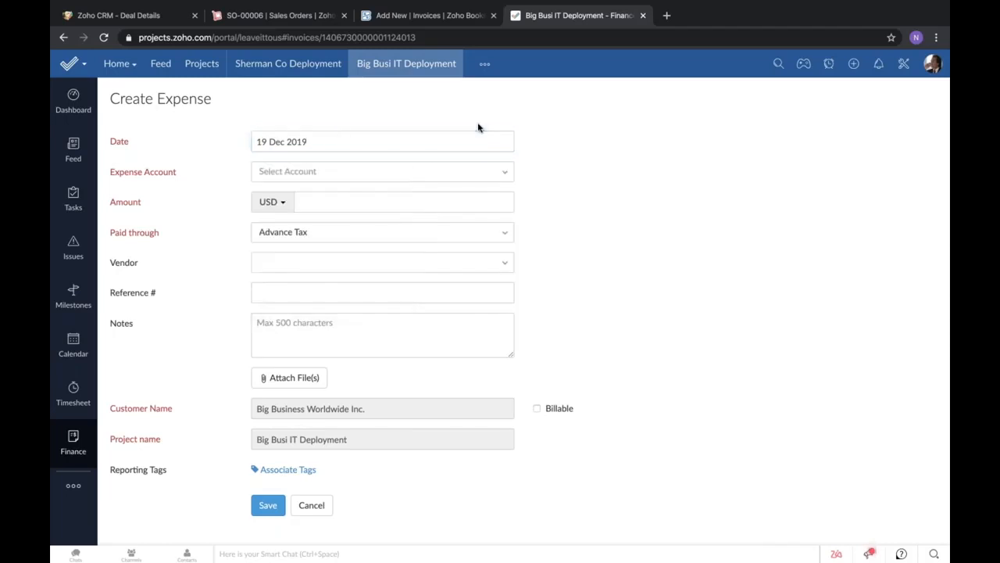
pyautogui.click(345, 182)
pyautogui.scroll(-4, 324, 282)
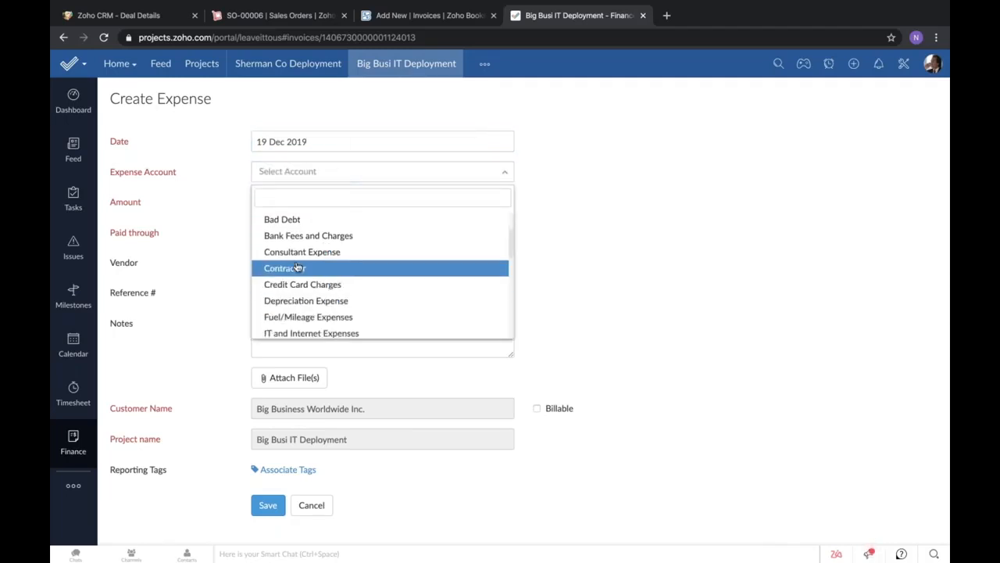
pyautogui.click(297, 268)
pyautogui.click(334, 197)
pyautogui.write('600')
pyautogui.click(693, 205)
pyautogui.scroll(-2, 693, 204)
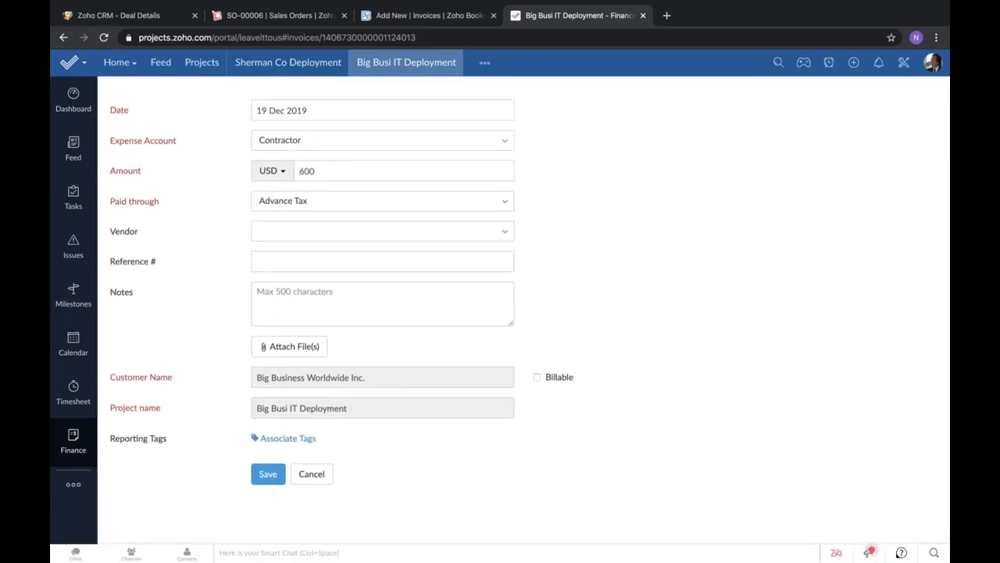
pyautogui.click(273, 474)
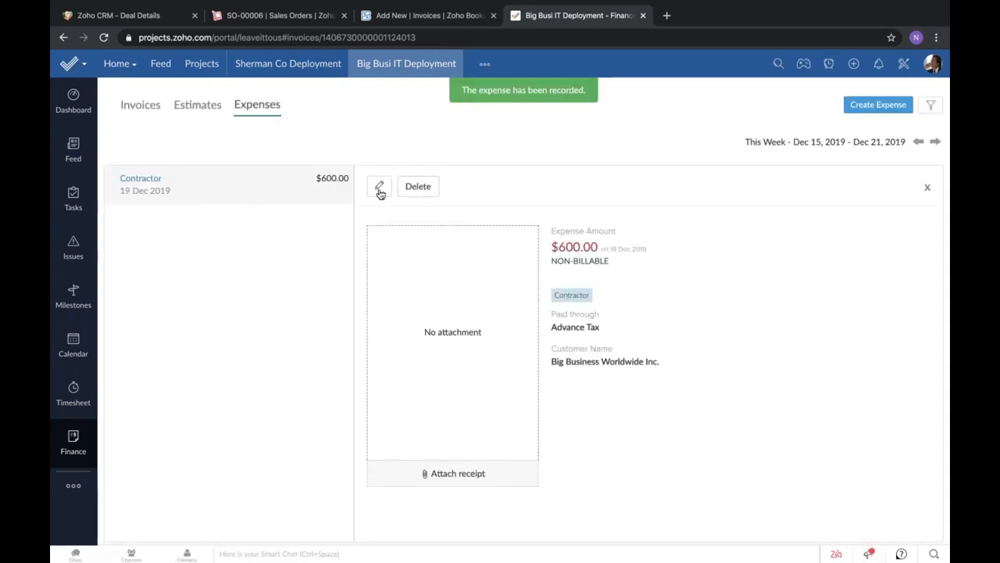
# Edit the 600 USD Contractor expense to mark it as billable and save it.
pyautogui.click(380, 189)
pyautogui.click(537, 408)
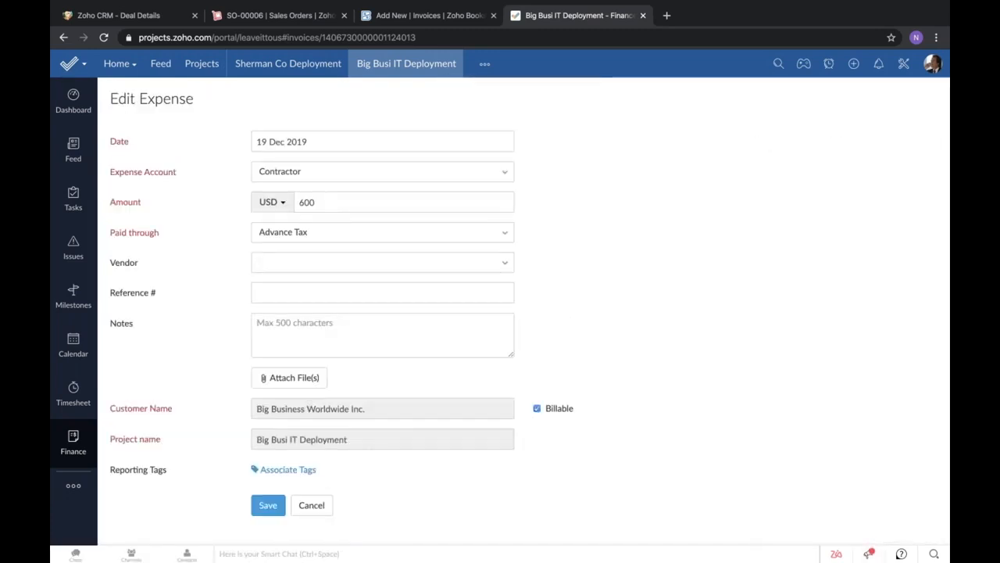
pyautogui.click(270, 507)
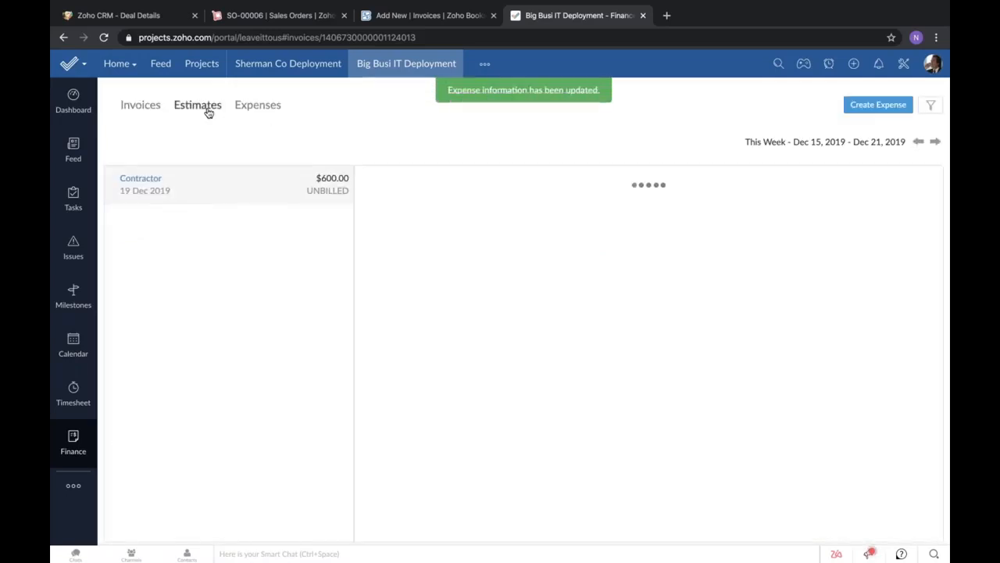
# Start a new single-line project invoice up to 19 Dec 2019 with all unbilled customer expenses included, and review its line items.
pyautogui.click(140, 104)
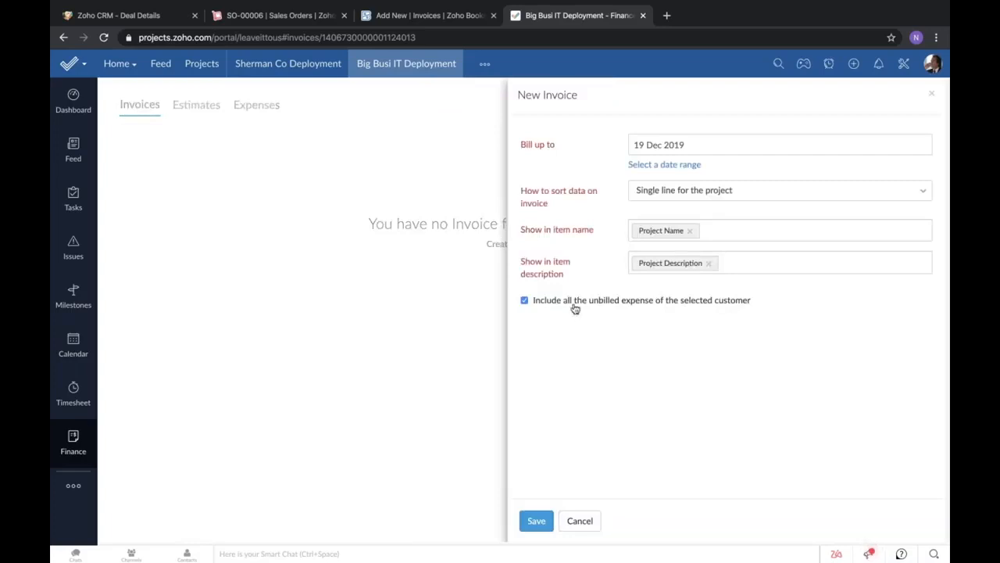
pyautogui.click(536, 521)
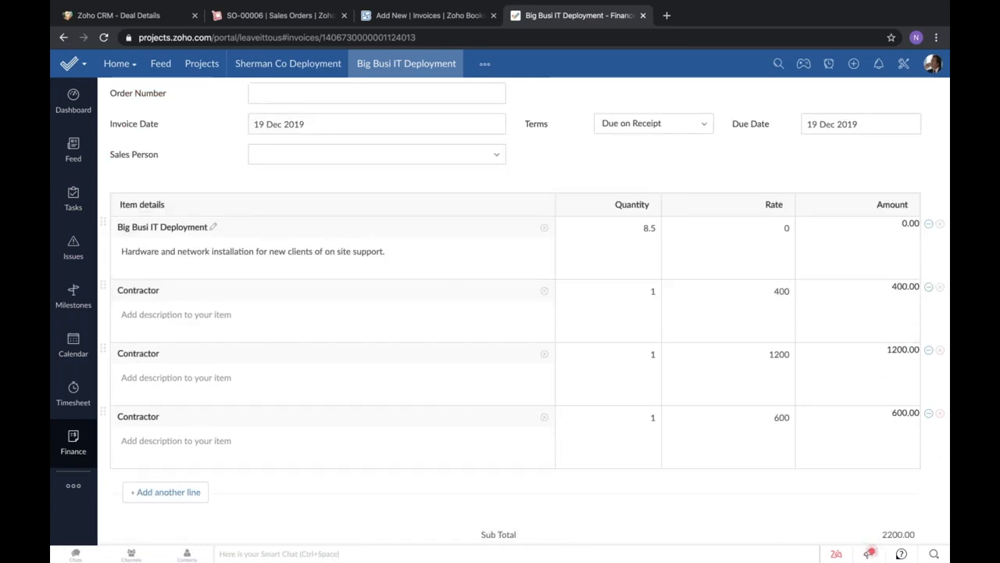
pyautogui.scroll(2, 458, 351)
pyautogui.scroll(-1, 459, 351)
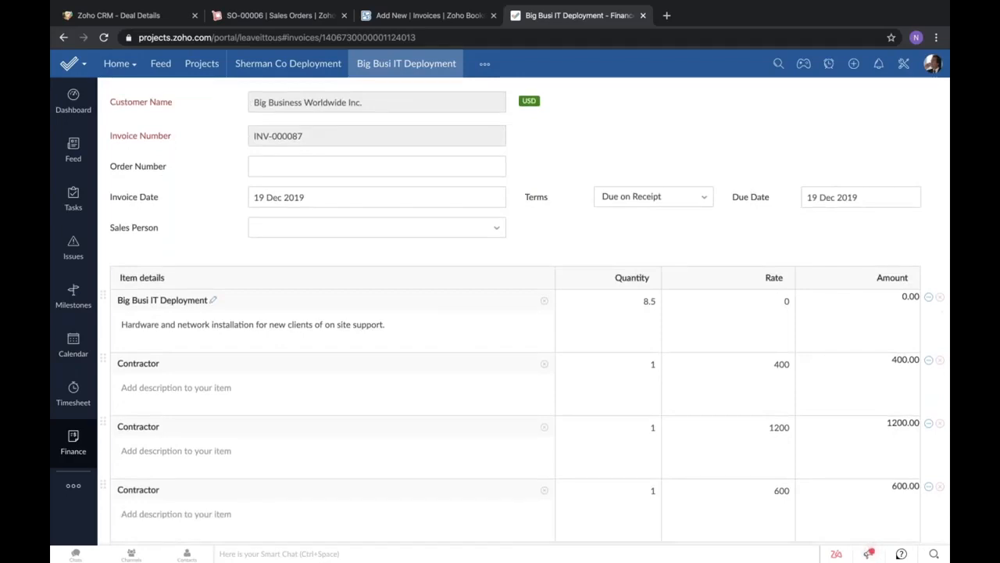
pyautogui.scroll(1, 458, 380)
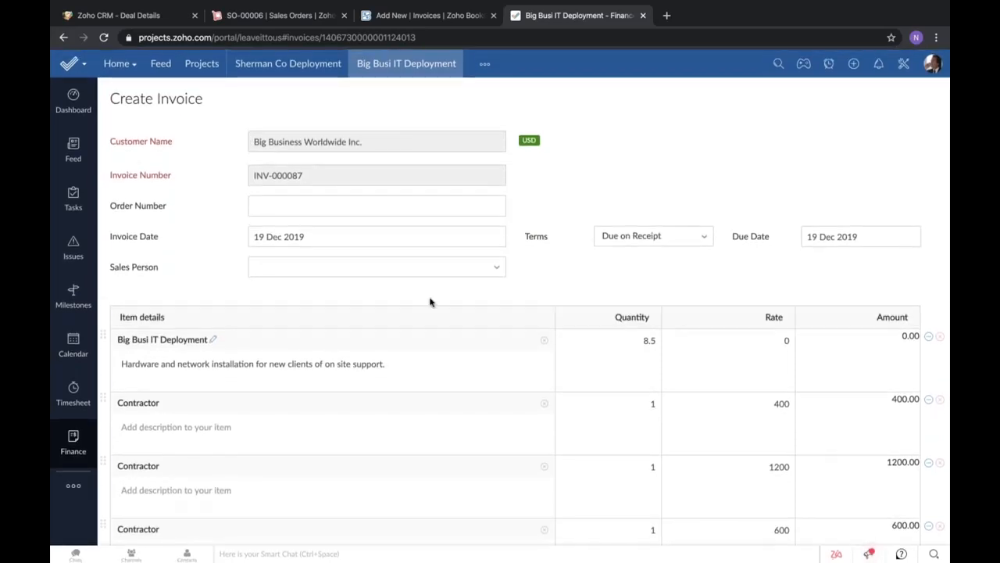
# Rename the invoice's Big Busi IT Deployment line item as "20% of Project Completed".
pyautogui.click(212, 339)
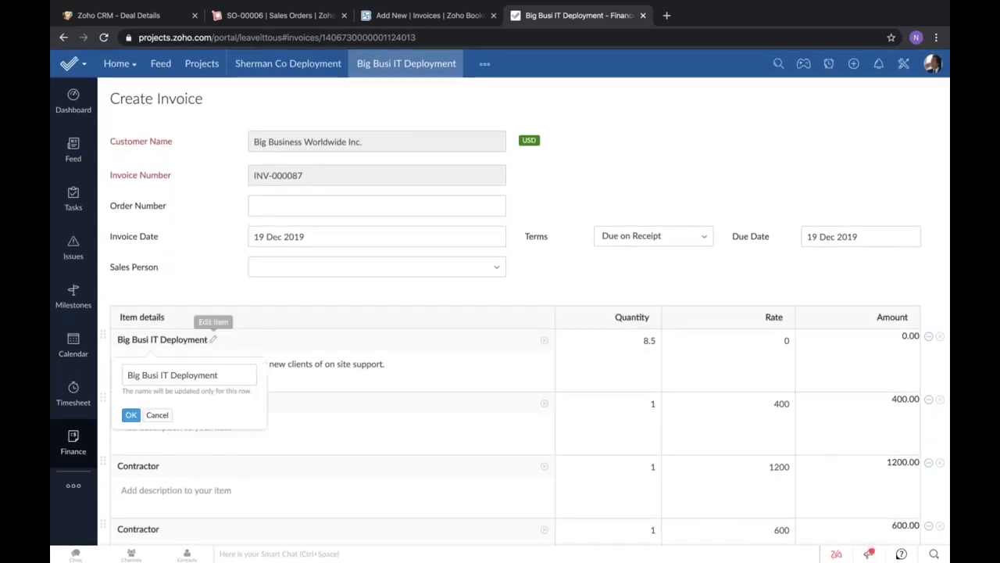
pyautogui.tripleClick(169, 378)
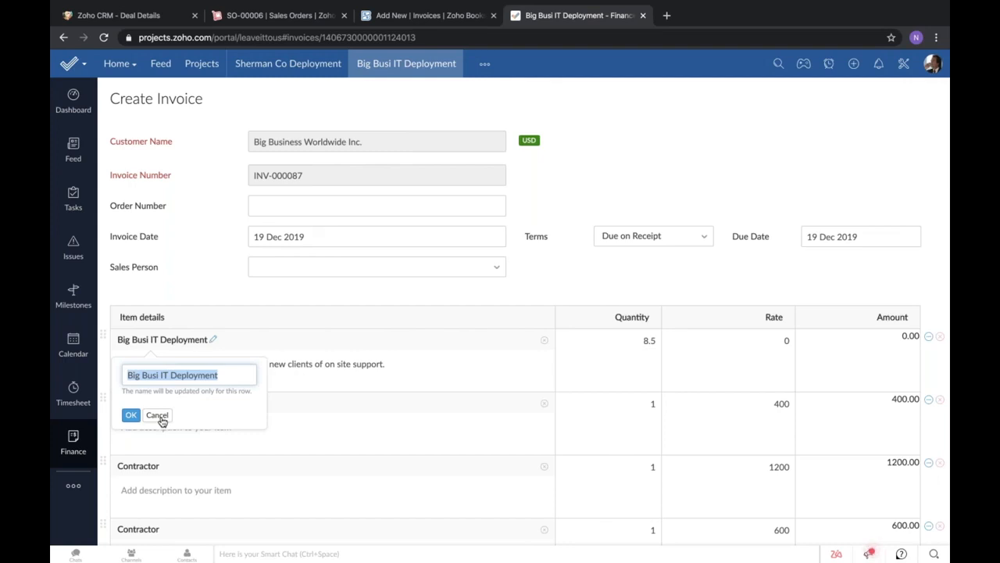
pyautogui.write('20% of Pr')
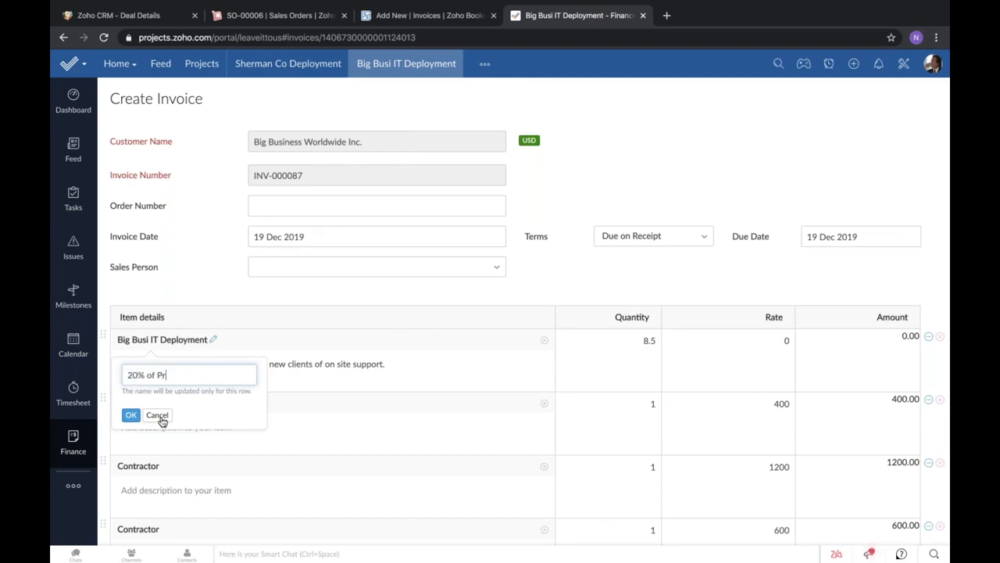
pyautogui.write('oject Completed')
pyautogui.click(131, 415)
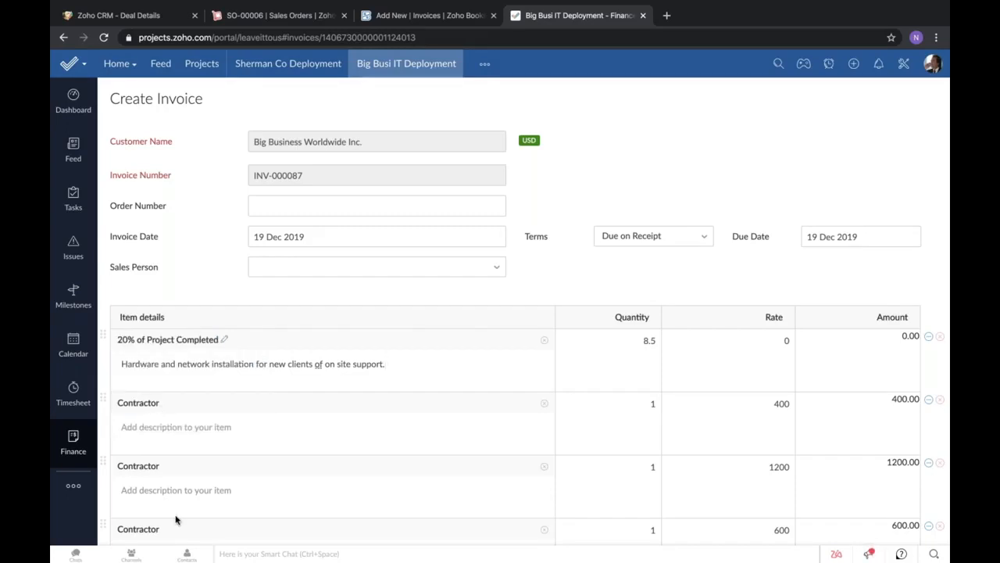
# Set the "20% of Project Completed" line item's rate to 2000 and its quantity to 1.
pyautogui.scroll(-2, 176, 519)
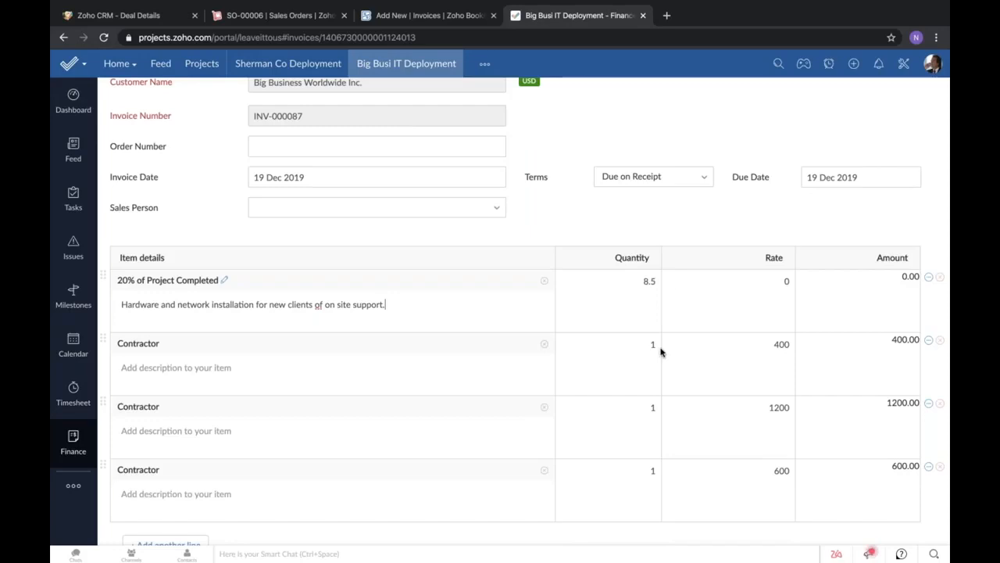
pyautogui.click(784, 280)
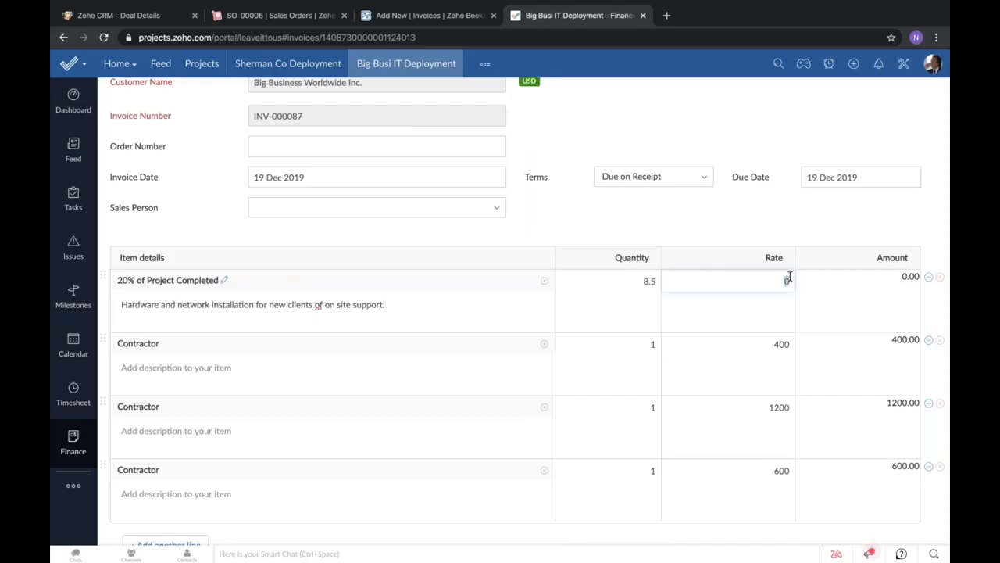
pyautogui.write('2000')
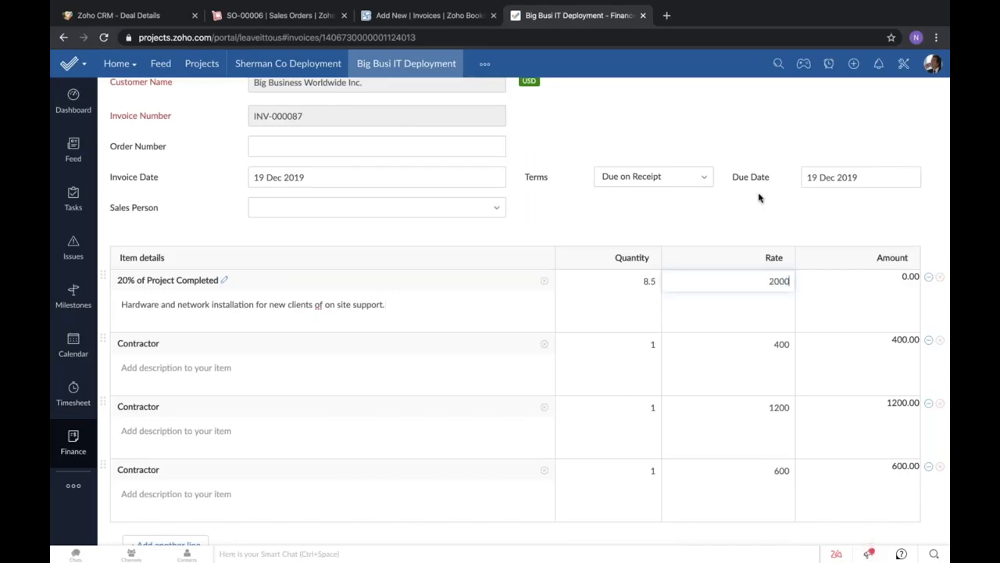
pyautogui.doubleClick(649, 282)
pyautogui.write('1')
pyautogui.click(719, 228)
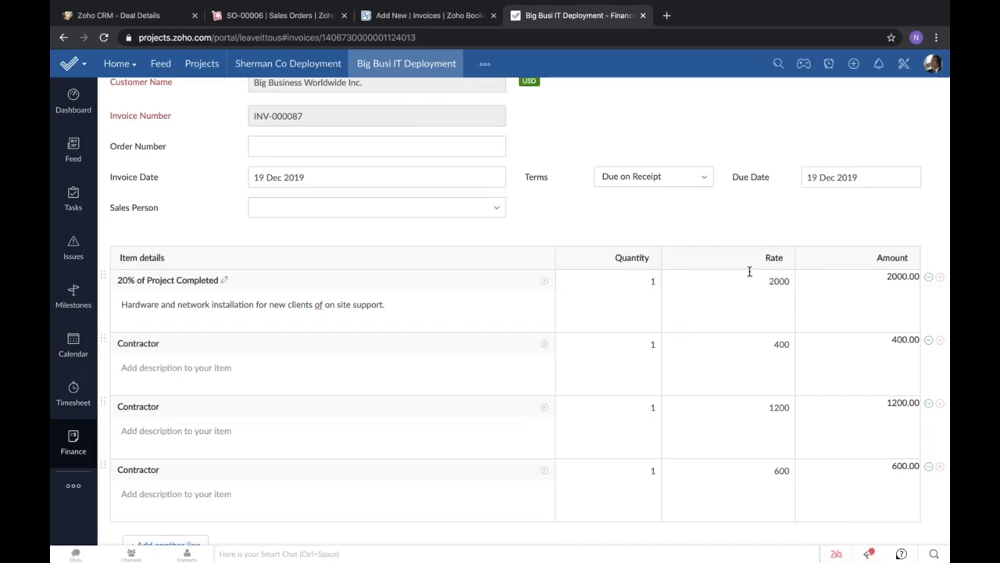
# Set the invoice's payment terms to Net 30 and review the rest of the draft invoice.
pyautogui.scroll(2, 749, 271)
pyautogui.click(677, 244)
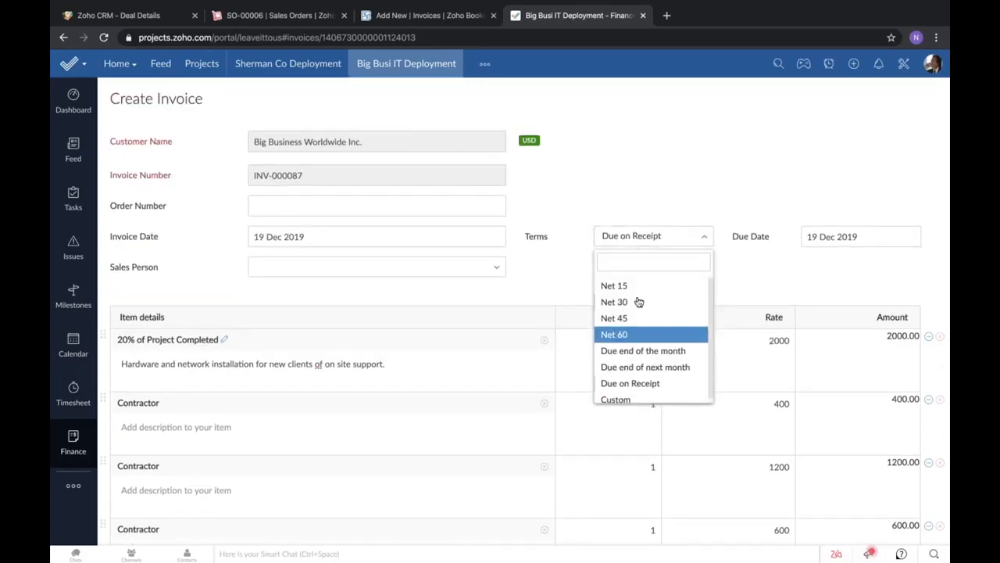
pyautogui.click(638, 300)
pyautogui.scroll(-1, 522, 300)
pyautogui.scroll(-12, 308, 464)
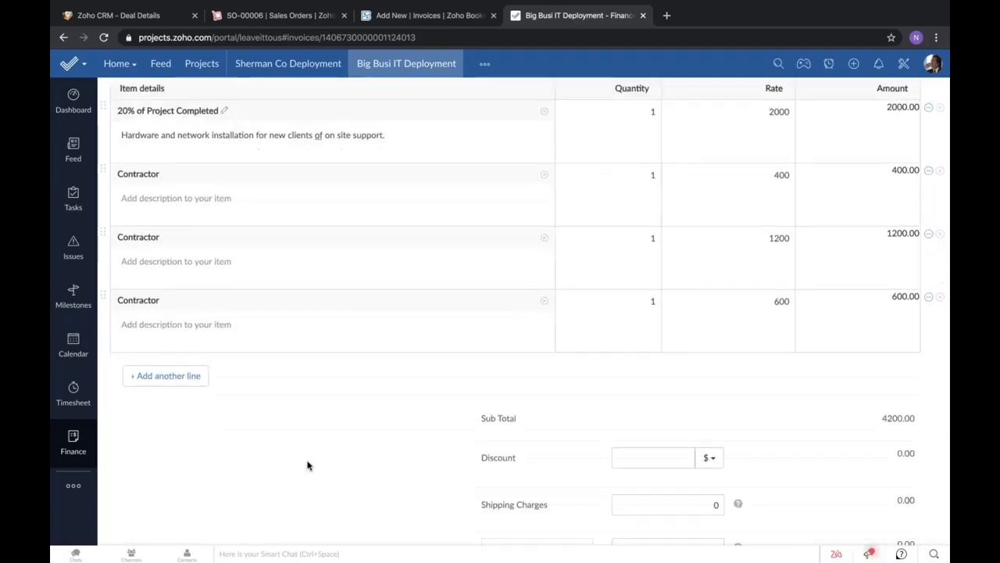
pyautogui.scroll(-1, 383, 366)
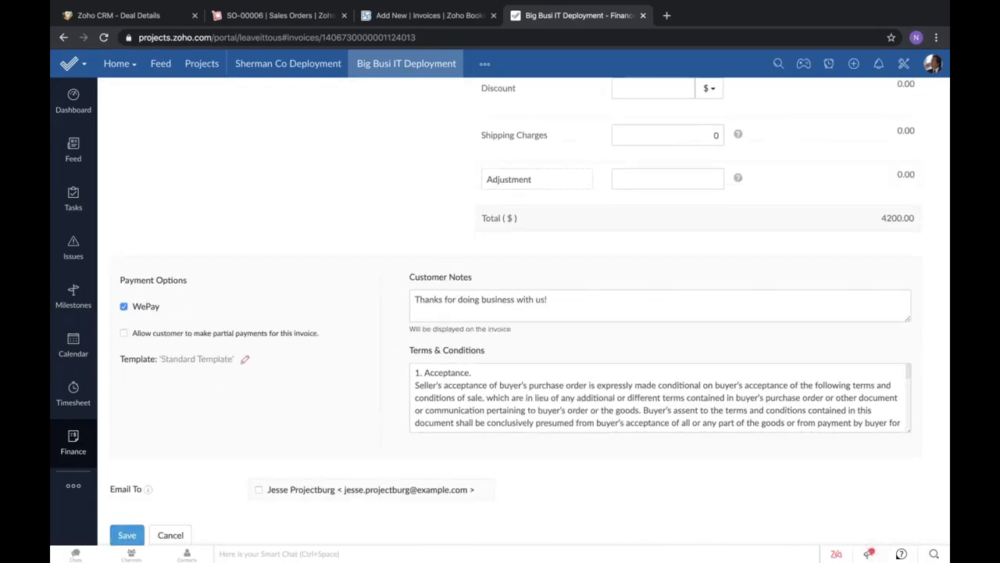
pyautogui.scroll(15, 117, 519)
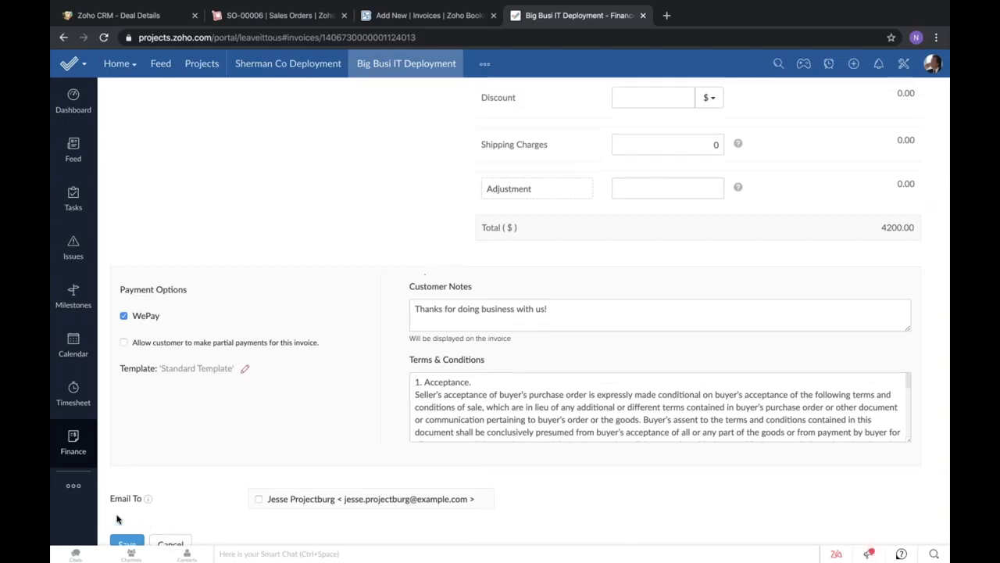
pyautogui.scroll(1, 516, 313)
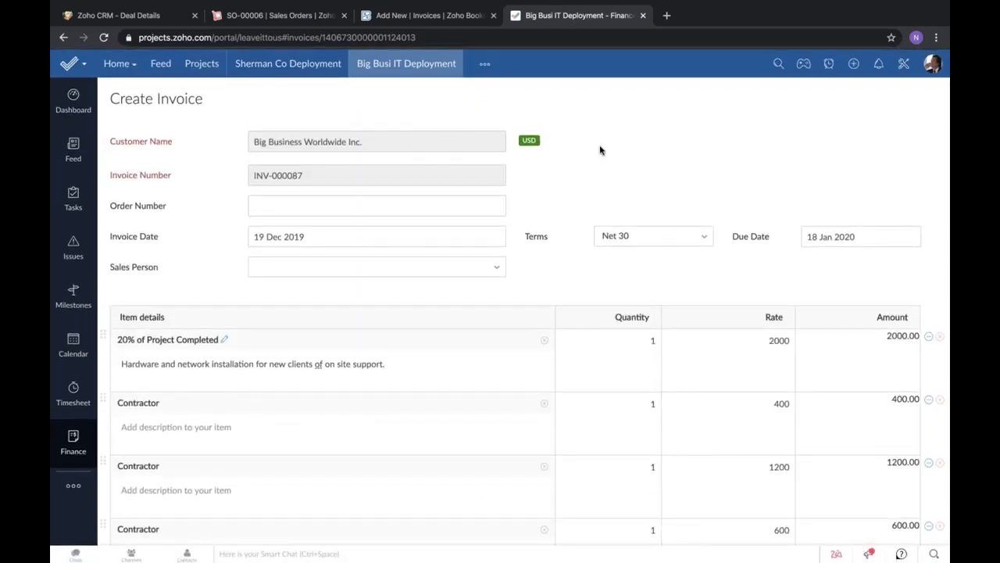
# Switch to Zoho Books, leave the unsaved invoice form, and start a new retainer invoice.
pyautogui.click(461, 15)
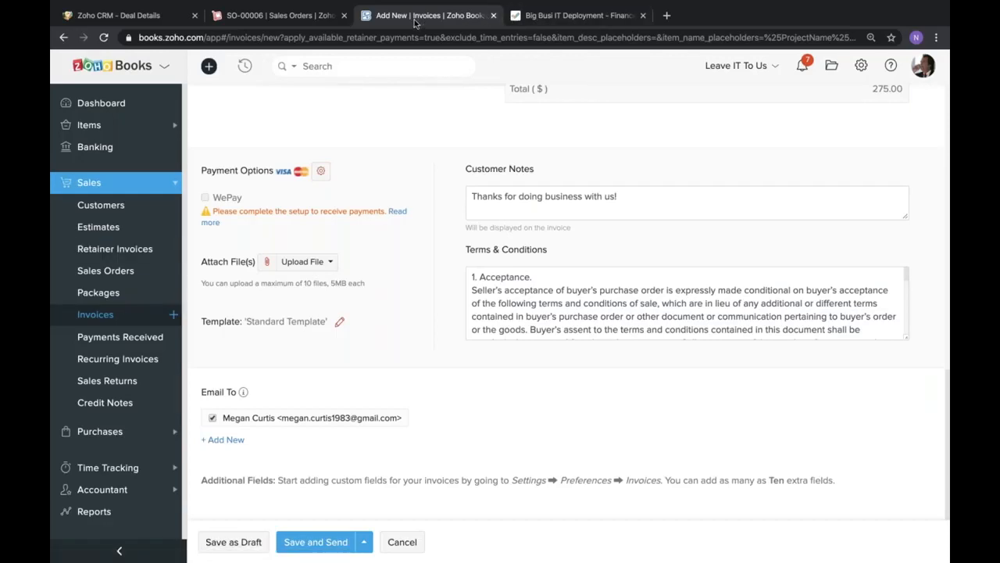
pyautogui.click(115, 249)
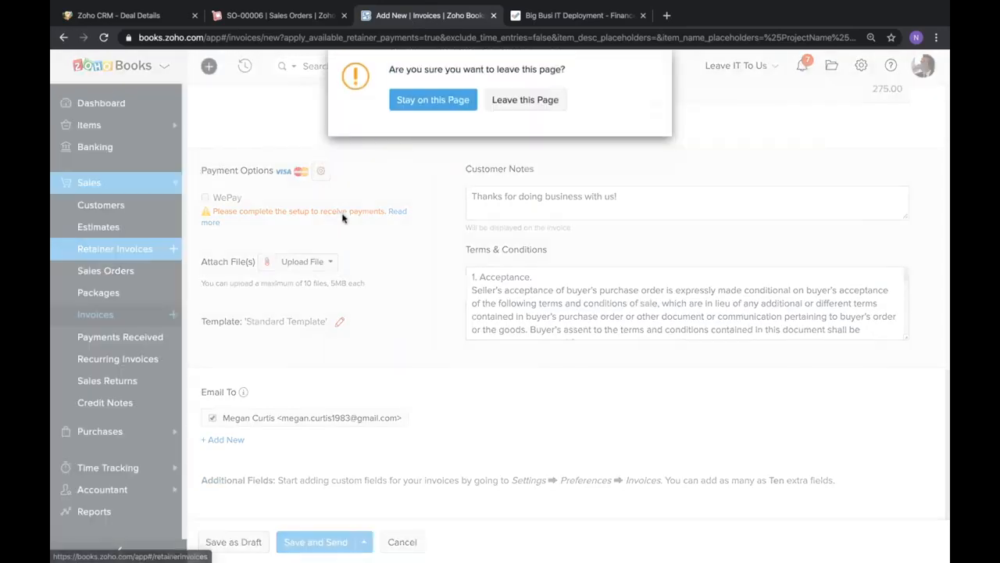
pyautogui.click(541, 100)
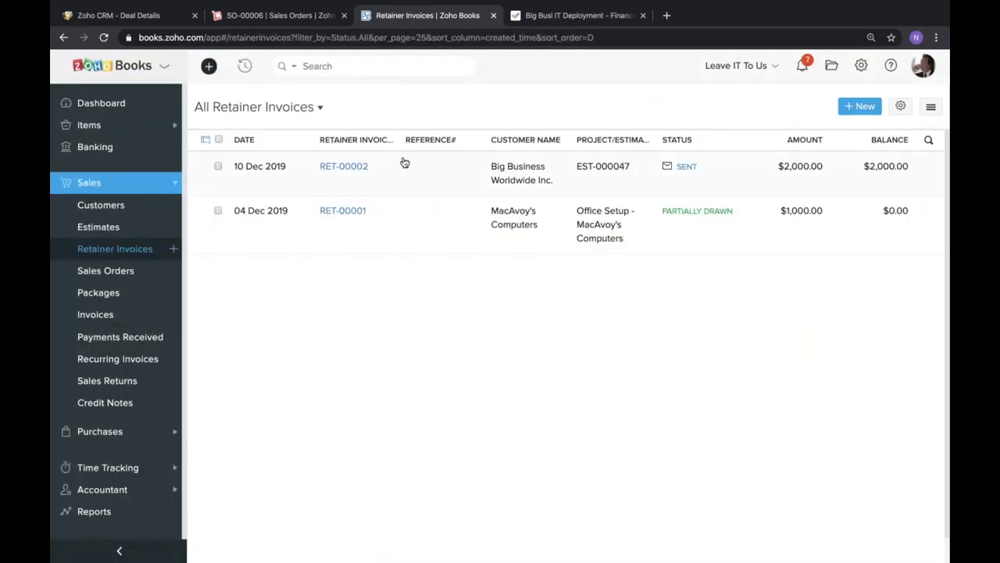
pyautogui.click(860, 106)
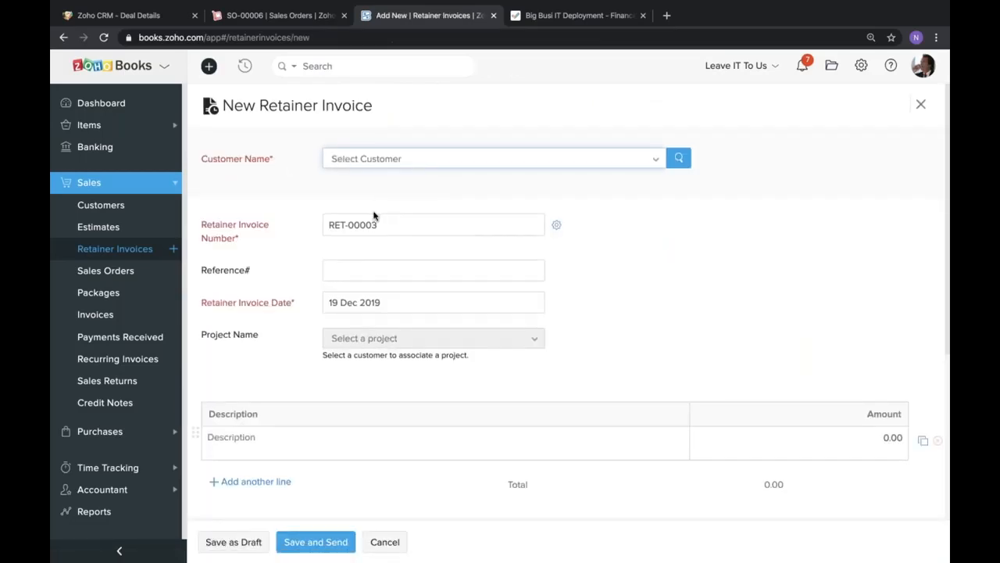
# Fill in the retainer invoice's line with the description "20% up front fee" and an amount of 2000, and review the form.
pyautogui.scroll(-2, 338, 322)
pyautogui.scroll(-1, 336, 321)
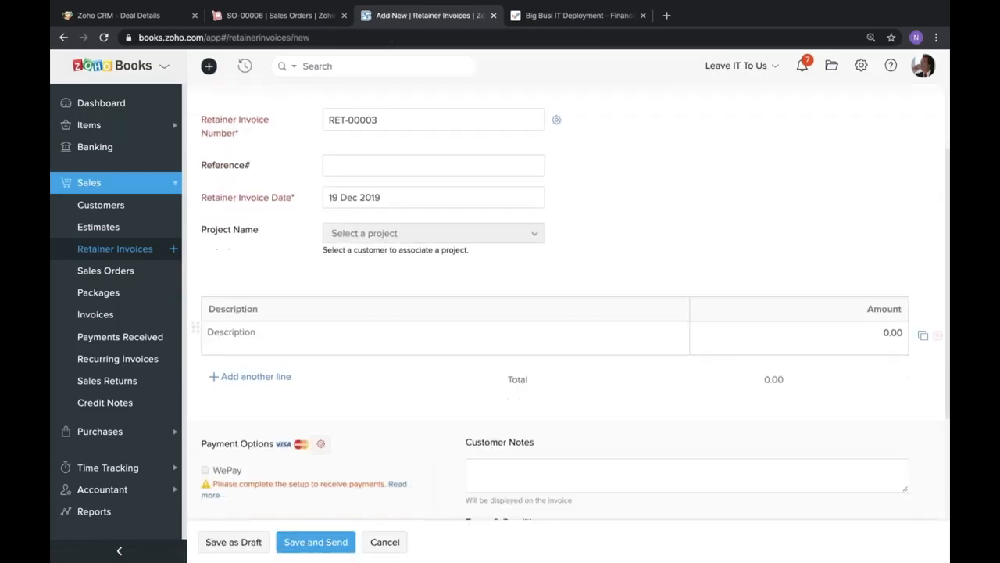
pyautogui.click(361, 335)
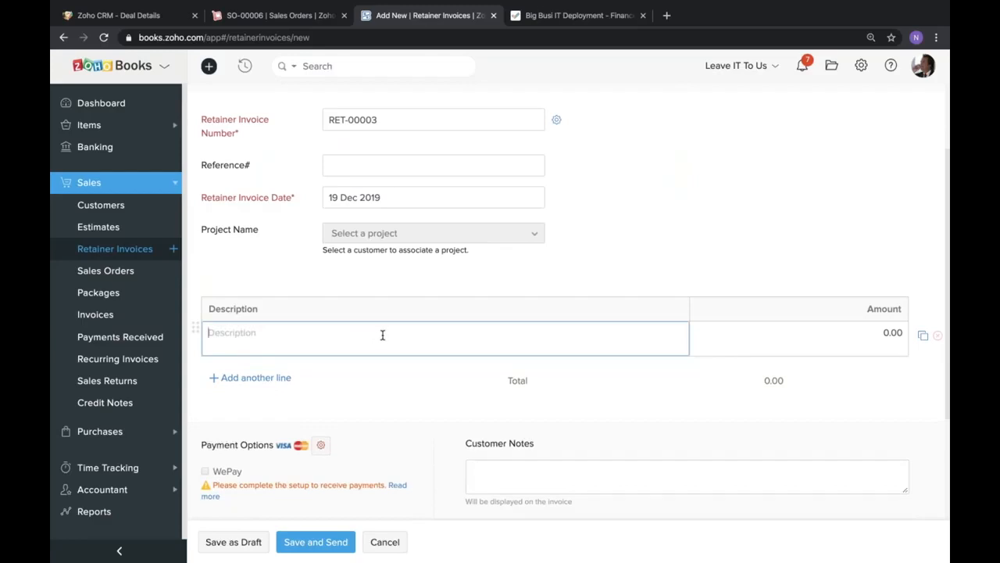
pyautogui.write('@0% up')
pyautogui.hotkey('ctrl', 'a')
pyautogui.write('20% up front fee')
pyautogui.click(888, 325)
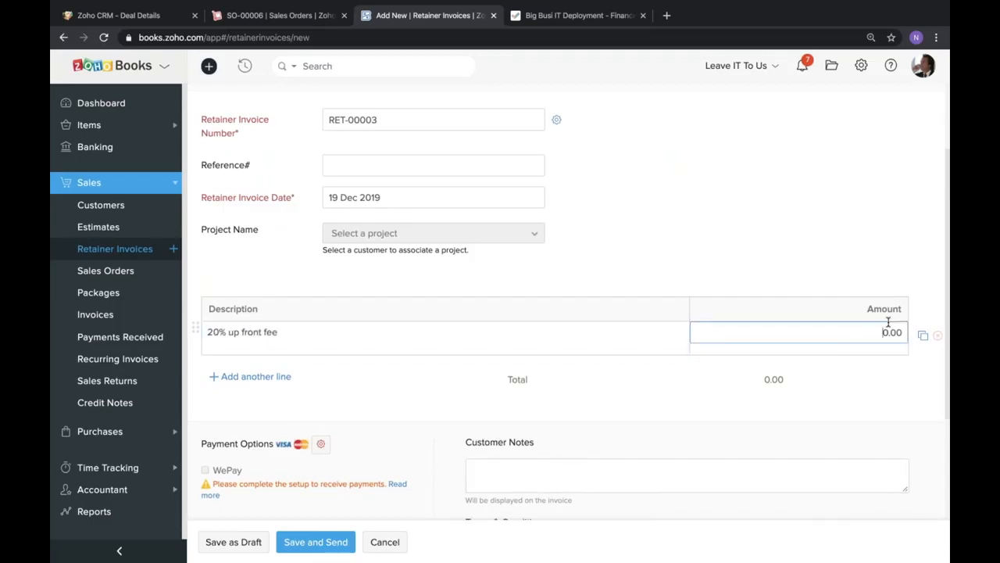
pyautogui.click(881, 332)
pyautogui.write('200')
pyautogui.click(842, 250)
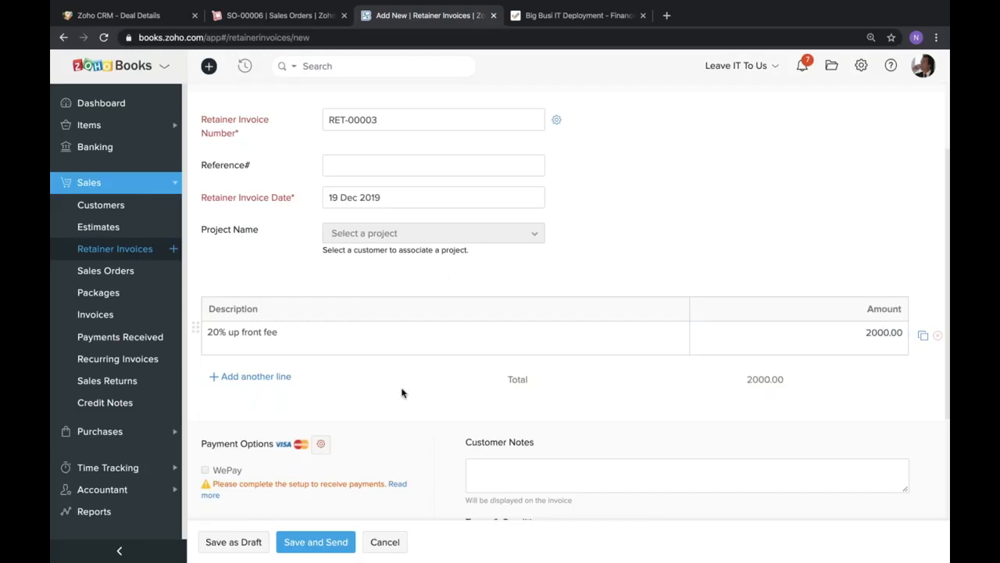
pyautogui.scroll(3, 413, 321)
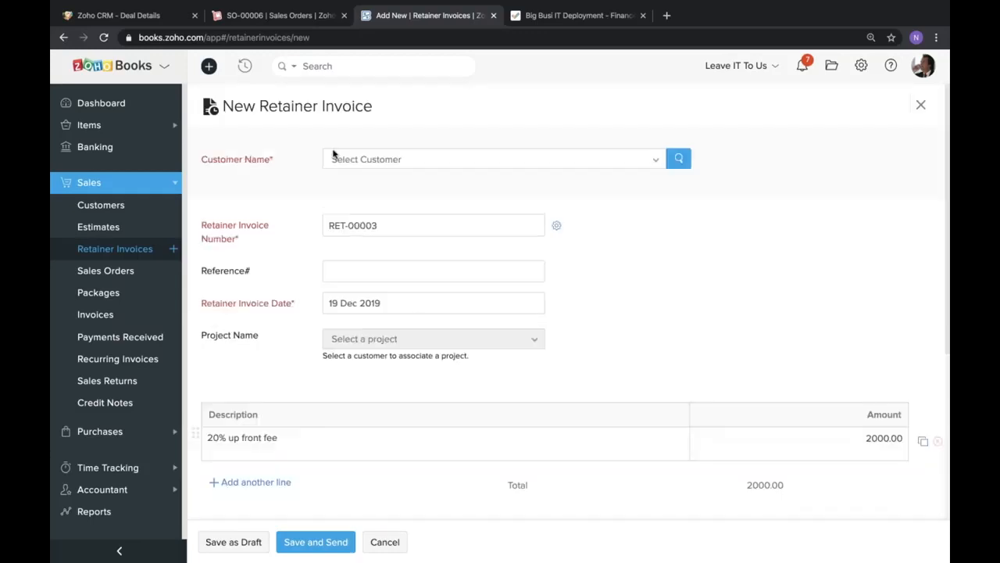
pyautogui.scroll(-2, 382, 271)
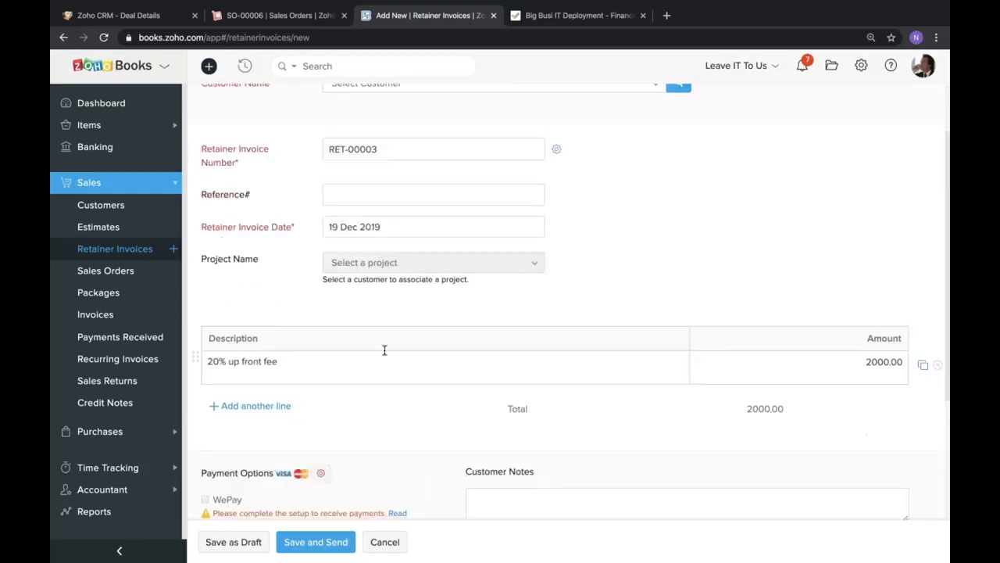
pyautogui.scroll(2, 468, 202)
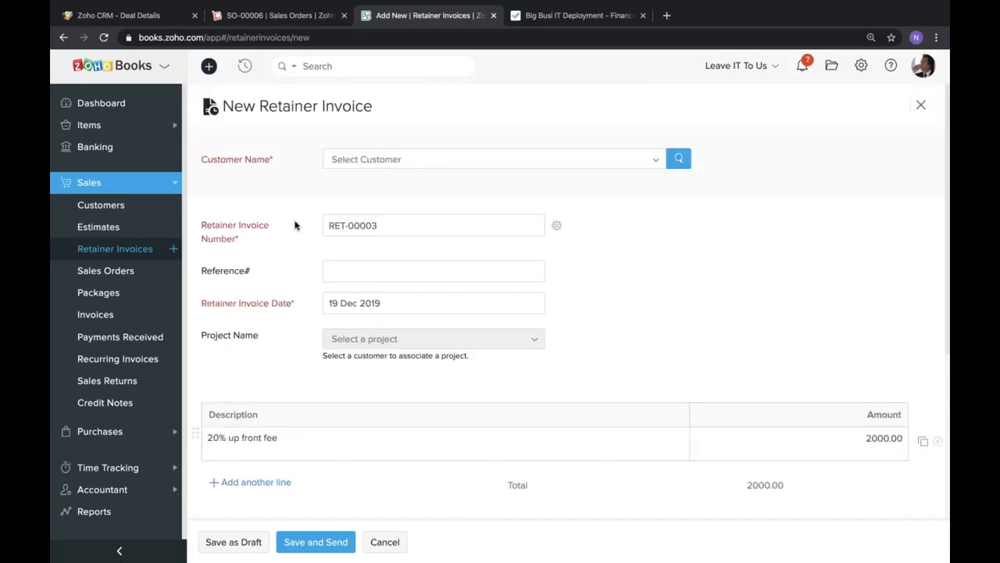
# Start a new recurring invoice and select Curtis Co as the customer.
pyautogui.click(100, 358)
pyautogui.click(780, 206)
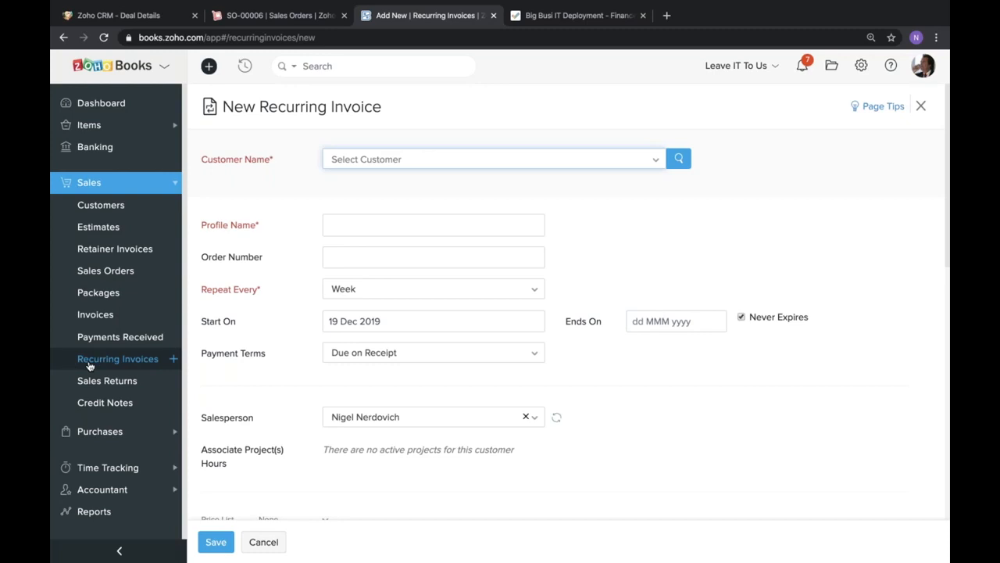
pyautogui.click(531, 163)
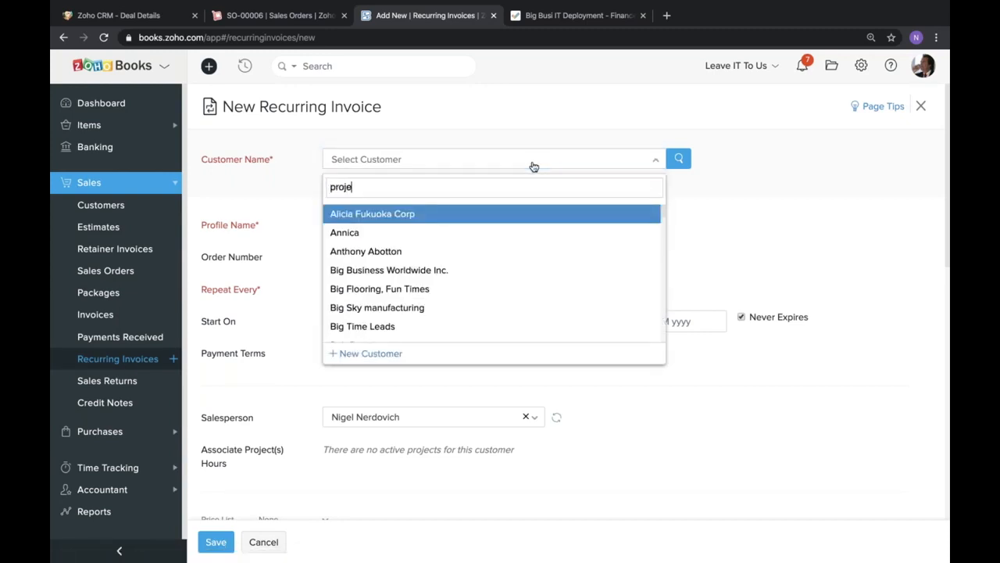
pyautogui.hotkey('ctrl', 'a')
pyautogui.press('BackSpace')
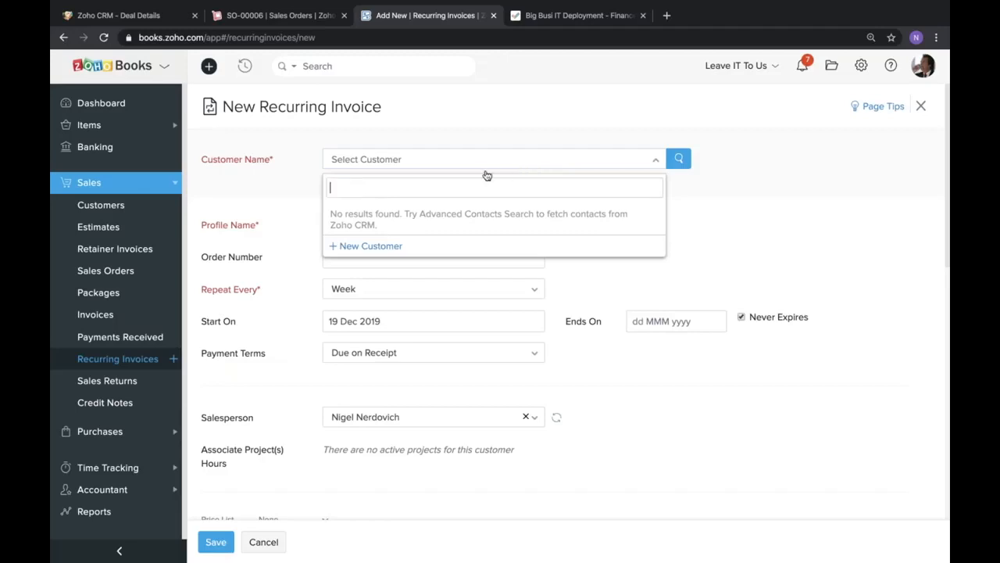
pyautogui.press('Down')
pyautogui.press('Down')
pyautogui.scroll(-5, 368, 299)
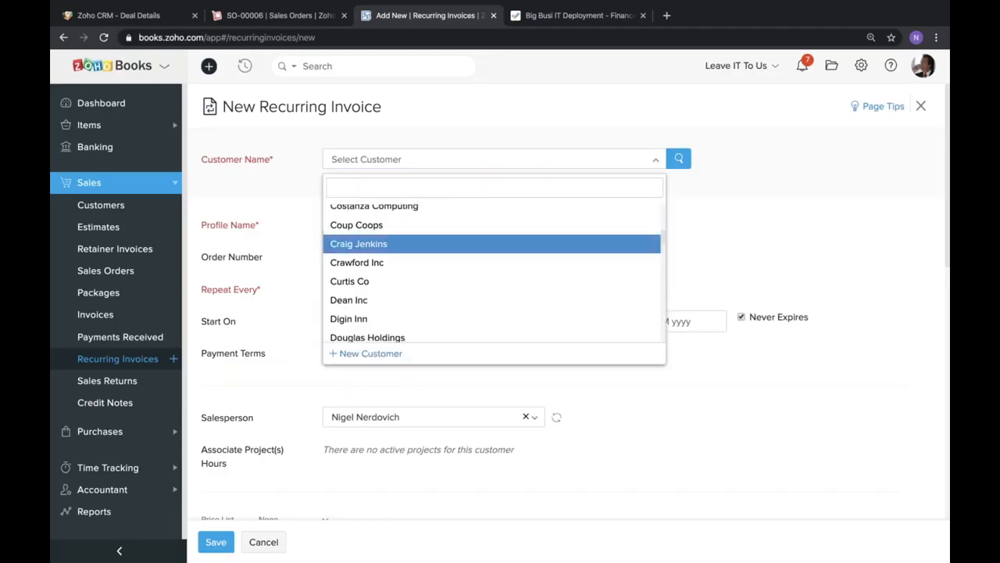
pyautogui.click(359, 281)
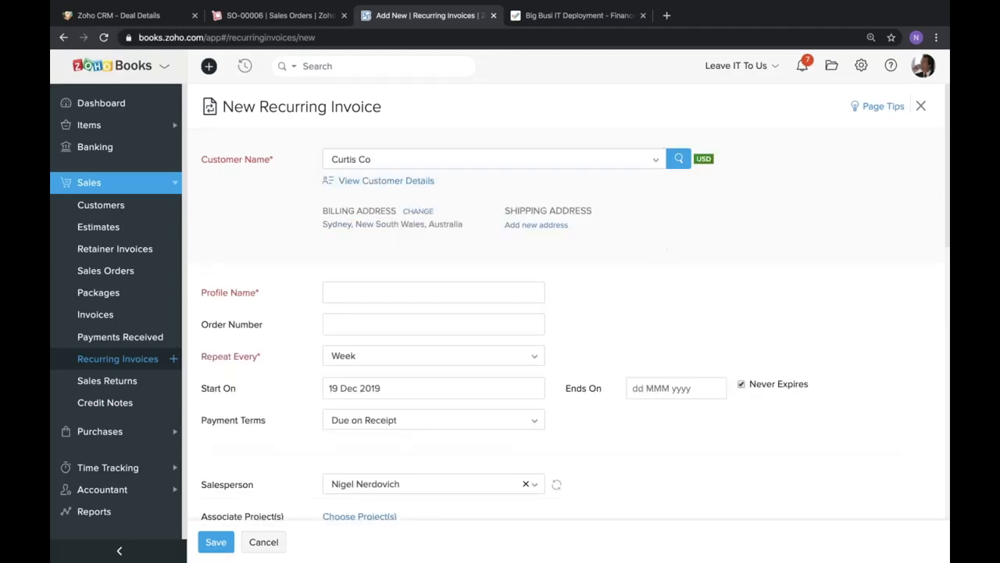
# Name the recurring invoice profile "The Curtis Project" and set it to repeat every month.
pyautogui.scroll(-2, 372, 308)
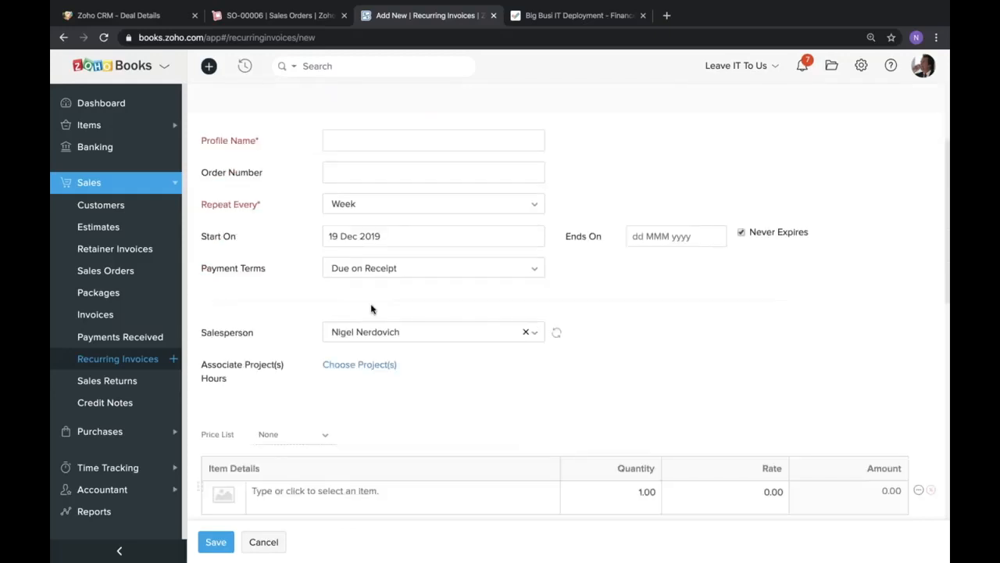
pyautogui.scroll(-1, 371, 309)
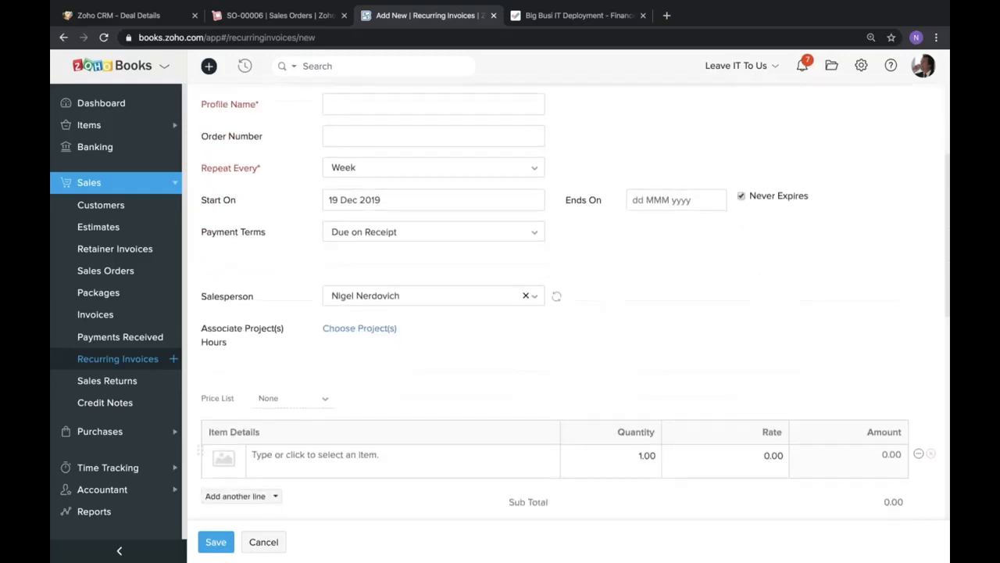
pyautogui.scroll(2, 371, 309)
pyautogui.click(341, 240)
pyautogui.scroll(1, 412, 240)
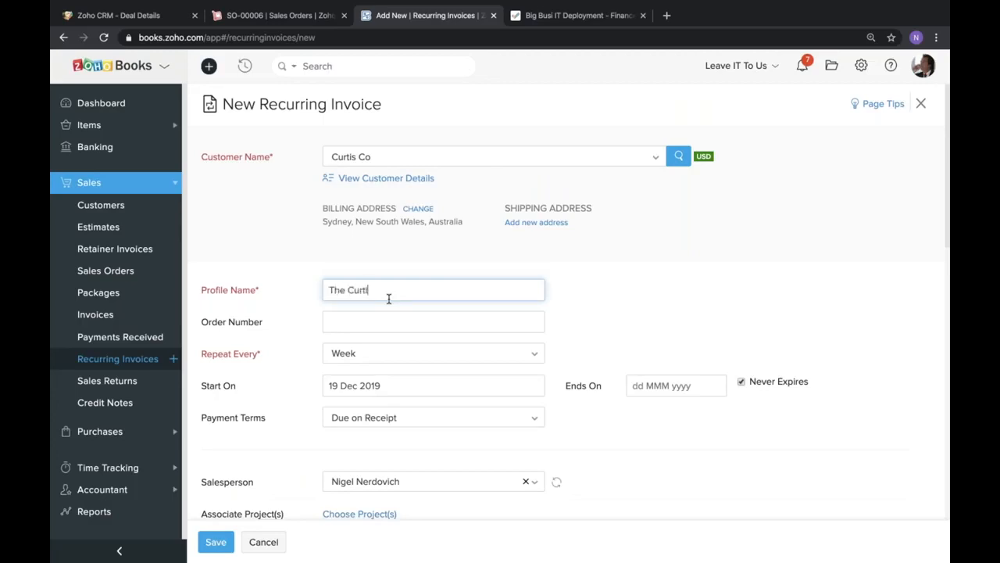
pyautogui.write('ject')
pyautogui.click(295, 338)
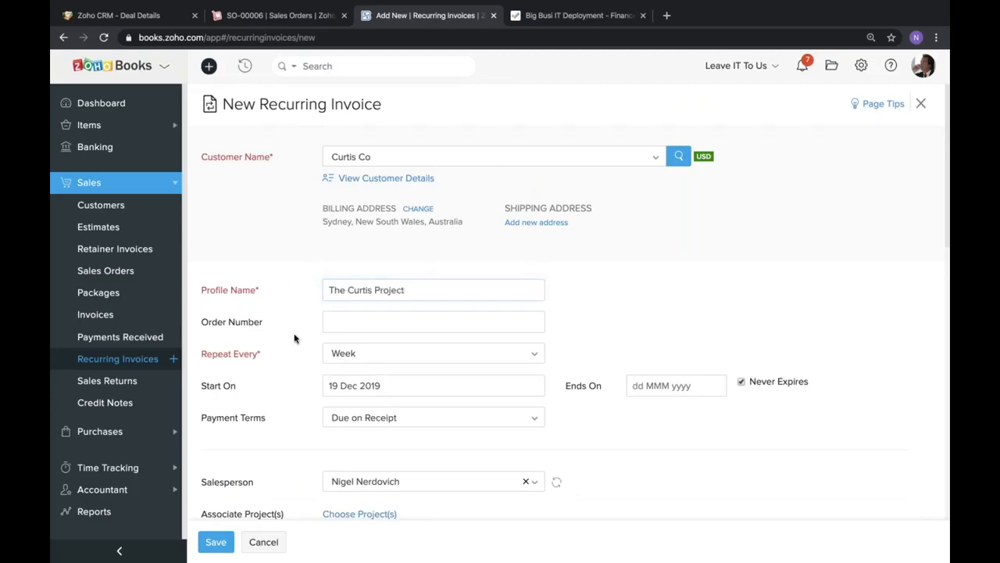
pyautogui.scroll(-1, 295, 337)
pyautogui.click(368, 342)
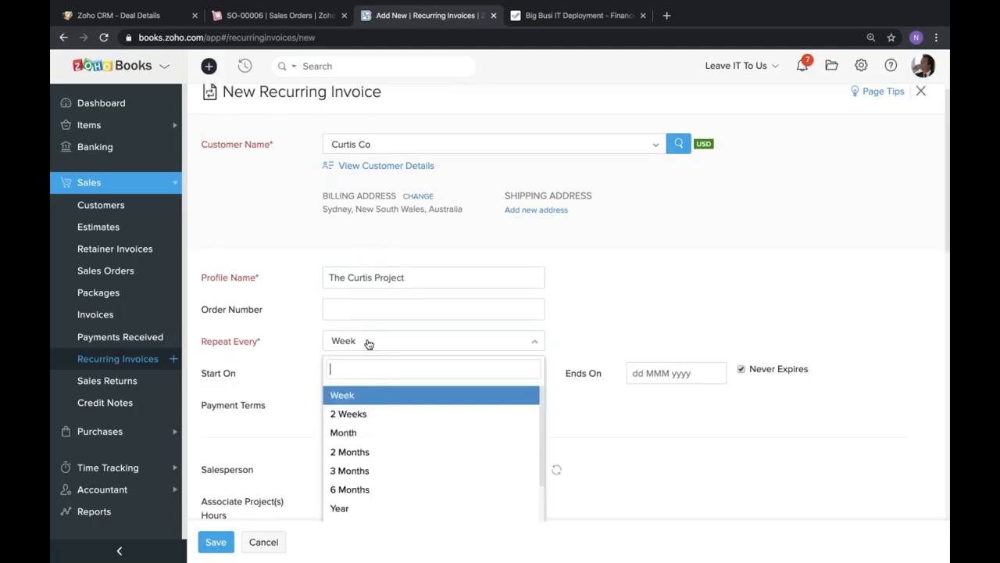
pyautogui.click(372, 435)
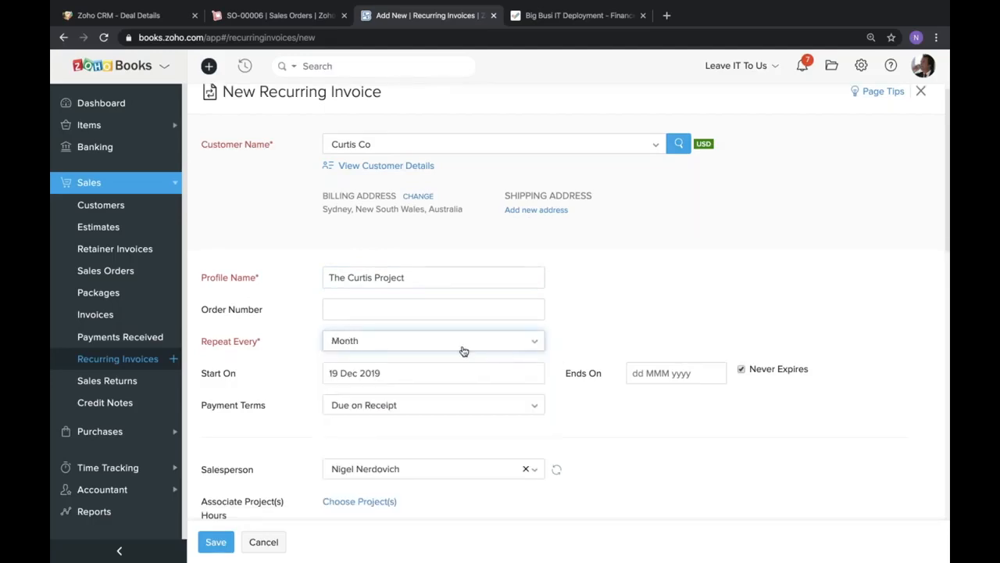
# Set the recurring invoice's payment terms to Net 15.
pyautogui.scroll(-3, 618, 334)
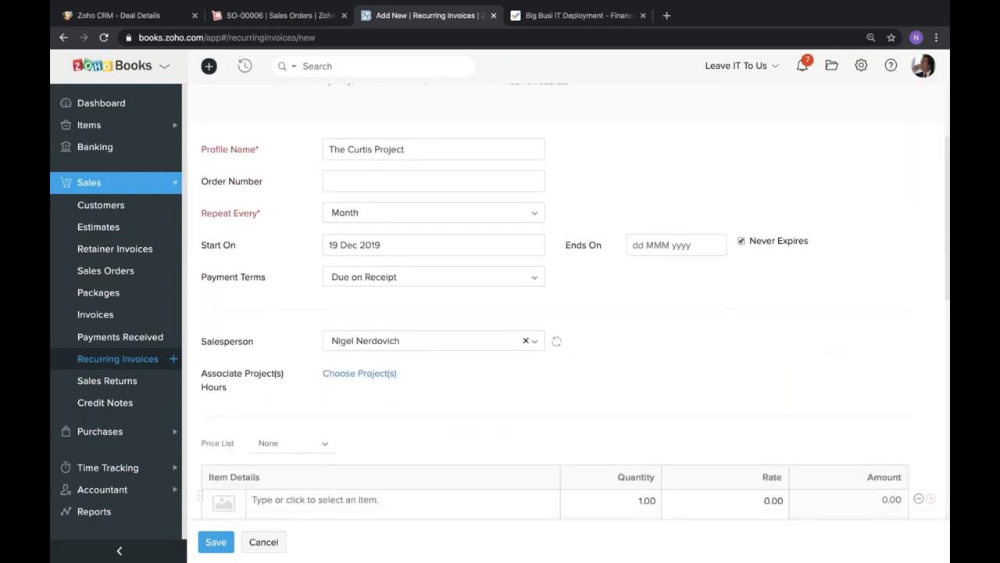
pyautogui.click(438, 282)
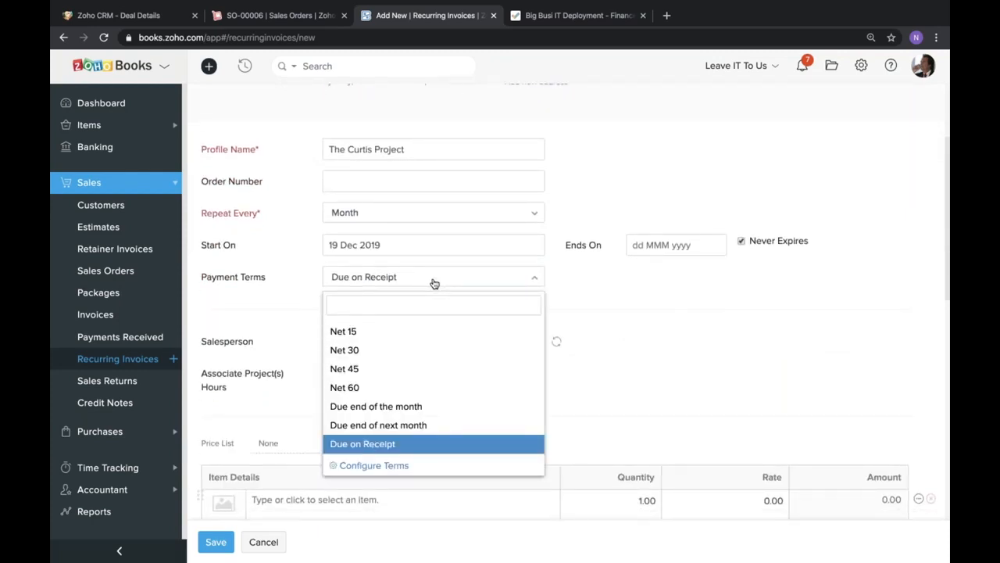
pyautogui.click(386, 332)
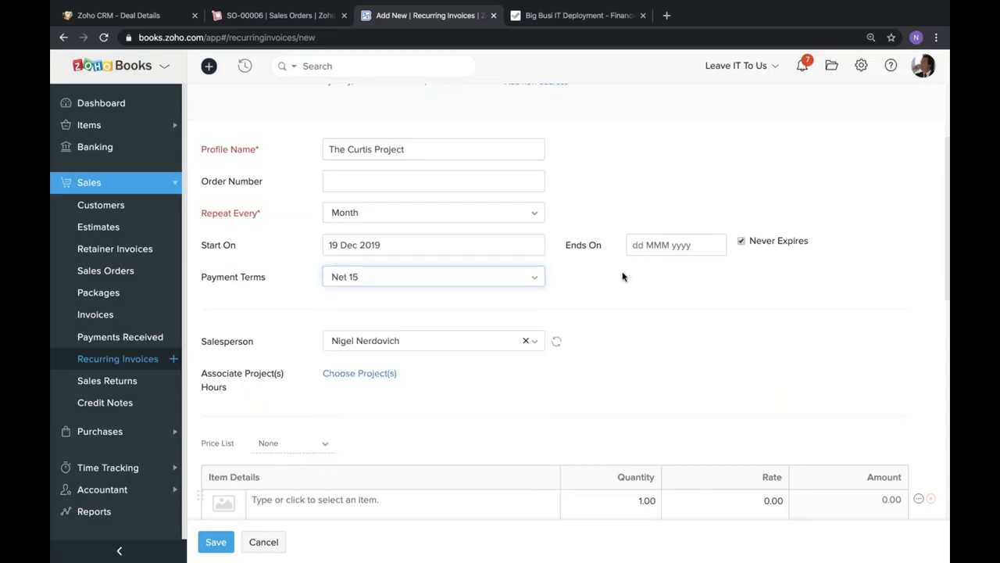
# Enter "20% of project" as the item description on the recurring invoice's first line.
pyautogui.scroll(-3, 623, 277)
pyautogui.click(359, 316)
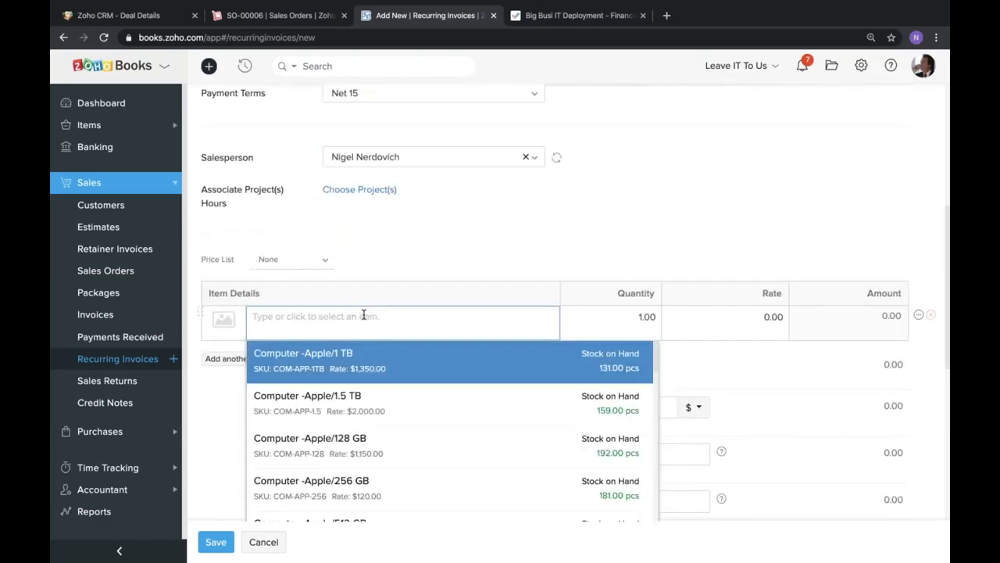
pyautogui.write('20% of project')
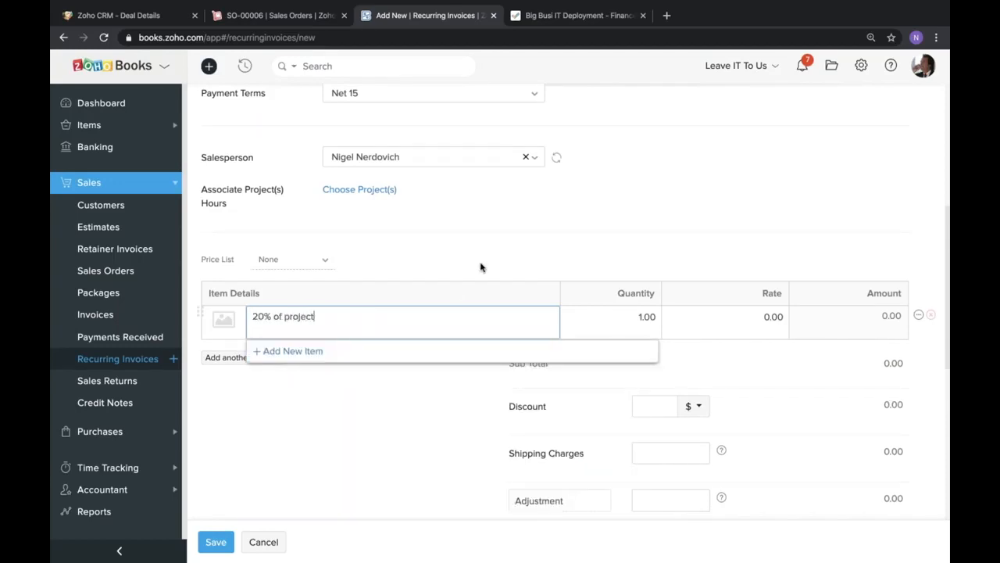
pyautogui.click(638, 261)
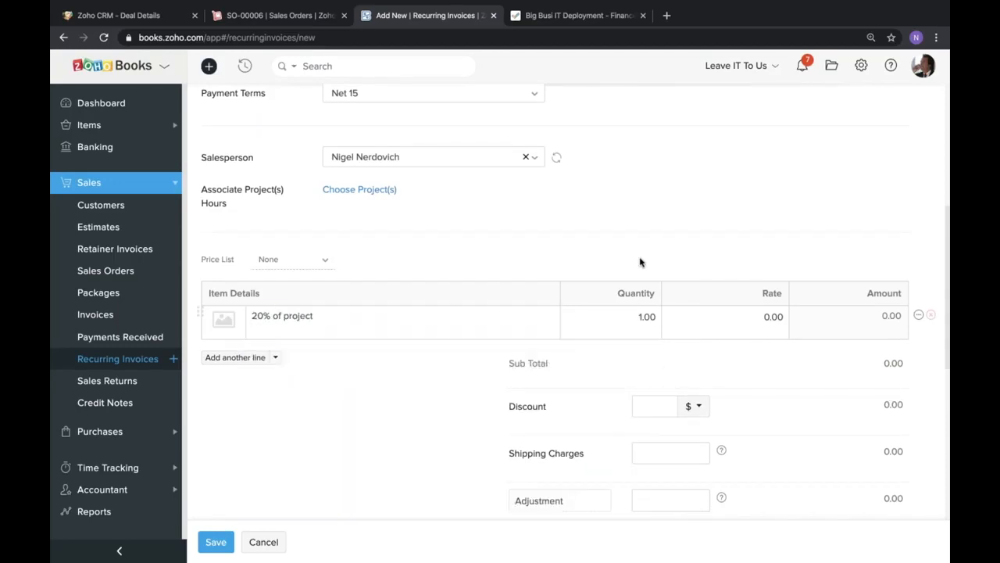
# Set the recurring invoice's end date to 22 Apr 2020.
pyautogui.scroll(3, 637, 243)
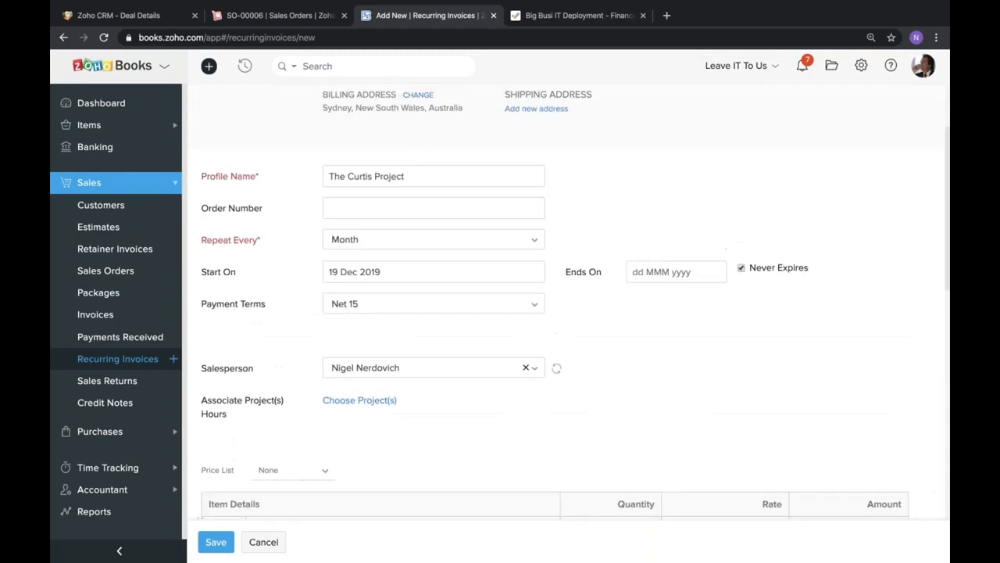
pyautogui.click(685, 273)
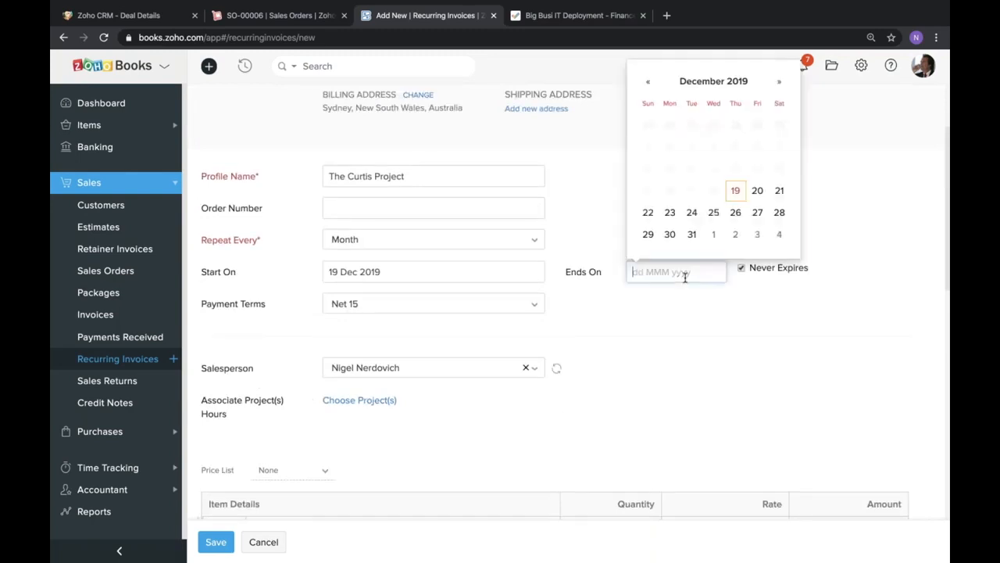
pyautogui.click(779, 82)
pyautogui.click(780, 82)
pyautogui.click(779, 82)
pyautogui.click(779, 82)
pyautogui.click(713, 191)
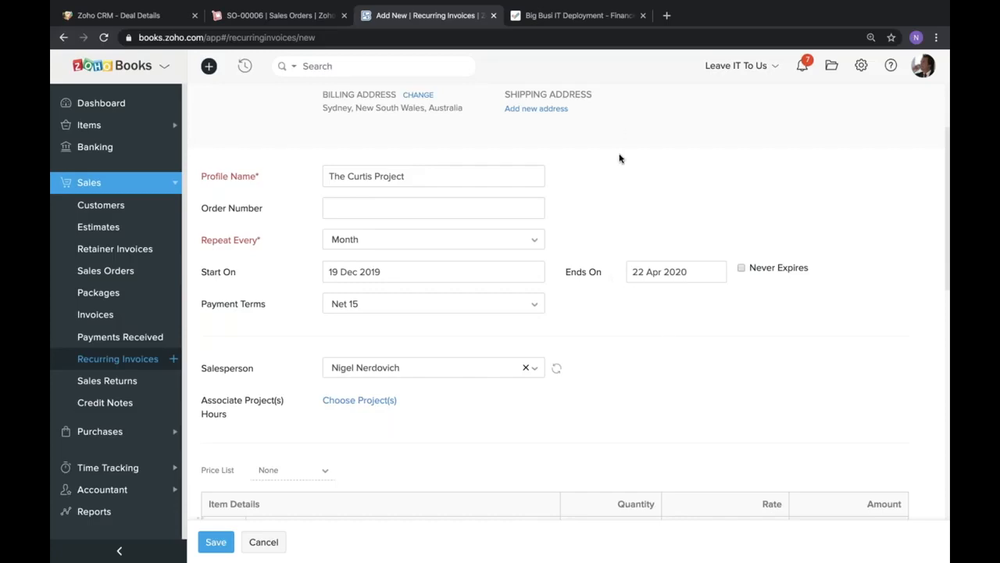
# Set the rate of the "20% of project" line to 2000.
pyautogui.scroll(-4, 620, 159)
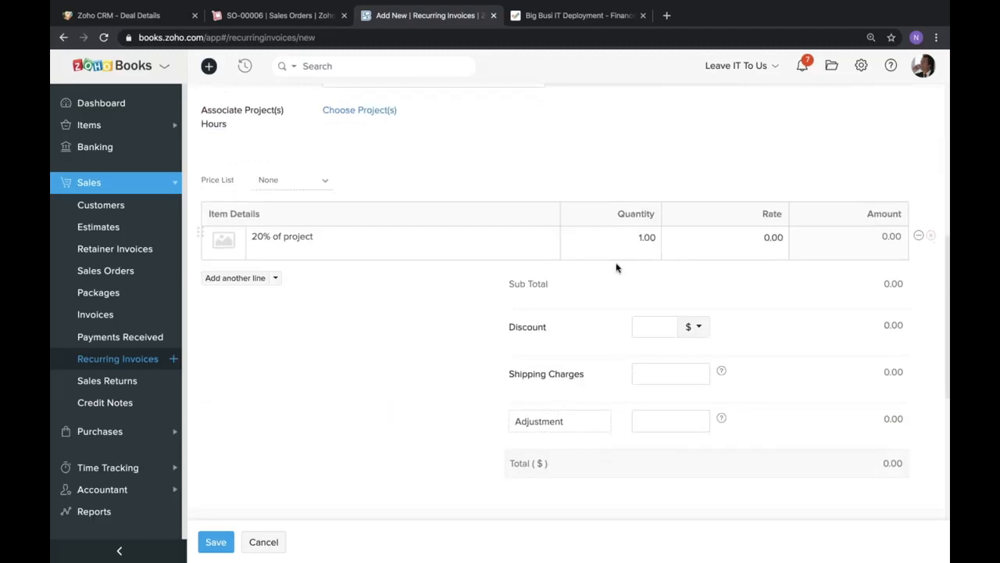
pyautogui.click(773, 236)
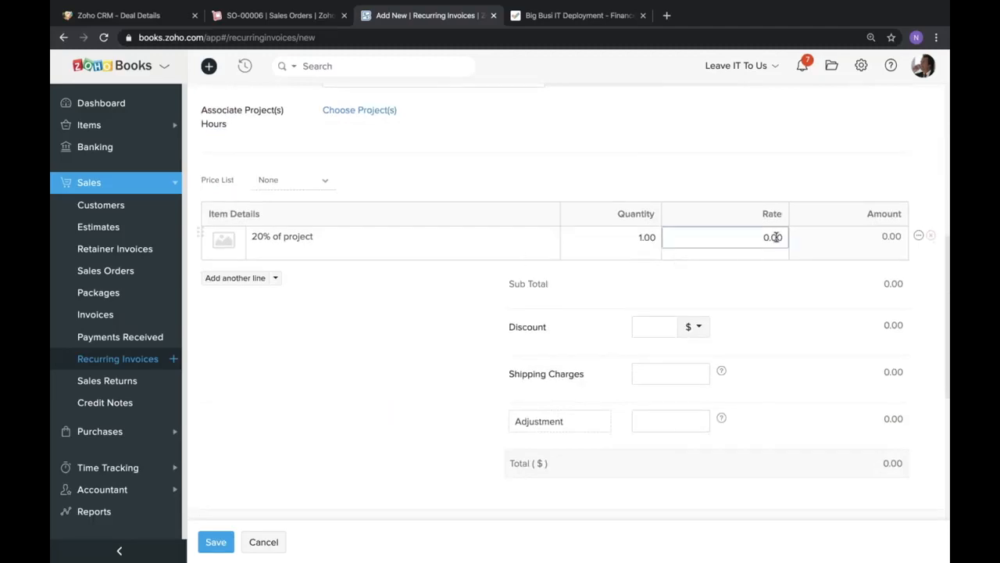
pyautogui.write('2000')
pyautogui.click(753, 279)
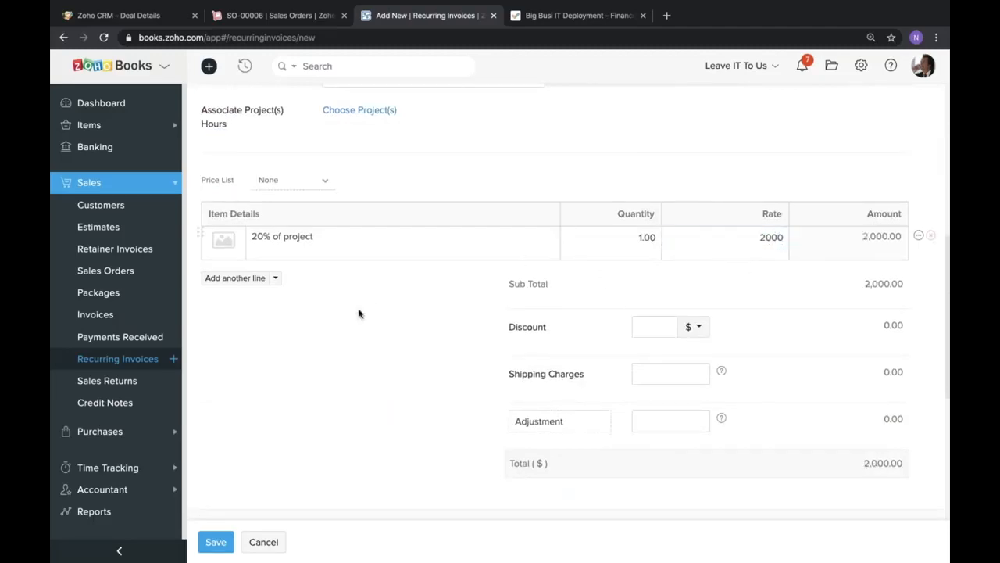
# Examine the Create and Send and the Create, Charge and Send options in the recurring invoice preferences, and close them without saving.
pyautogui.scroll(-5, 358, 353)
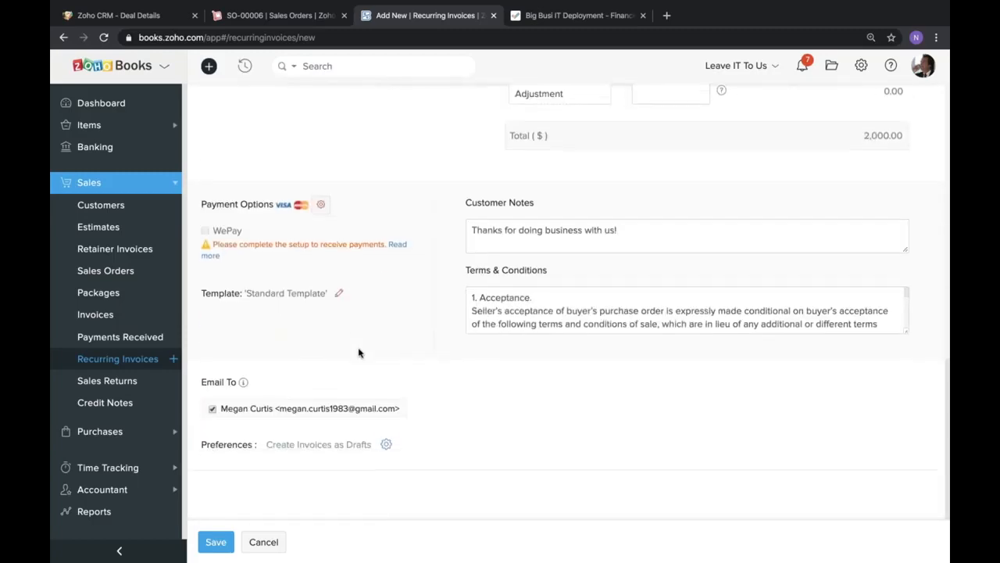
pyautogui.click(387, 445)
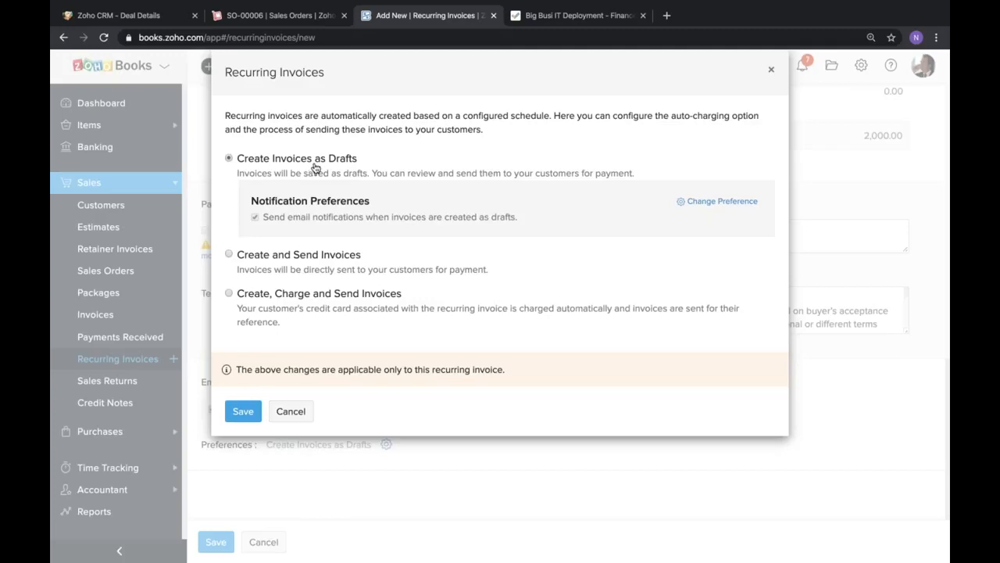
pyautogui.click(314, 255)
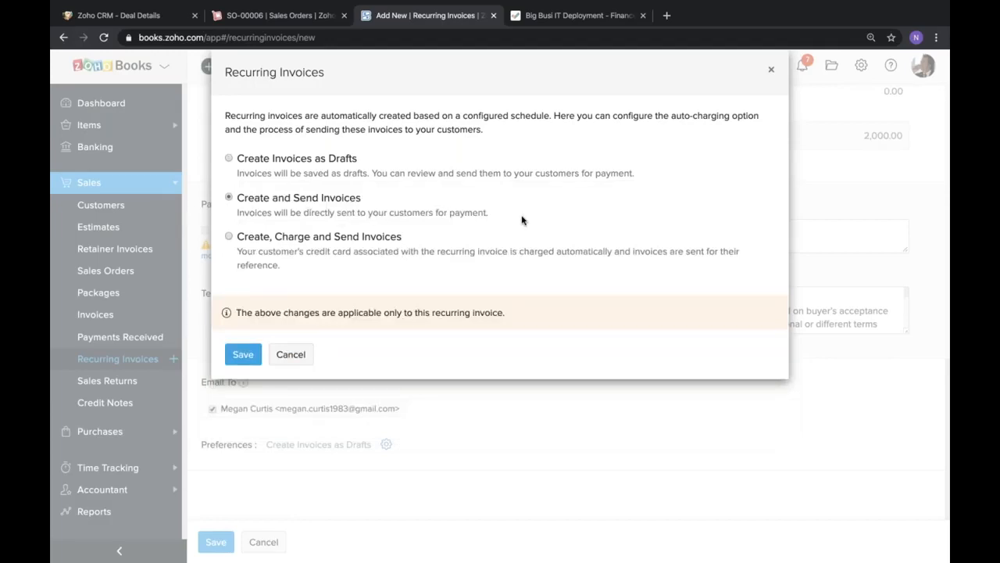
pyautogui.click(320, 244)
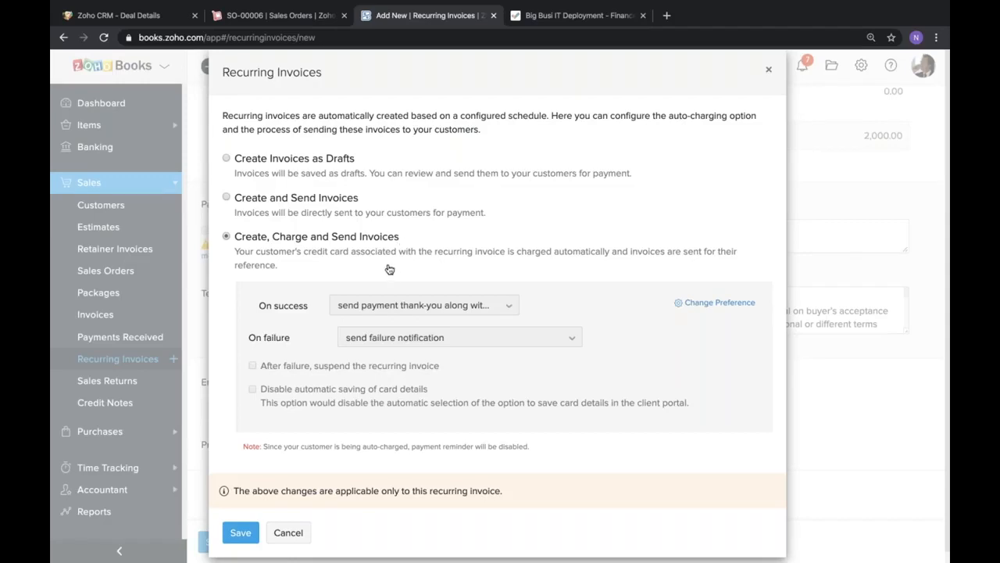
pyautogui.scroll(-1, 387, 269)
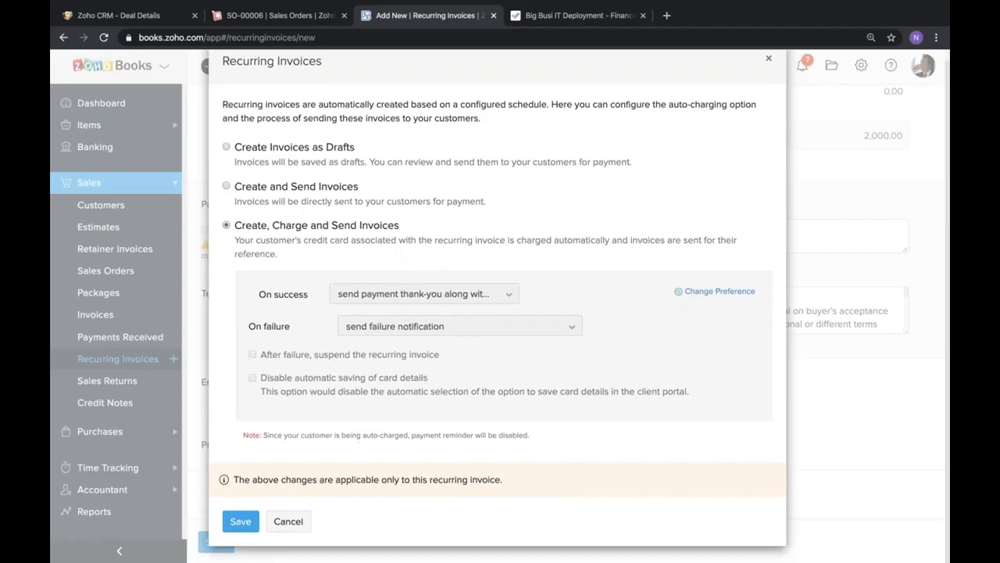
pyautogui.click(289, 522)
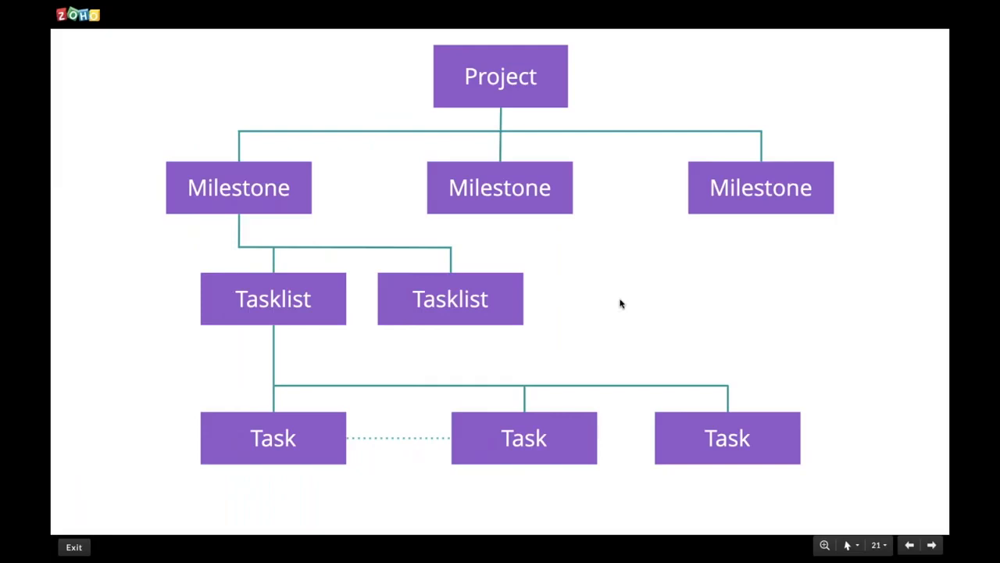
pyautogui.press('Left')
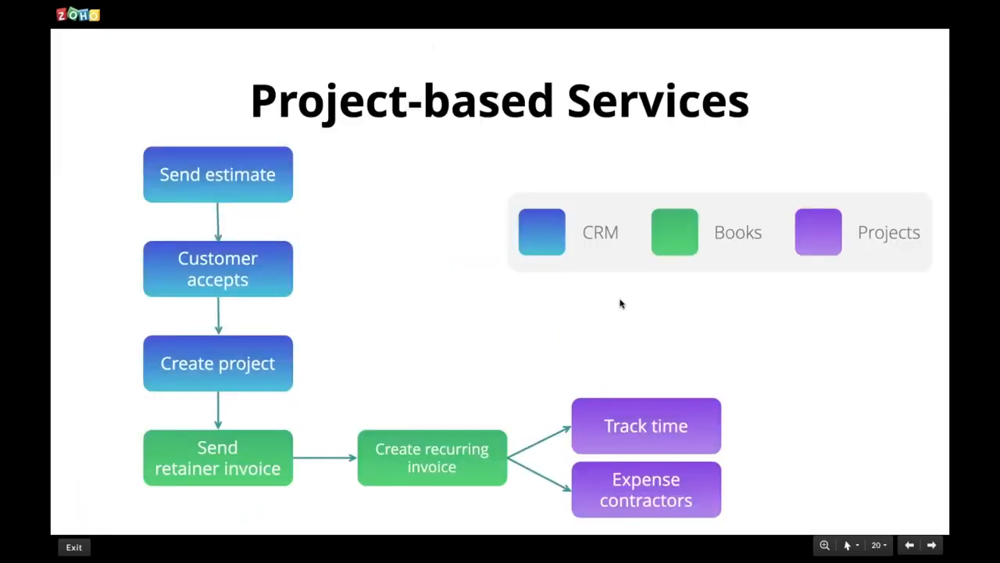